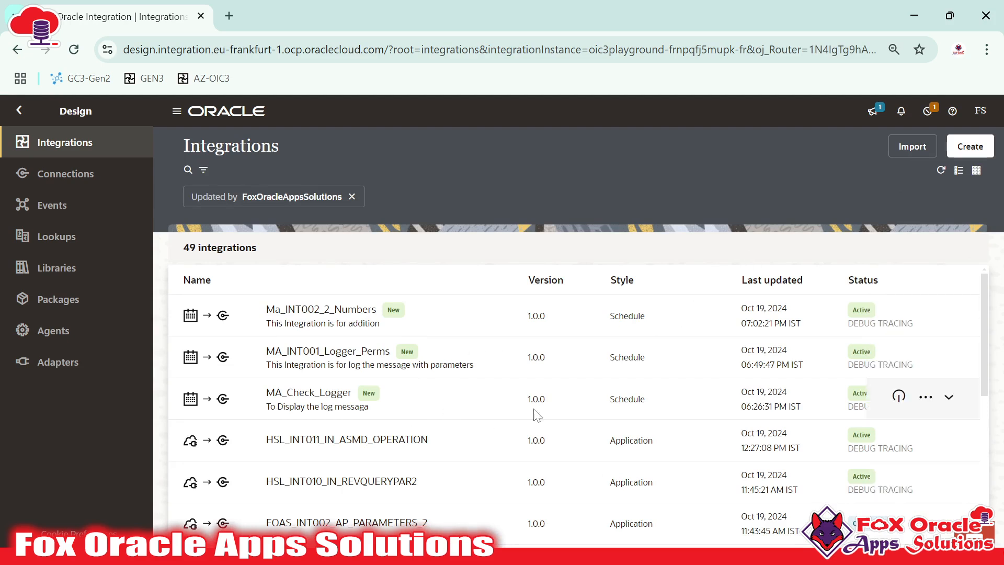
Open the FOAS_INT002_AP_PARAMETERS_2 integration from the list of integrations.
scroll(627, 444, down, 2)
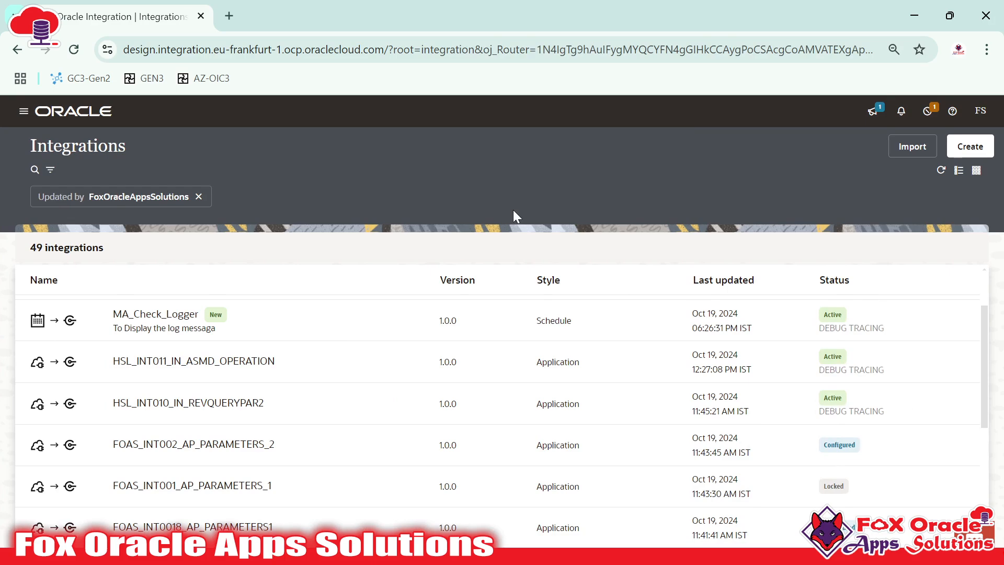
scroll(810, 370, down, 3)
scroll(456, 332, up, 5)
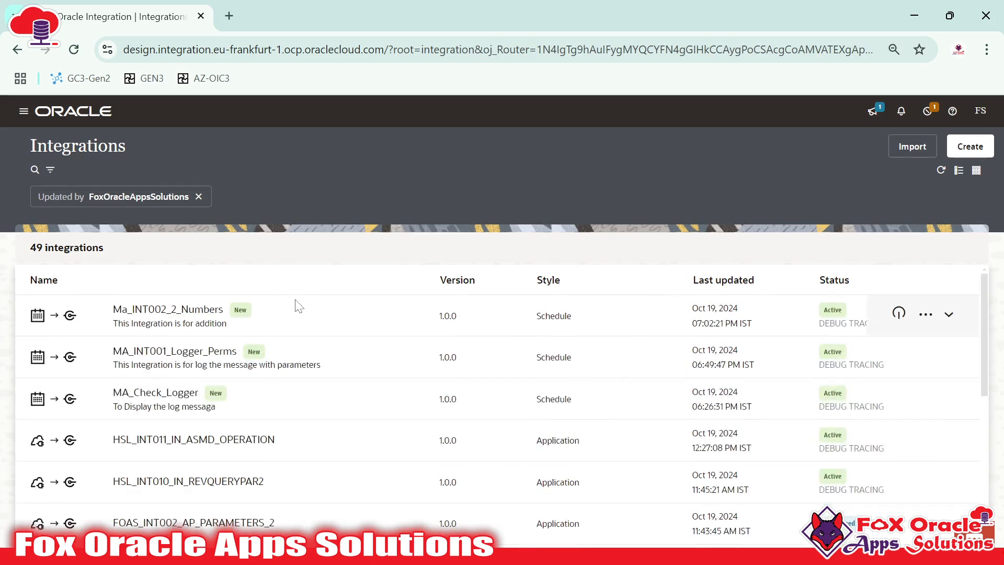
scroll(340, 418, down, 3)
click(406, 351)
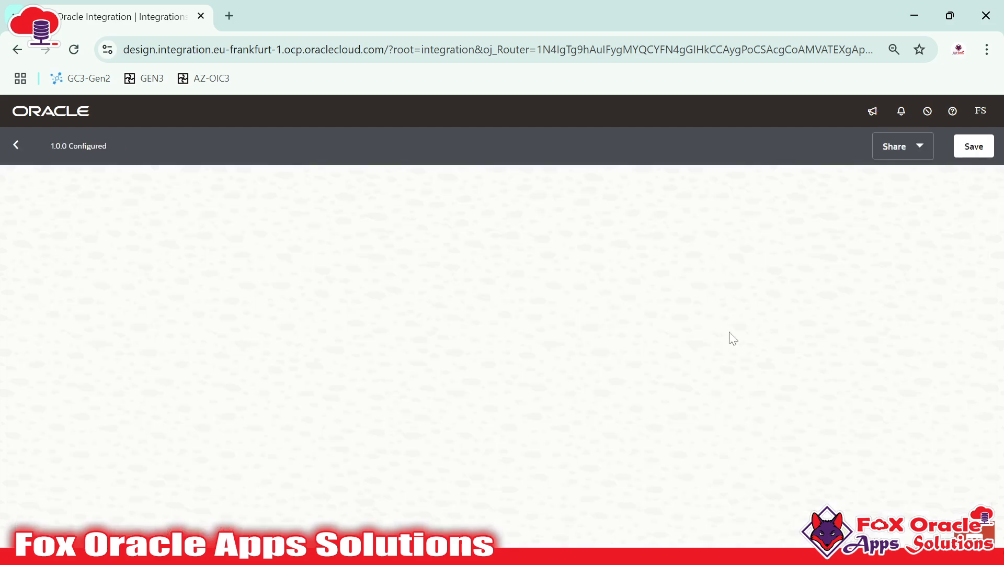
drag(342, 308, 516, 303)
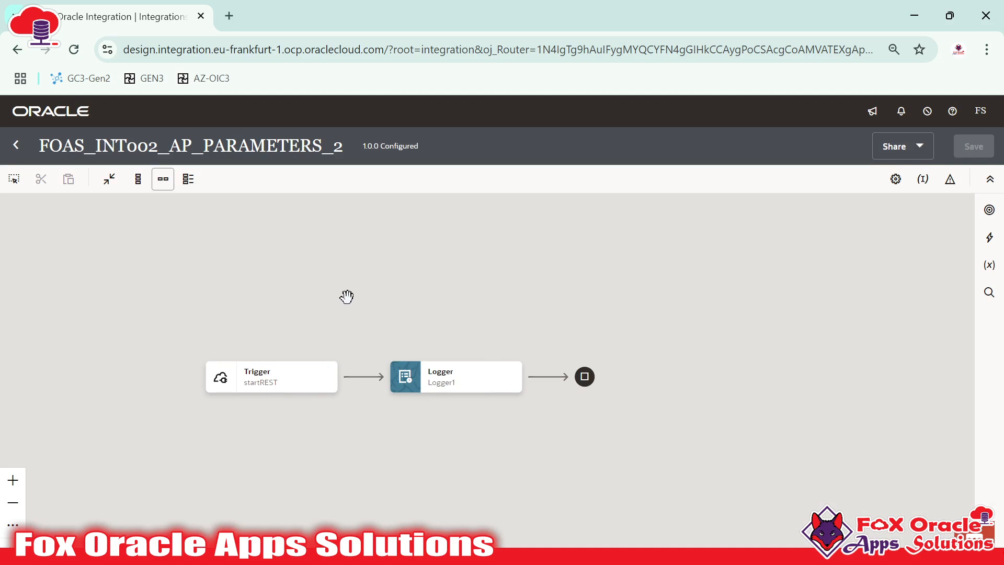
drag(346, 297, 397, 286)
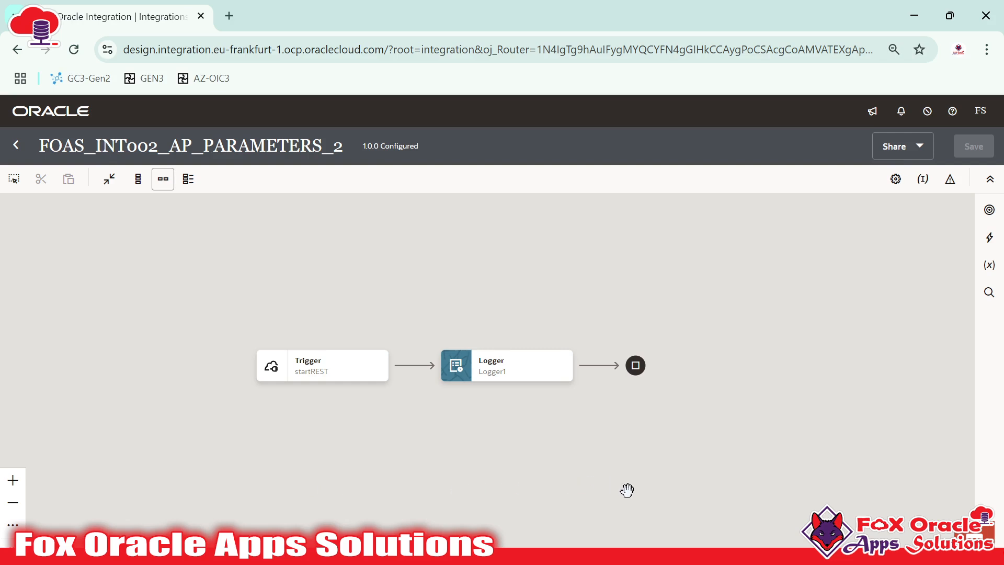
Examine the startREST trigger, the Logger1 action with its log expression, and the end node in the flow.
mouse_move(521, 361)
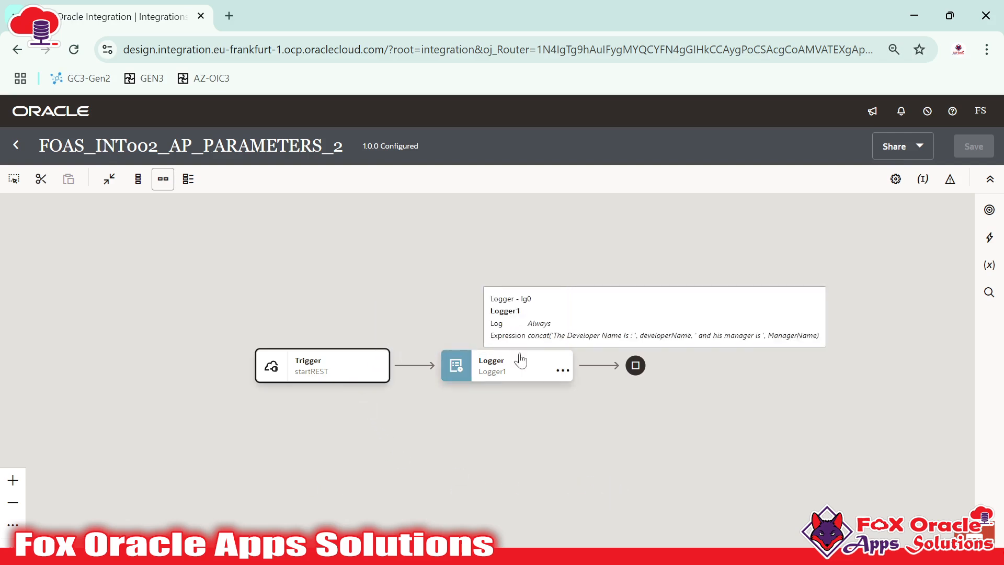
click(490, 377)
click(585, 453)
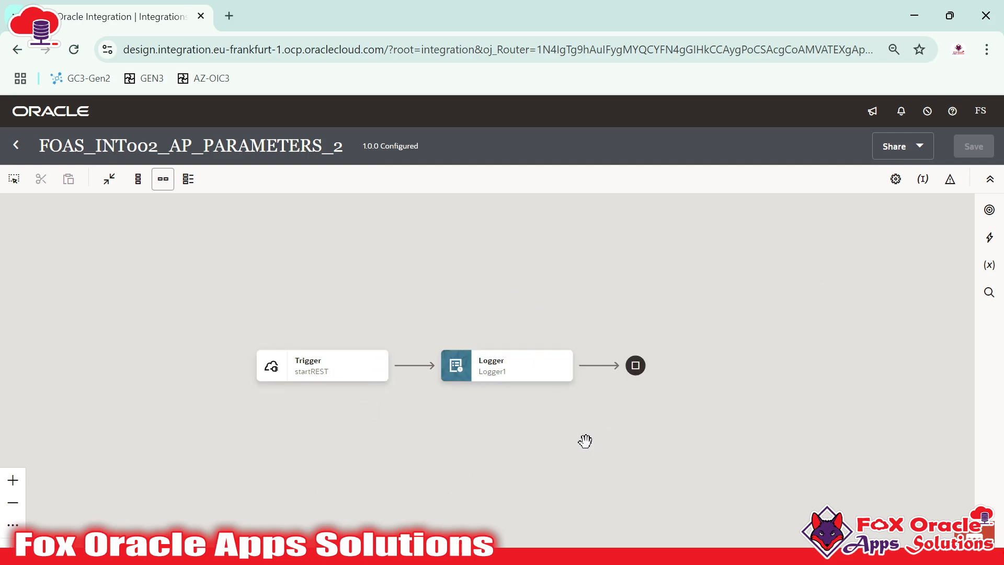
click(283, 370)
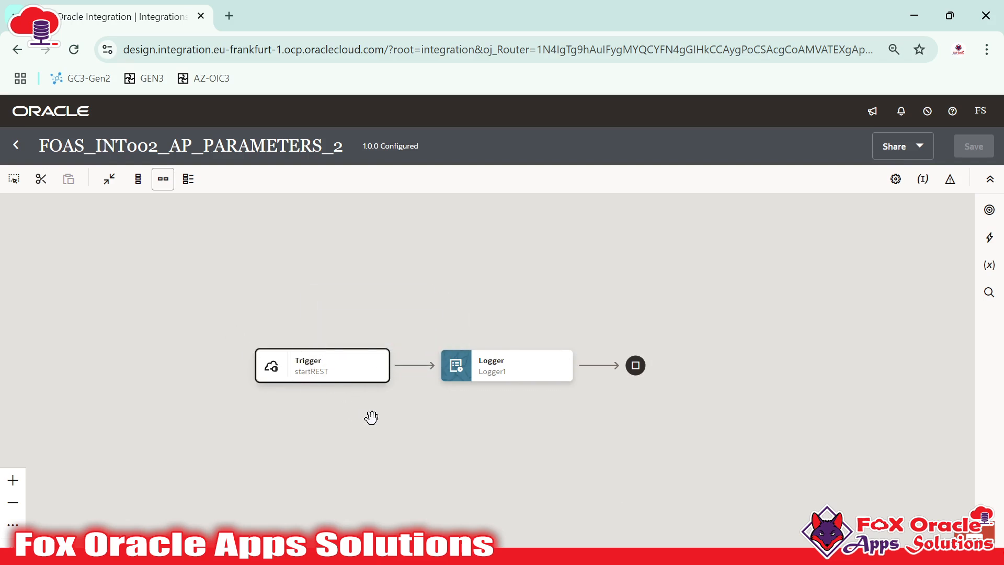
click(626, 370)
mouse_move(593, 370)
mouse_move(474, 381)
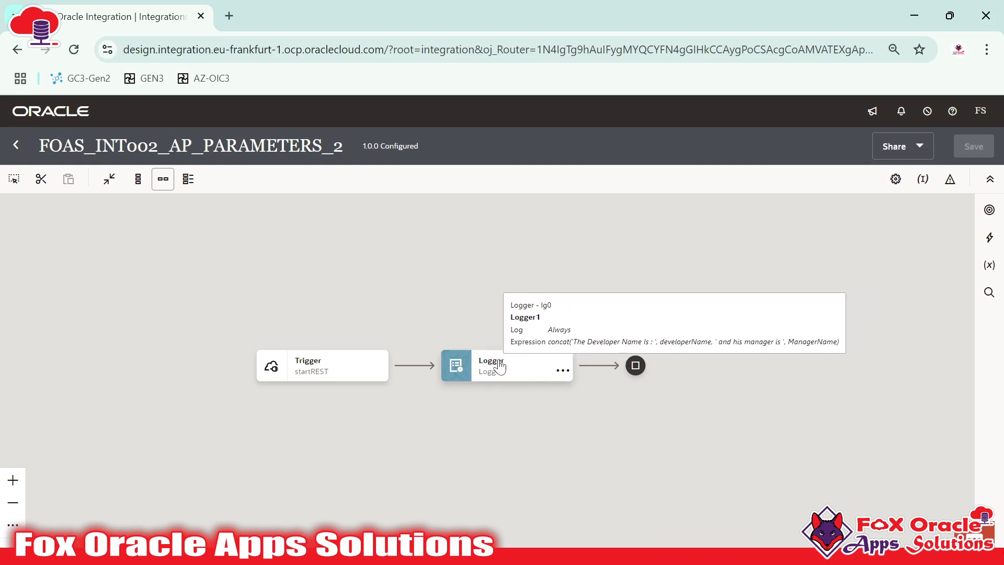
click(548, 226)
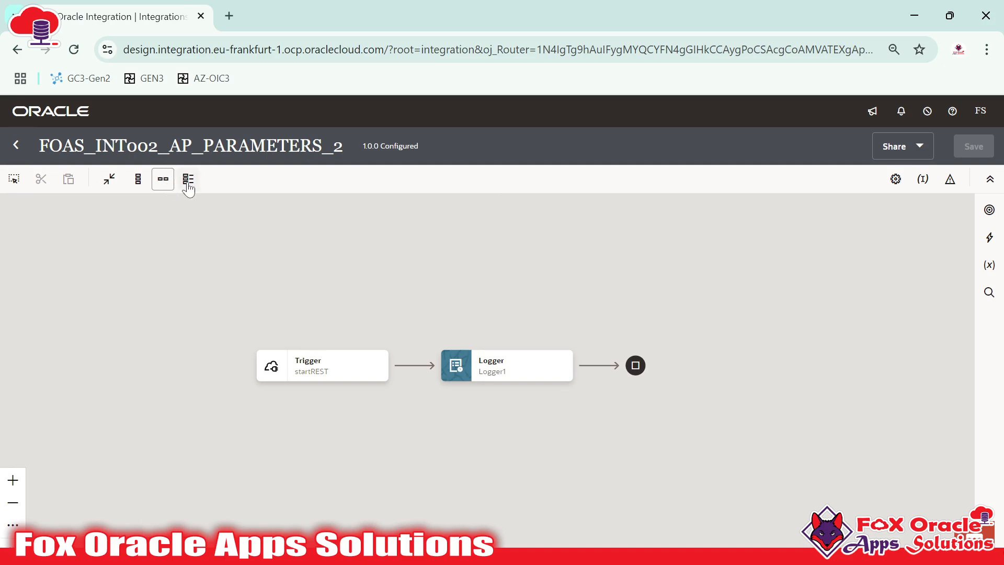
Compare the plain vertical layout with the vertical layout that describes each step of the flow.
drag(227, 286, 185, 252)
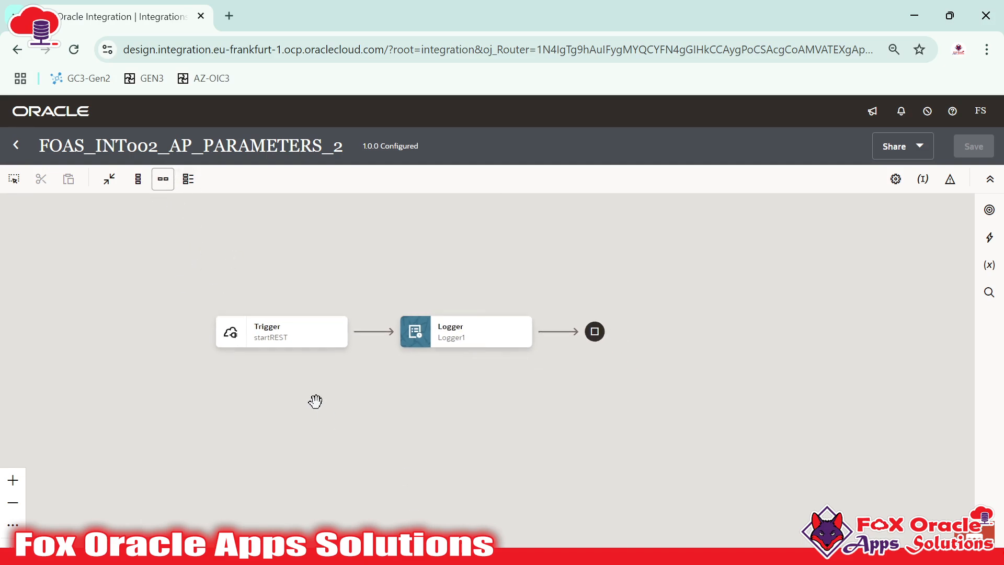
click(184, 177)
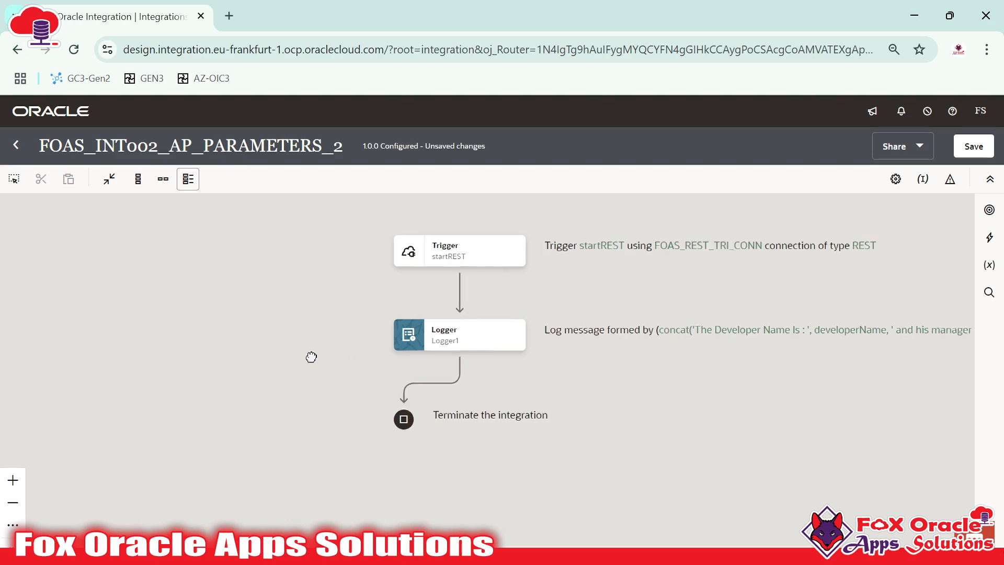
click(138, 179)
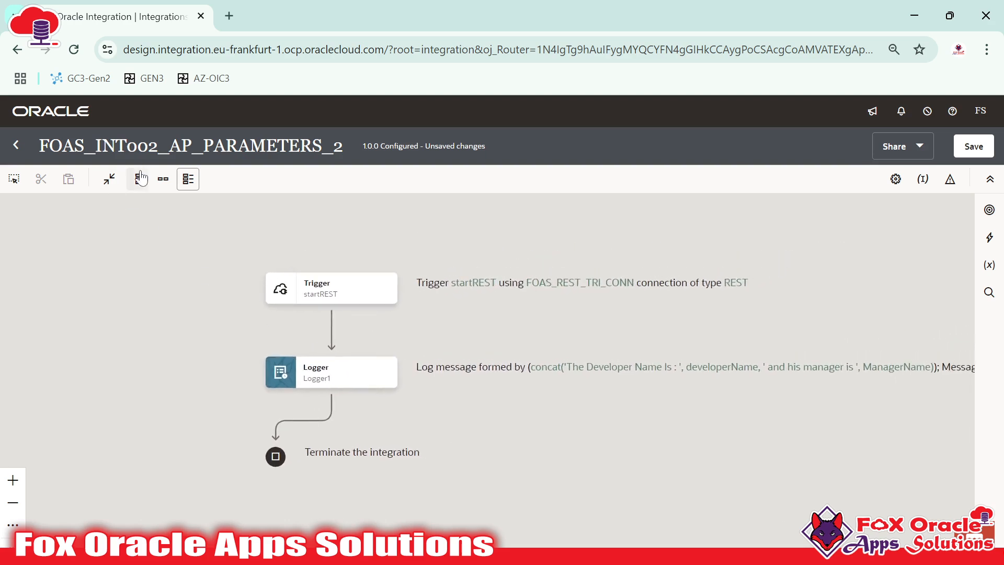
click(186, 186)
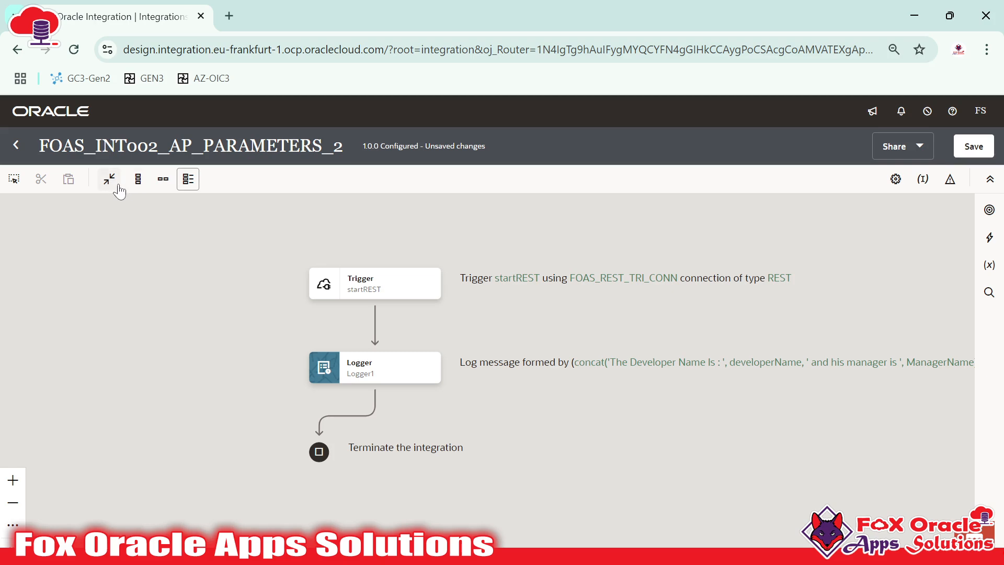
Try out the canvas zoom, selection and view-reset controls on the described vertical flow.
scroll(236, 256, down, 3)
scroll(260, 273, up, 3)
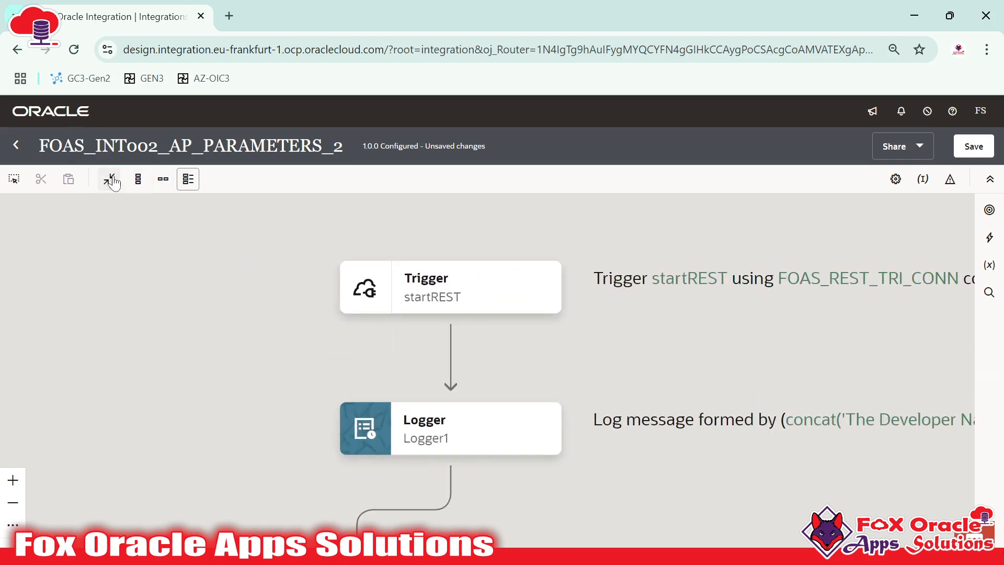
scroll(208, 238, down, 3)
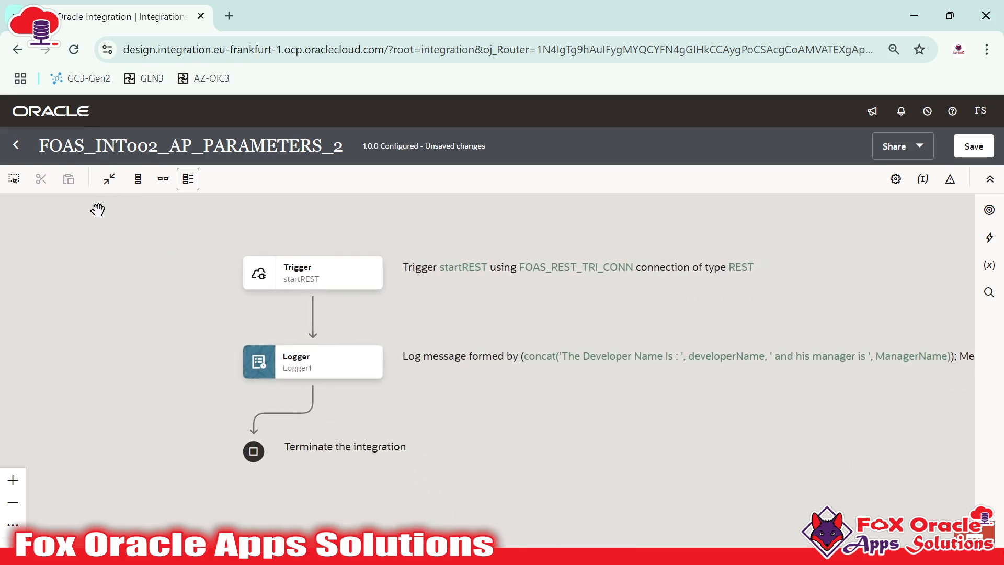
click(14, 179)
drag(223, 298, 301, 300)
click(13, 481)
click(12, 480)
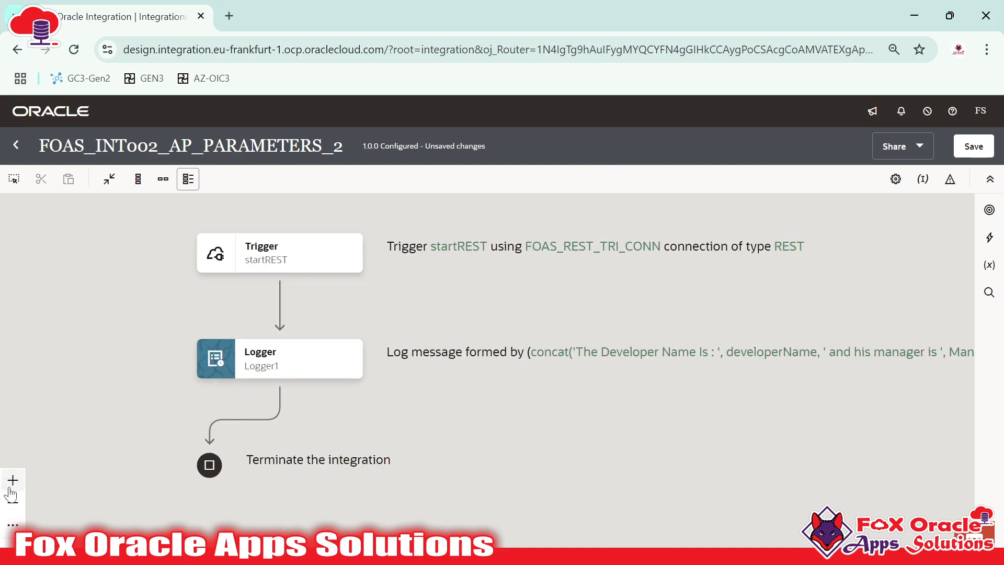
click(13, 524)
click(47, 492)
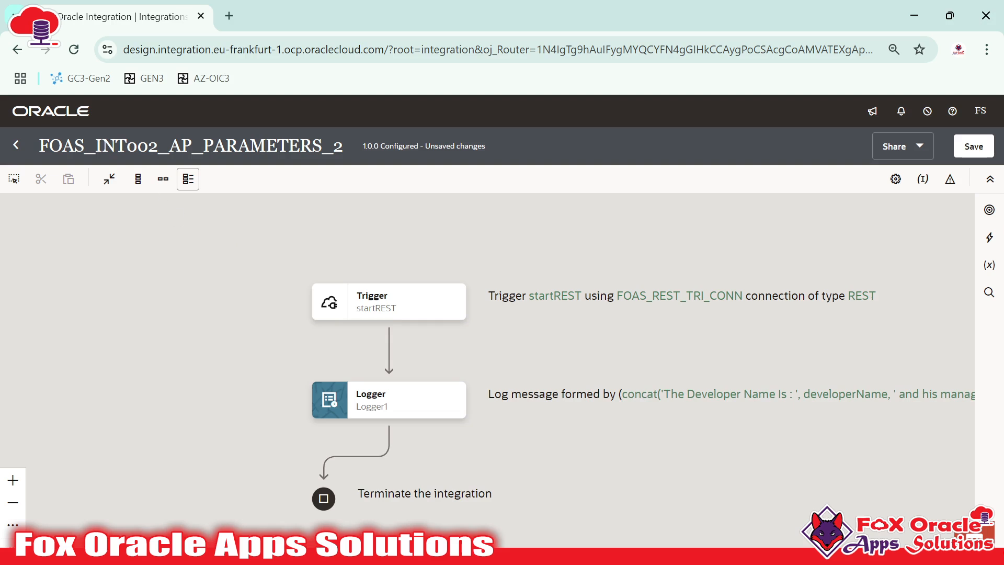
Return the flow to the horizontal layout and recentre it on the canvas.
click(138, 179)
click(162, 179)
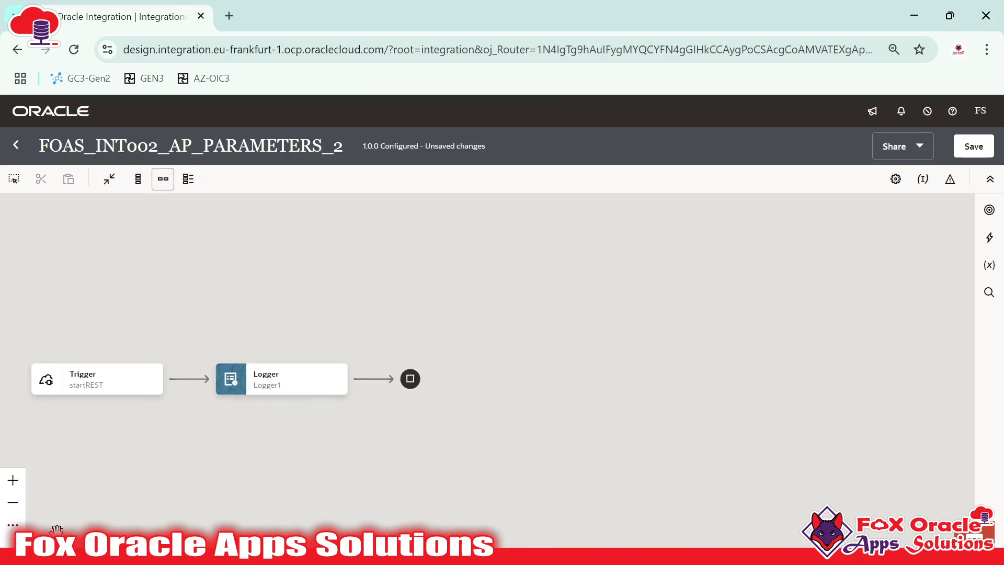
click(12, 527)
click(50, 460)
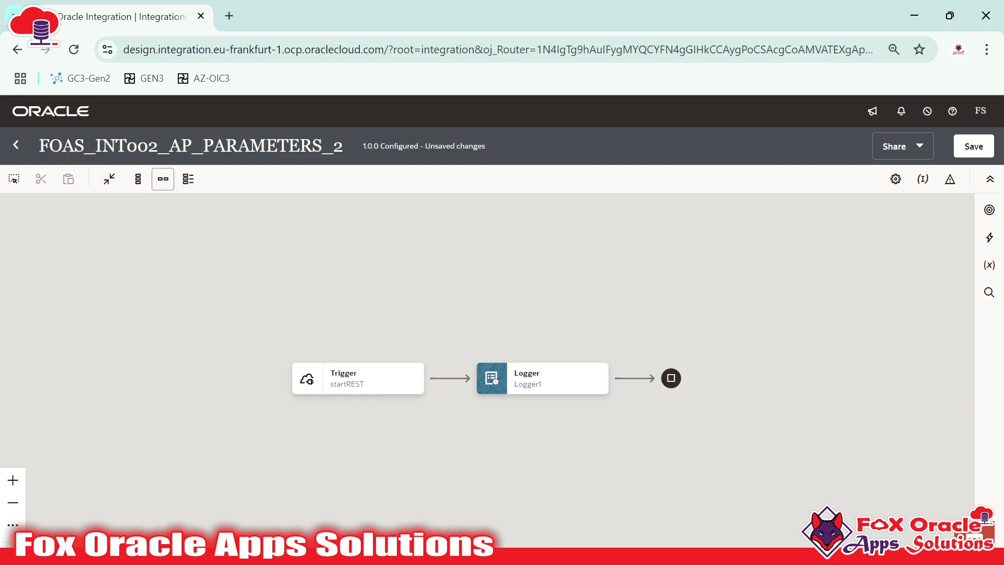
Explore the remaining canvas navigation options and reposition the horizontal flow in the canvas.
click(11, 547)
drag(82, 518, 66, 556)
click(142, 547)
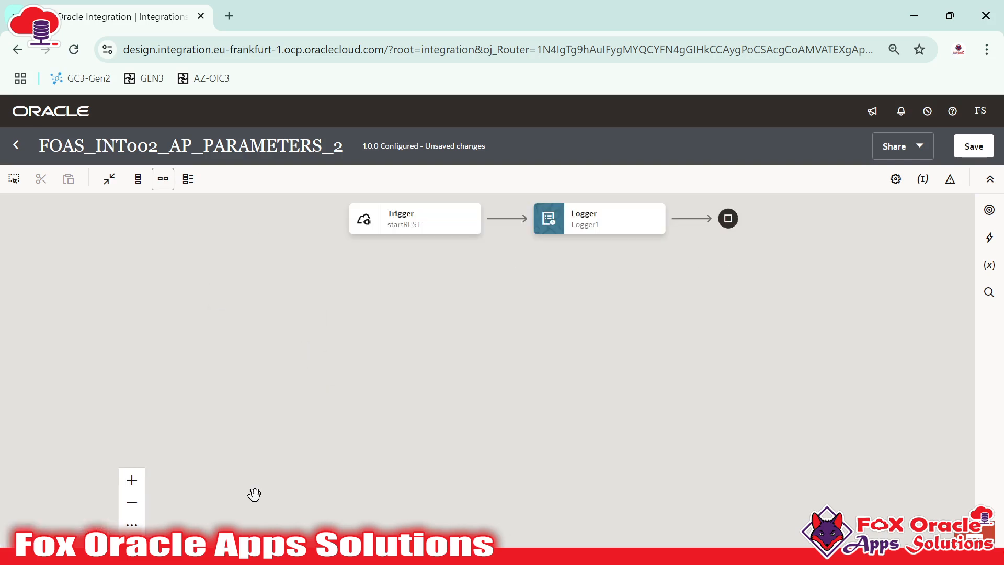
drag(413, 344, 217, 450)
drag(390, 268, 437, 264)
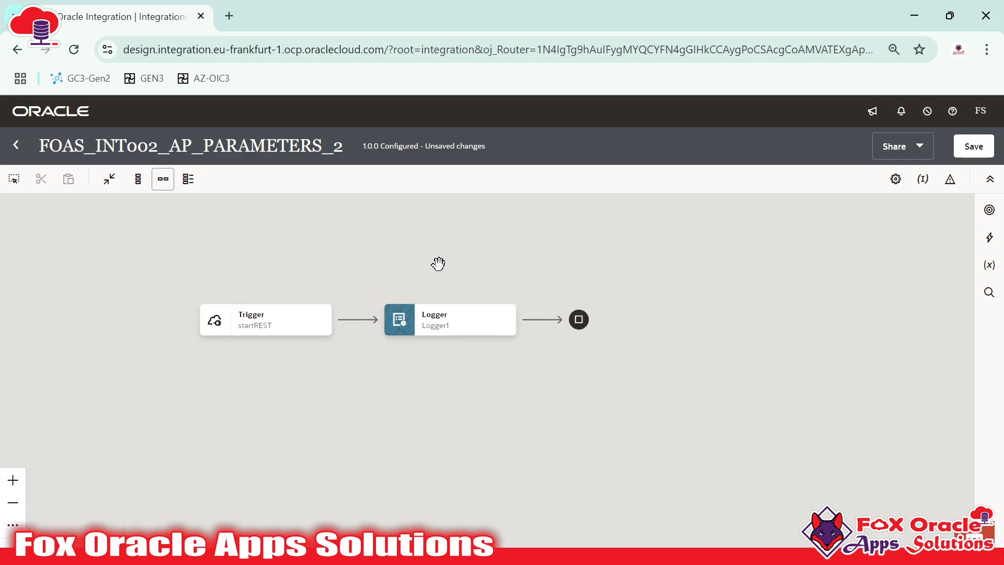
drag(533, 428, 500, 381)
drag(619, 366, 601, 346)
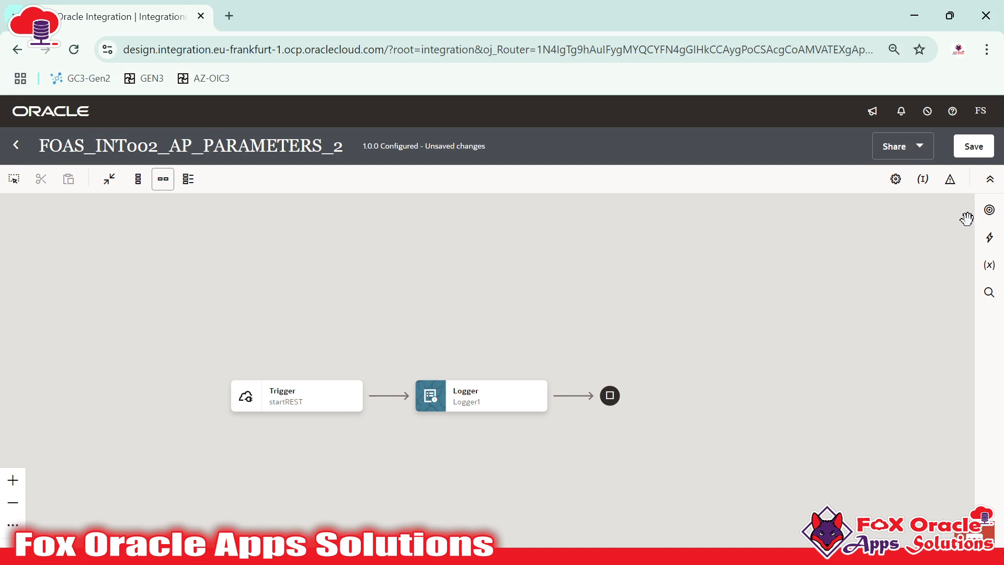
Review the in-use and available connections for the integration.
click(989, 215)
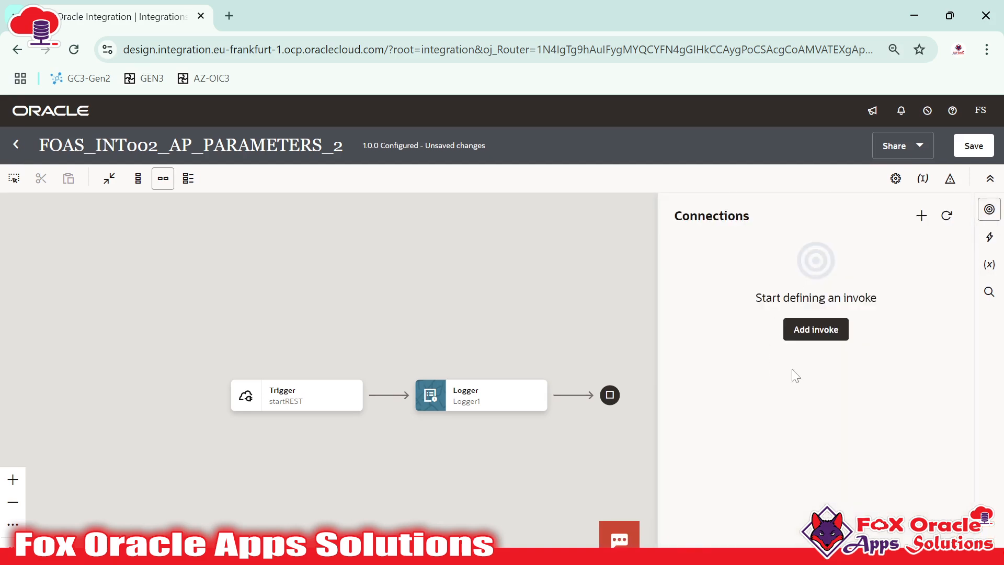
scroll(787, 404, down, 5)
scroll(788, 366, up, 5)
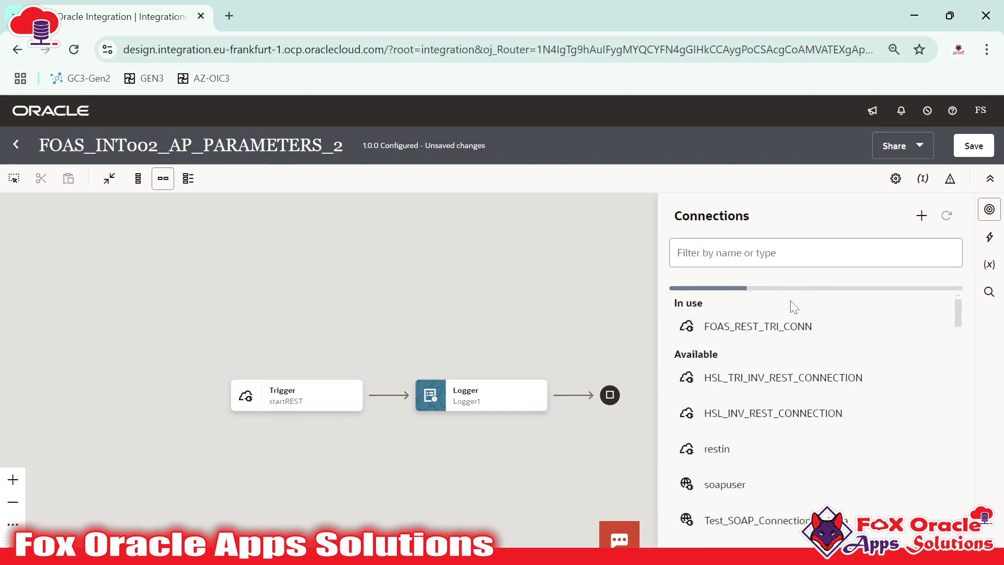
Review the available Actions, Error handling, Logic, Call and End elements for the integration flow.
click(989, 238)
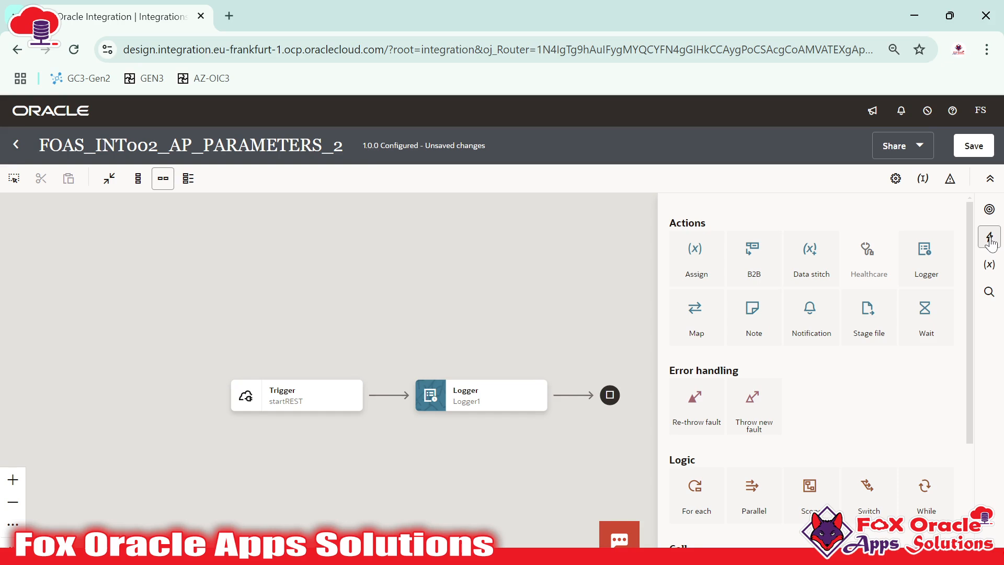
scroll(735, 340, down, 4)
scroll(758, 439, up, 4)
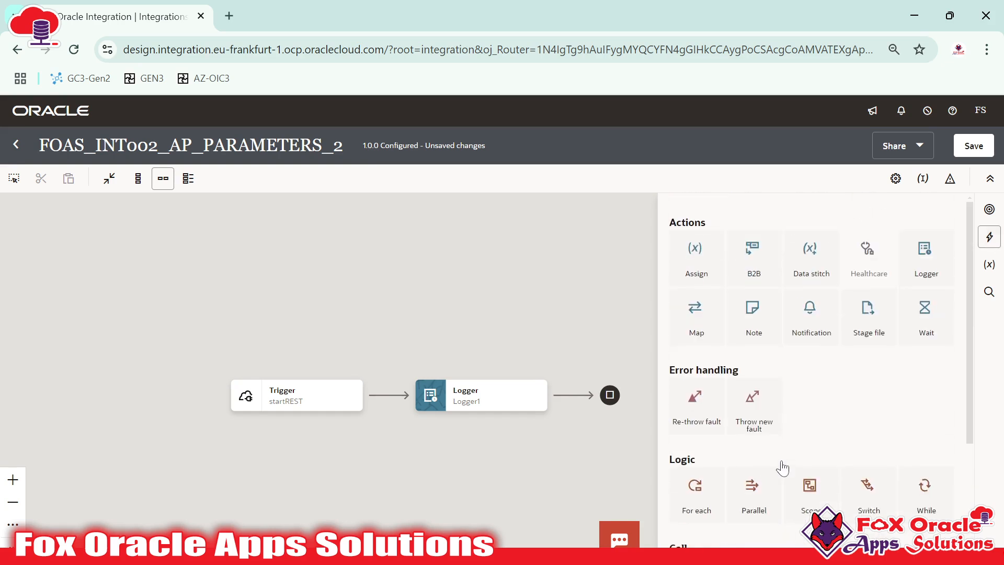
mouse_move(755, 272)
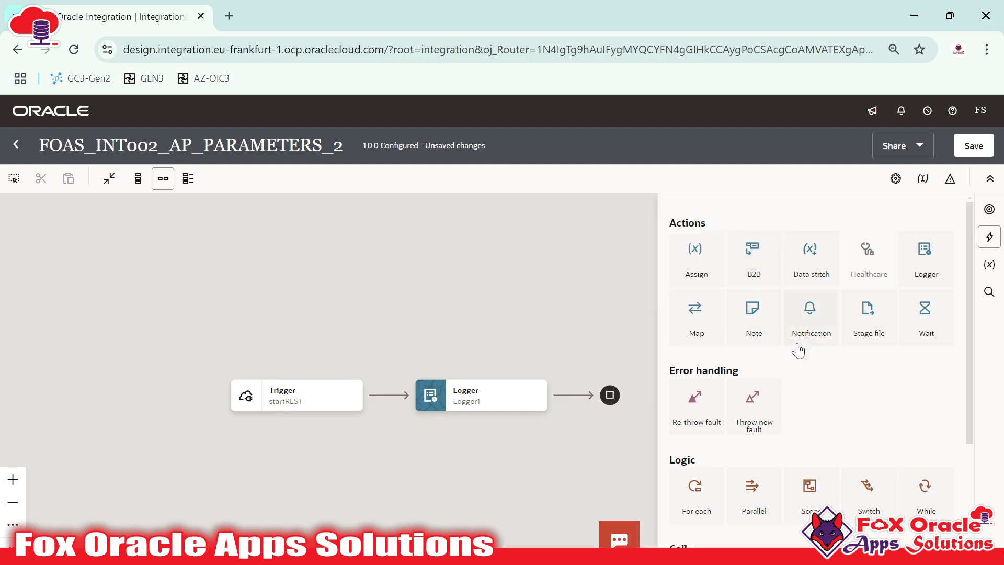
mouse_move(773, 308)
scroll(788, 376, down, 3)
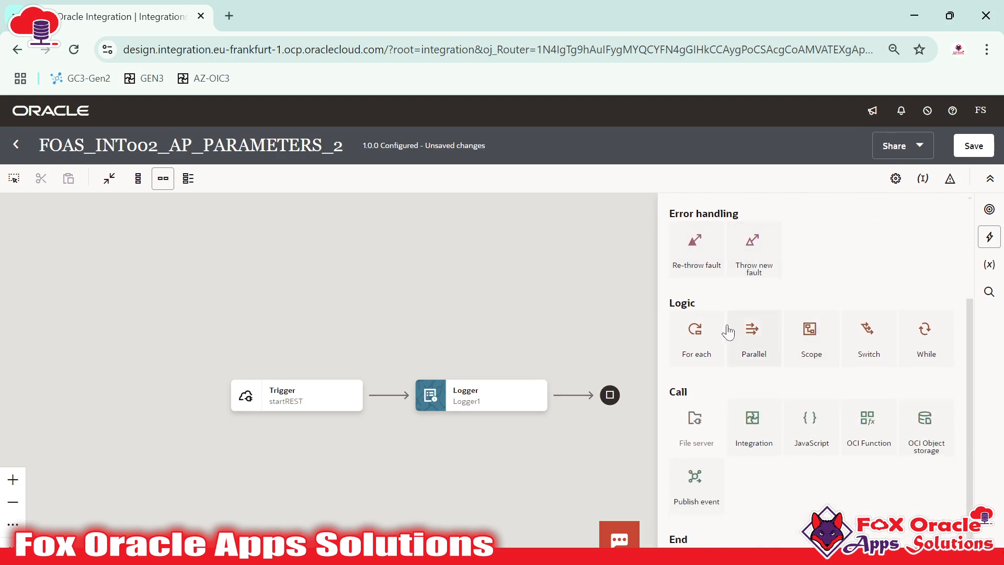
scroll(729, 332, down, 1)
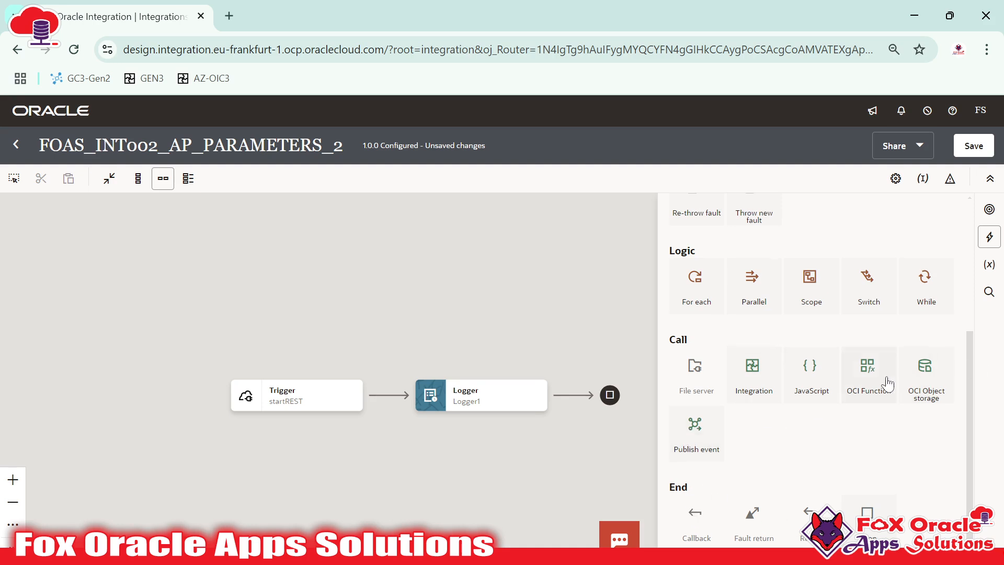
scroll(887, 385, up, 4)
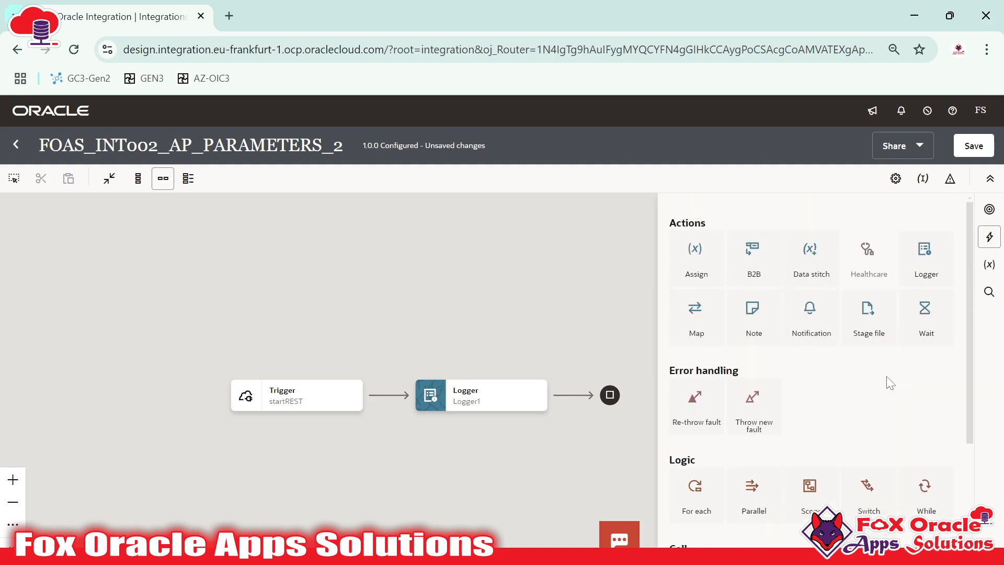
click(582, 322)
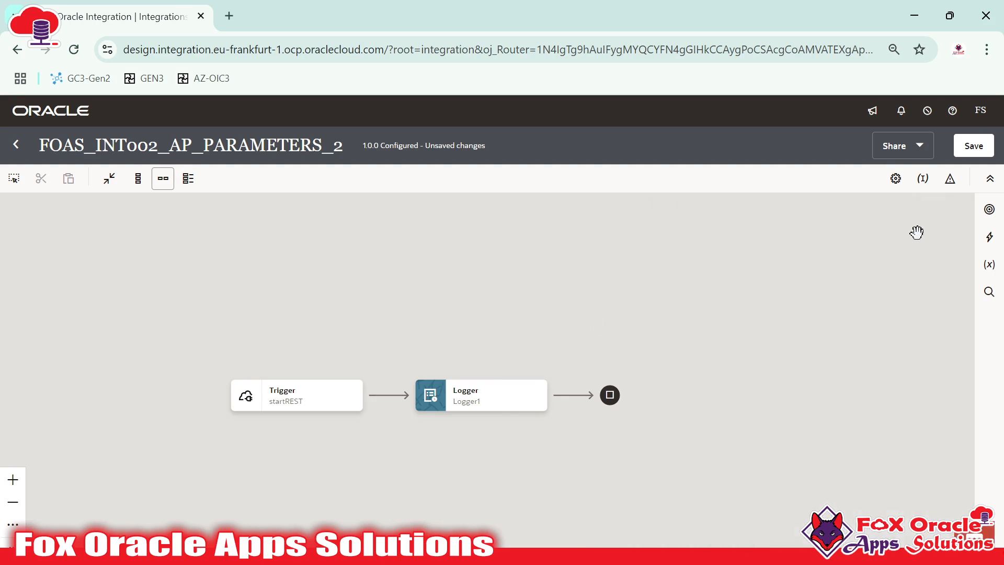
View the integration's variables, and list the flow elements that can be found by name in the structure search.
click(988, 265)
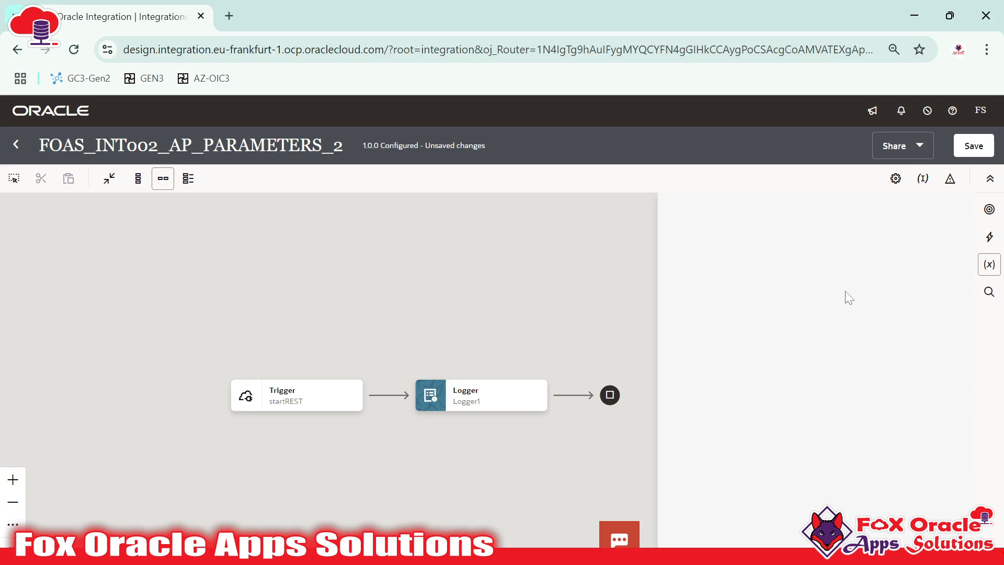
click(994, 292)
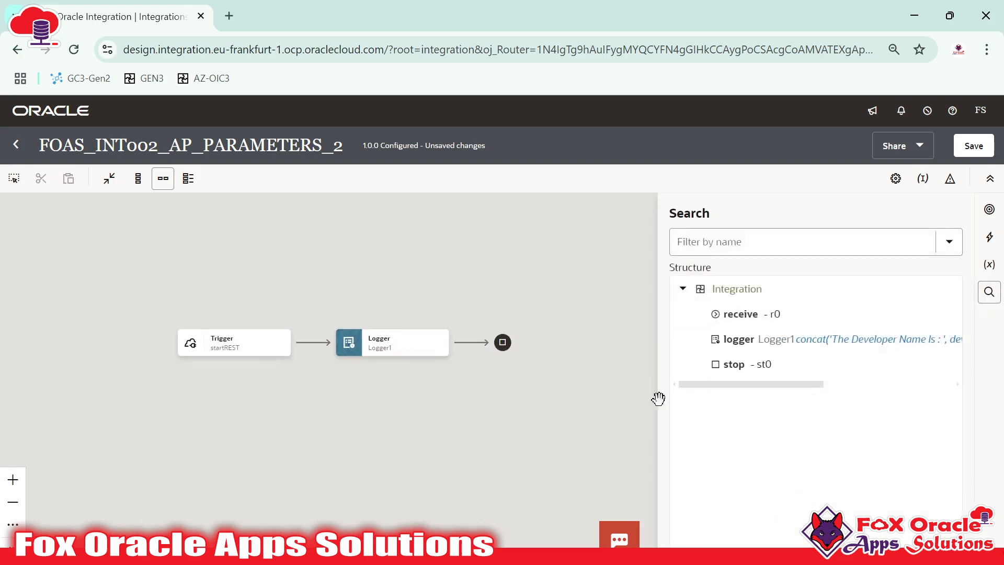
click(876, 239)
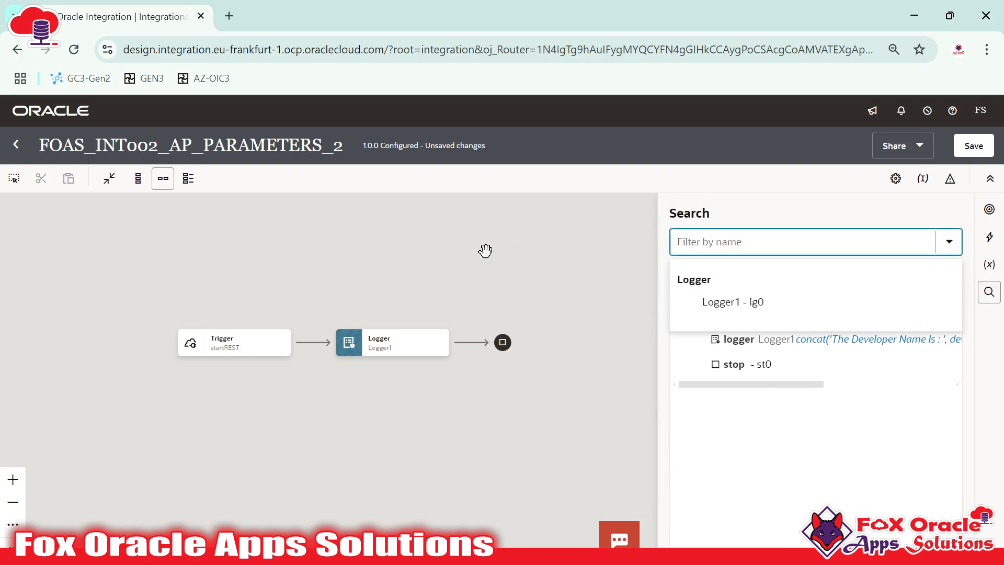
Dismiss the structure search, shift the flow on the canvas, and view the integration's business identifiers.
click(638, 254)
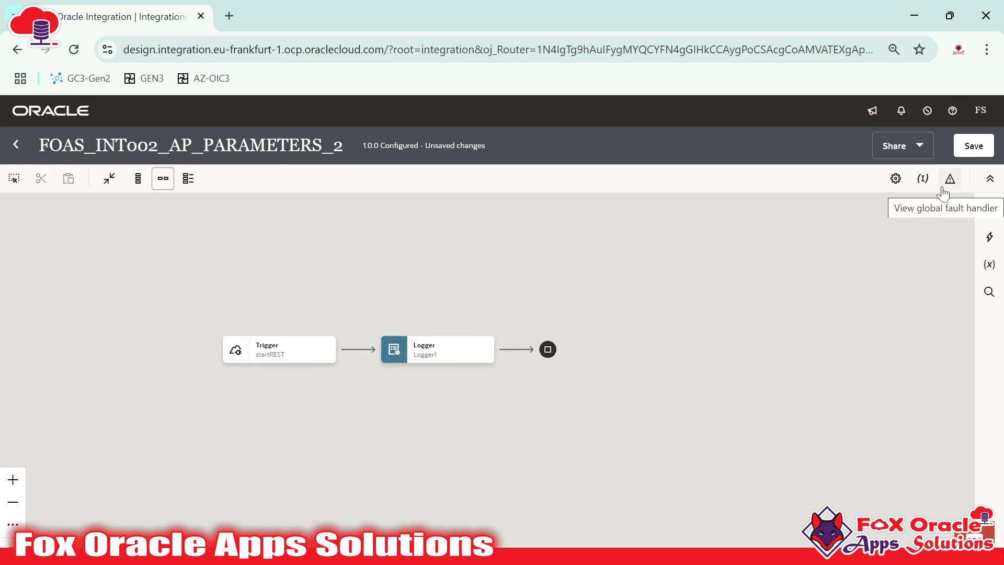
drag(821, 236, 877, 236)
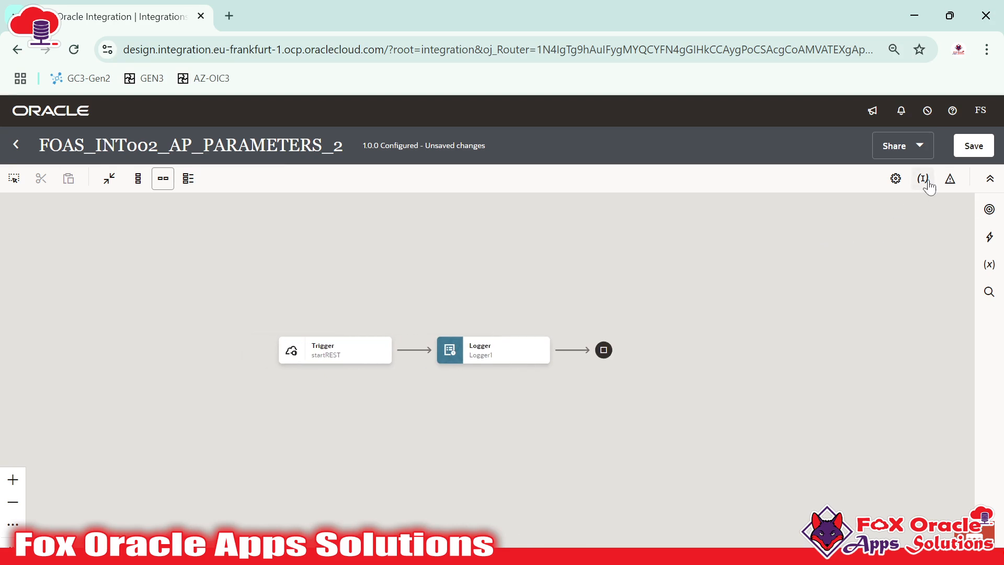
click(924, 178)
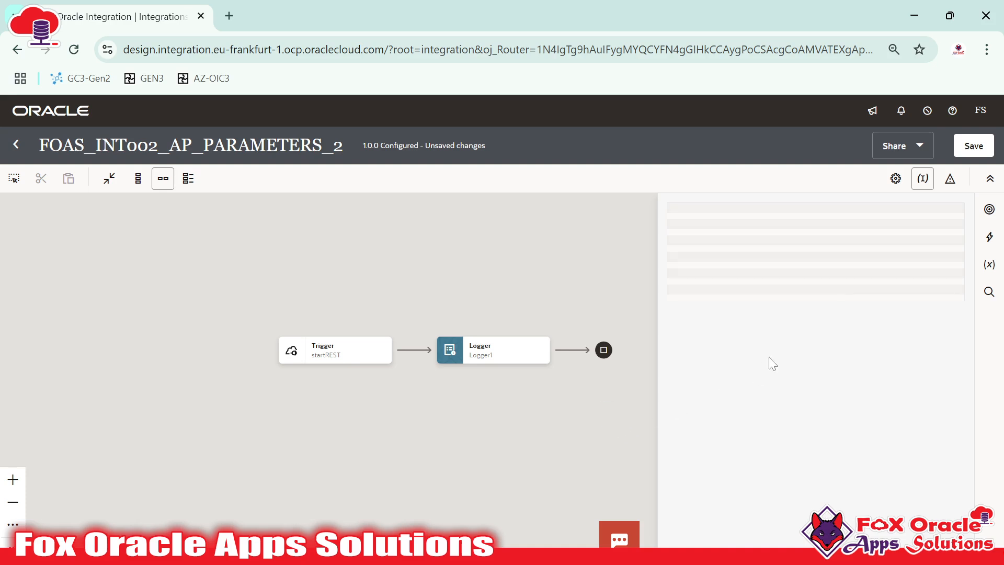
click(278, 263)
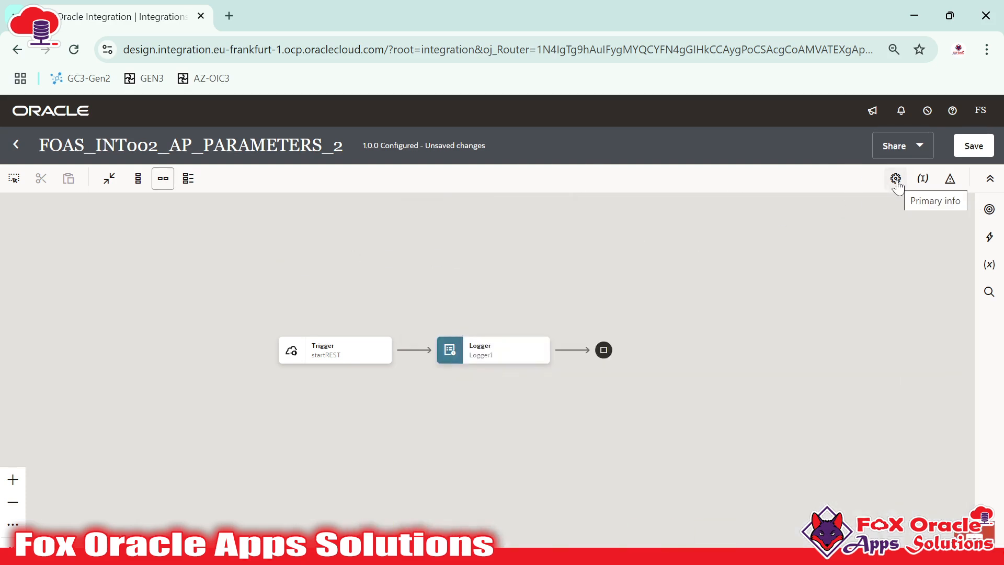
Review the integration's primary info properties, including package, documentation URL, keywords, smart tags and description.
click(896, 180)
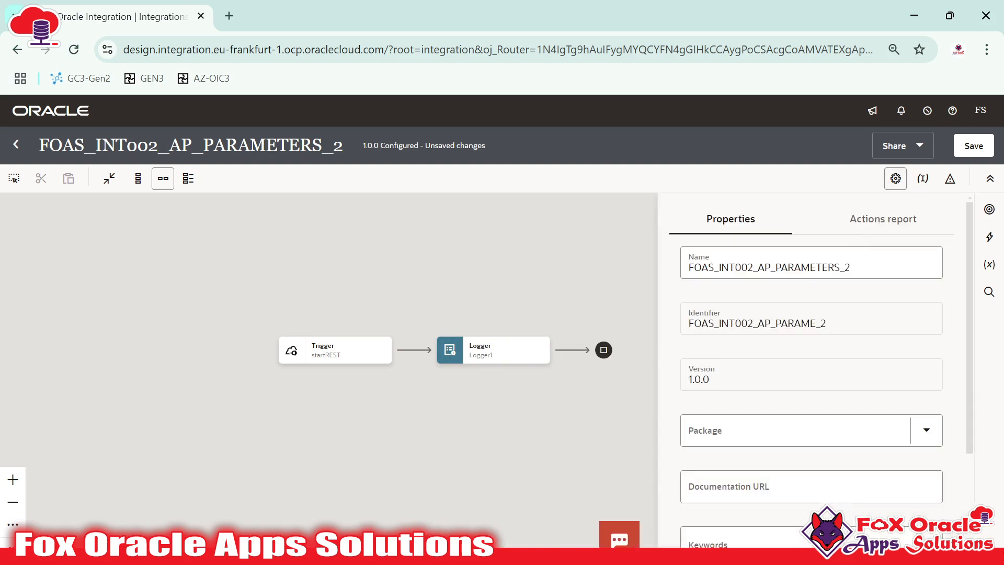
scroll(742, 418, down, 4)
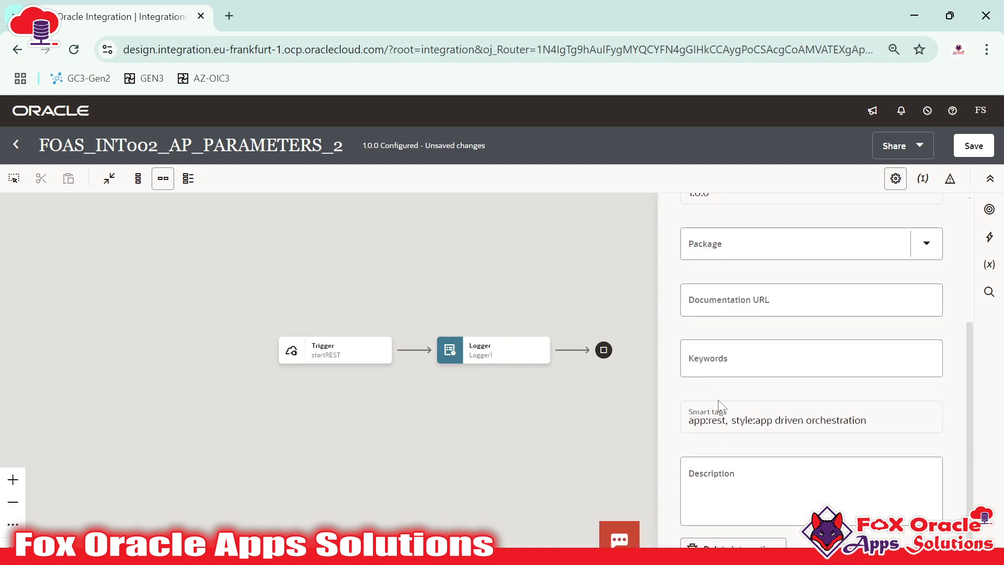
scroll(736, 477, up, 4)
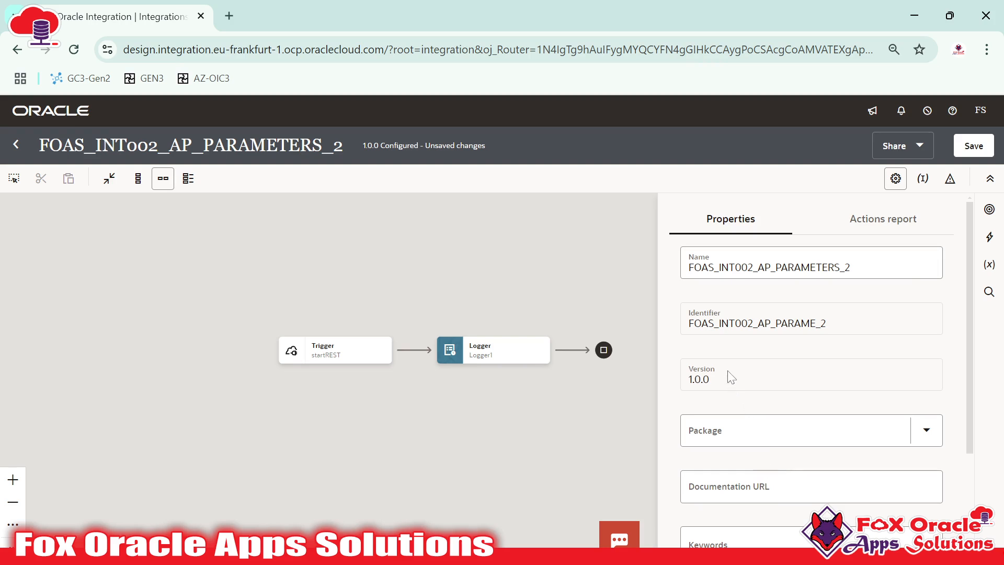
scroll(721, 417, down, 3)
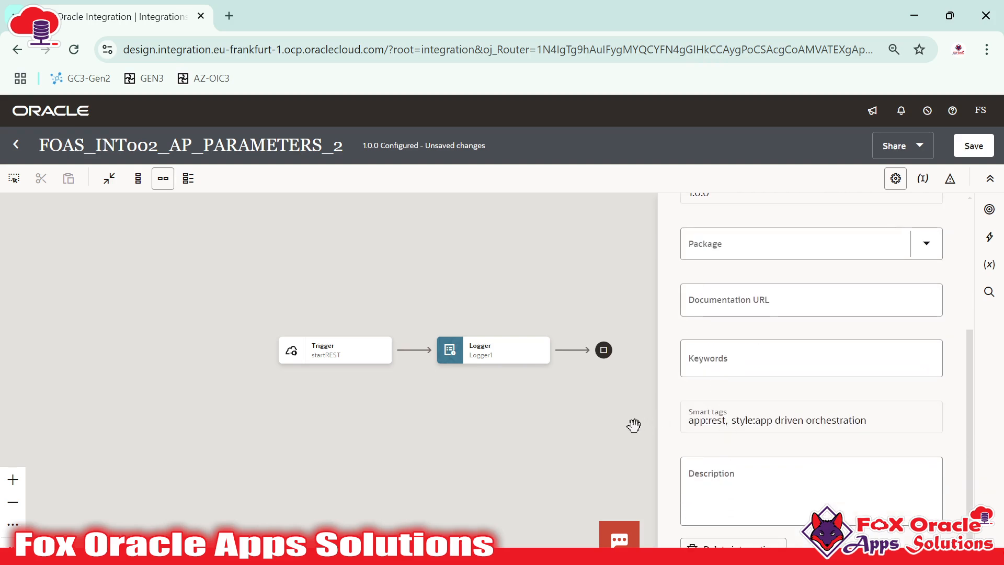
click(450, 477)
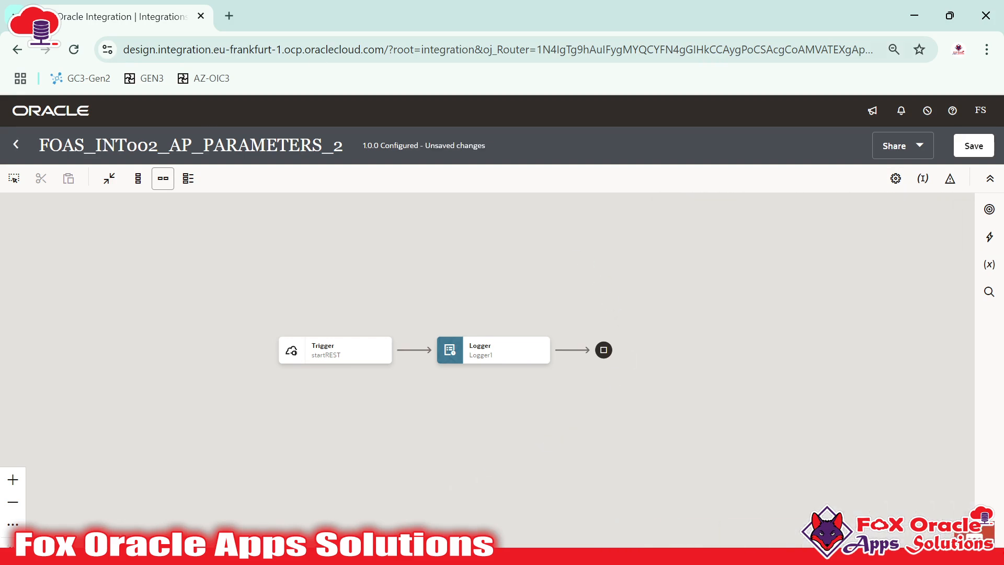
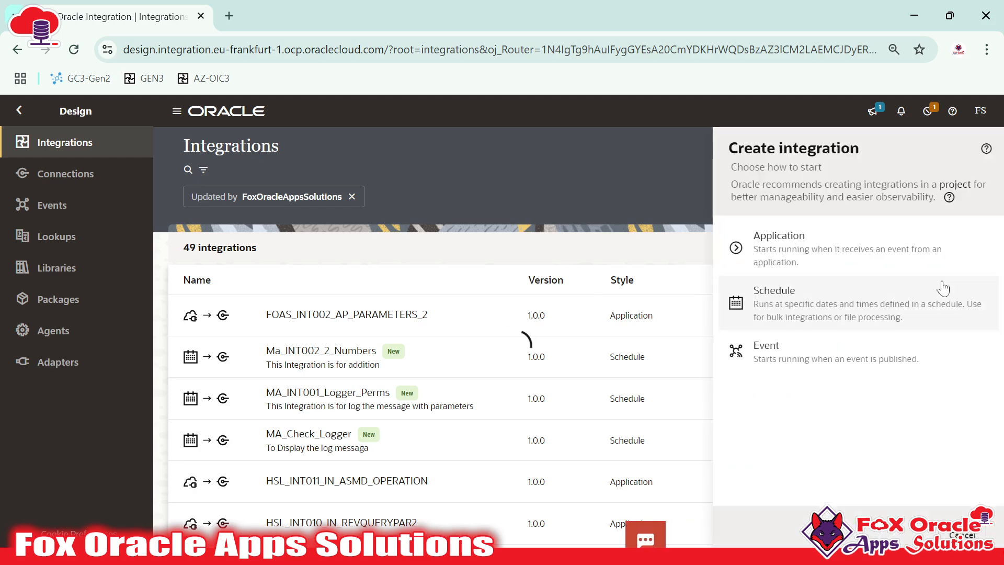
Create an application integration named FOAS_INT001_AP_ASSIGN_SWITCH_01.
click(827, 261)
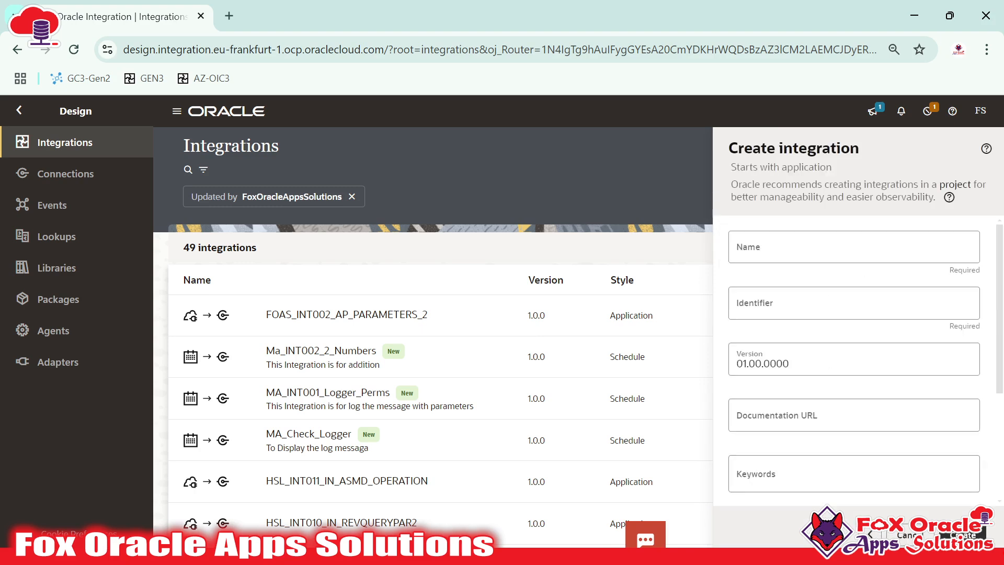
click(771, 254)
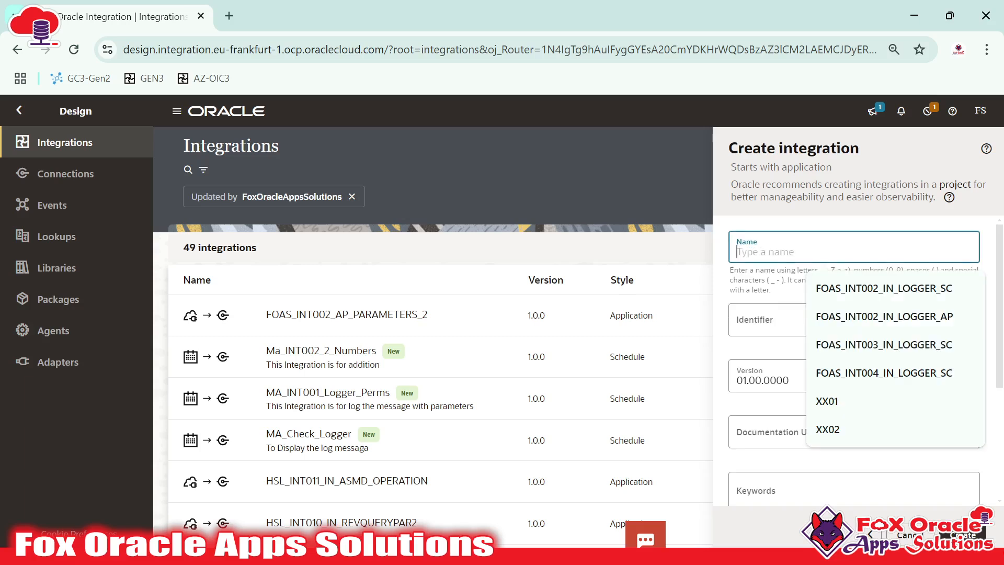
text(FOAS)
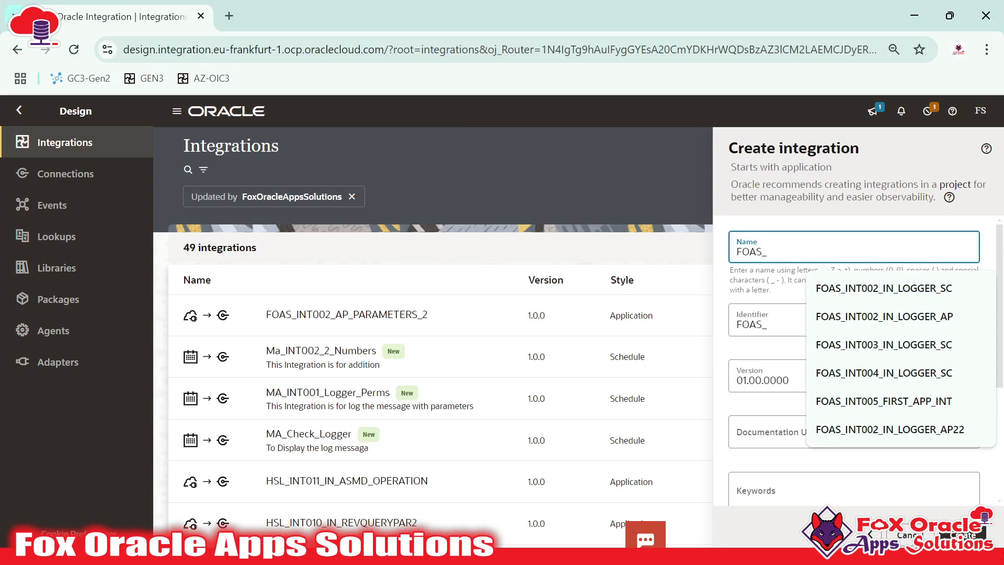
text(_INT001)
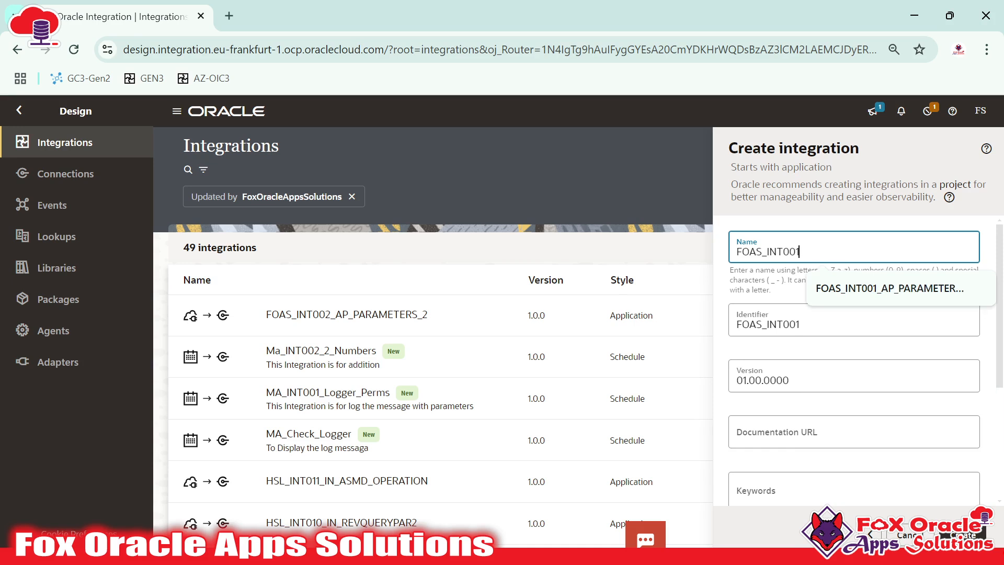
text(_AP_)
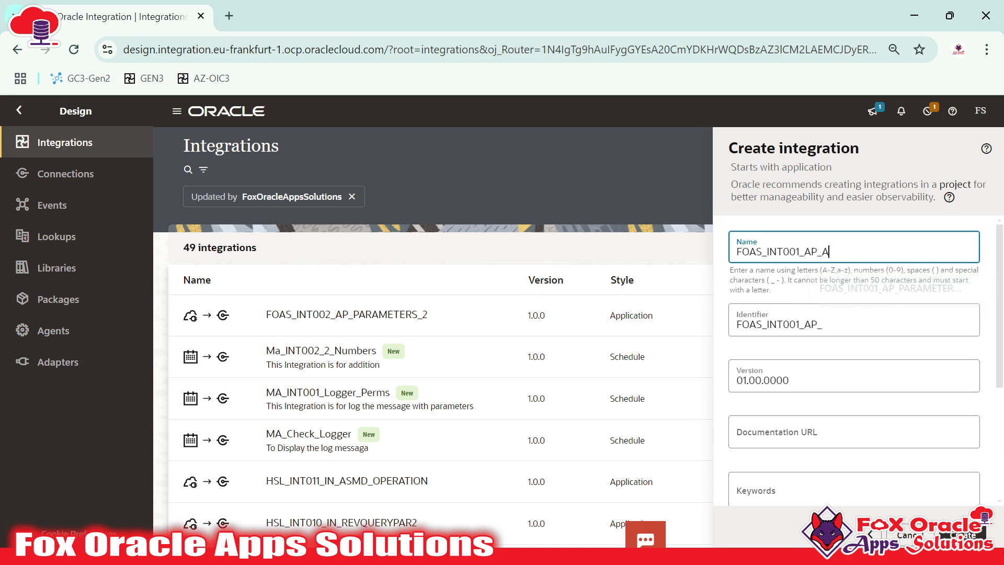
text(ASSIGN)
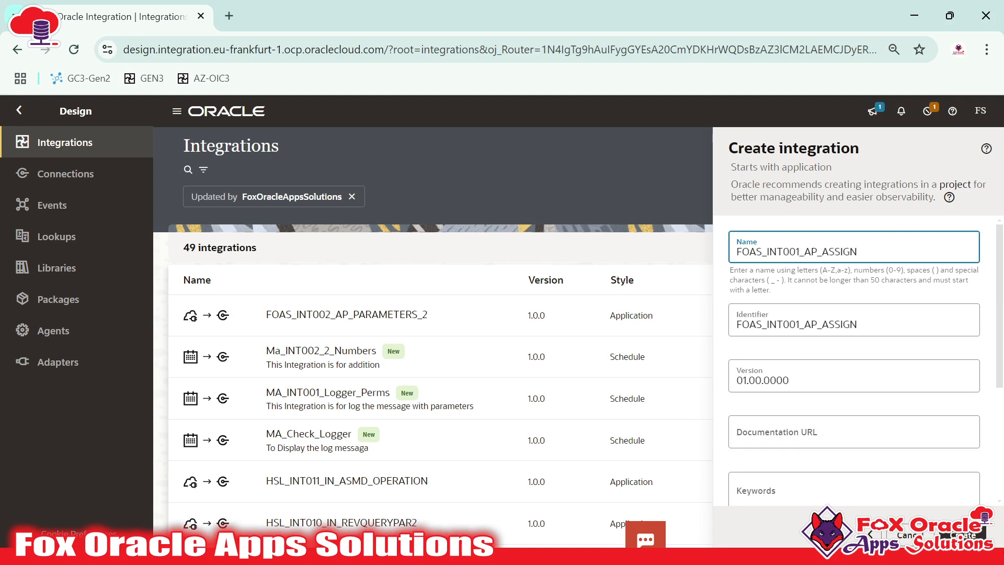
text(_SWITCH_01)
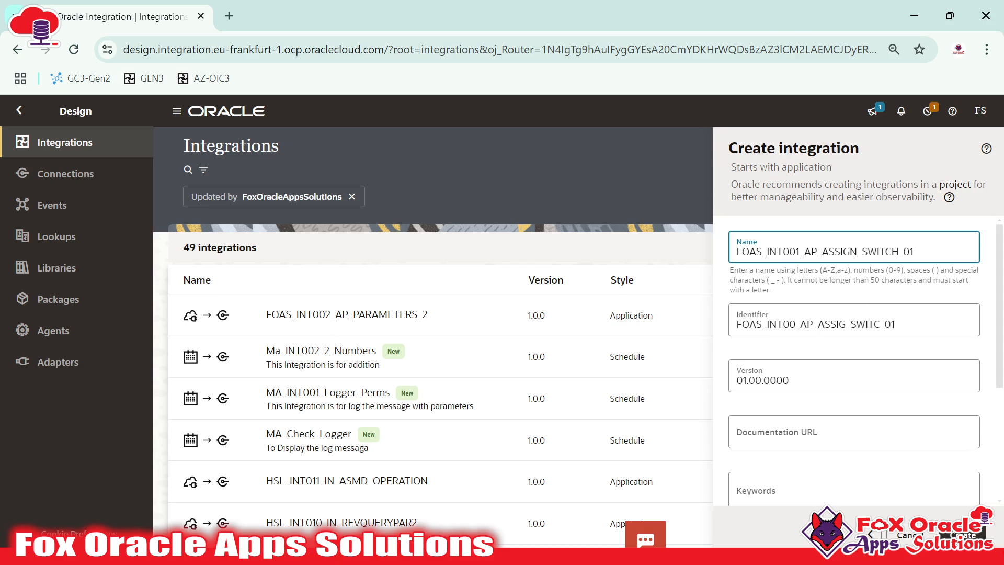
click(961, 534)
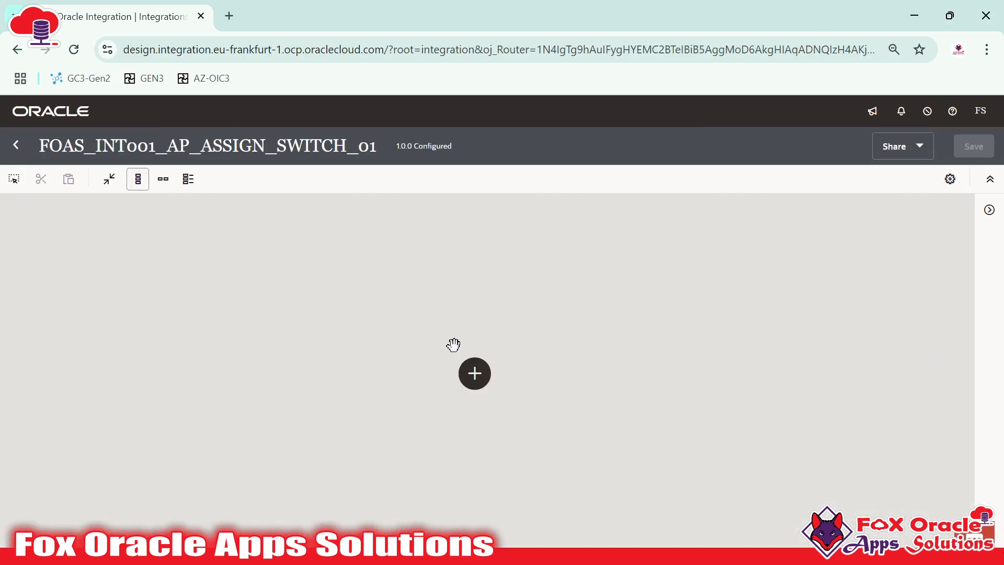
Reposition the empty flow's starting point on the canvas and open its list of available triggers.
drag(425, 314, 410, 306)
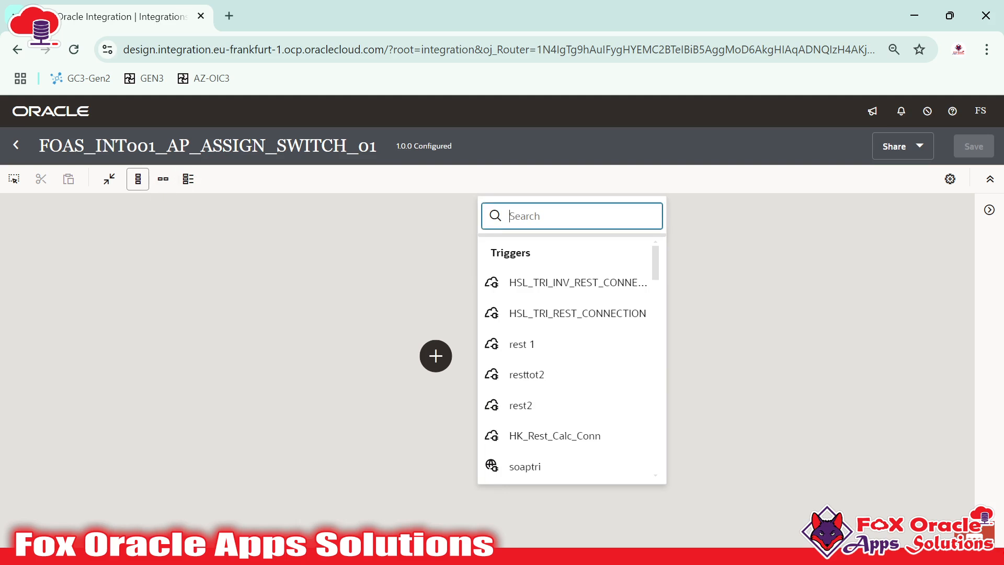
click(230, 203)
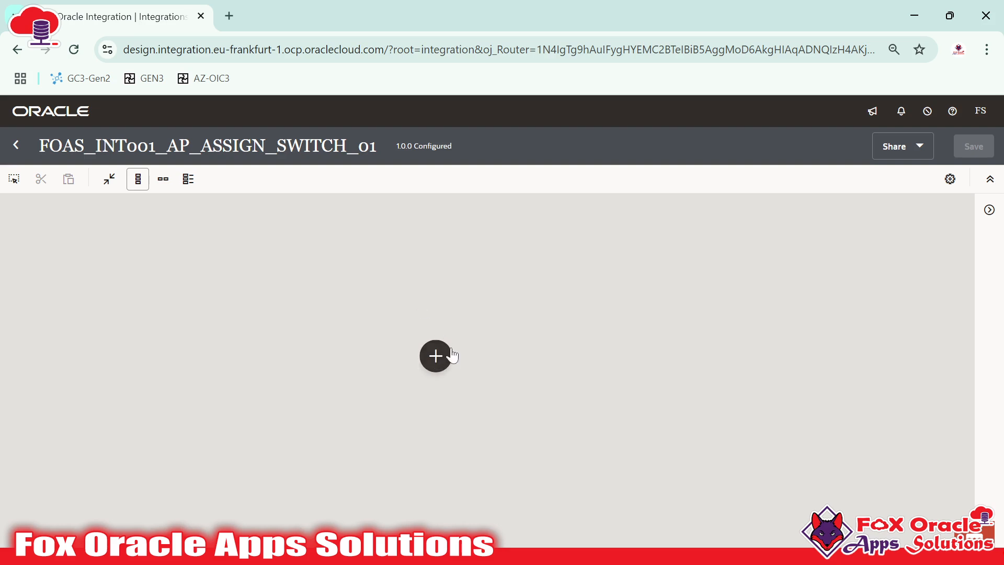
click(438, 365)
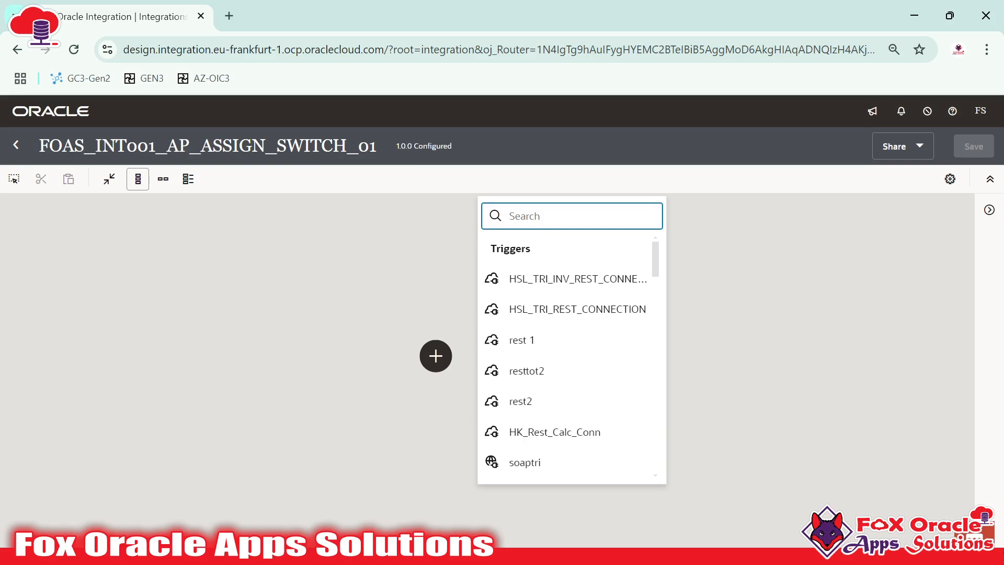
text(REST)
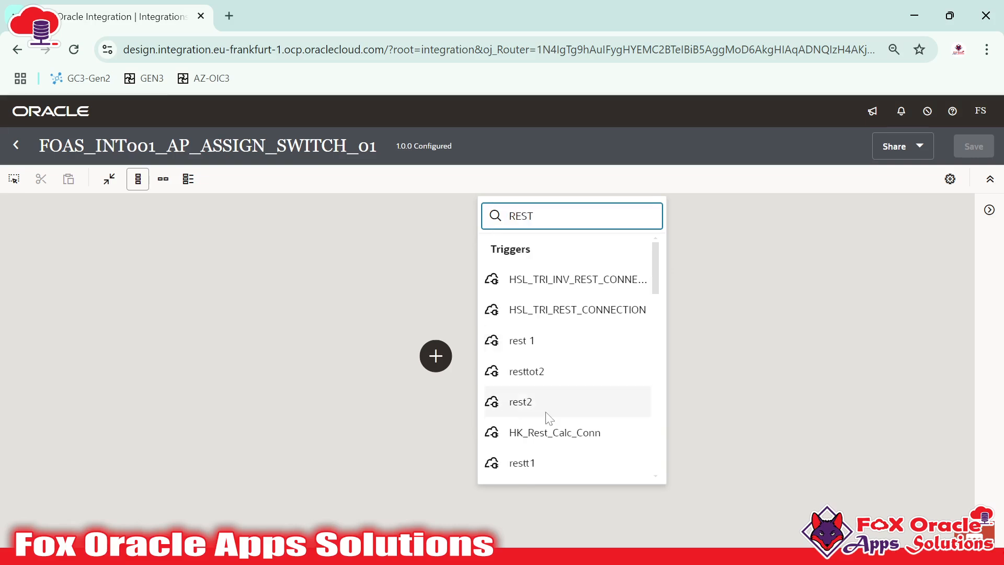
key(BackSpace)
key(BackSpace)
key(BackSpace)
key(BackSpace)
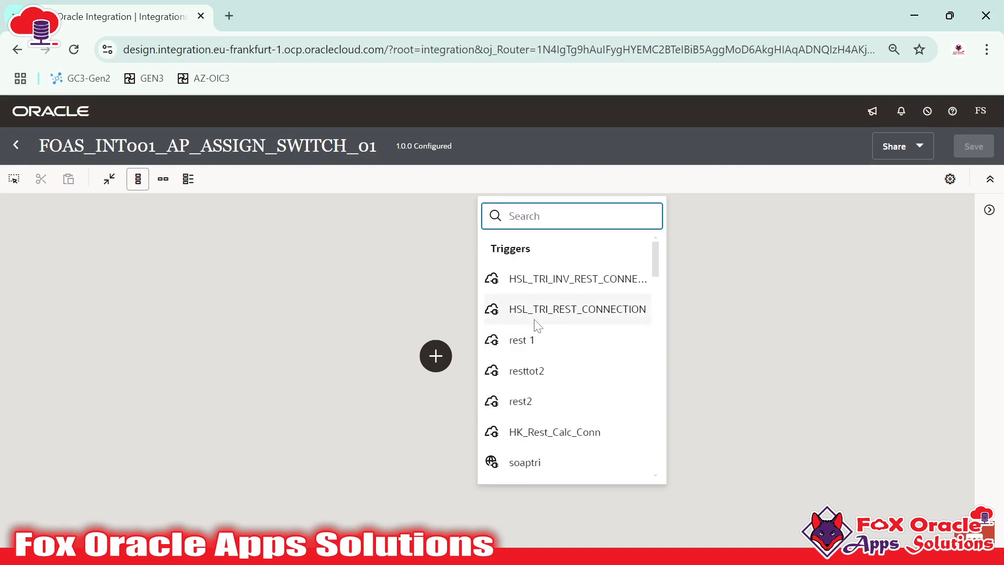
Find the FOAS_ connections, add FOAS_REST_TRI_CONN as the trigger, and name its endpoint startREST.
text(FOAS_)
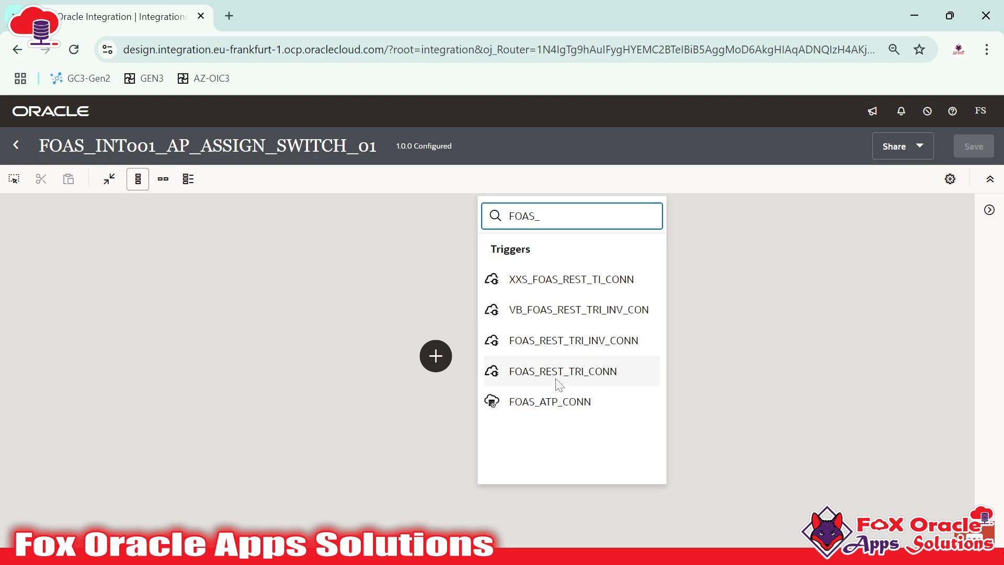
click(569, 372)
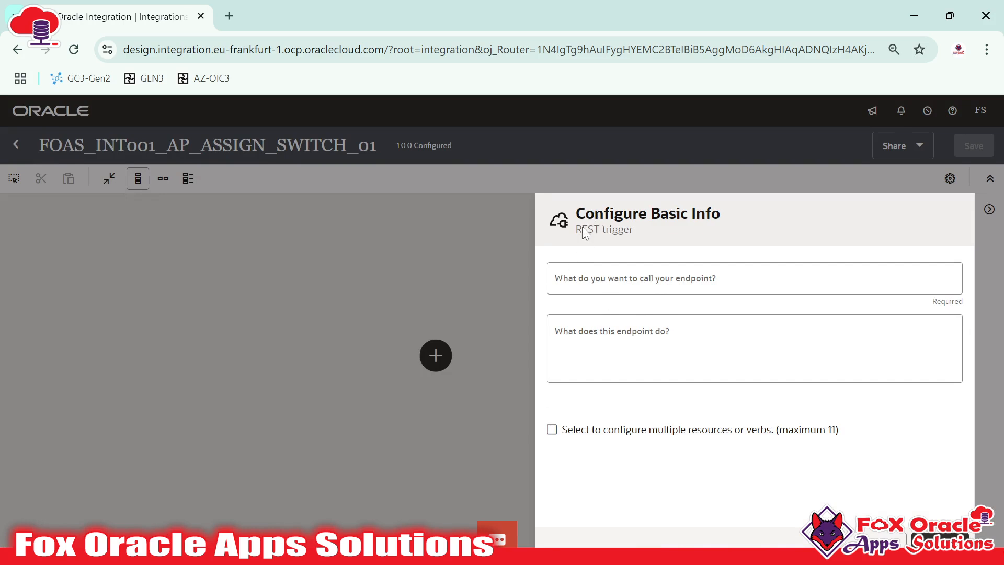
click(570, 283)
text(star)
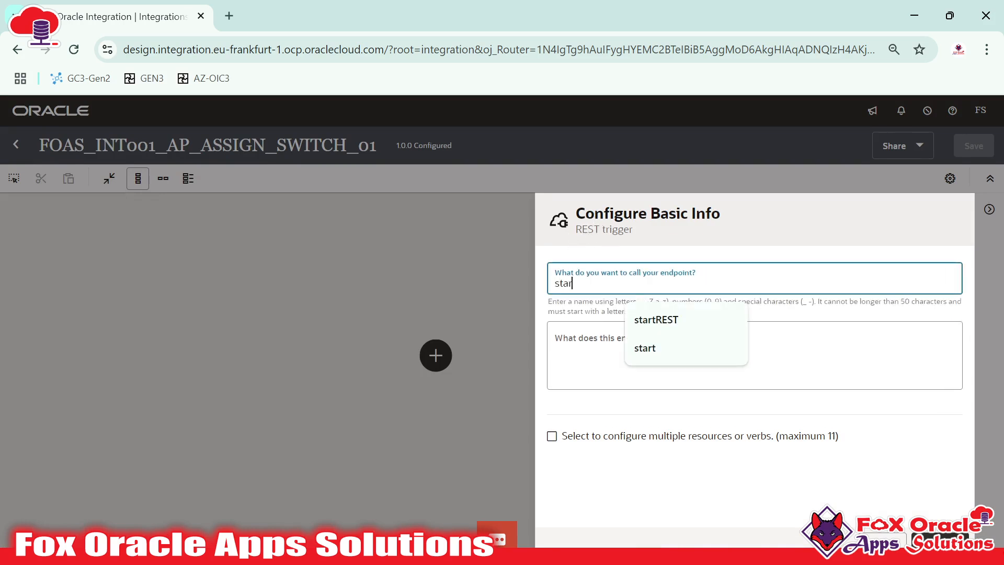
text(tREST)
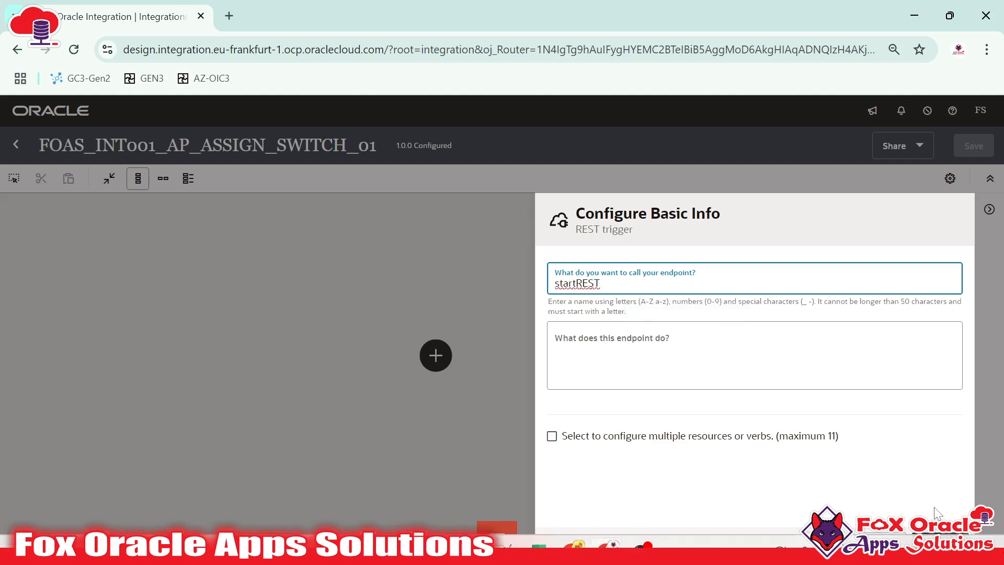
click(951, 538)
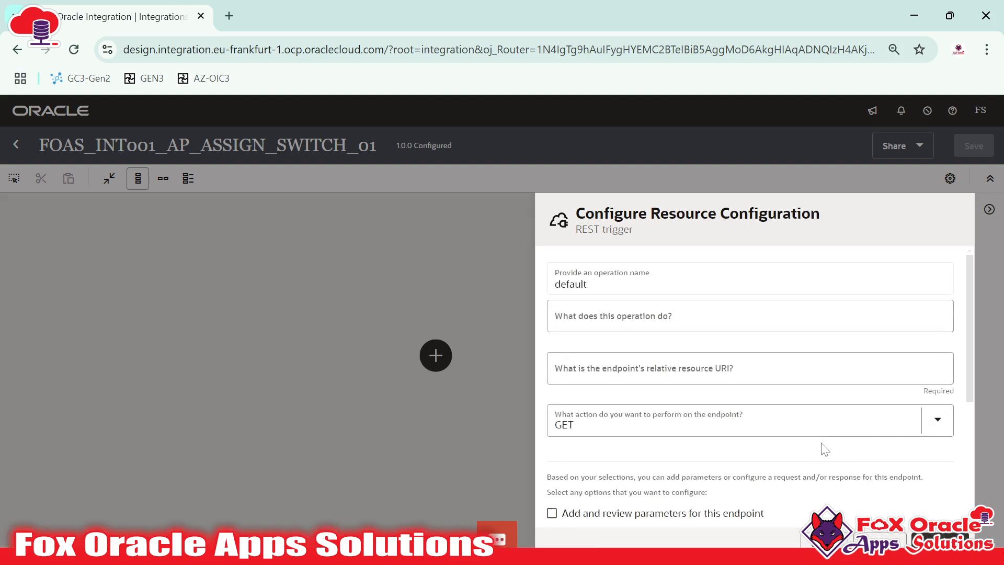
Set the REST trigger endpoint's relative resource URI to /addition/{num_1}/{num_2}.
click(598, 372)
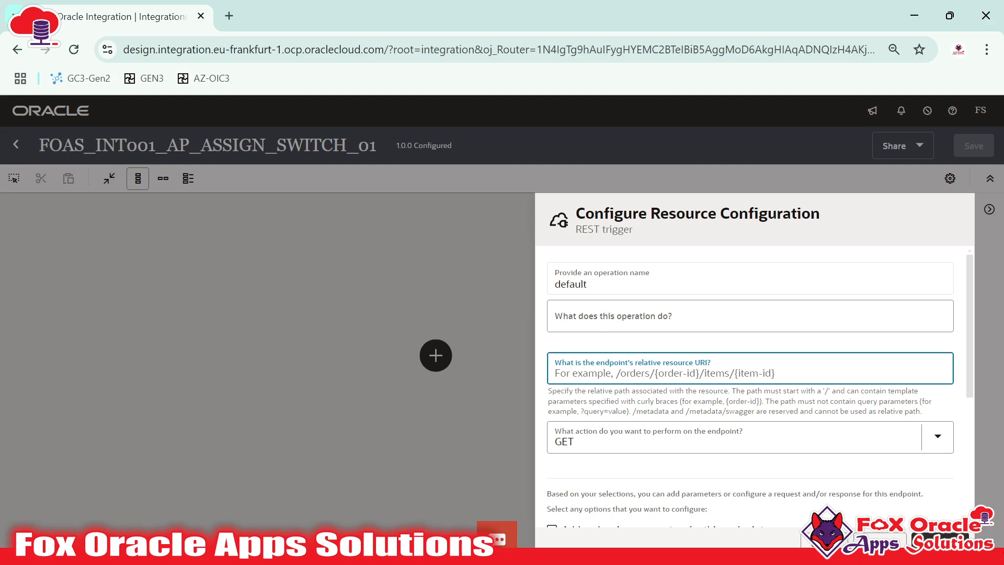
click(599, 372)
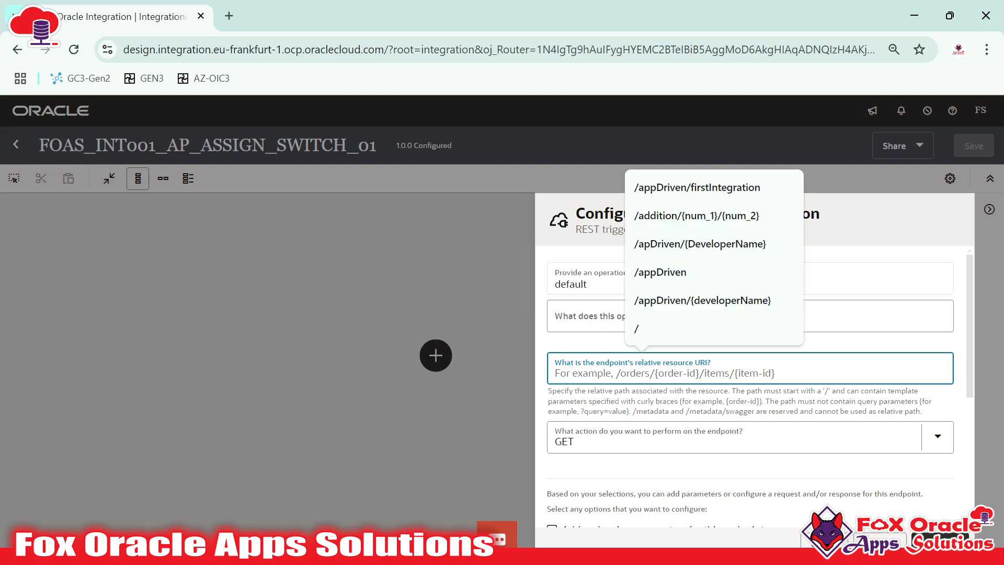
text(/additi)
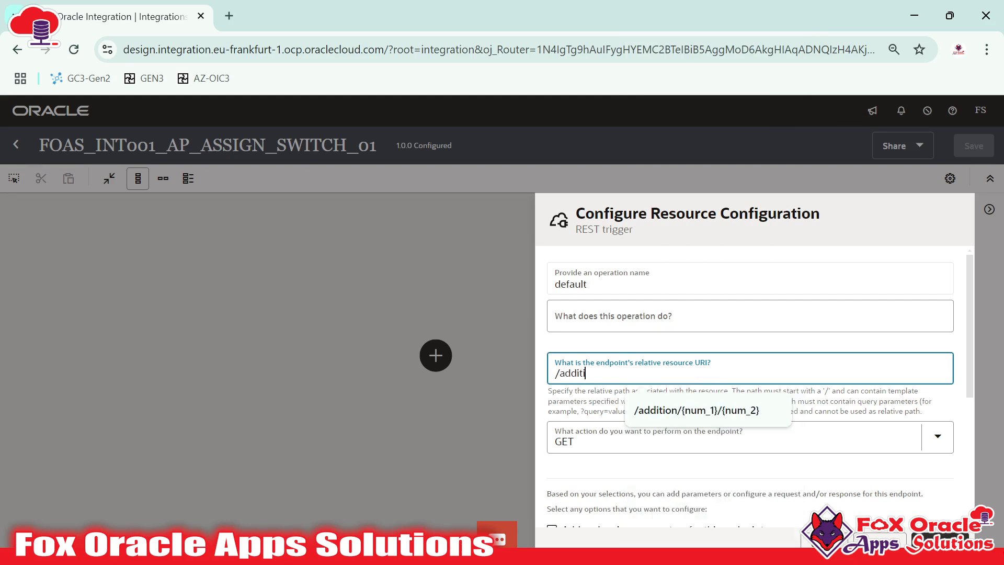
text(on/{num_1}/{num_2})
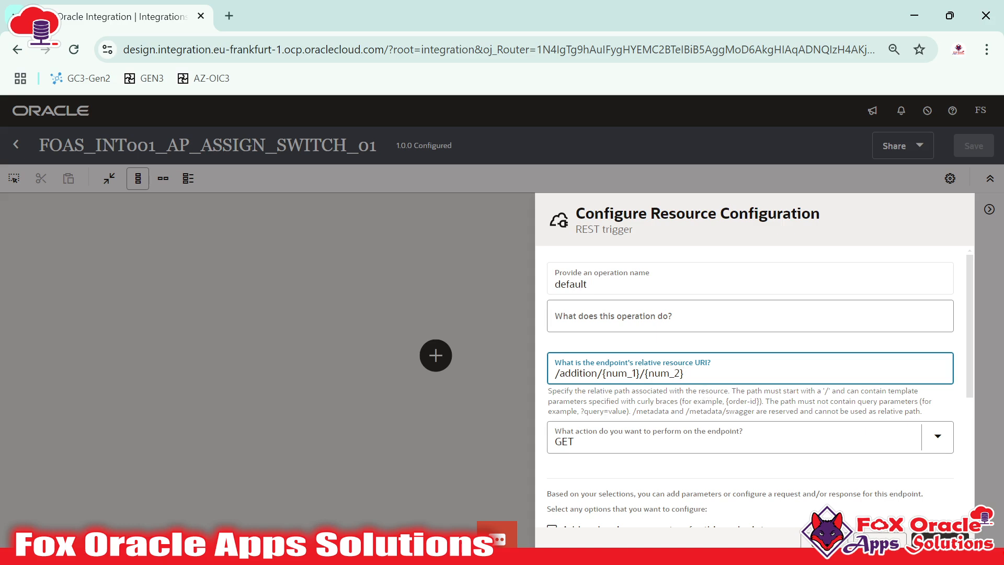
Keep GET as the endpoint's action and enable adding and reviewing parameters for the endpoint.
scroll(705, 379, down, 1)
scroll(705, 379, up, 1)
scroll(705, 379, down, 1)
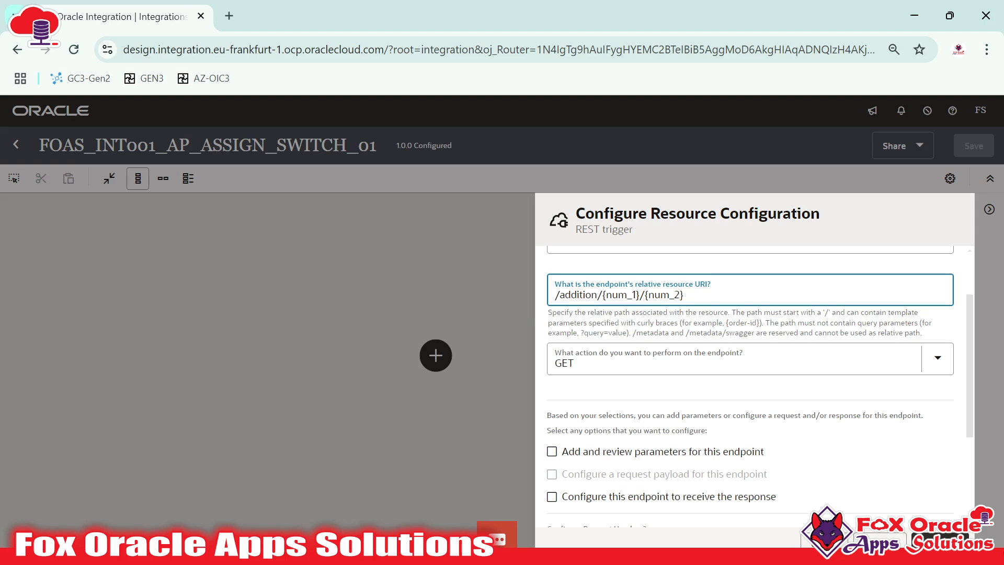
key(Tab)
click(634, 417)
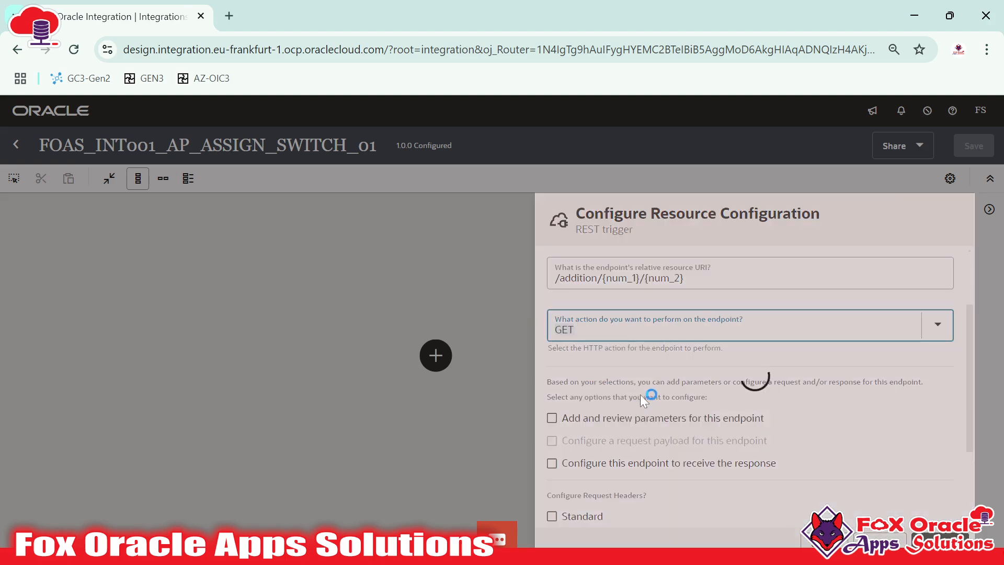
scroll(638, 387, down, 3)
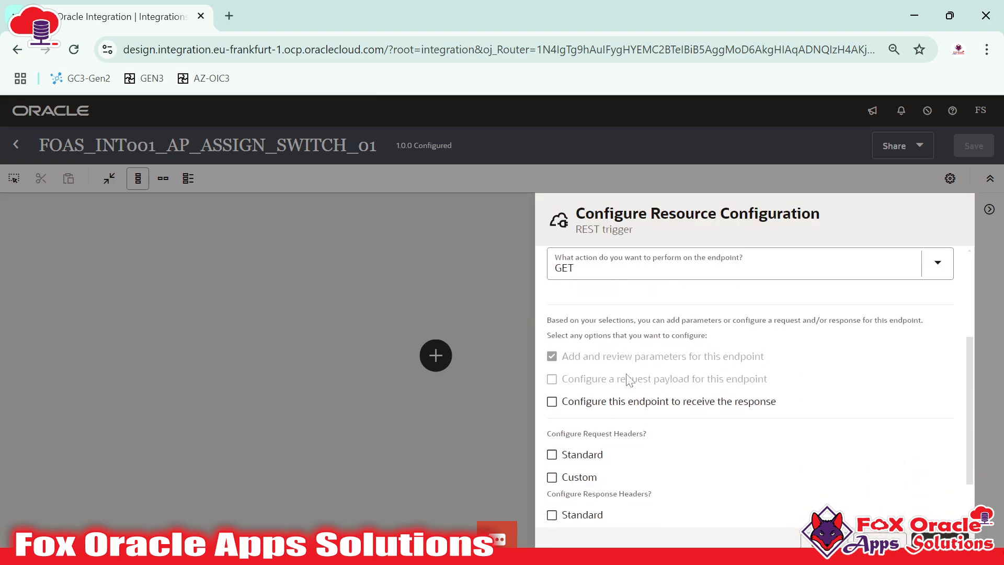
Change the endpoint's action to POST and proceed to the request parameters.
scroll(558, 359, up, 2)
click(565, 347)
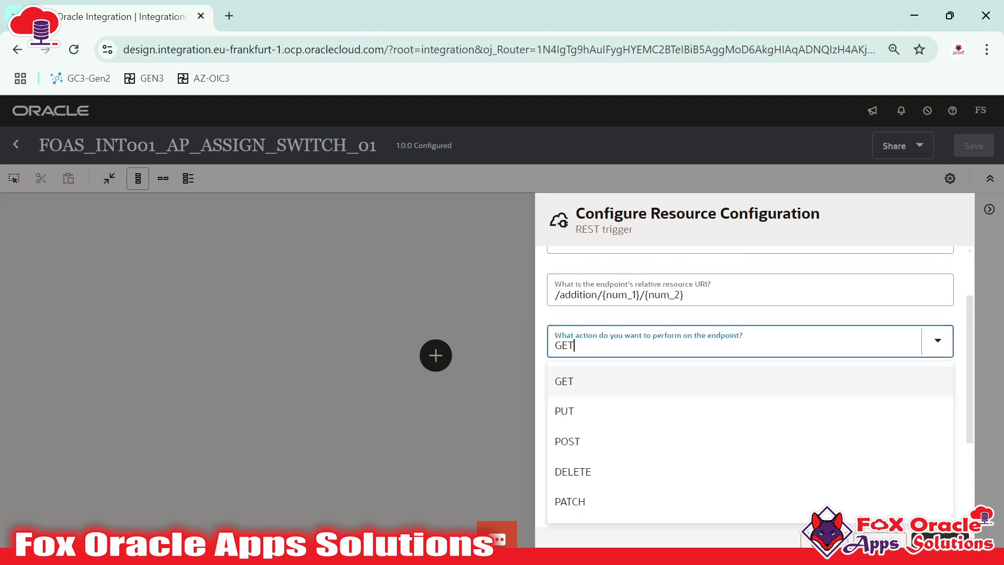
click(569, 442)
scroll(643, 387, down, 3)
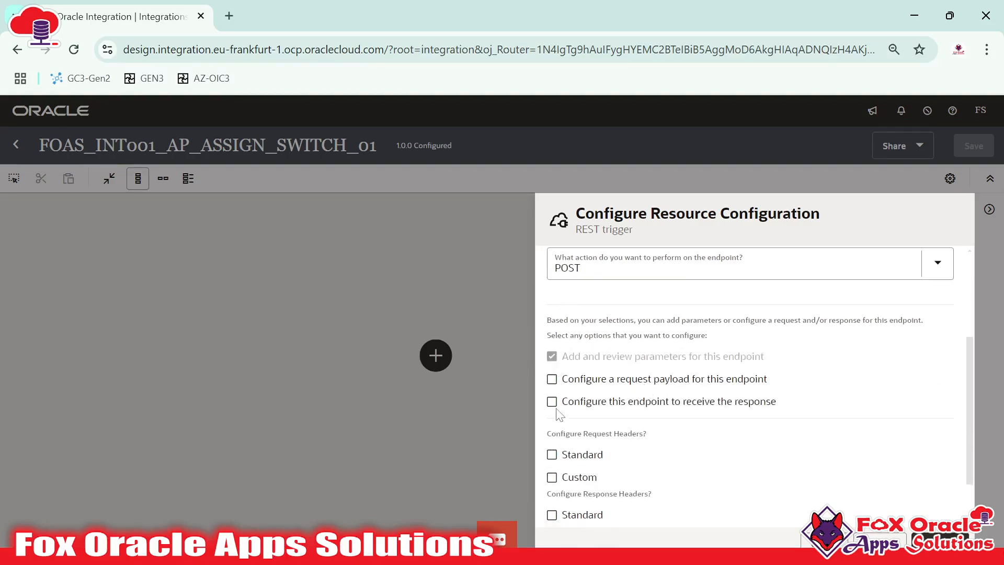
scroll(622, 421, down, 1)
scroll(651, 439, up, 4)
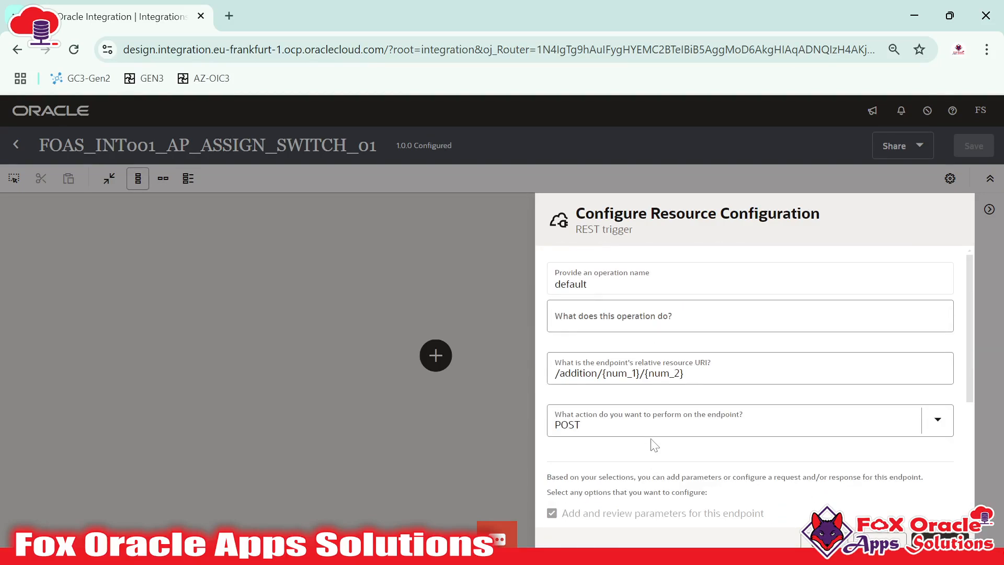
scroll(664, 444, down, 2)
scroll(665, 444, up, 2)
click(939, 540)
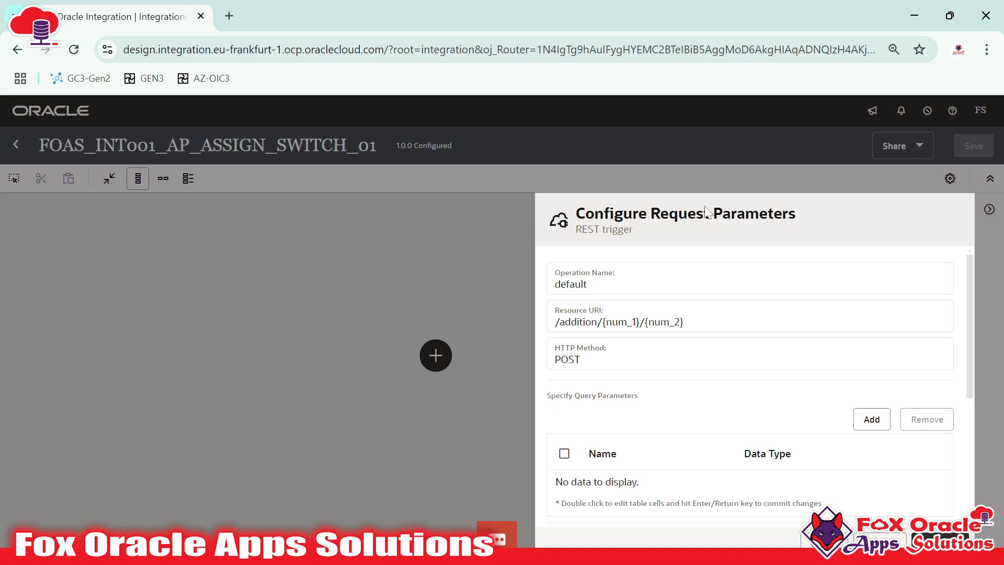
Set the data type of both template parameters, num_1 and num_2, to integer.
scroll(698, 319, down, 4)
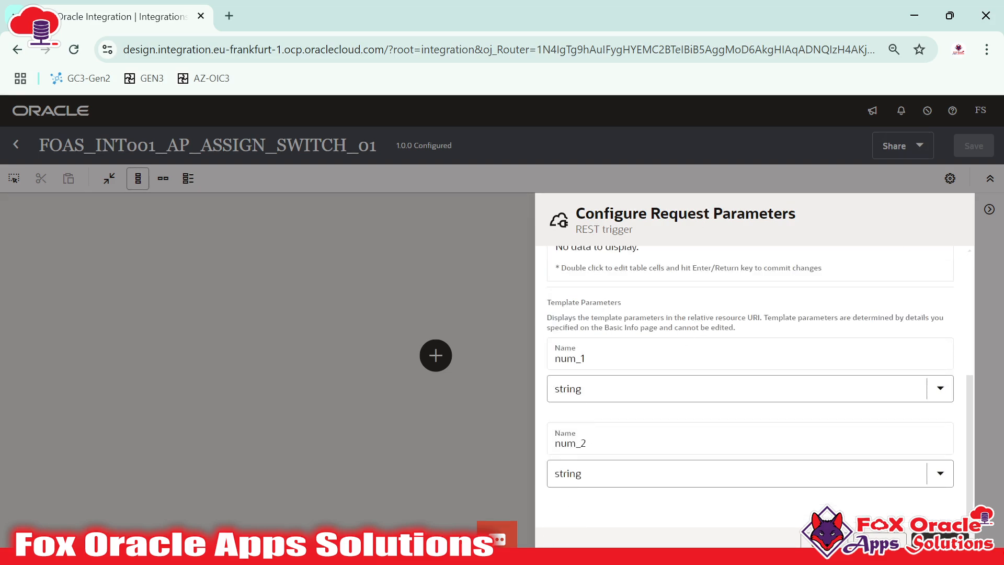
click(616, 384)
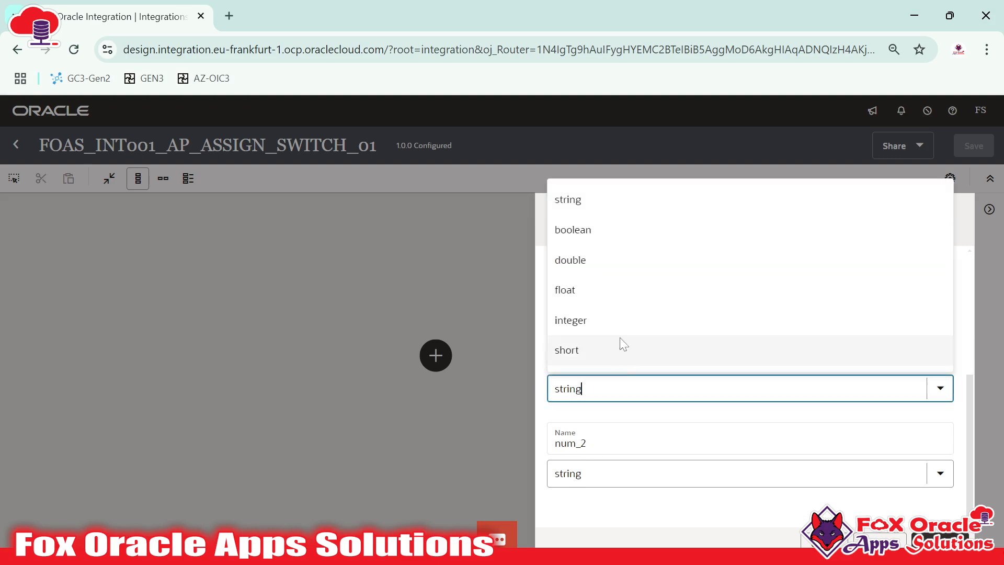
click(590, 321)
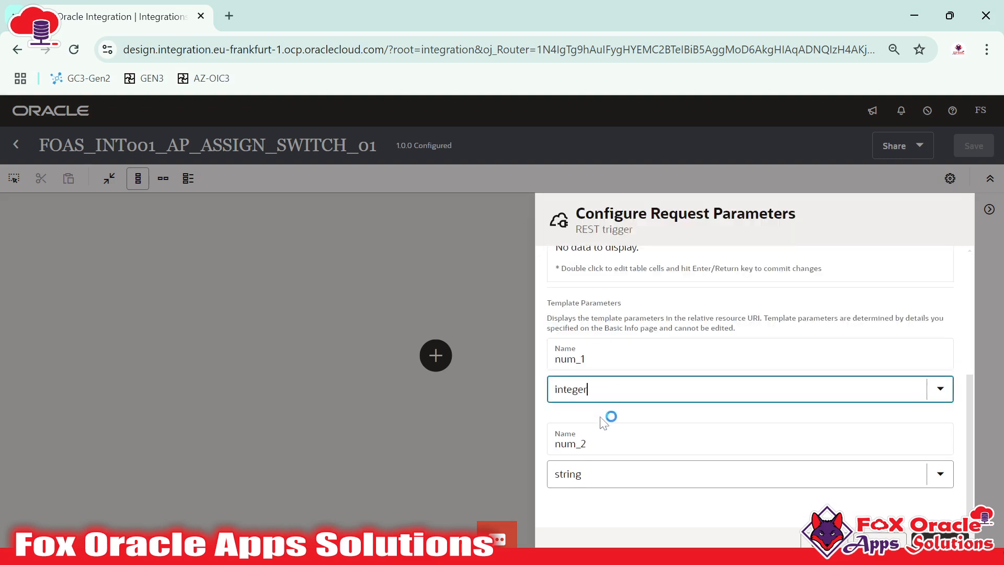
scroll(605, 418, up, 3)
scroll(607, 450, down, 3)
click(606, 473)
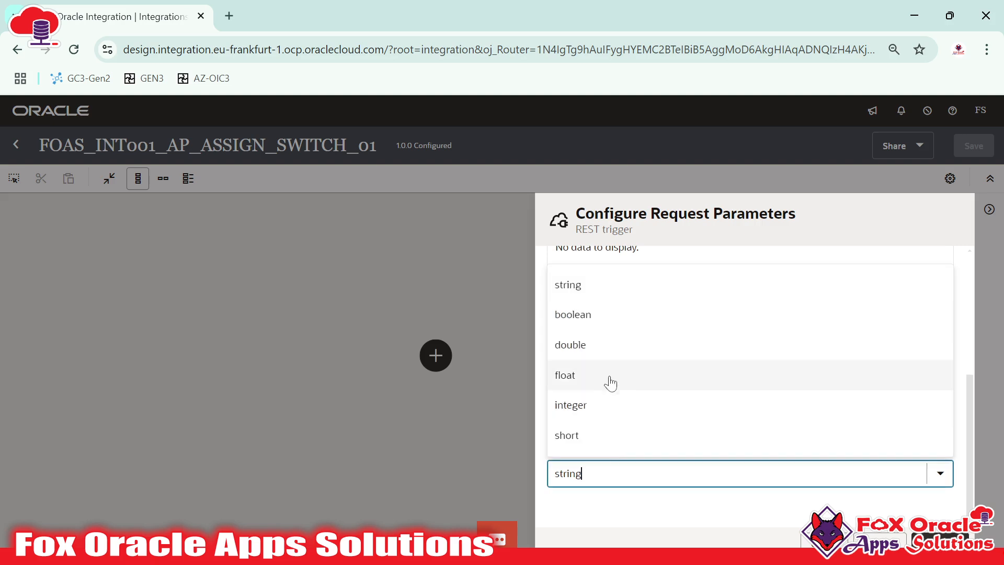
click(600, 407)
Add a query parameter named P_OPERATION with the string data type.
scroll(652, 440, up, 5)
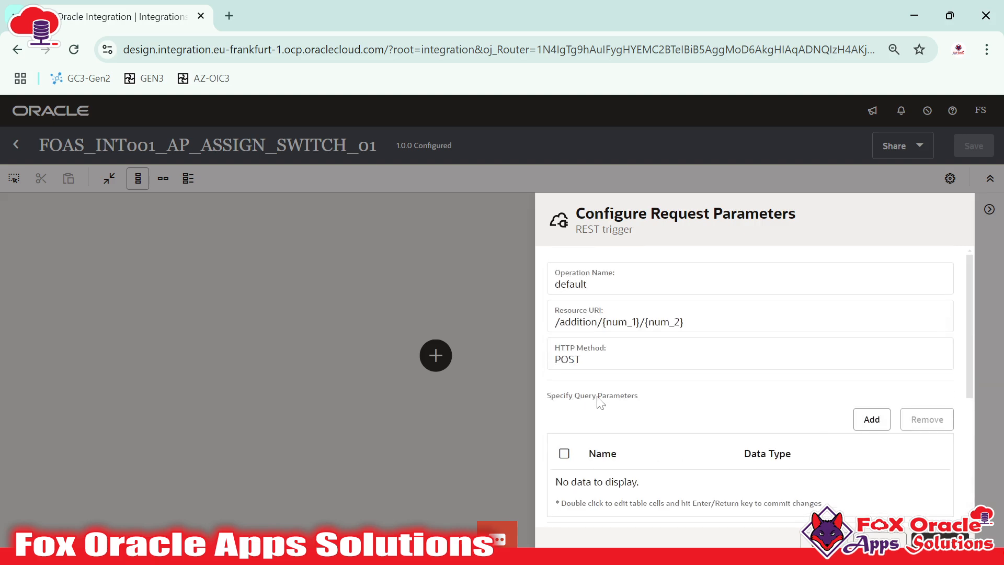
click(871, 420)
scroll(642, 415, down, 2)
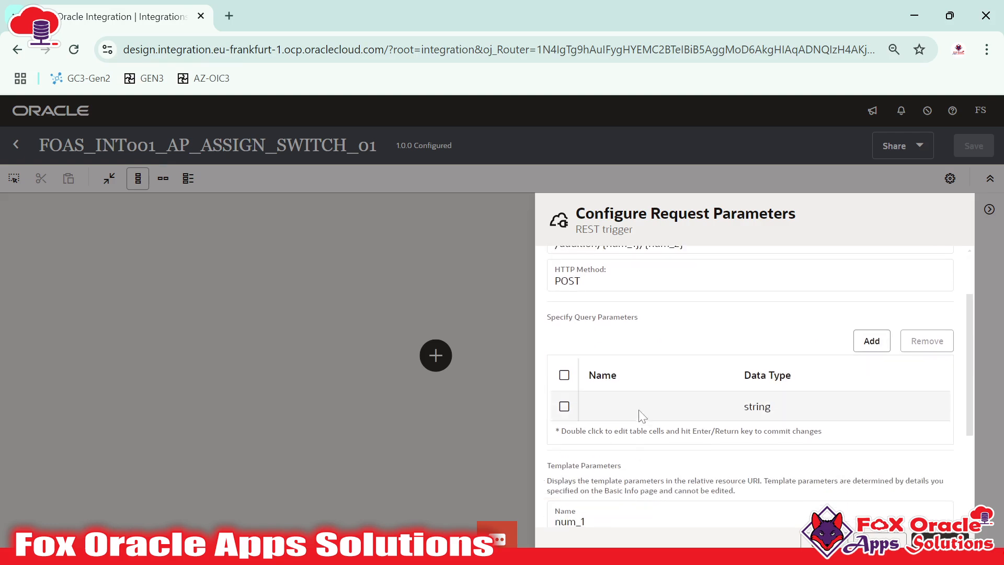
double_click(642, 415)
text(P_OPERATION)
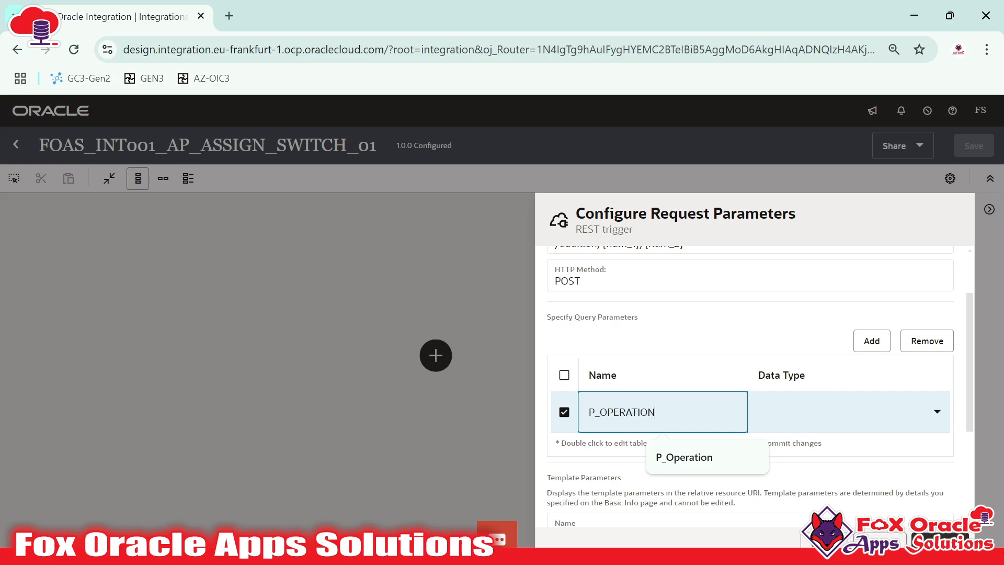
key(Tab)
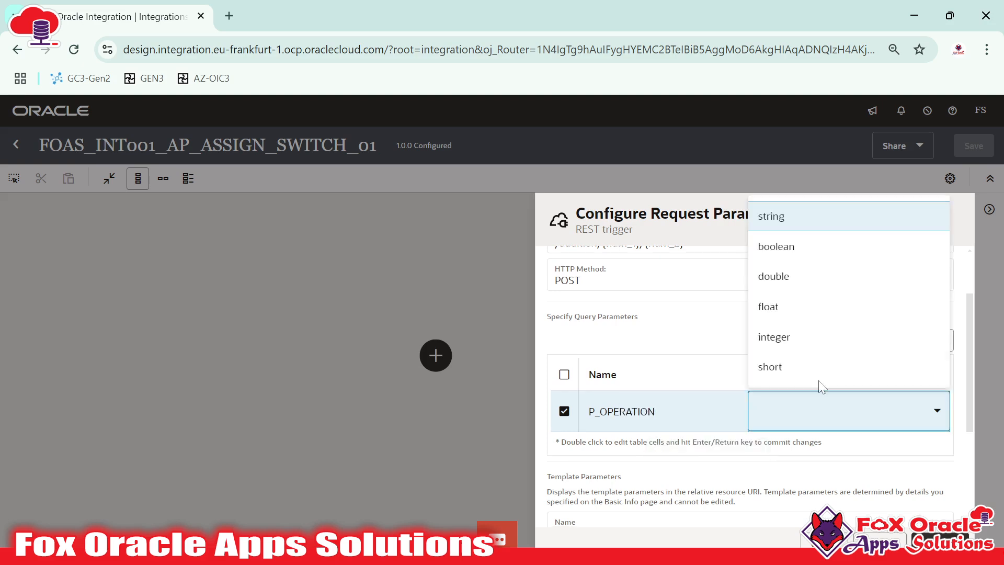
click(805, 232)
scroll(809, 369, down, 2)
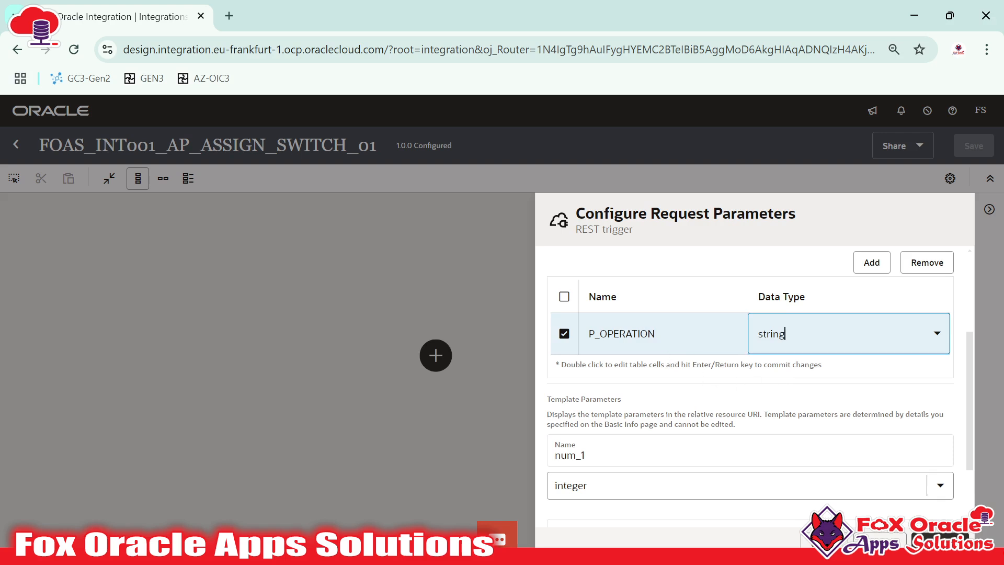
Review the request parameters, proceed to the endpoint summary and finish the startREST trigger configuration.
scroll(724, 352, down, 2)
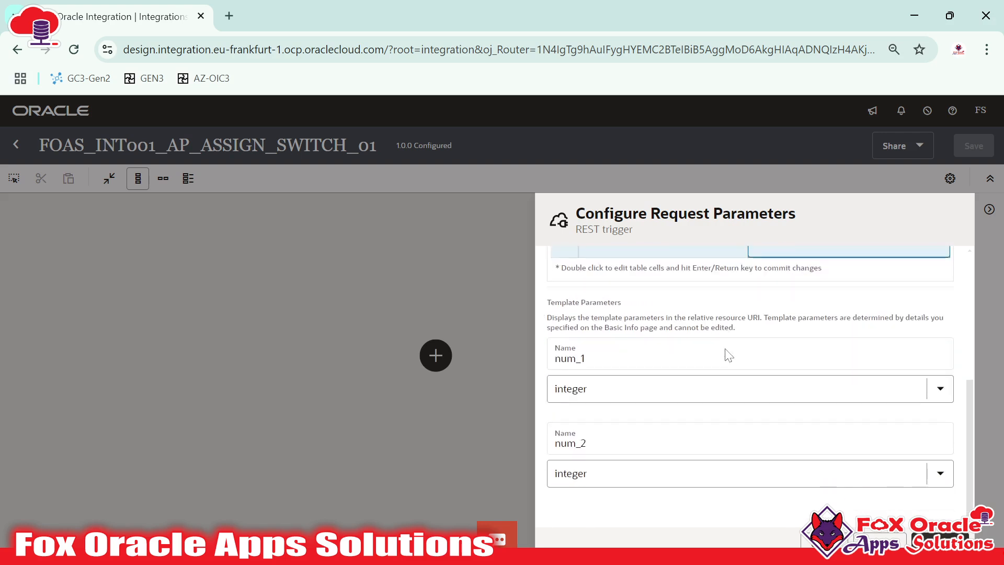
scroll(724, 352, up, 6)
scroll(695, 406, down, 2)
scroll(775, 419, down, 4)
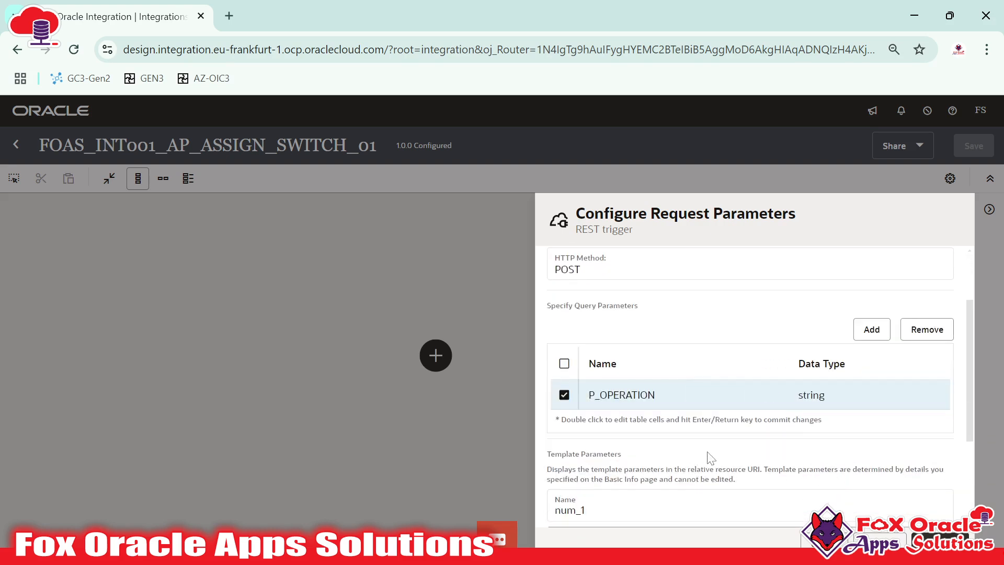
click(940, 540)
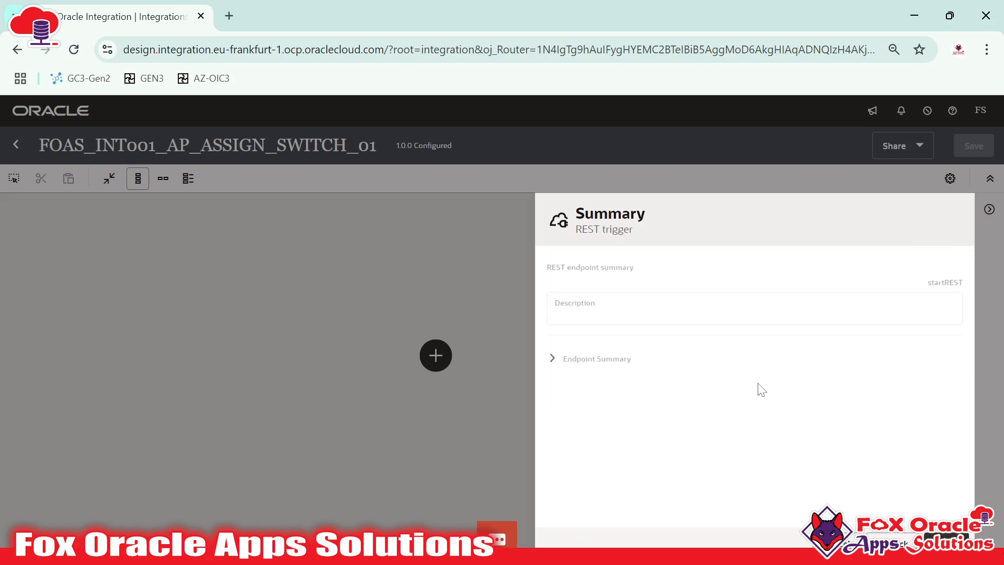
click(941, 538)
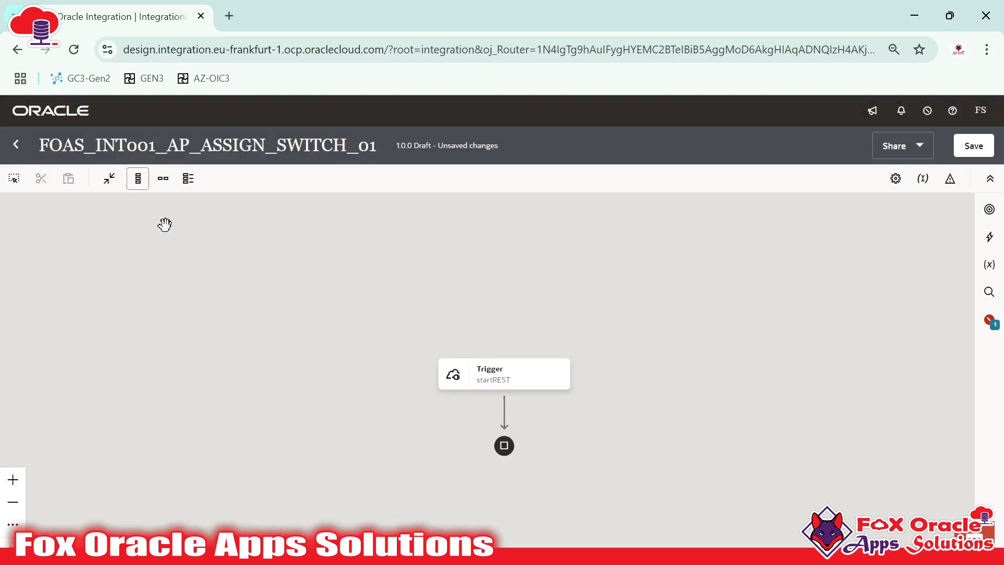
Switch the flow to a horizontal layout and insert an Assign action right after the startREST trigger.
click(162, 179)
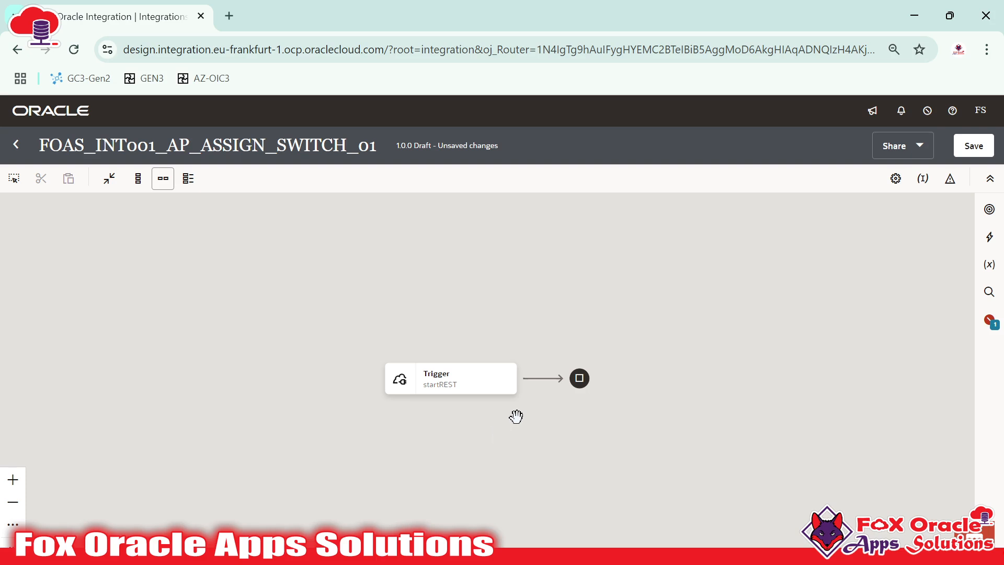
click(992, 240)
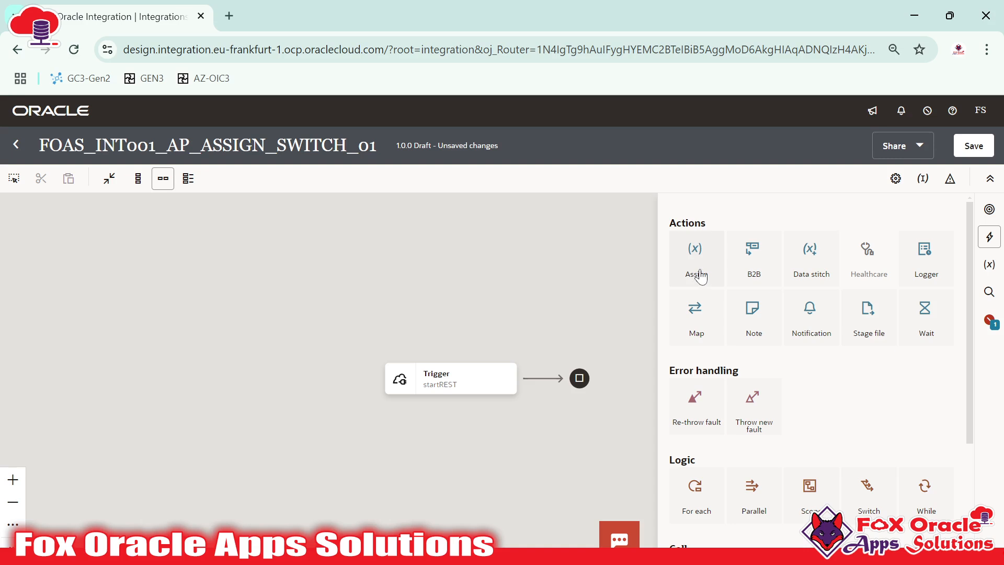
drag(700, 277, 542, 381)
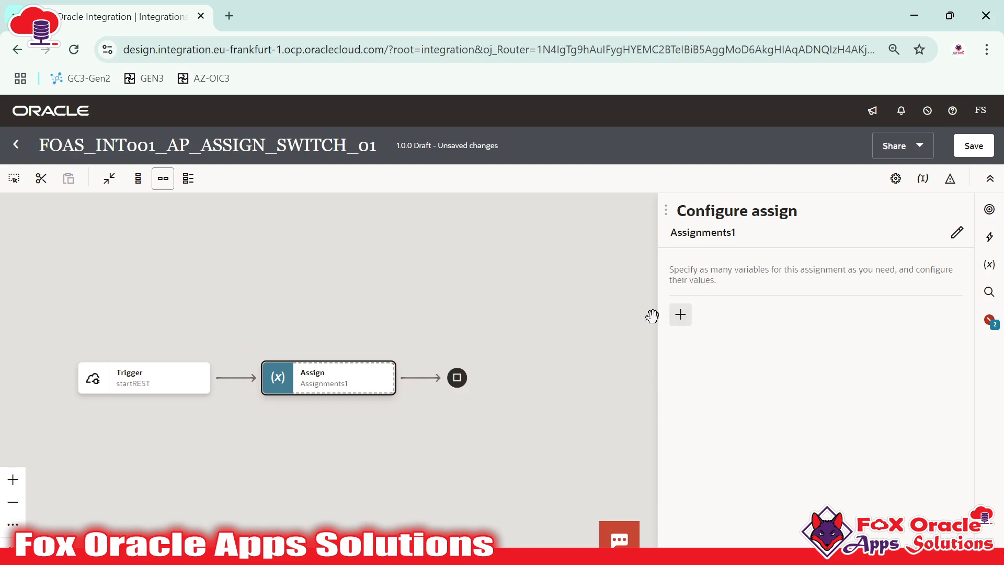
Add a variable to the Assign action and name it var_result.
click(684, 317)
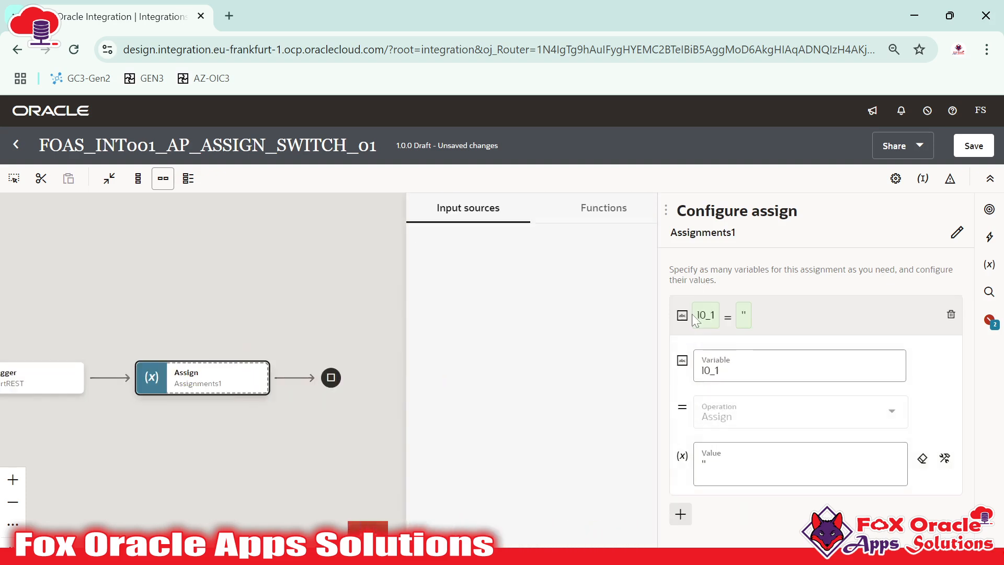
click(740, 357)
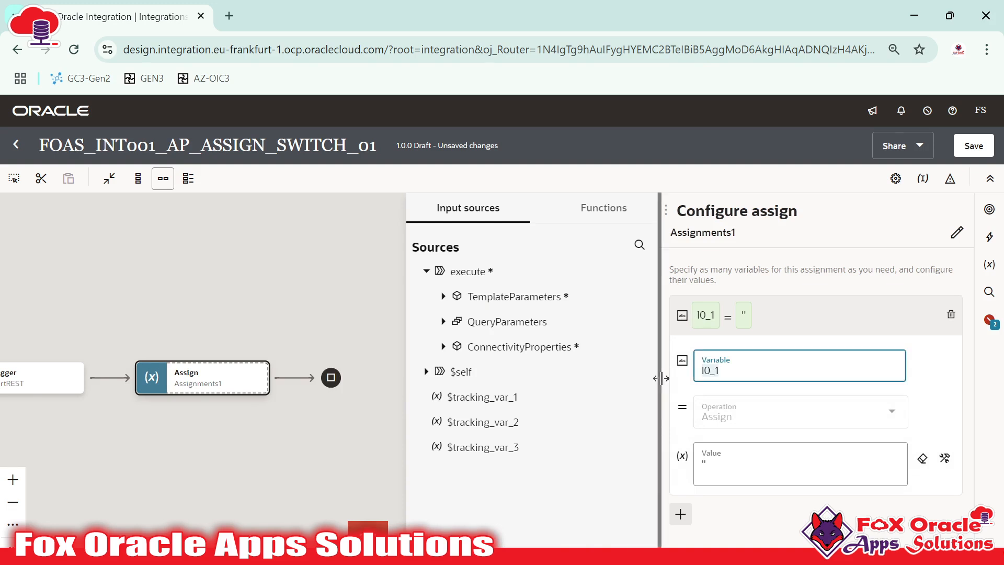
key(BackSpace)
key(BackSpace)
key(BackSpace)
key(BackSpace)
text(var_)
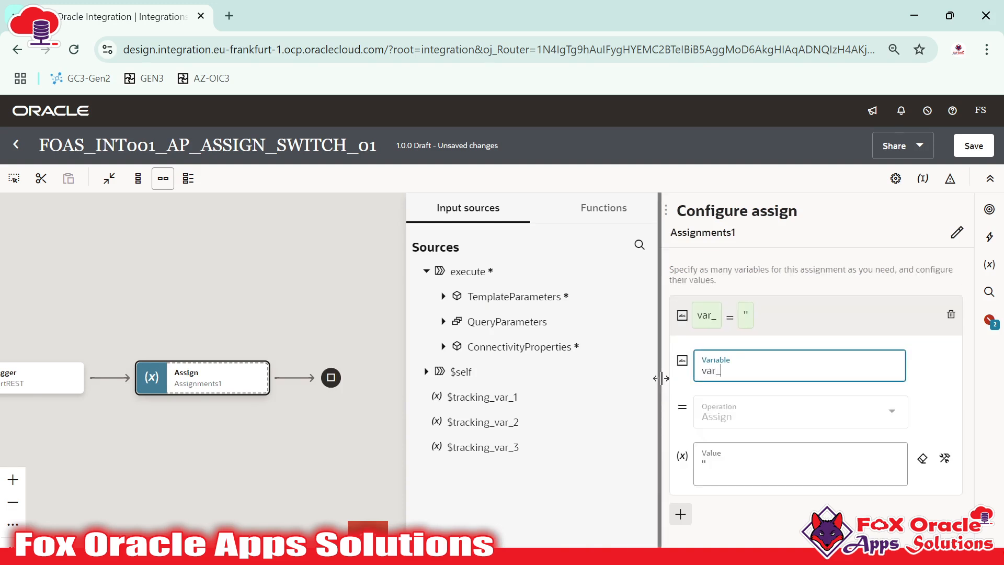
text(result)
click(920, 389)
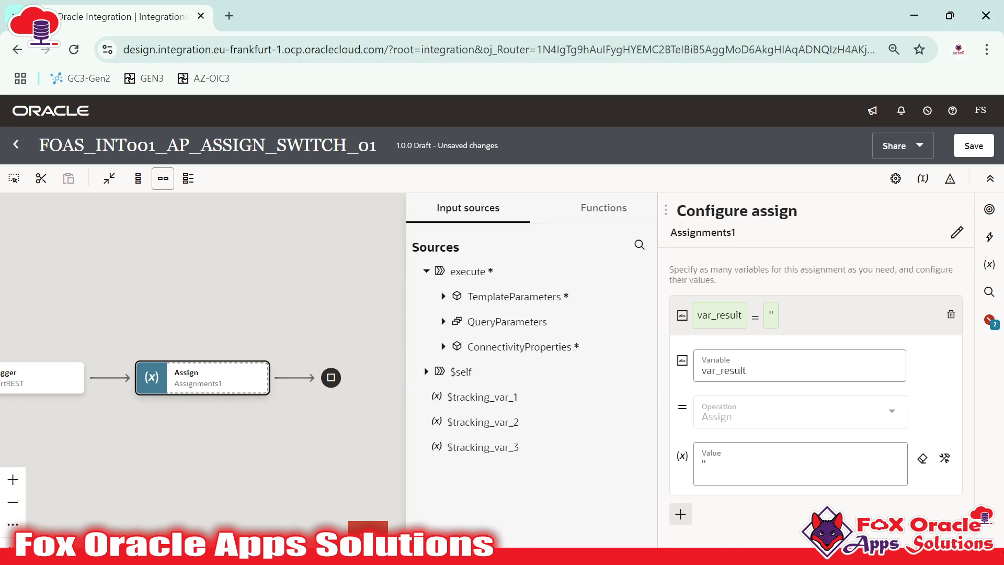
Set the value of var_result to '0'.
click(706, 464)
key(BackSpace)
key(BackSpace)
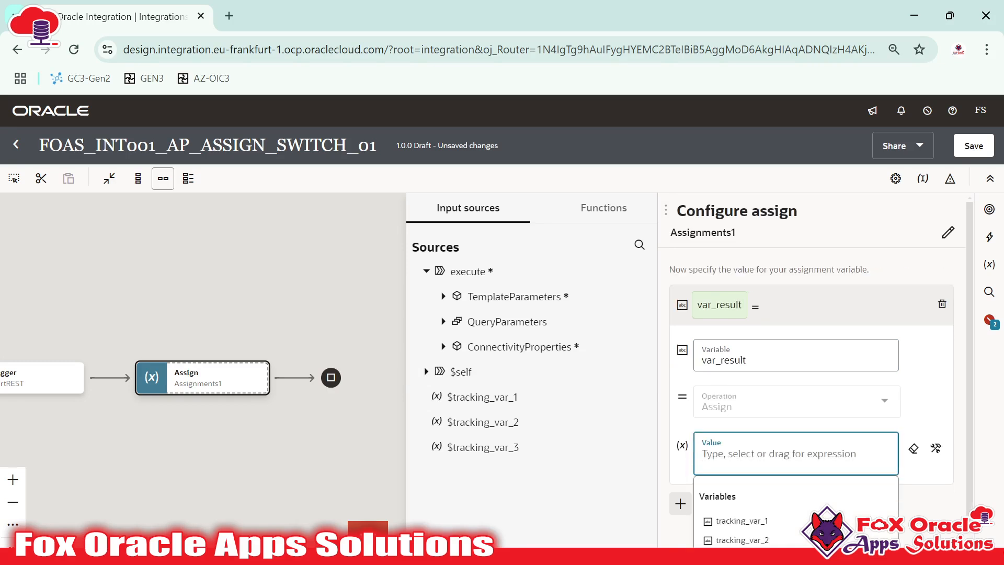
text('0')
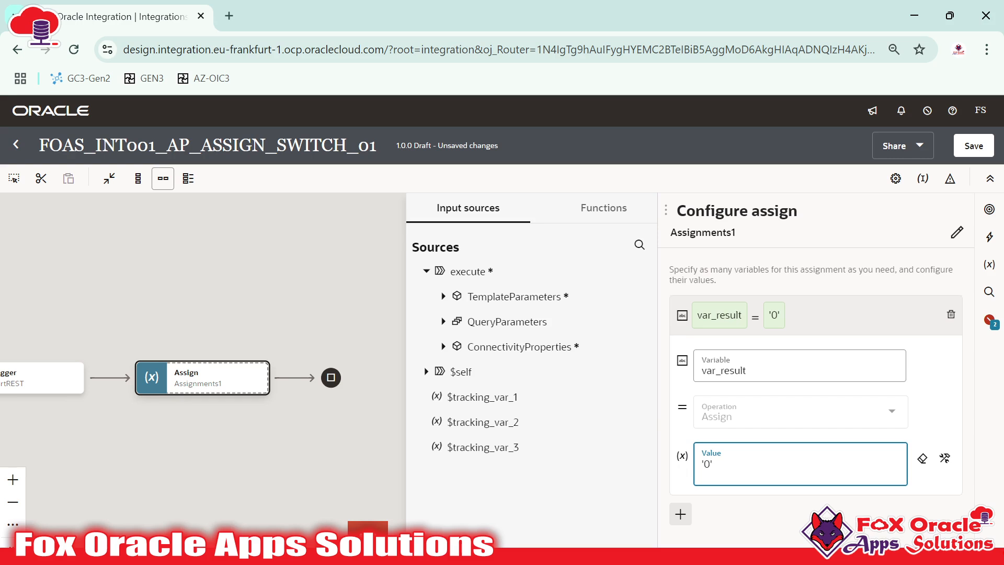
click(955, 402)
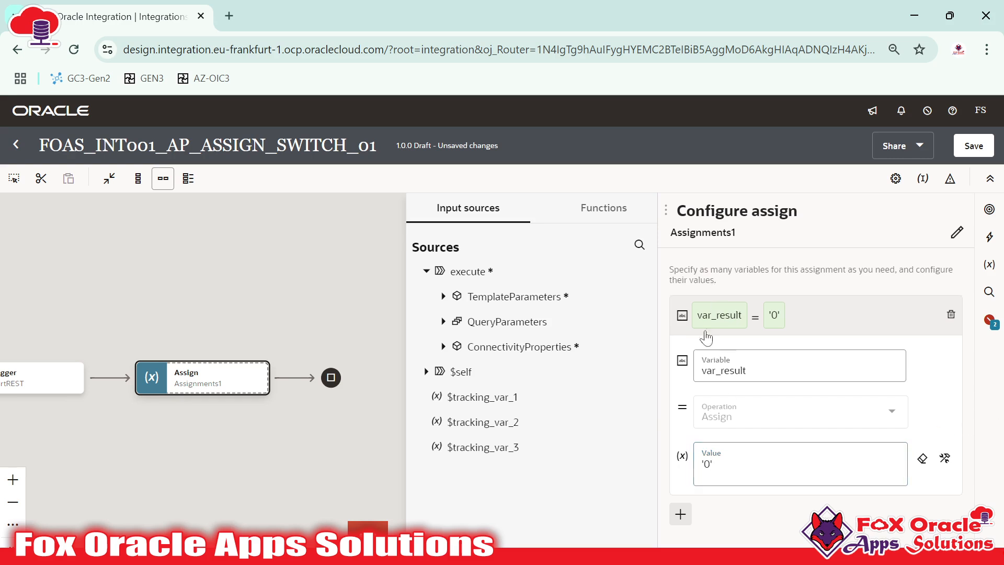
Replace the value of var_result with an empty string '' and close the Assign configuration.
drag(734, 466, 688, 469)
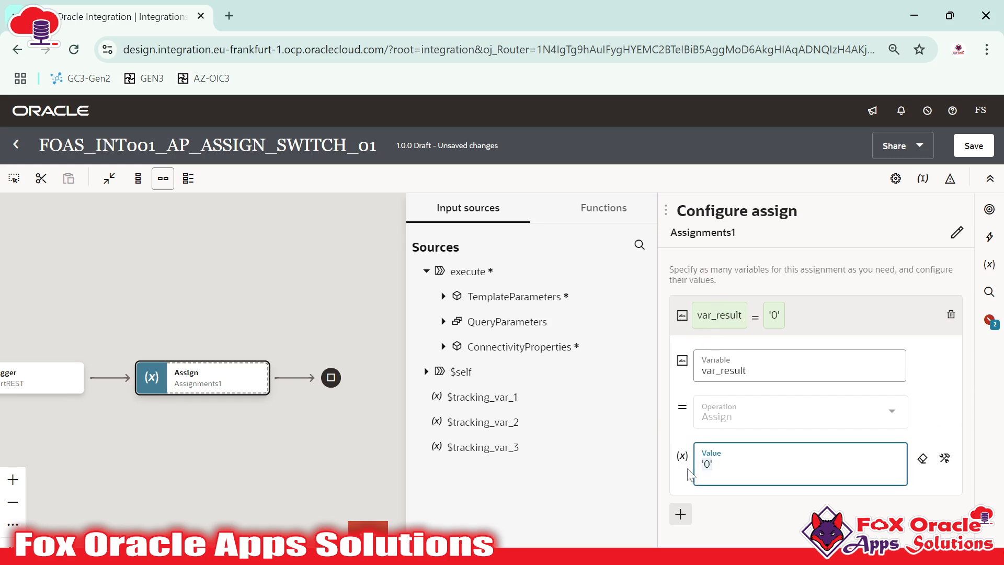
key(BackSpace)
text(')
click(930, 397)
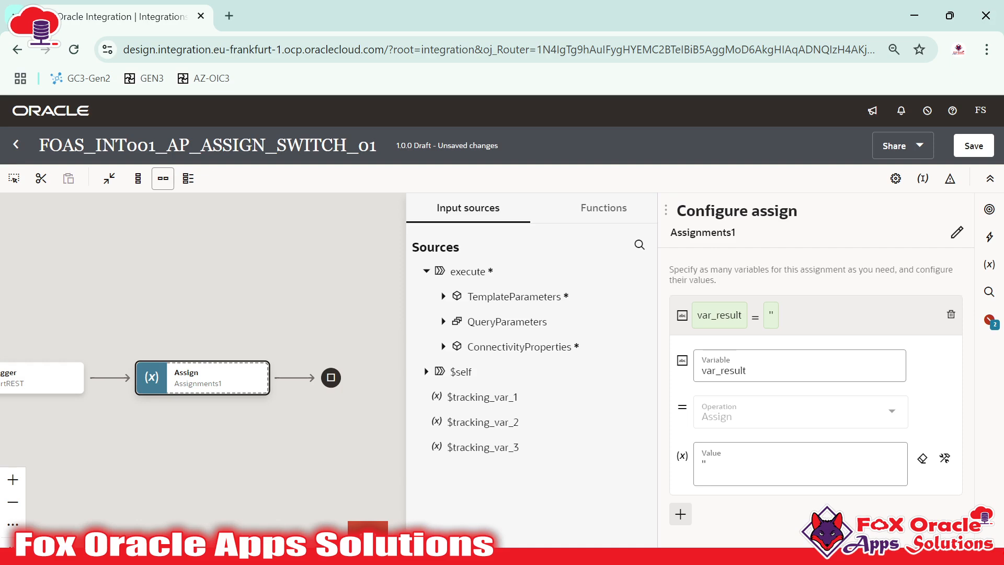
click(720, 462)
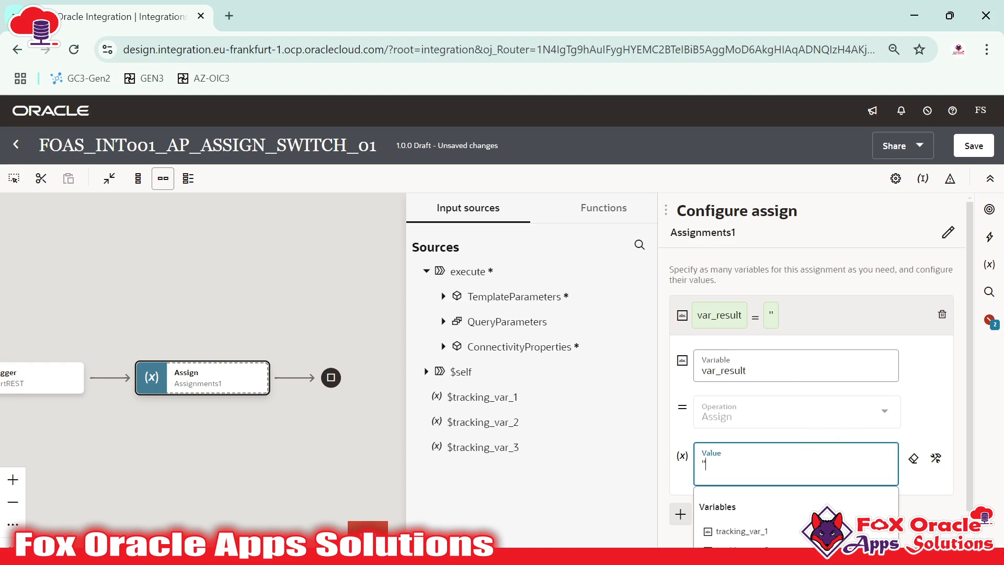
click(920, 410)
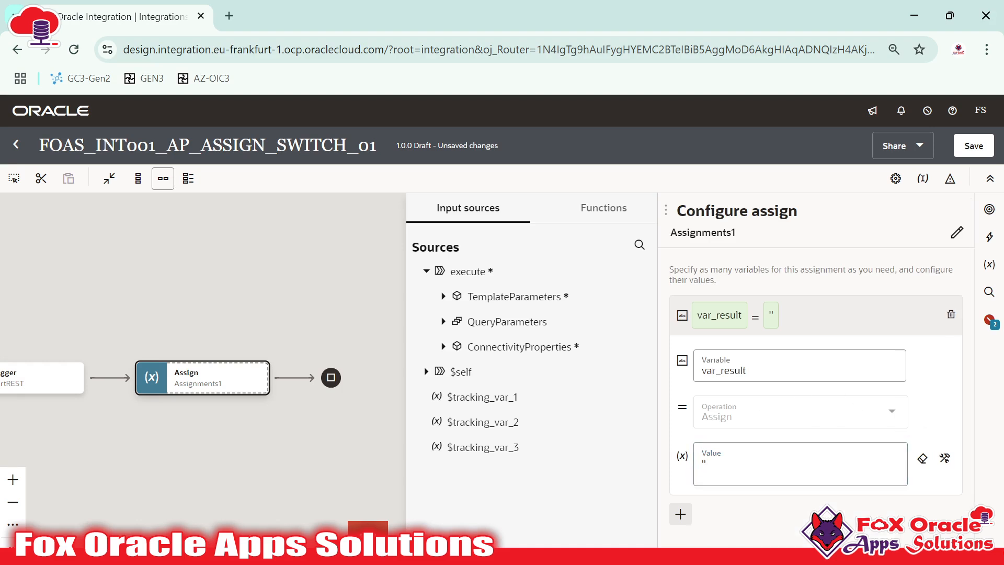
click(822, 311)
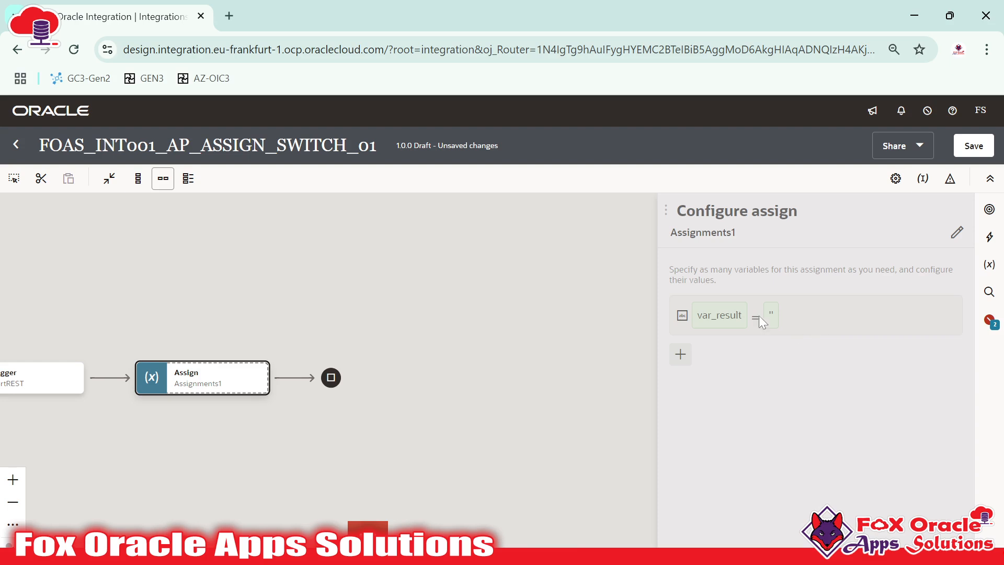
key(ctrl+s)
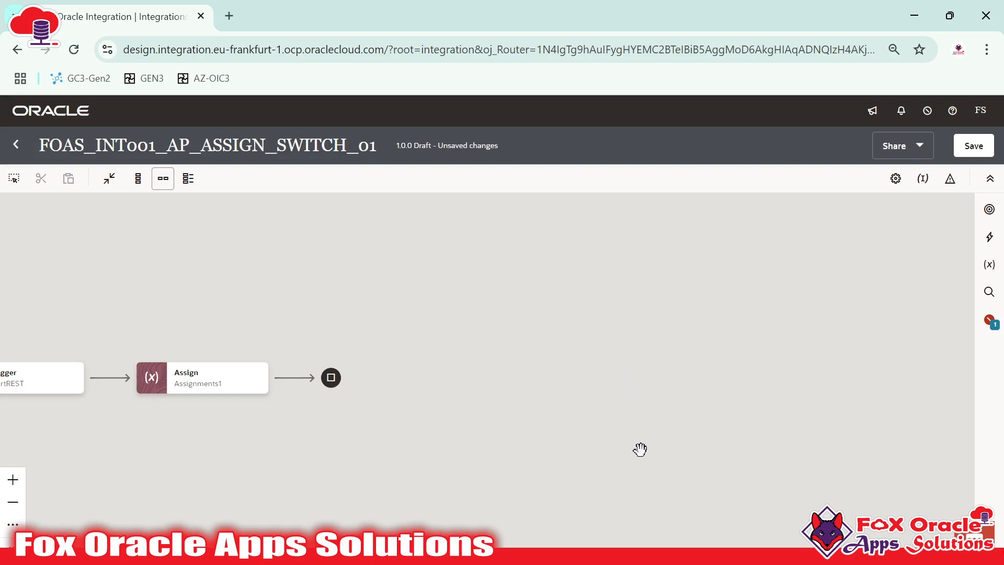
mouse_move(262, 372)
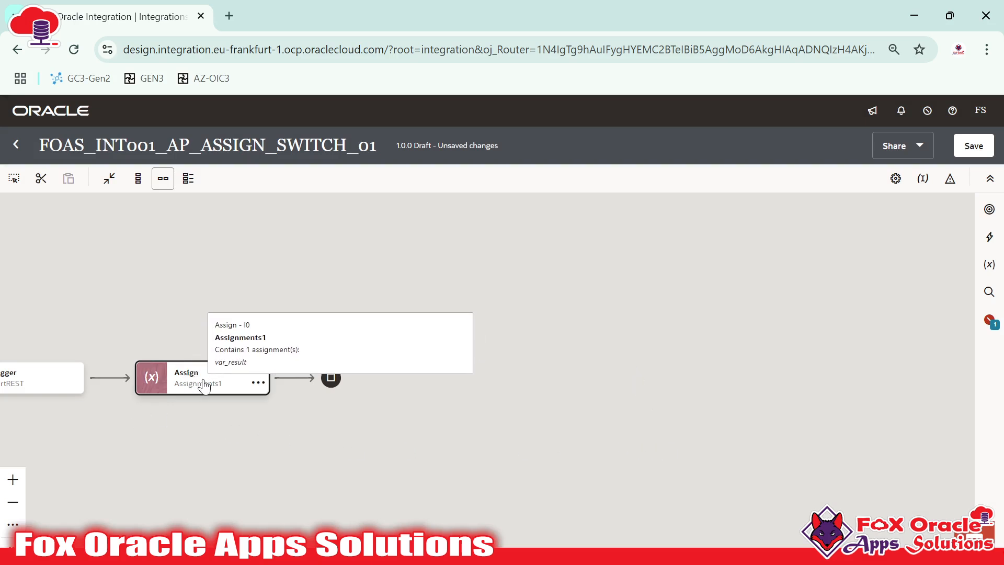
drag(369, 456, 566, 445)
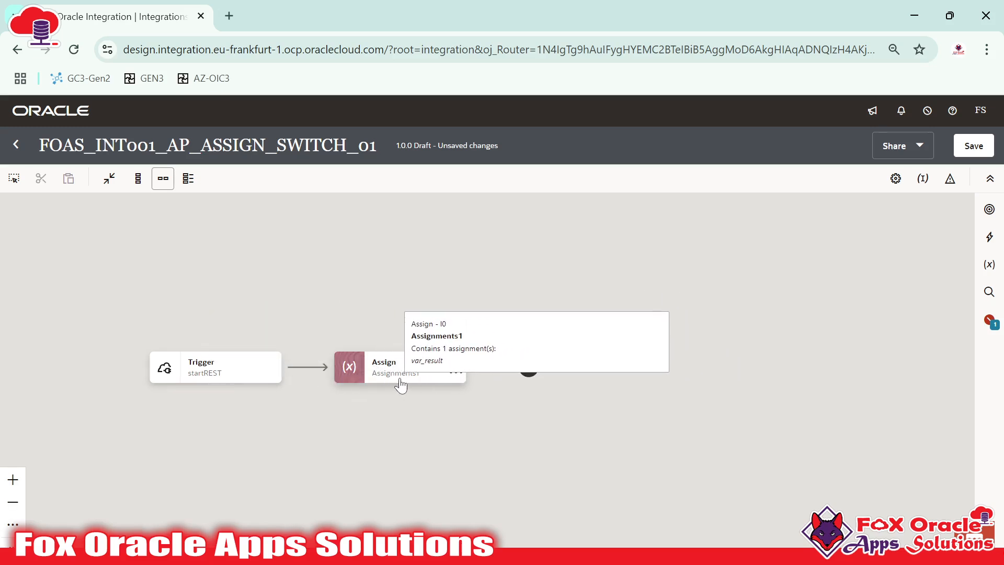
Insert a Switch action between the Assign action and the end of the flow.
mouse_move(253, 379)
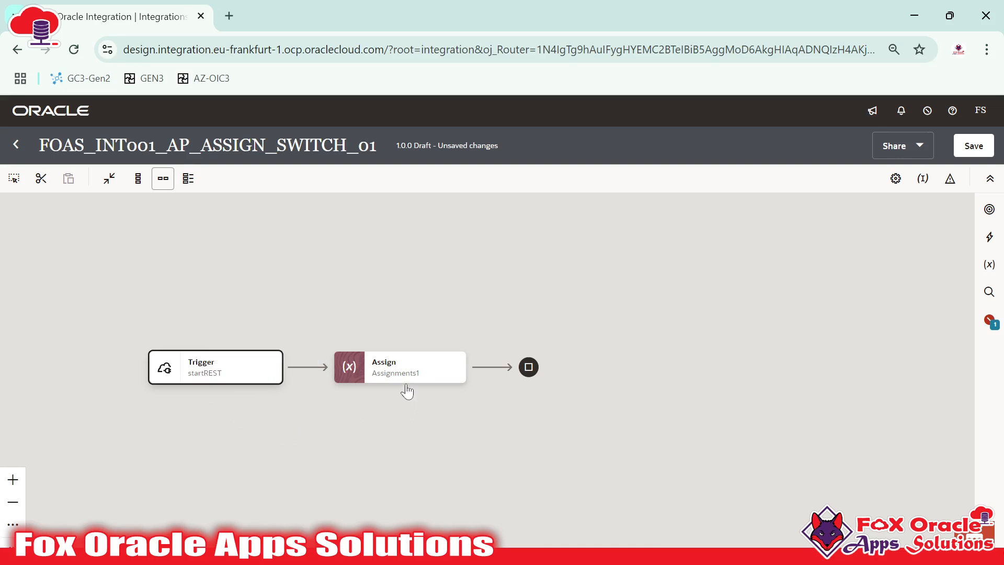
mouse_move(408, 376)
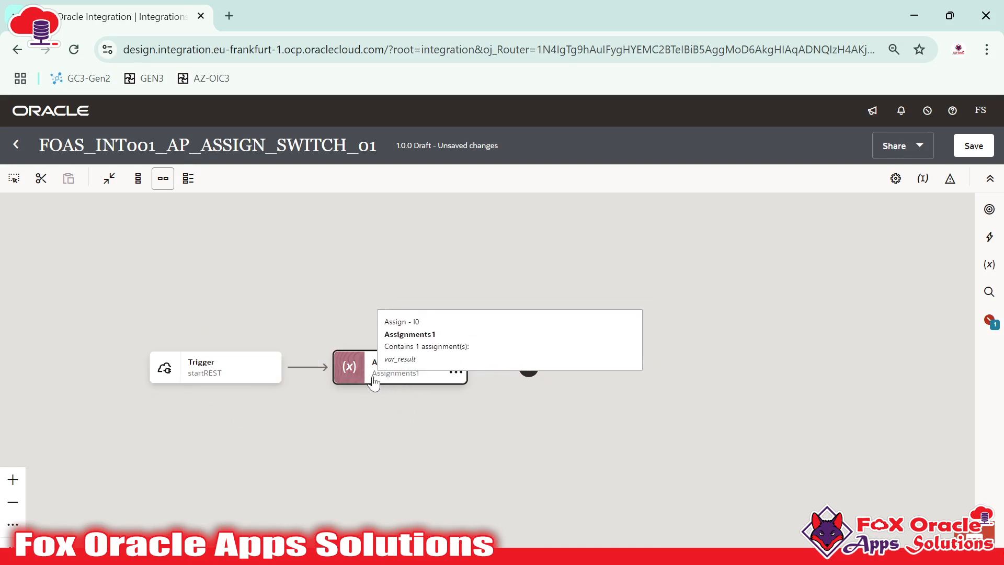
mouse_move(190, 385)
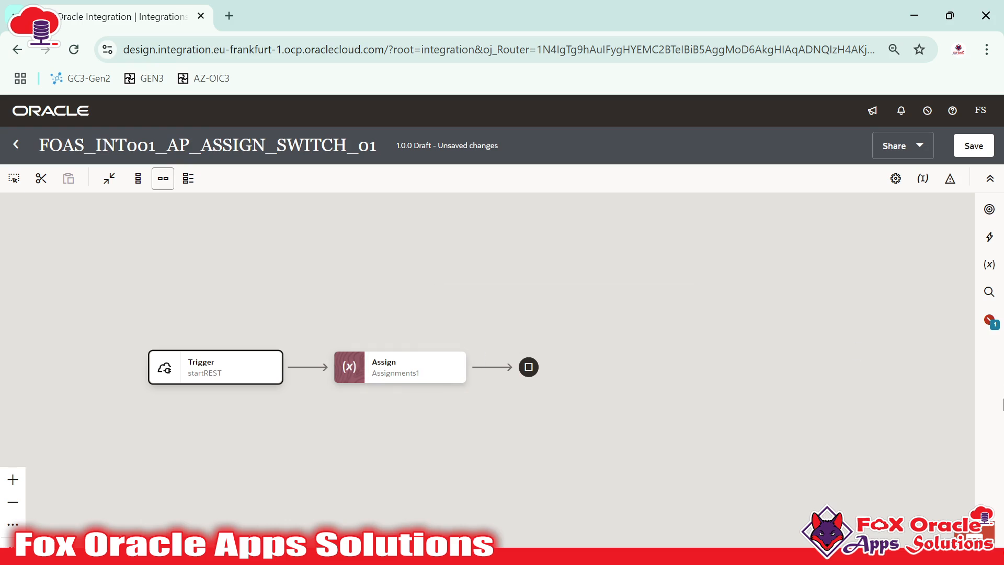
click(989, 237)
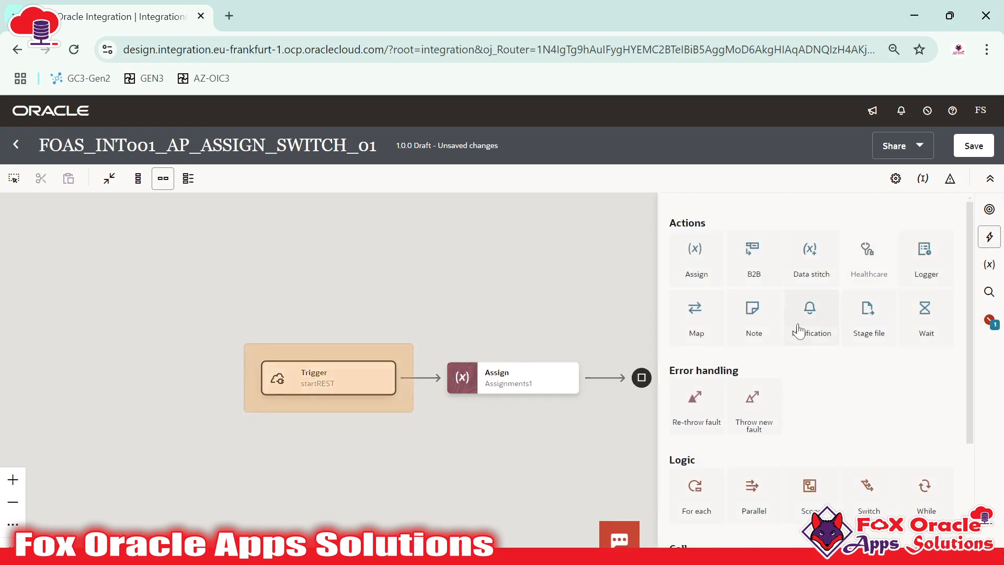
scroll(836, 423, down, 2)
drag(886, 421, 605, 377)
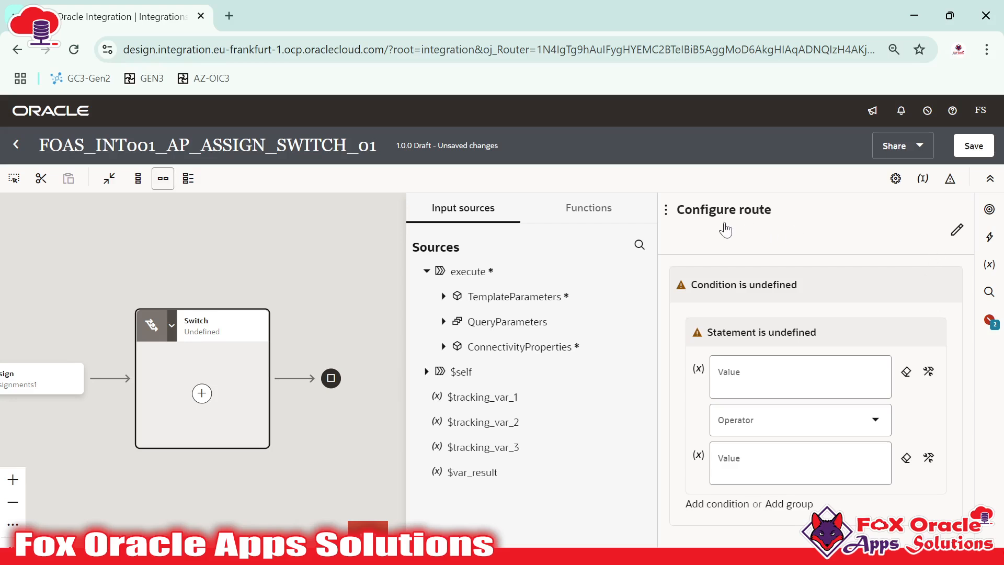
Name the Switch's first route routeAdd.
click(957, 230)
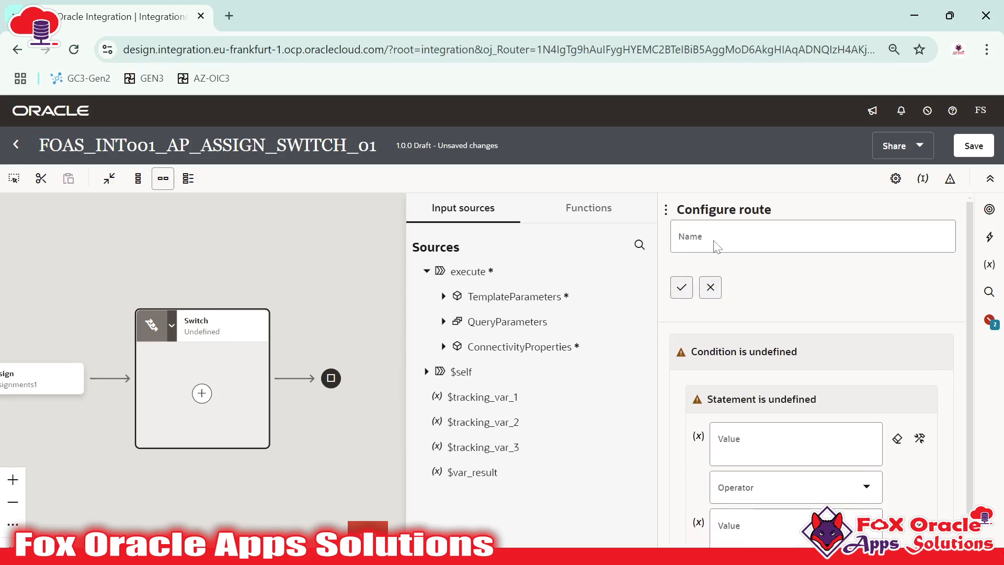
click(717, 244)
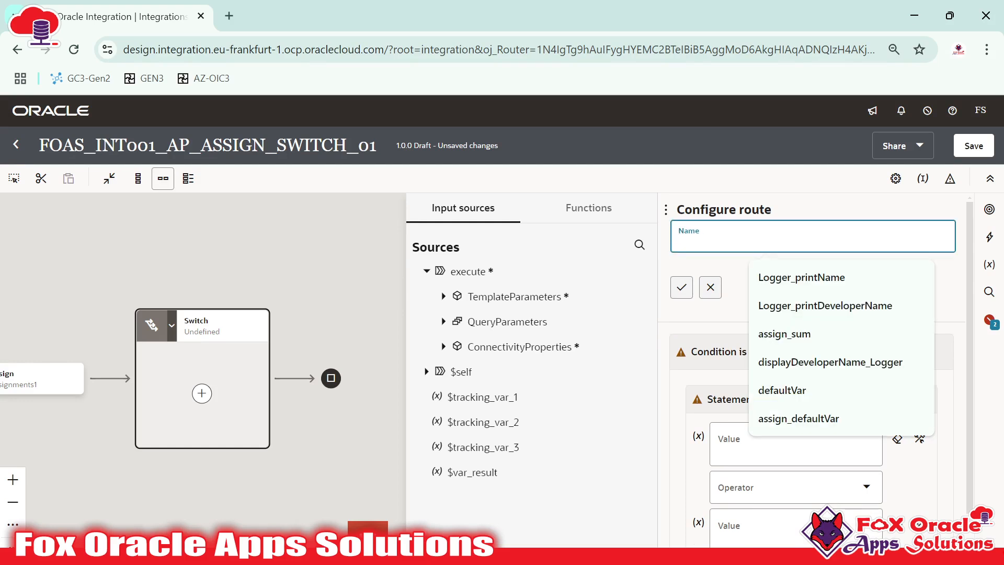
text(re)
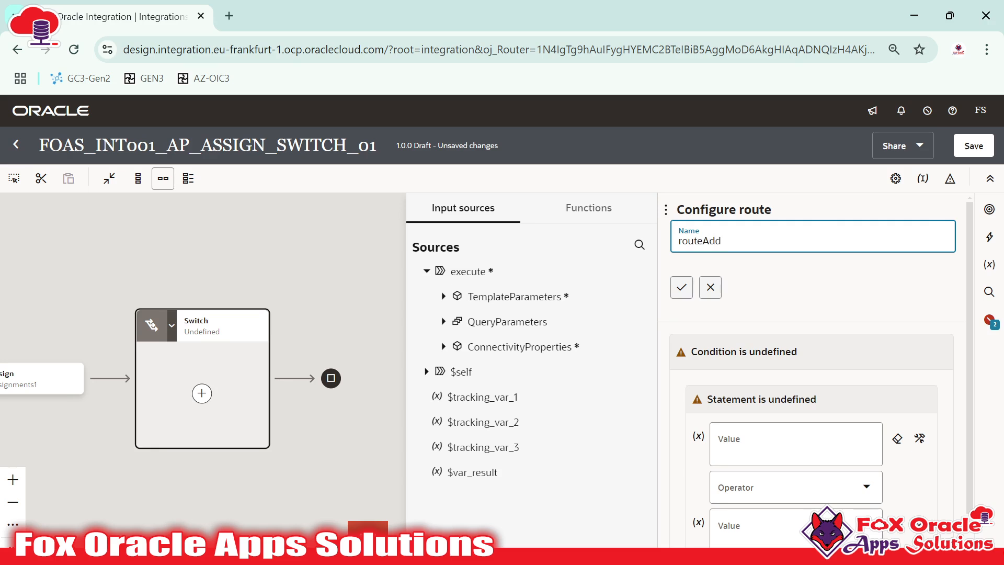
click(681, 287)
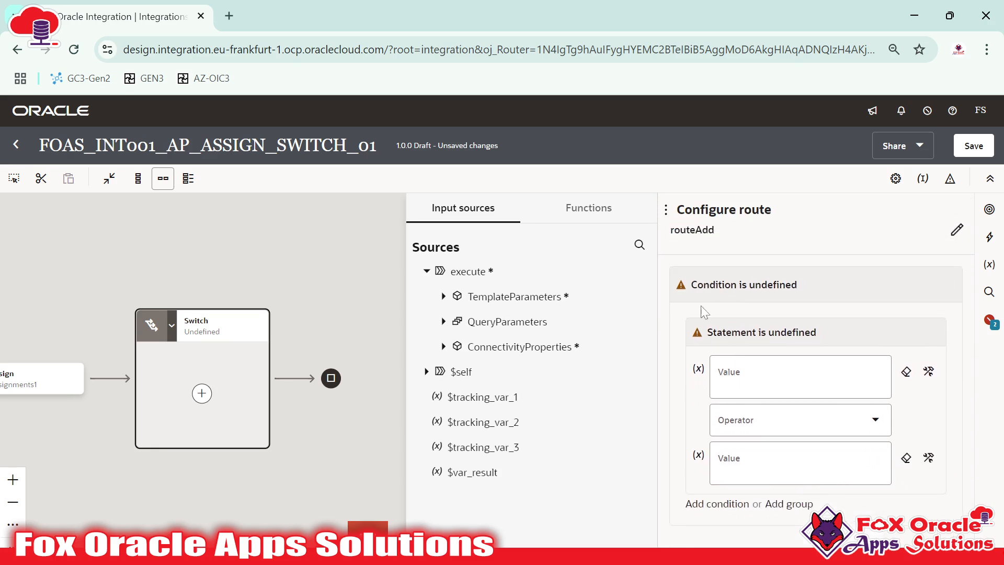
Define the routeAdd condition as query parameter P_OPERATION = 'ADD' and close the route configuration.
click(768, 368)
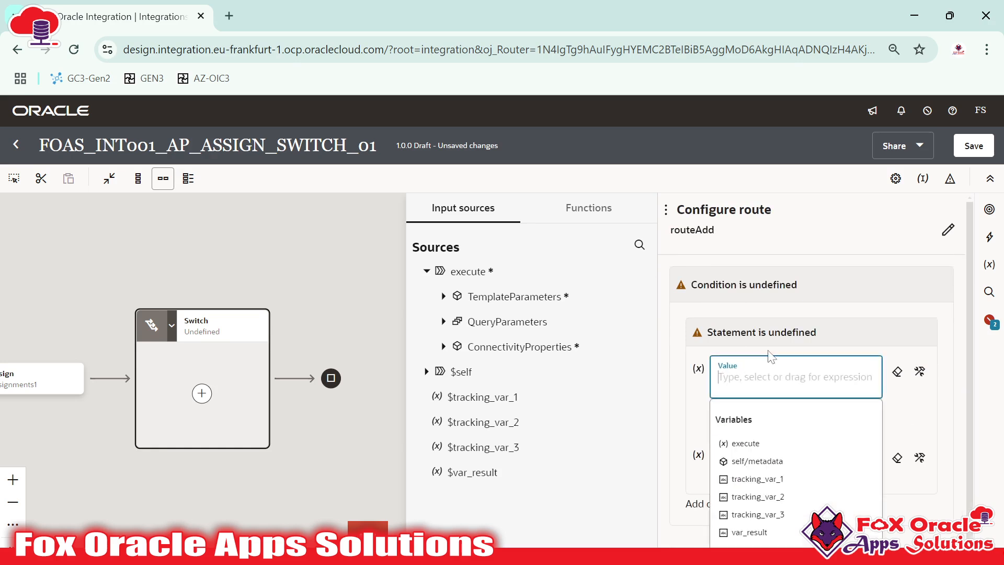
click(788, 330)
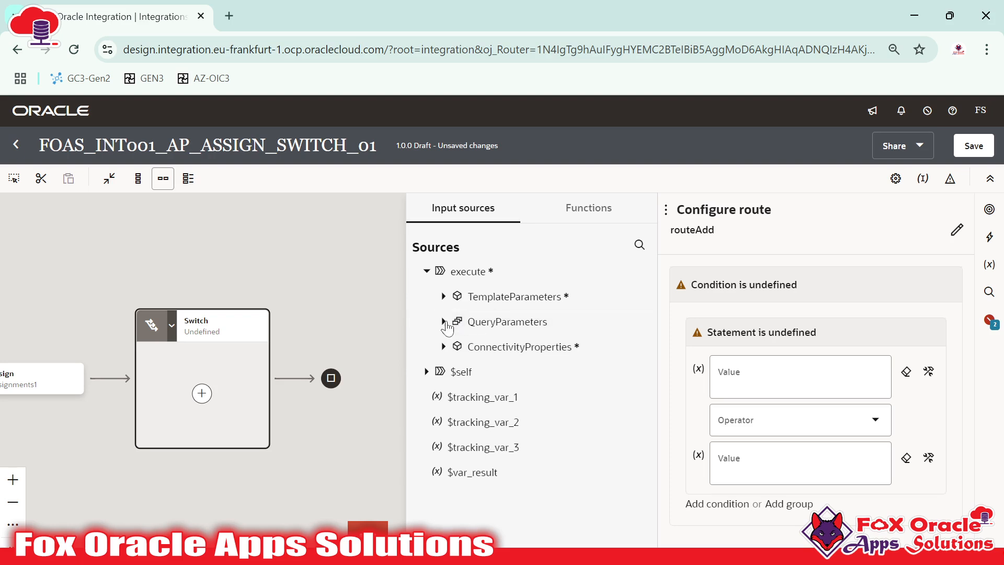
click(470, 332)
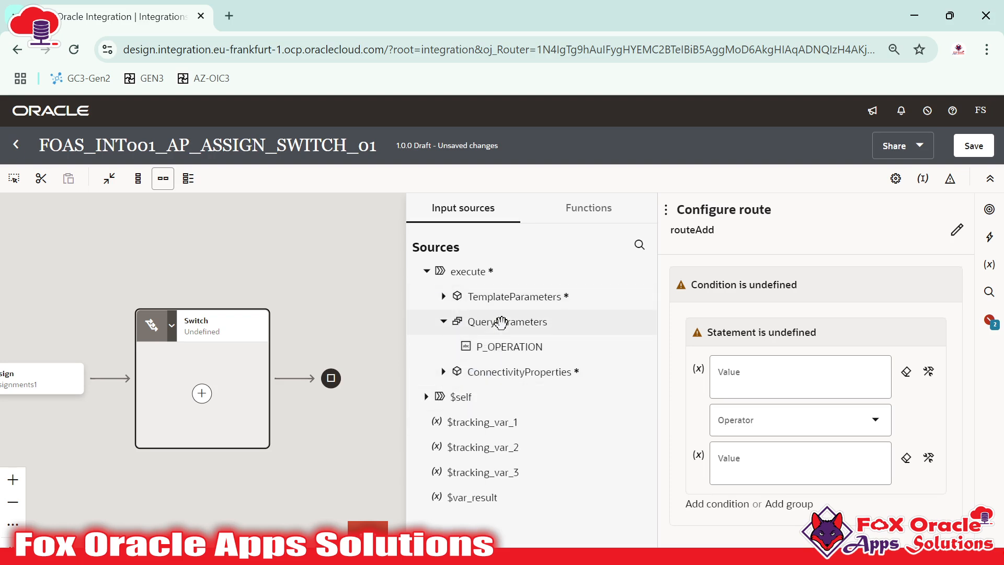
drag(515, 348, 753, 375)
click(758, 419)
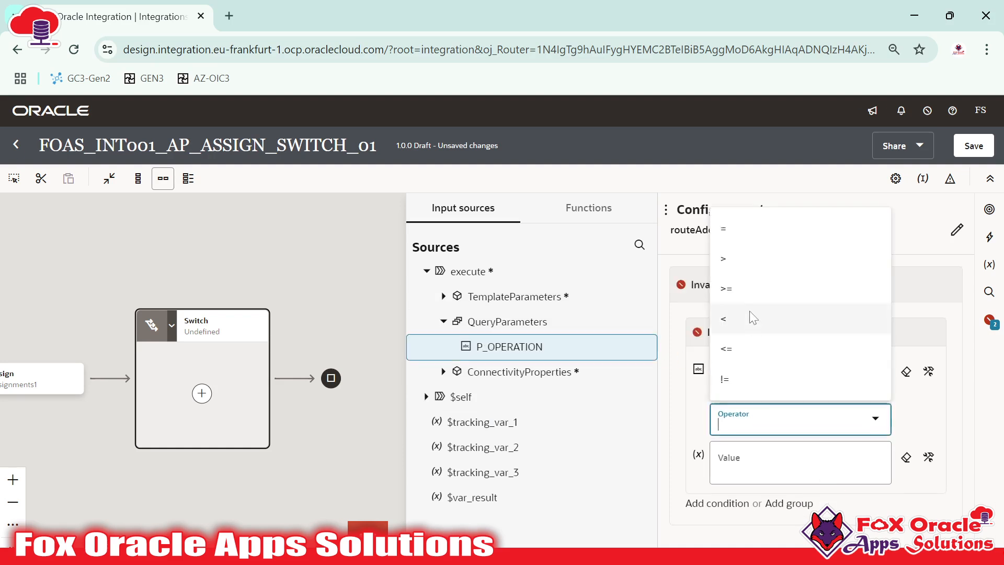
click(751, 230)
click(739, 465)
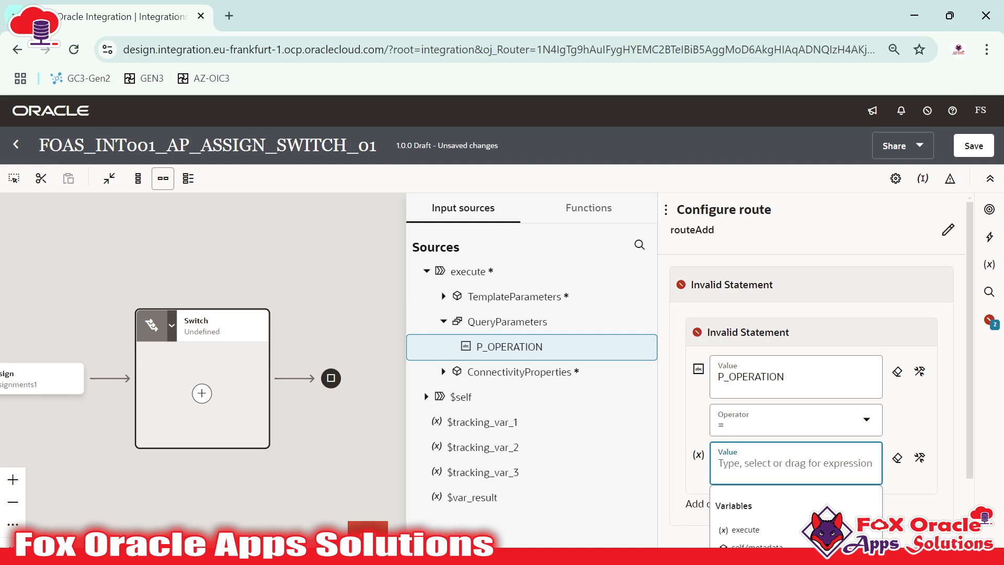
text('ADD)
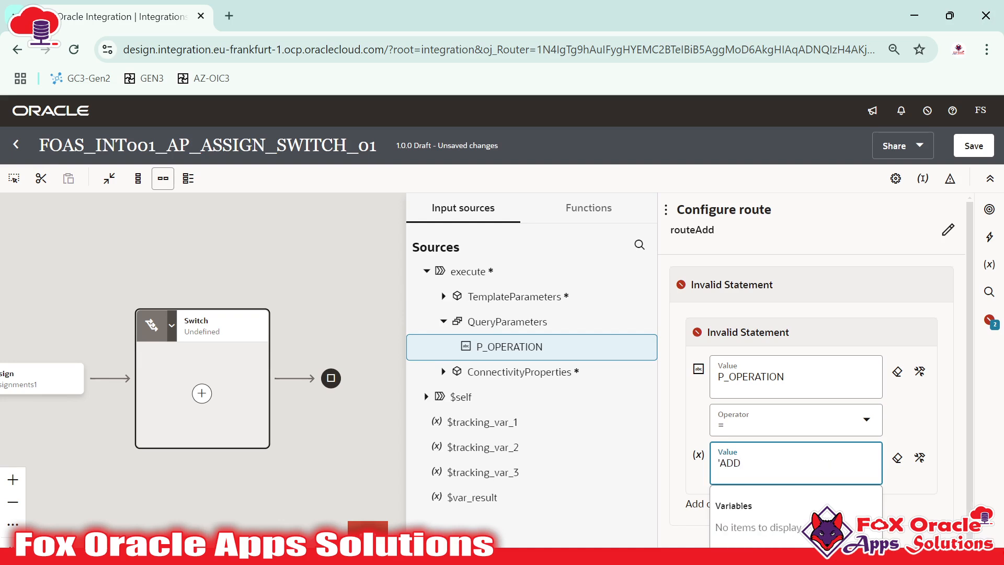
text(')
click(863, 347)
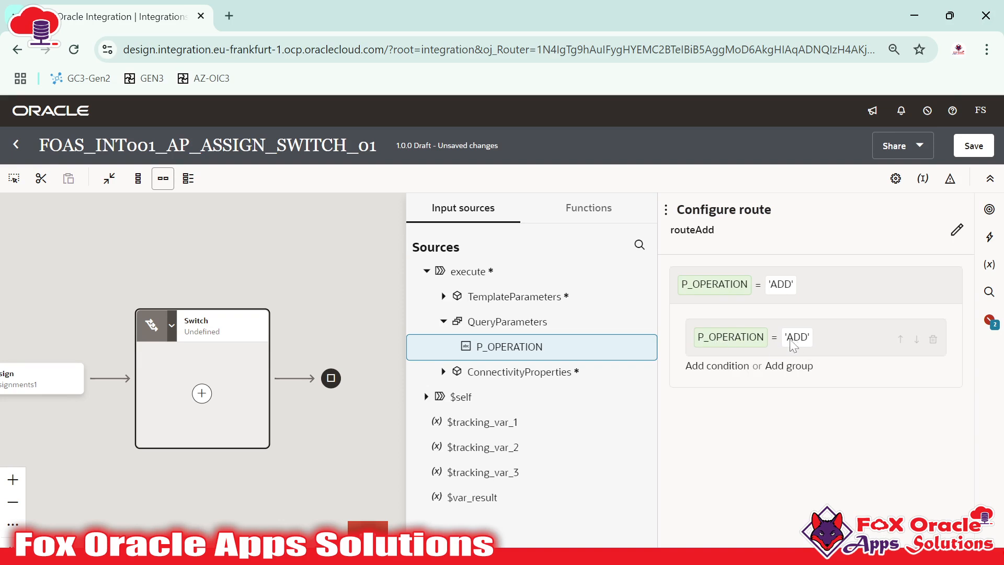
key(ctrl+s)
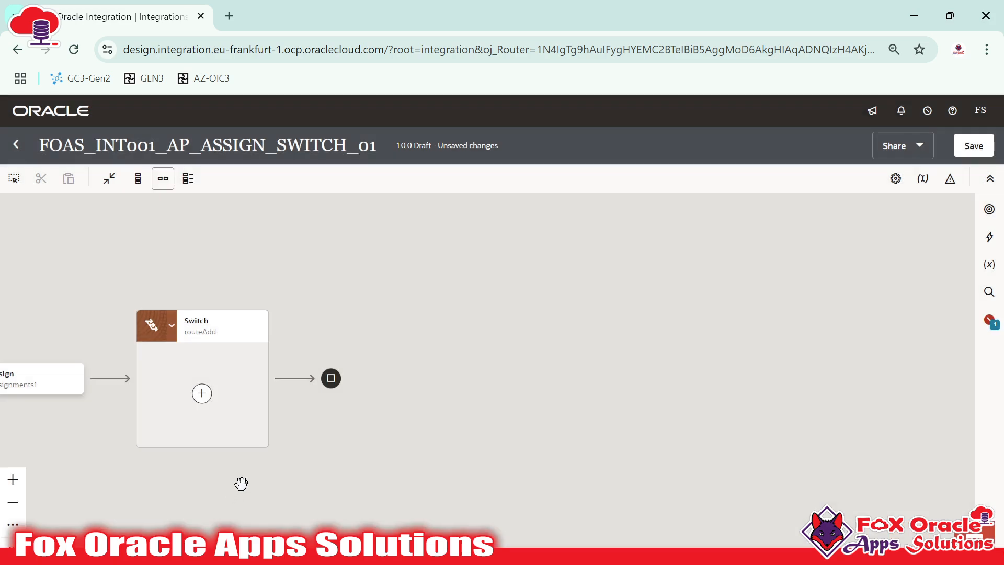
Add an Otherwise branch to the Switch action.
drag(435, 303, 578, 289)
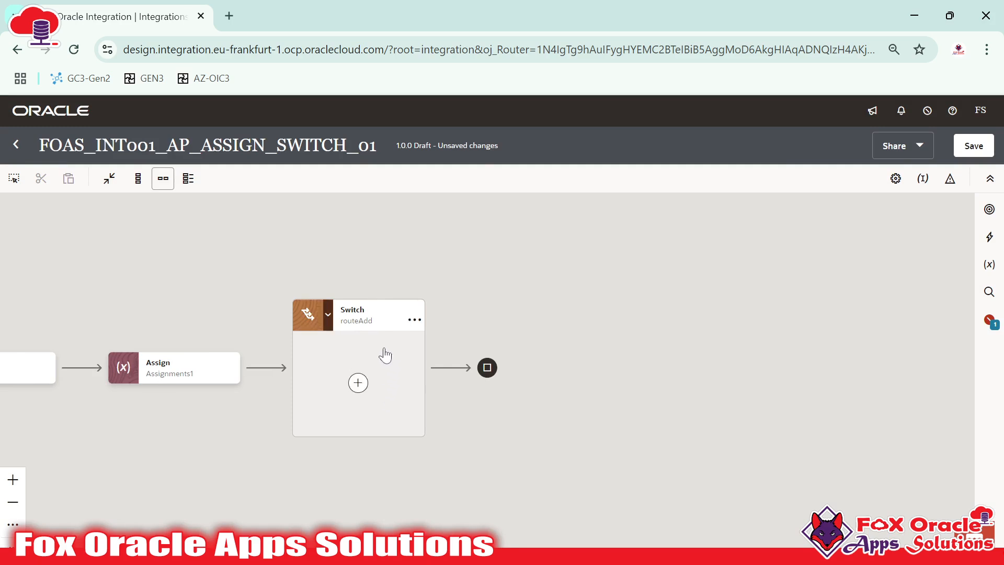
click(413, 319)
mouse_move(450, 382)
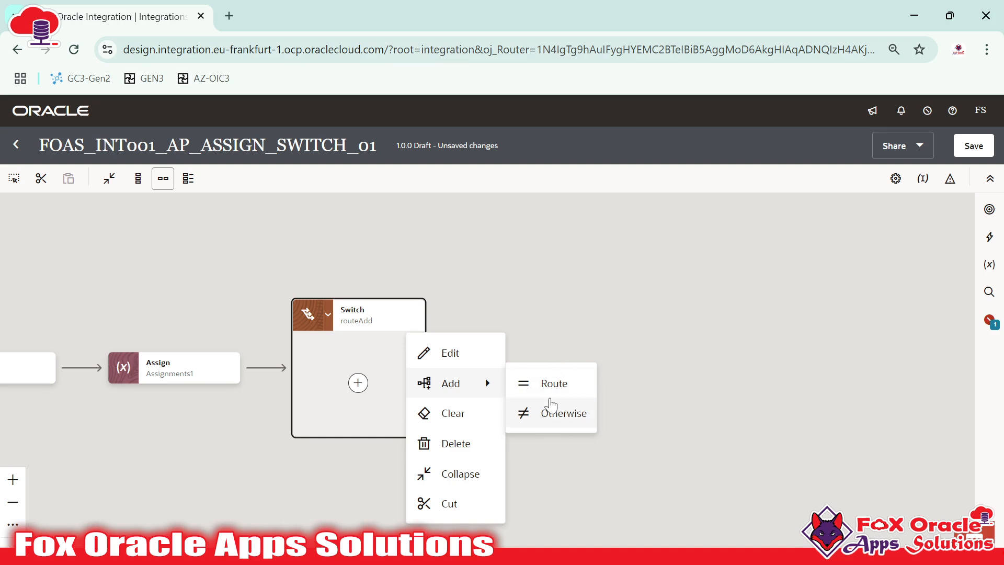
click(553, 415)
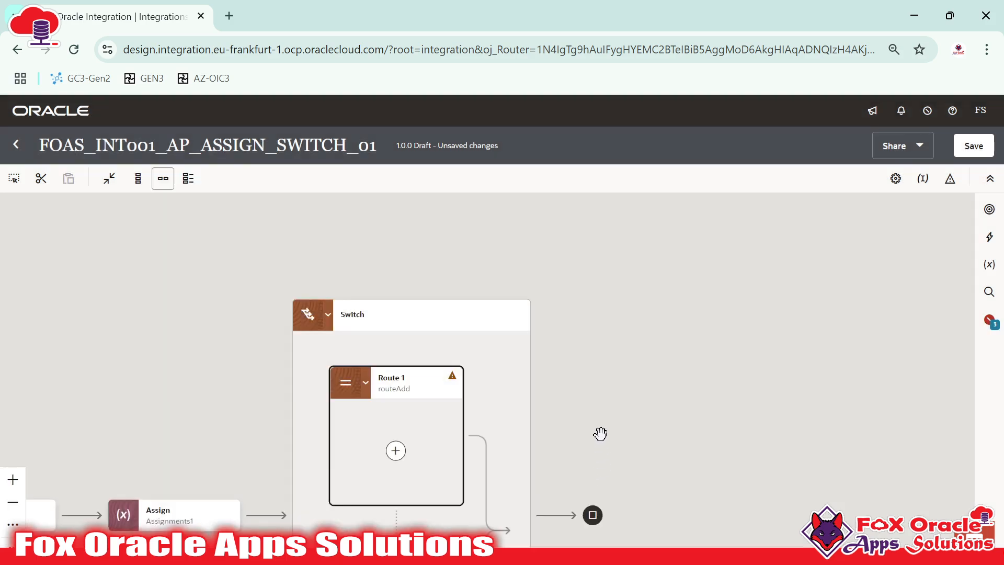
Examine the Switch's routeAdd and Otherwise branches and how they connect to the rest of the flow.
drag(522, 434, 513, 370)
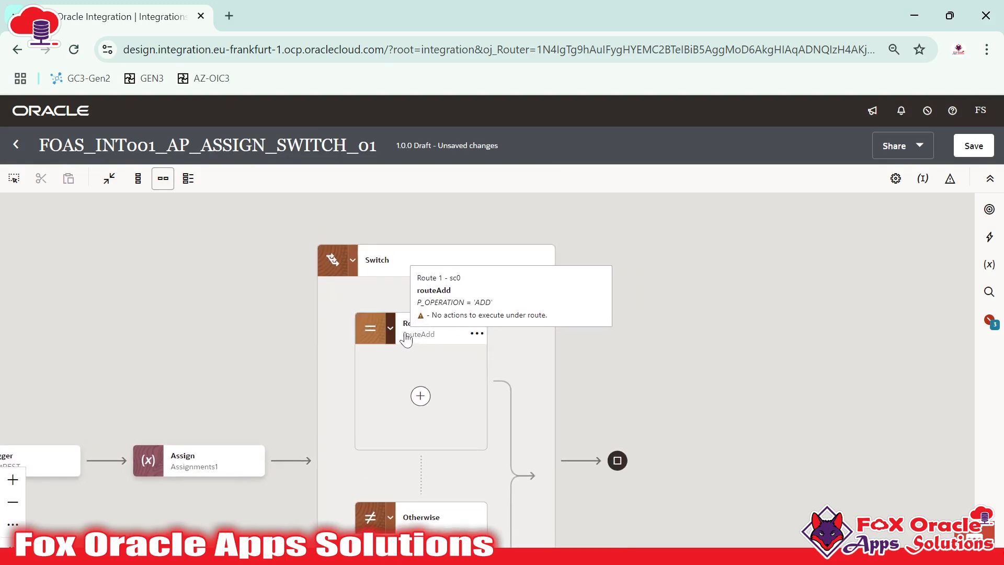
drag(668, 458, 689, 301)
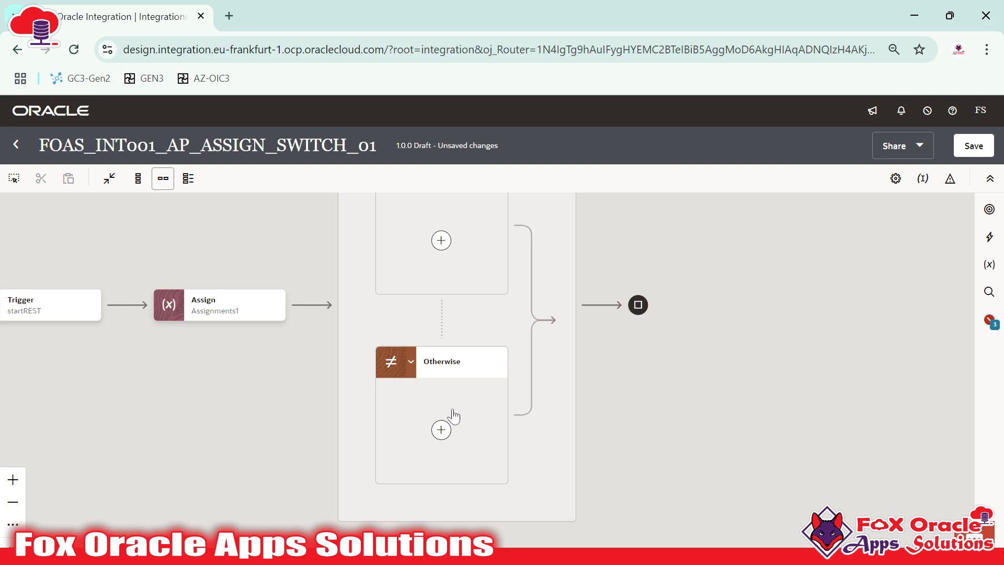
drag(463, 413, 458, 482)
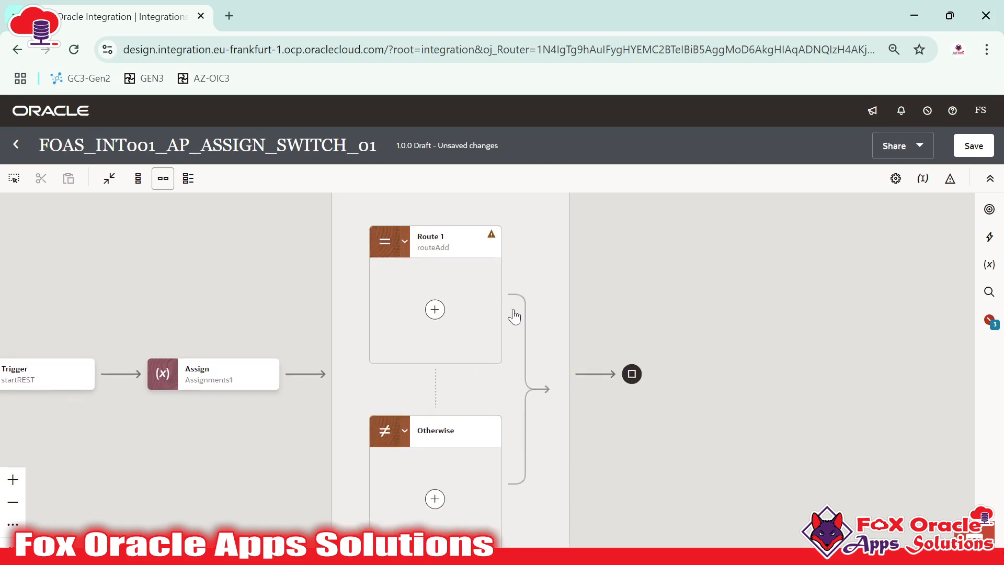
drag(511, 310, 517, 378)
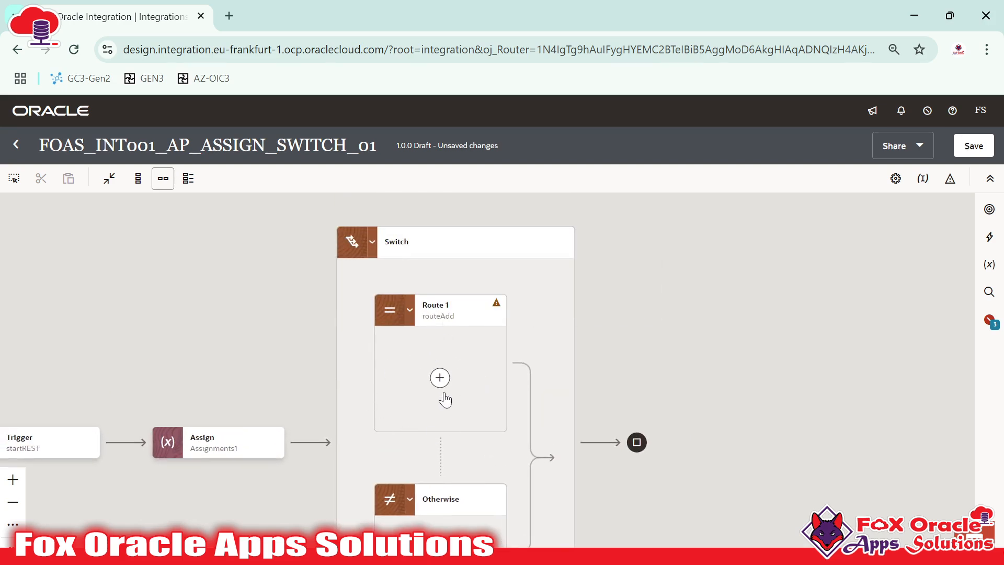
click(442, 322)
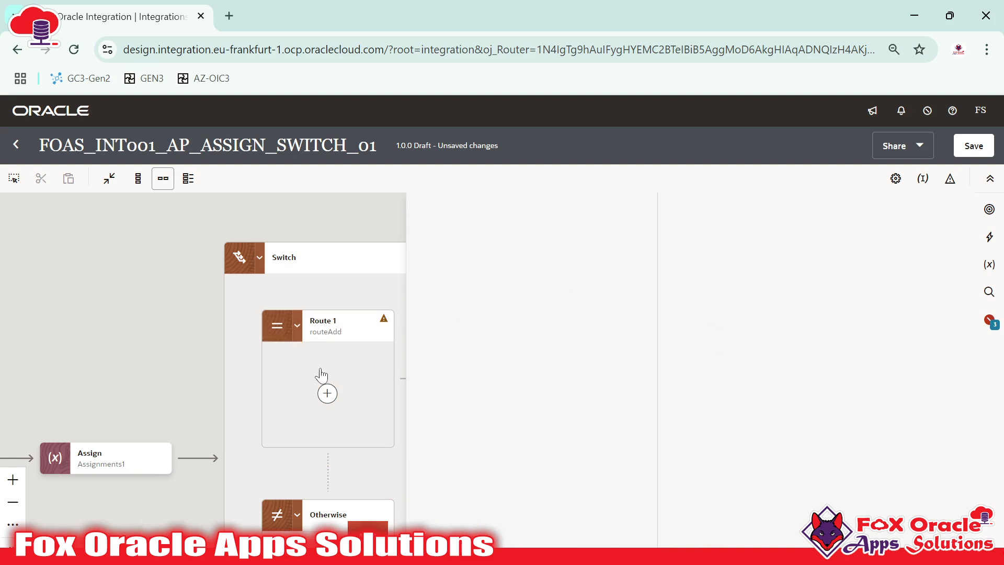
click(365, 376)
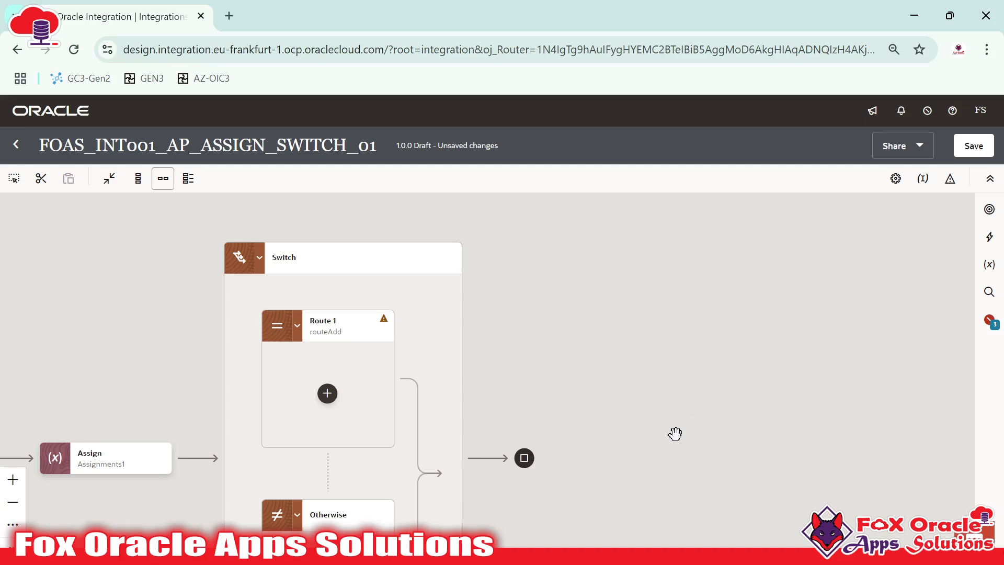
drag(569, 367, 553, 336)
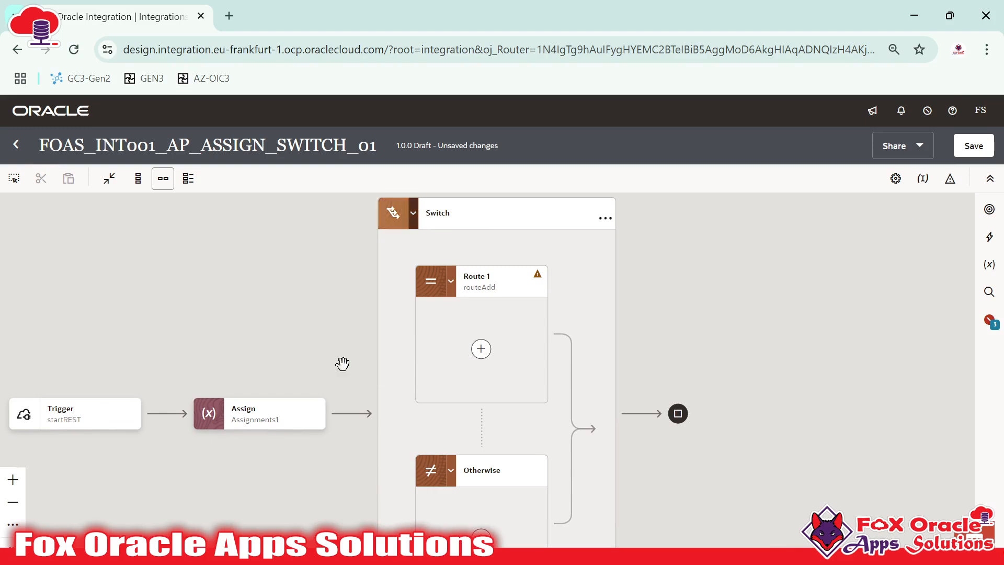
mouse_move(281, 421)
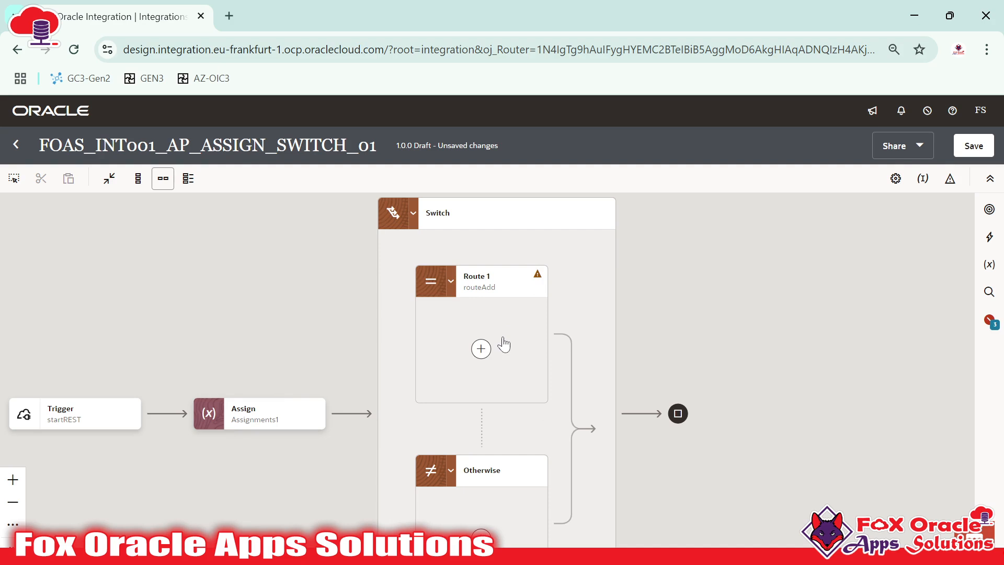
Insert an Assign action inside the routeAdd branch and add a variable assignment to it.
click(989, 237)
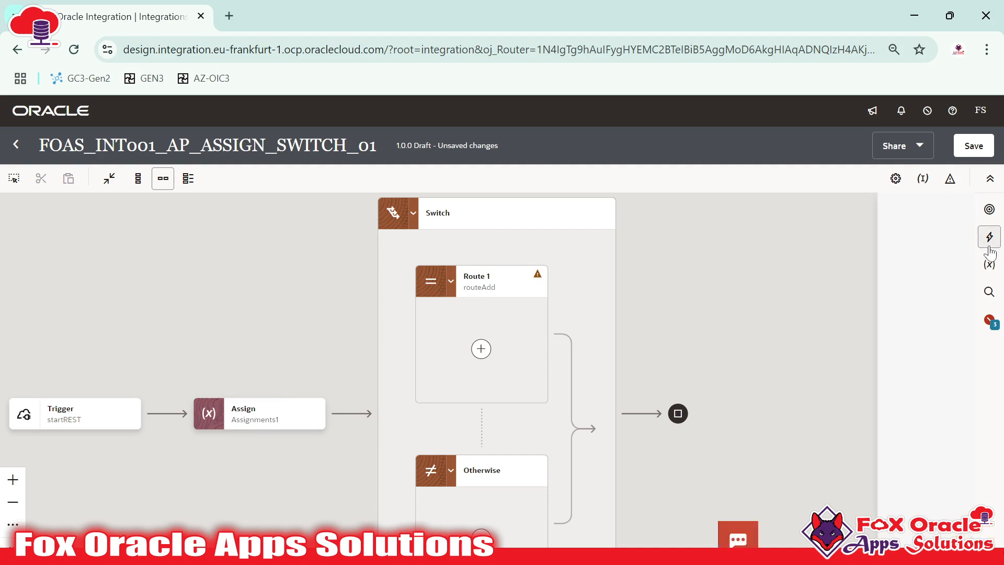
drag(695, 295, 480, 348)
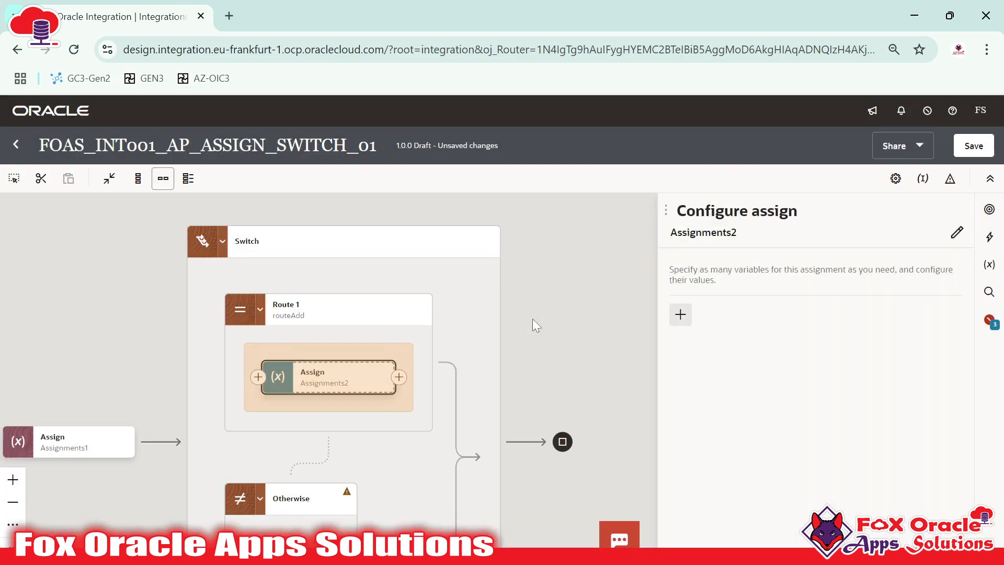
click(680, 314)
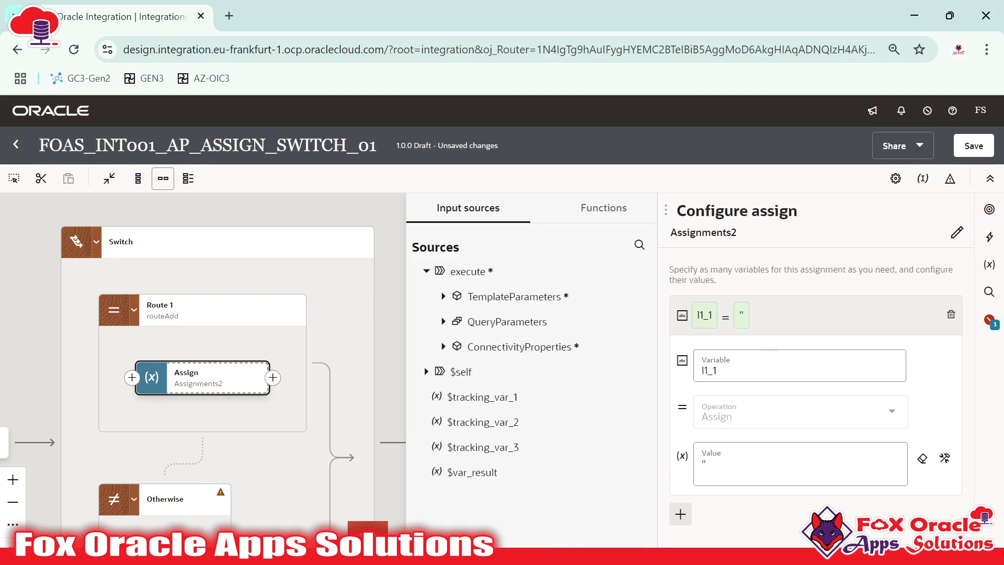
Replace the default variable name in the routeAdd assignment with the existing variable var_result.
key(BackSpace)
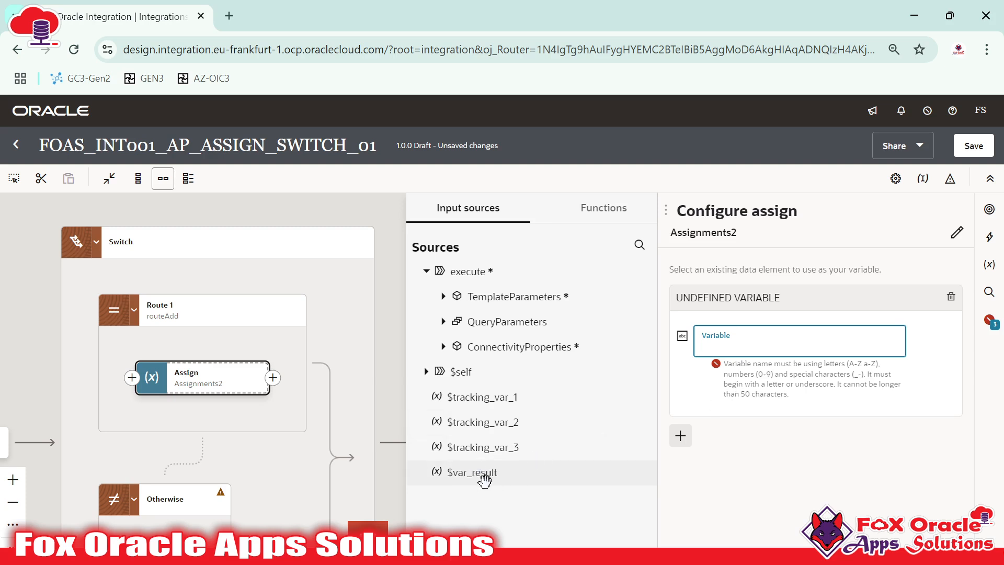
drag(484, 480, 788, 343)
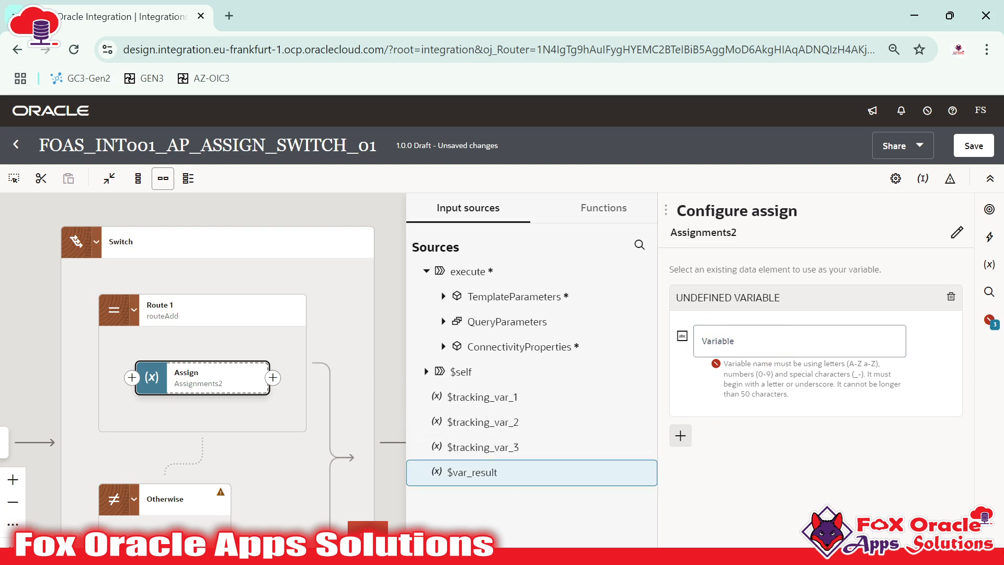
click(787, 343)
click(919, 346)
click(836, 343)
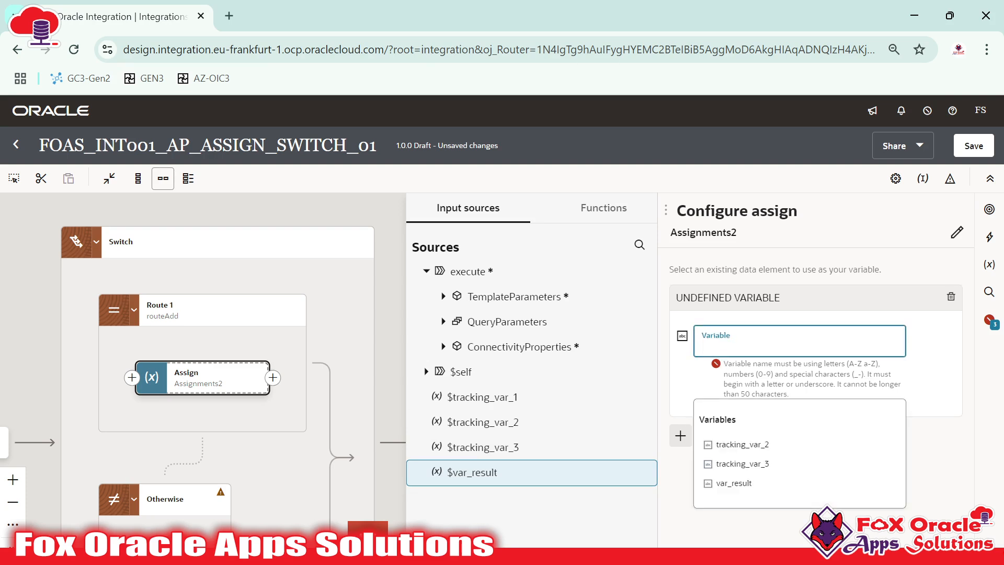
click(742, 486)
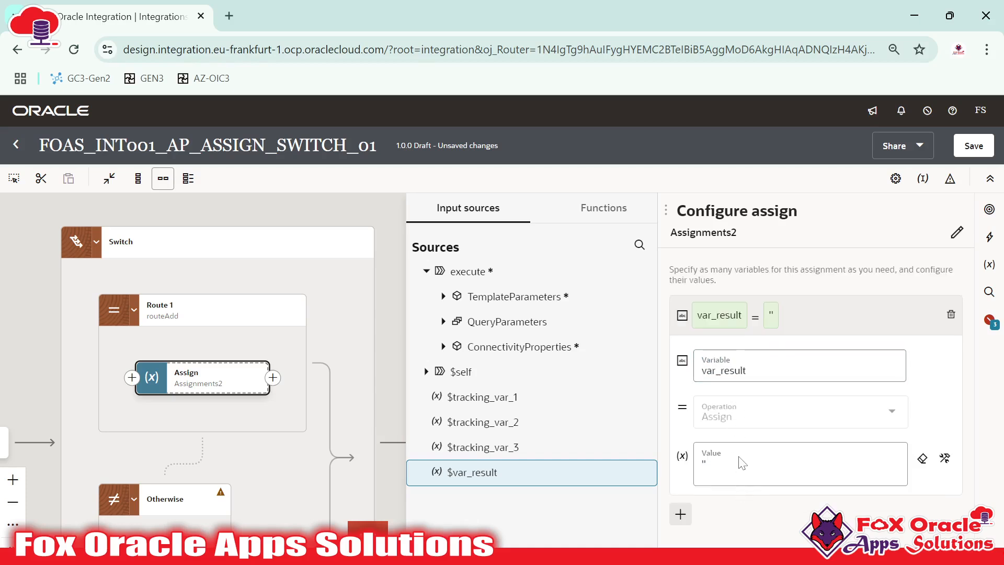
Clear the default value of the var_result assignment in routeAdd and expand TemplateParameters in the input sources.
click(800, 463)
key(BackSpace)
key(BackSpace)
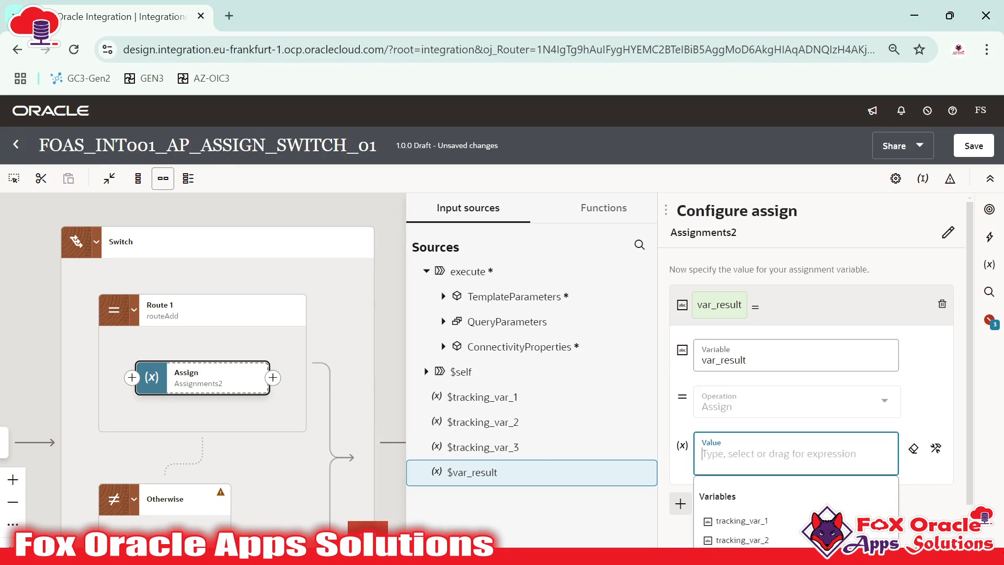
click(443, 295)
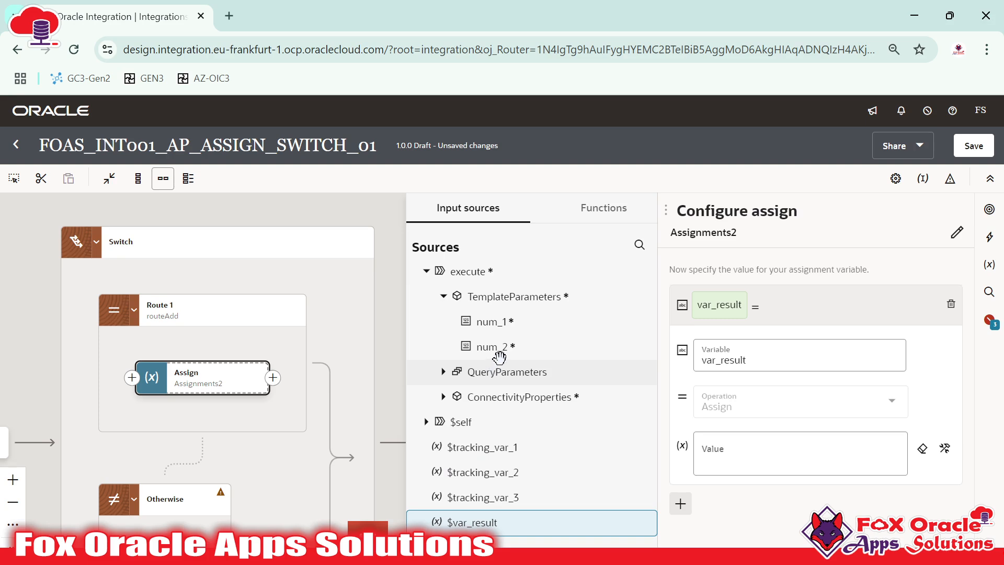
Enter the expression skeleton () + () as the var_result value and place the cursor inside the first parentheses.
click(703, 448)
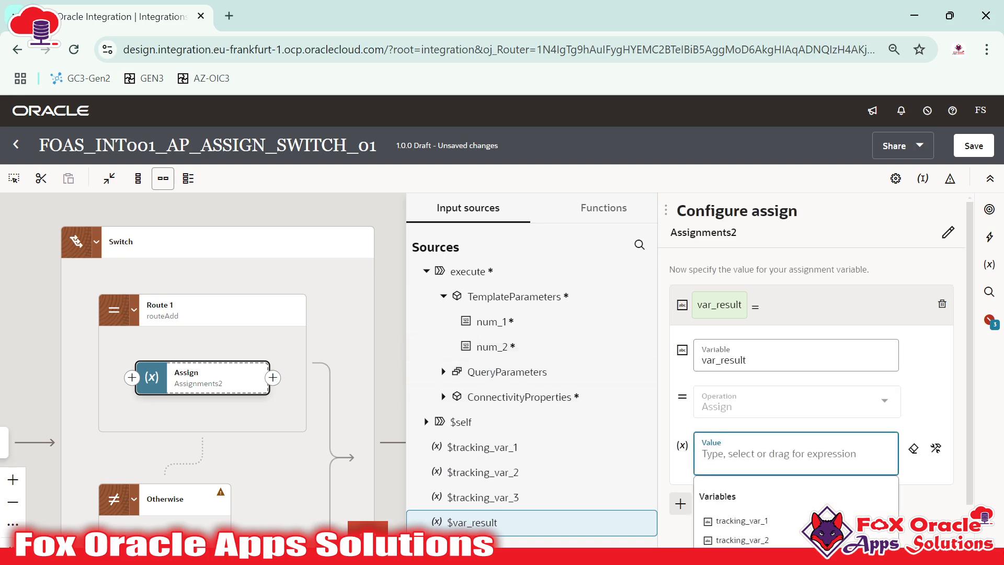
text(() + ())
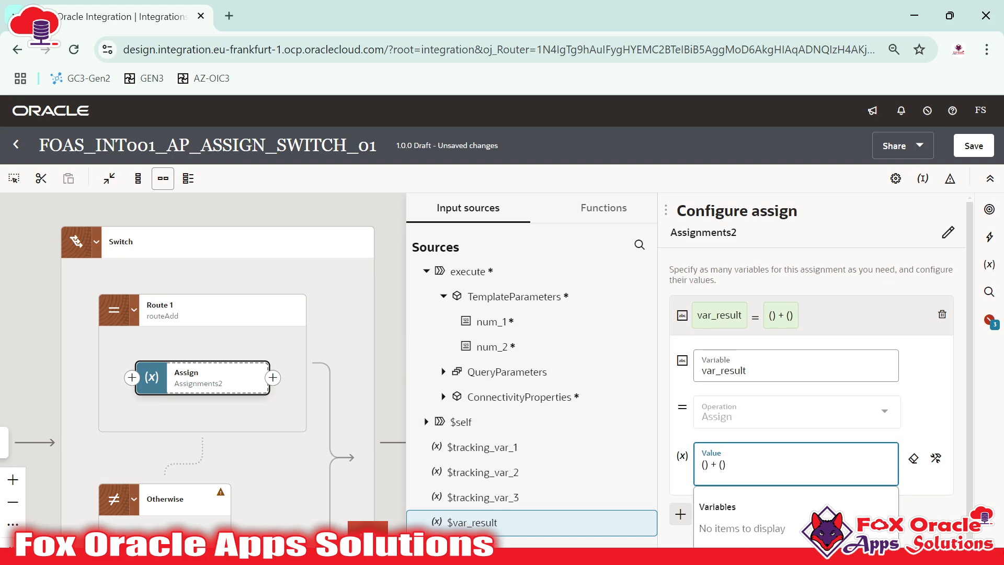
key(ctrl+plus)
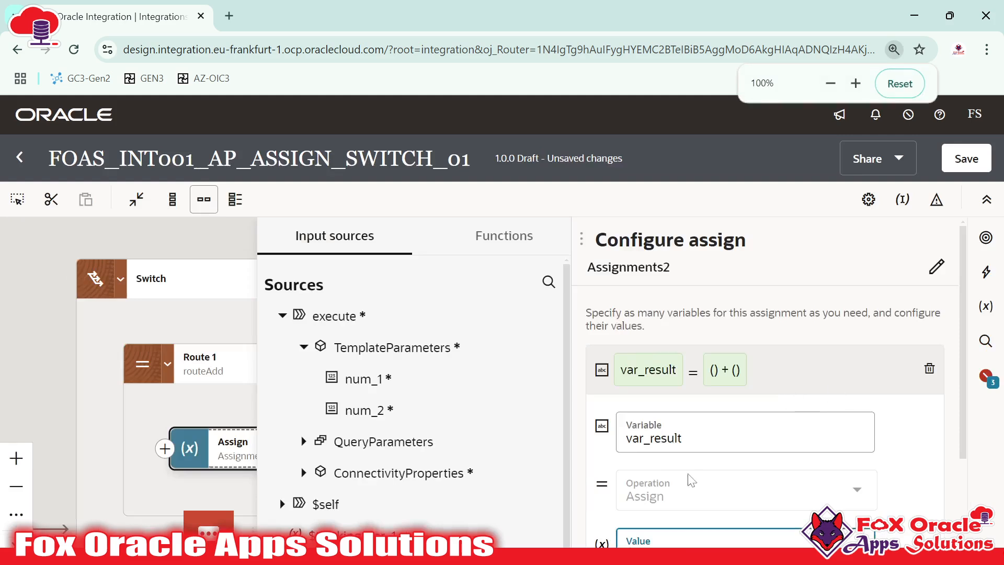
scroll(687, 477, down, 3)
key(Left)
key(Left)
key(Left)
key(Left)
key(Left)
key(Left)
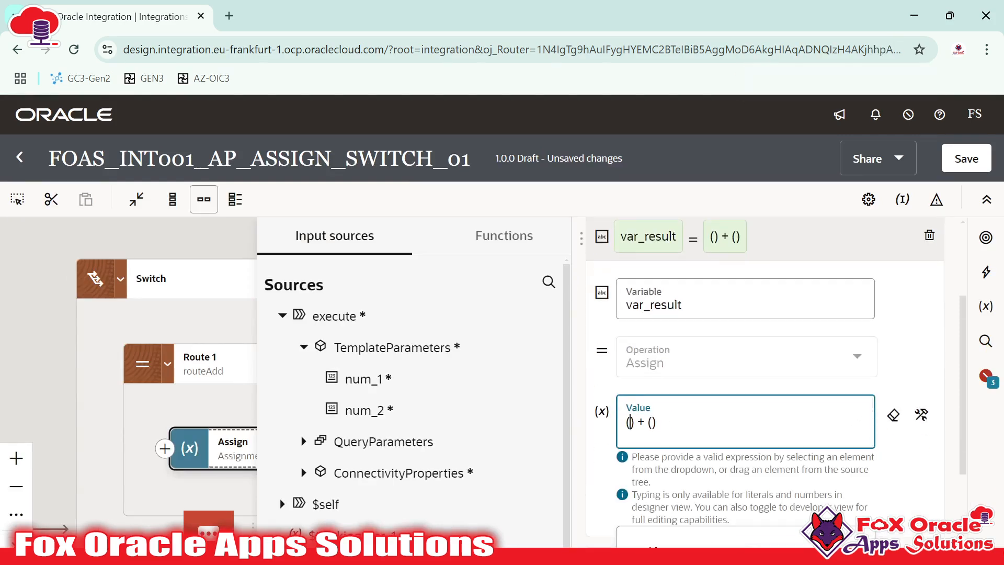
Set the var_result value to (num_1) + (num_2) from the template parameters, switching the expression to developer view.
drag(332, 377, 629, 423)
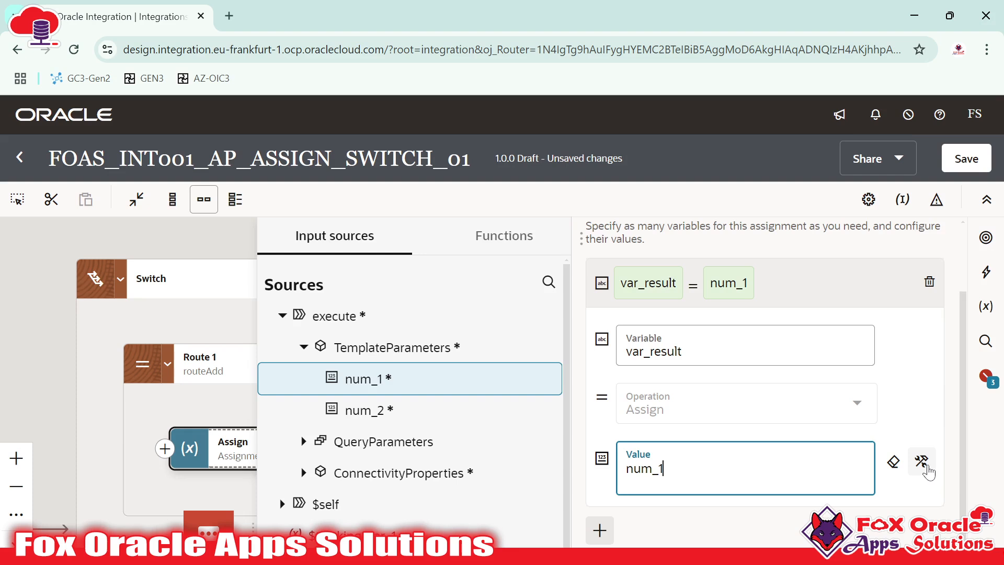
click(923, 465)
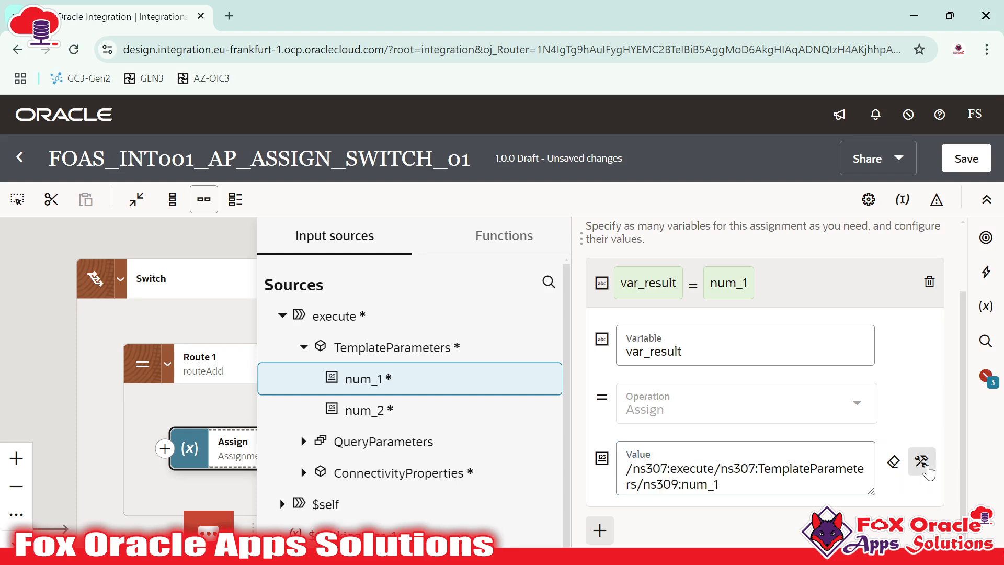
click(622, 463)
text(()
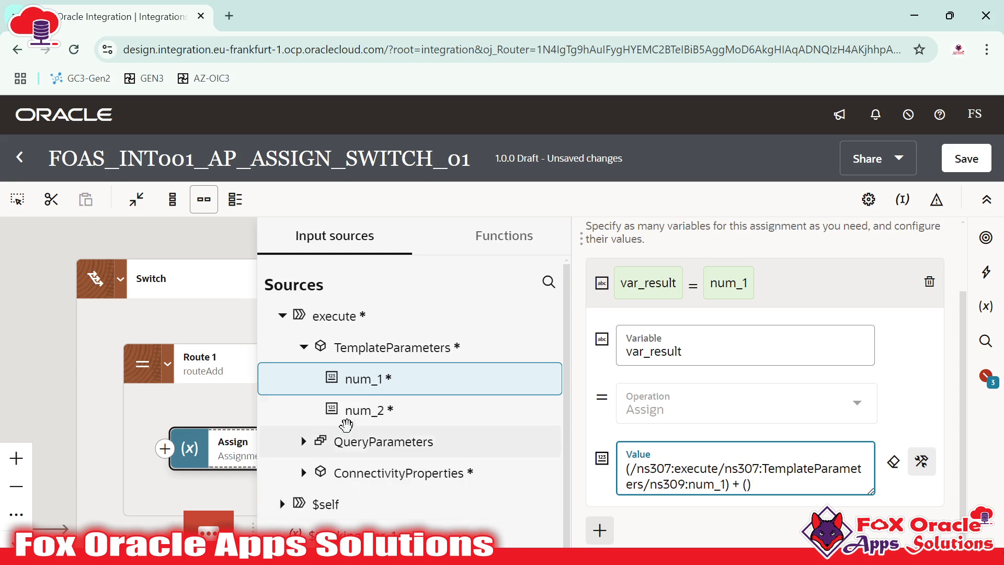
drag(397, 409, 755, 522)
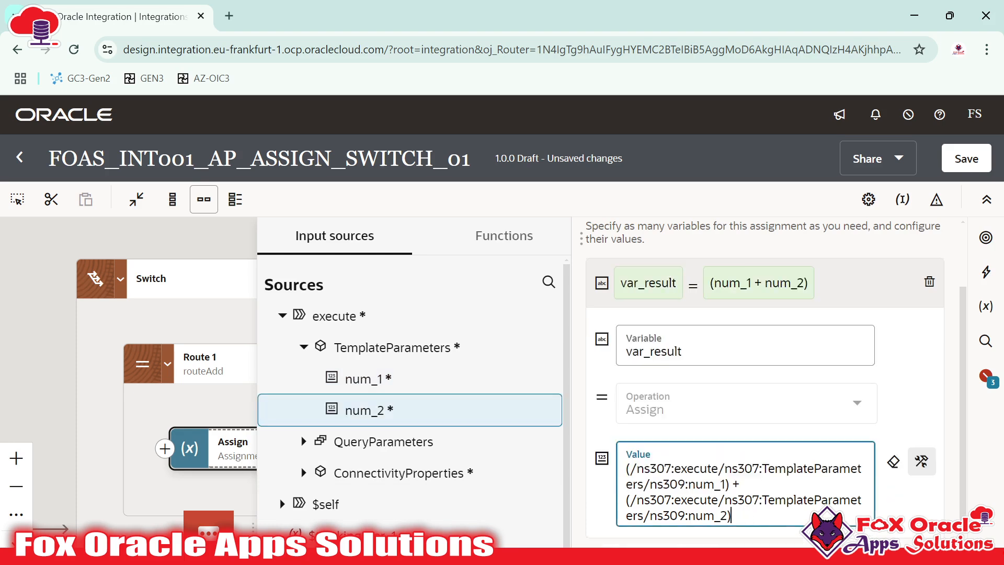
scroll(716, 334, up, 2)
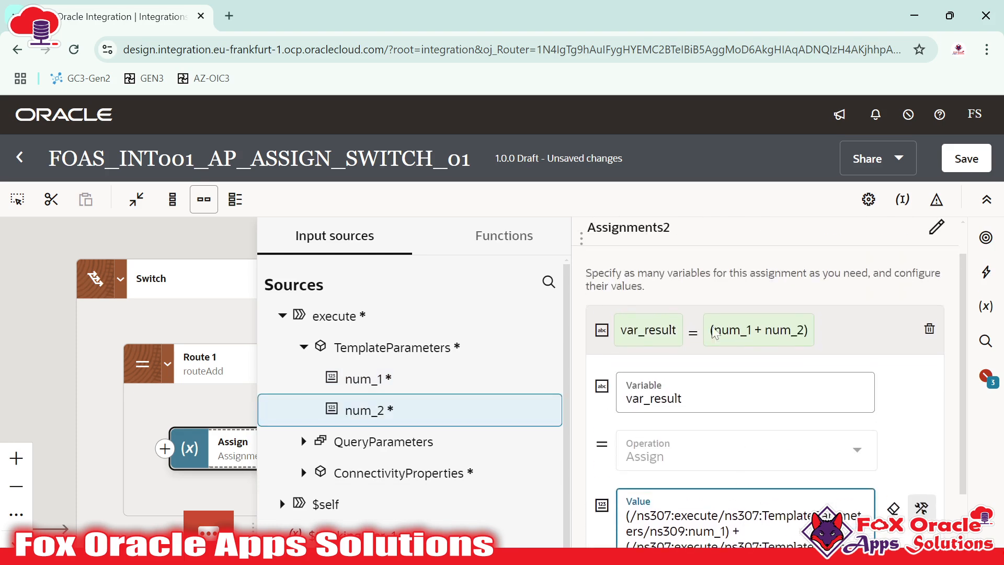
click(746, 390)
click(827, 338)
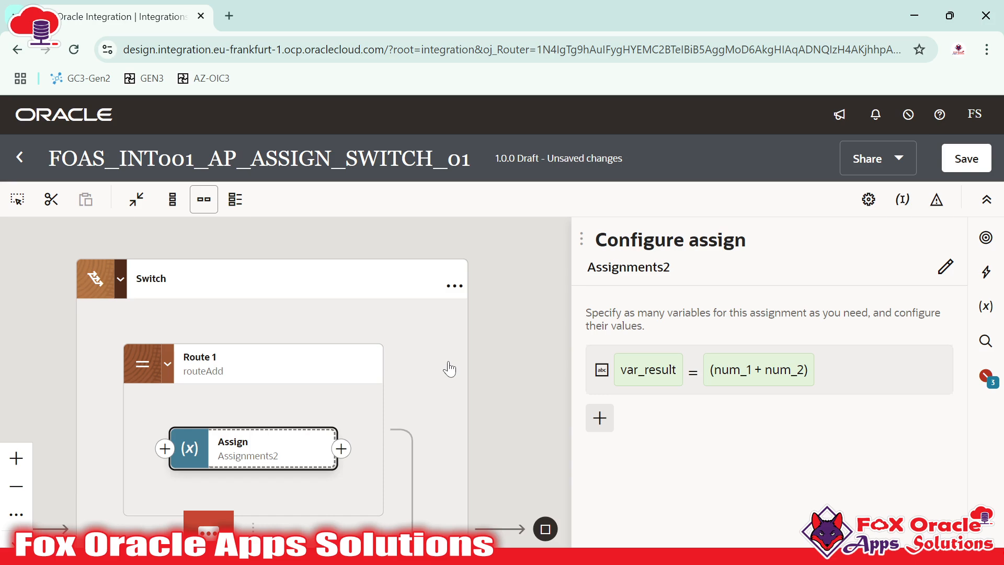
Rename the Assign action inside the routeAdd branch to assign_Add and close its configuration.
drag(448, 362, 511, 338)
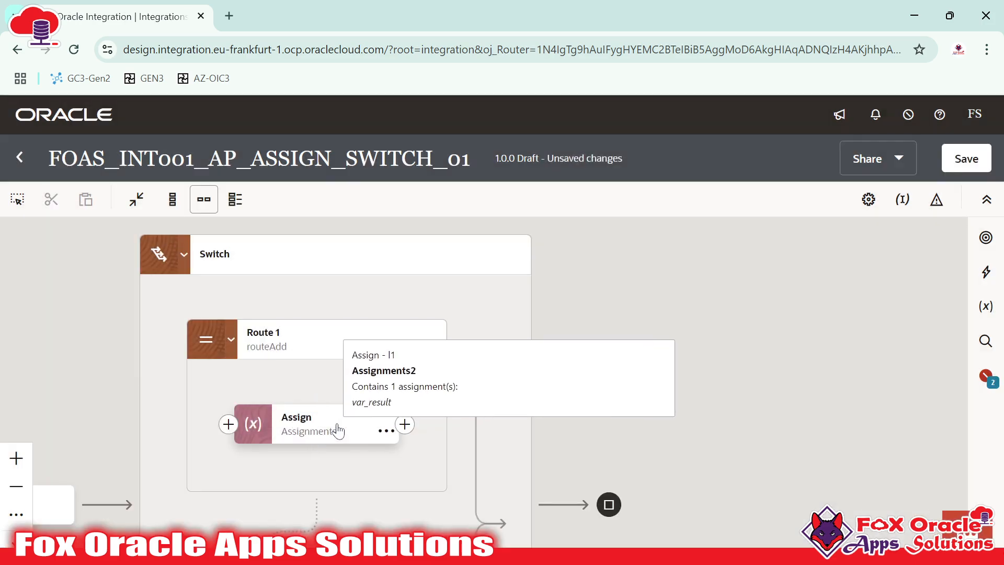
click(338, 430)
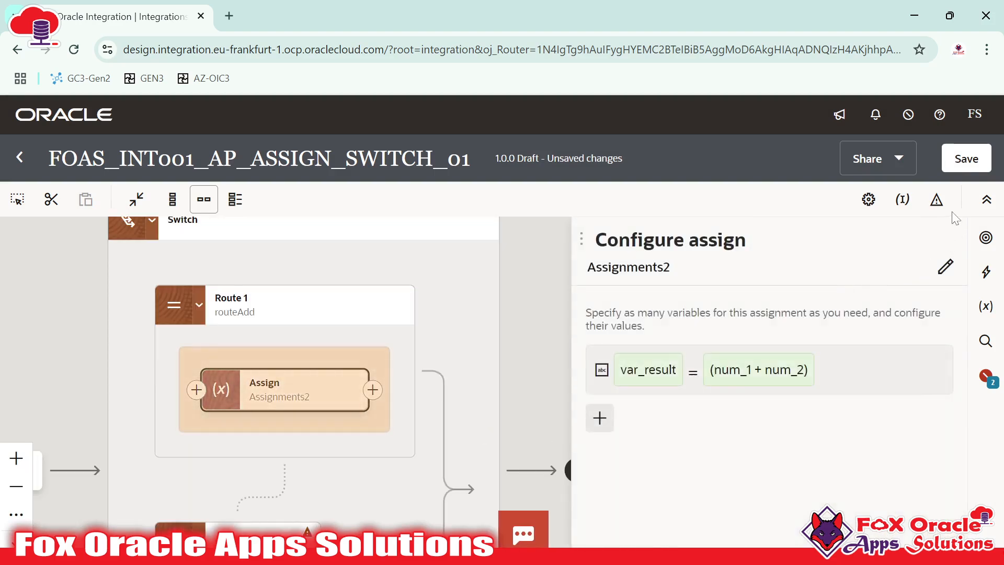
click(945, 267)
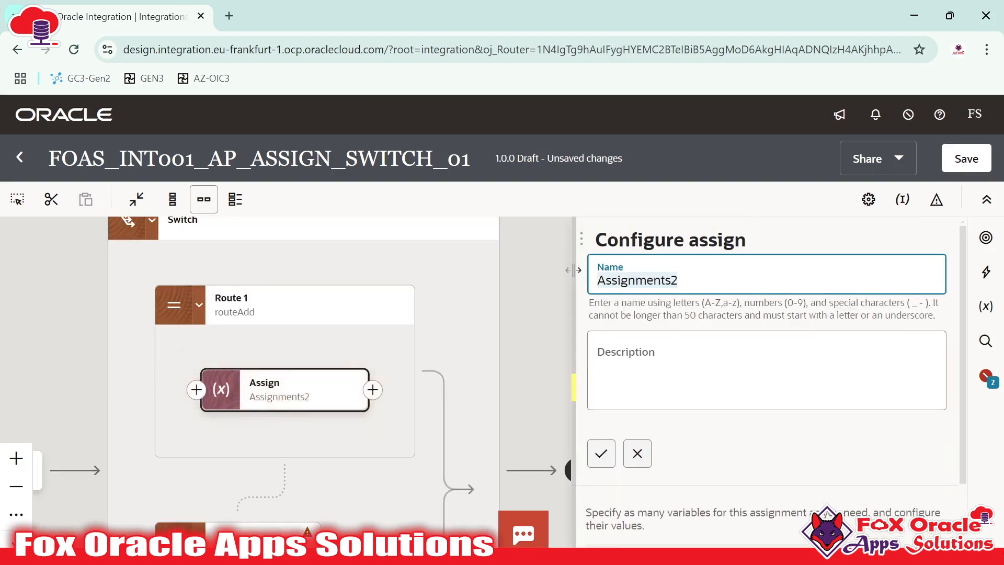
text(assi)
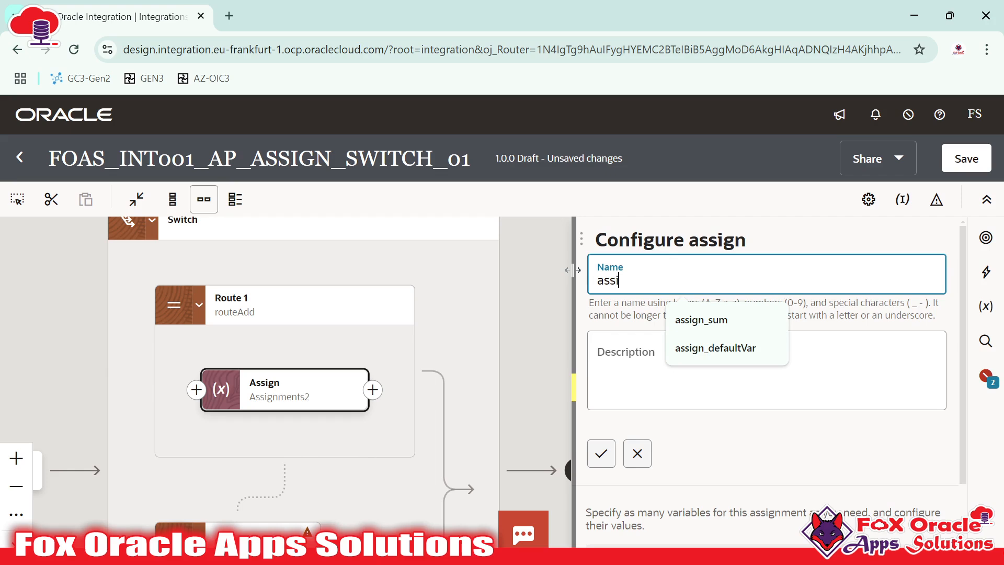
text(gn_Add)
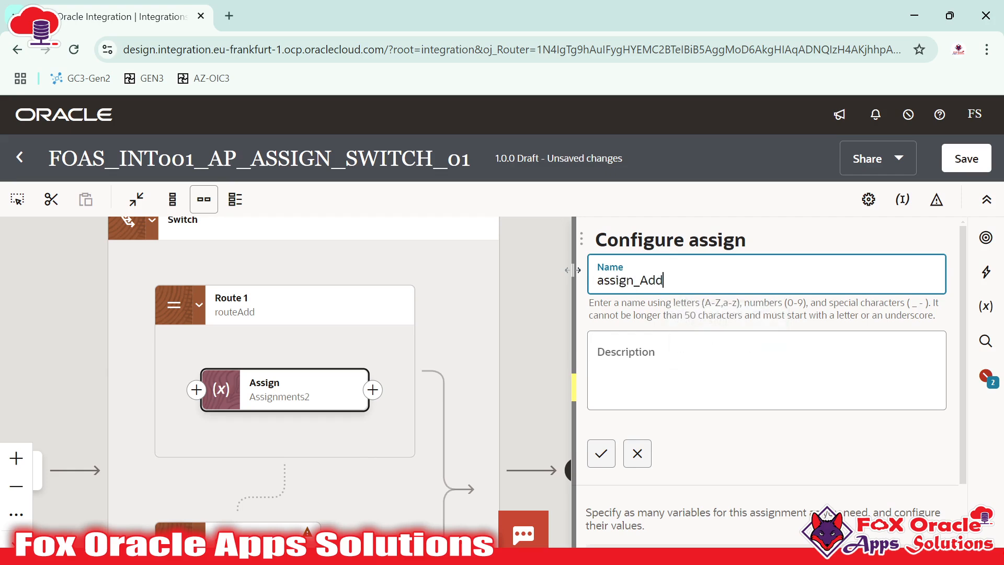
click(601, 454)
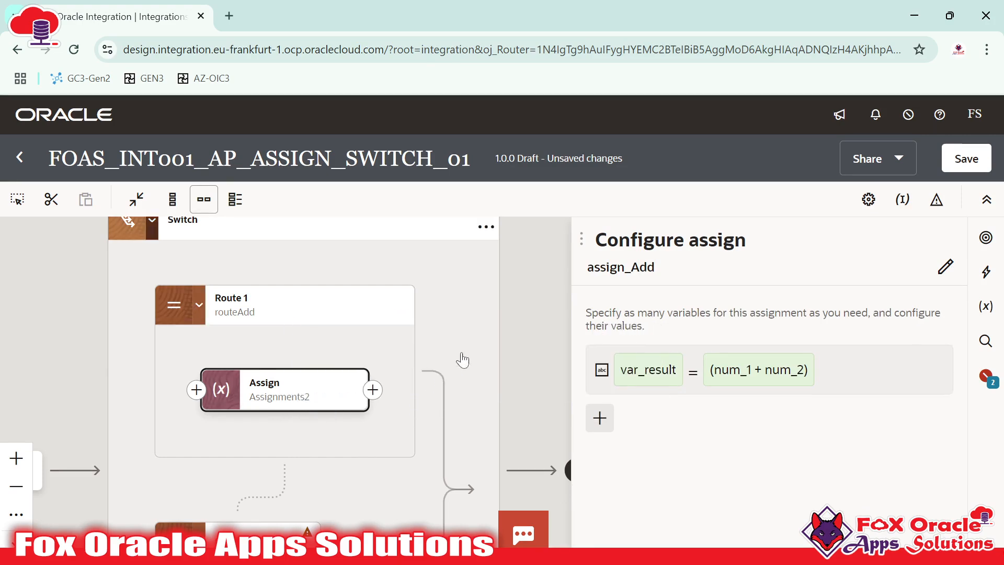
click(494, 366)
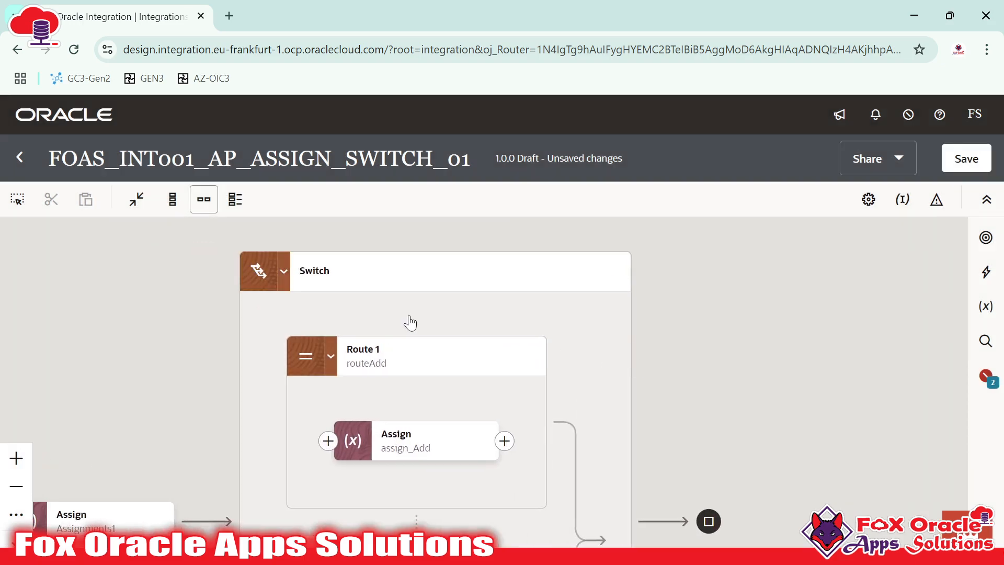
Add a second route to the Switch action.
drag(464, 306, 641, 226)
drag(359, 447, 376, 368)
drag(402, 324, 340, 404)
drag(559, 272, 470, 373)
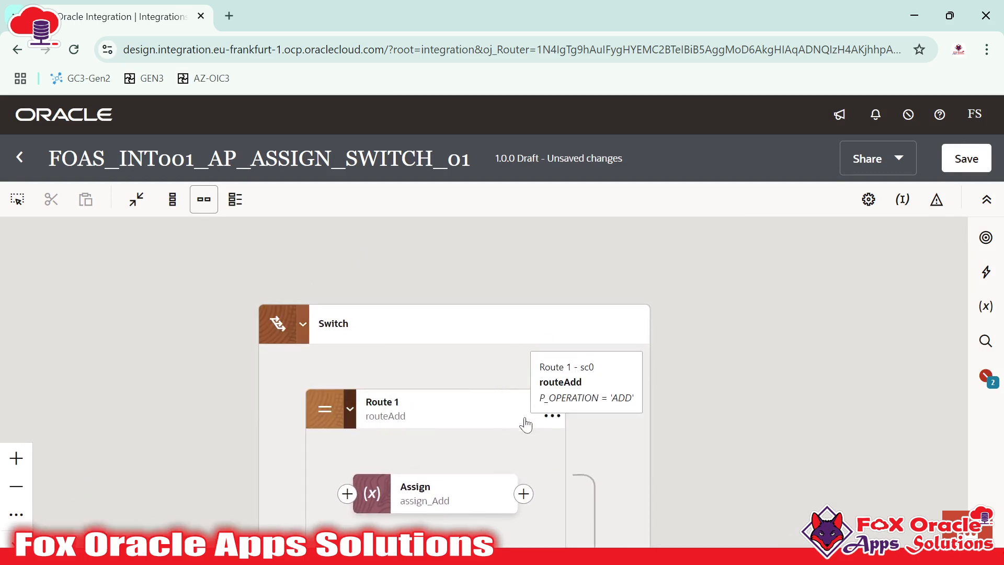
scroll(525, 424, down, 6)
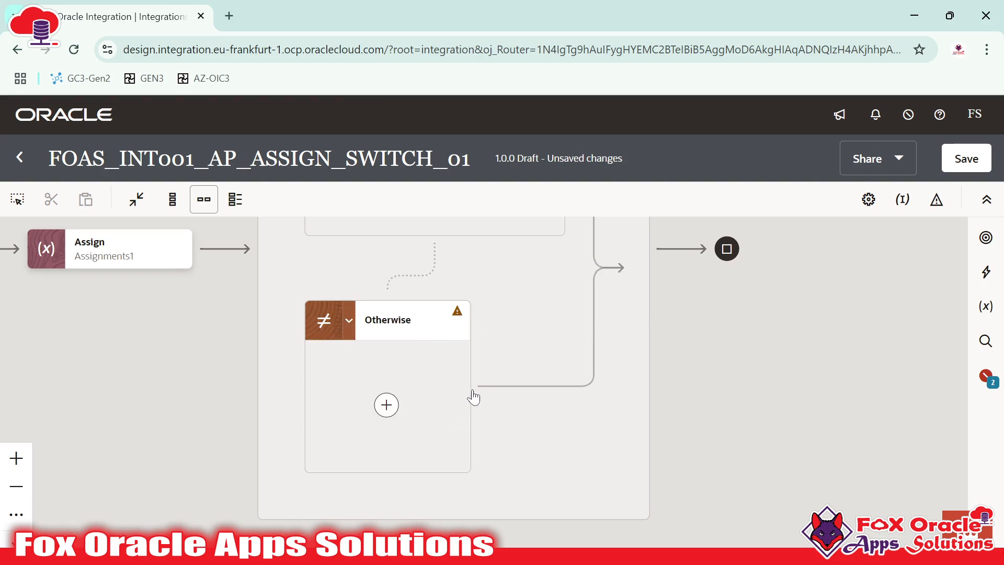
scroll(511, 340, up, 4)
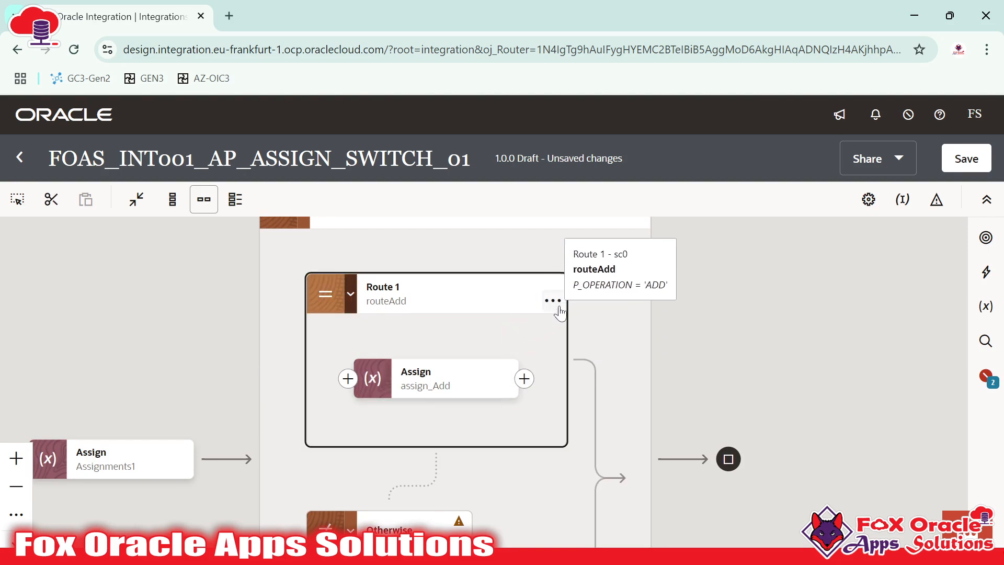
click(552, 300)
drag(766, 299, 741, 388)
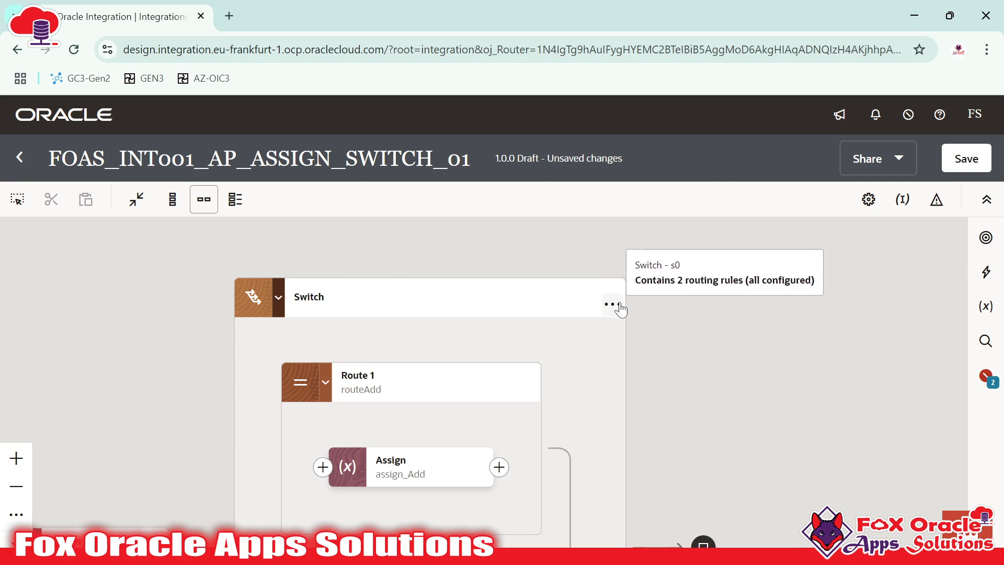
click(611, 307)
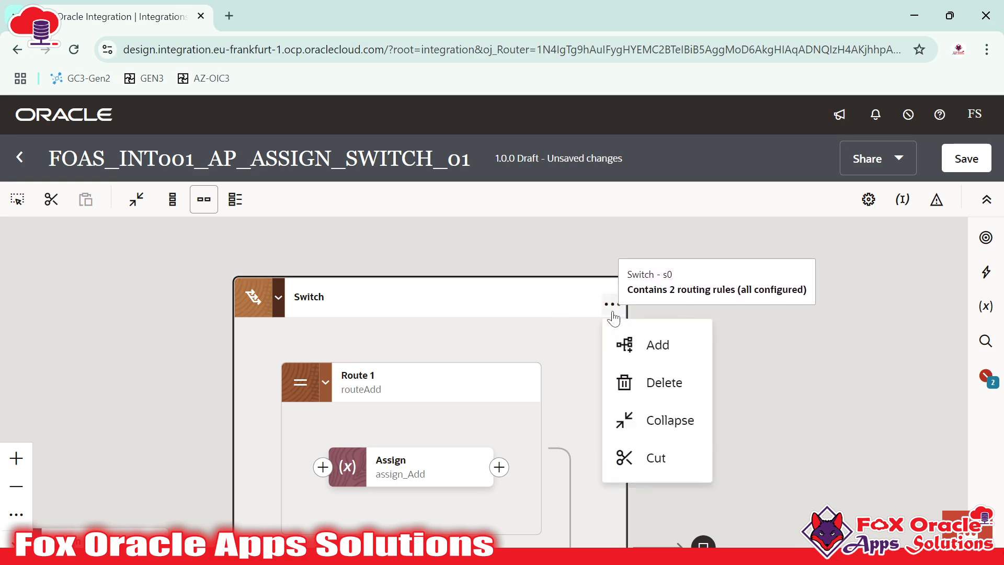
click(668, 349)
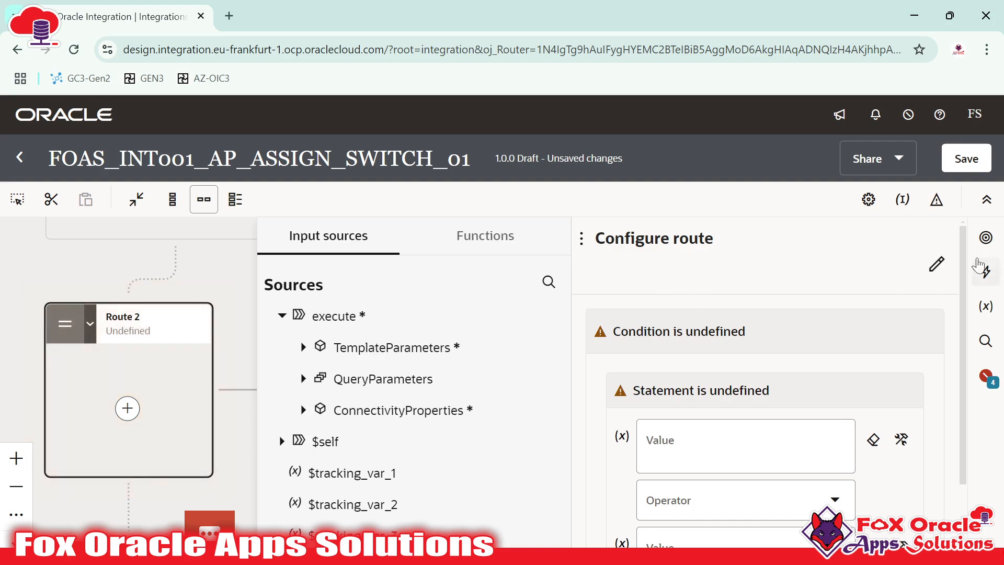
Name the new Switch route routeSub.
click(936, 264)
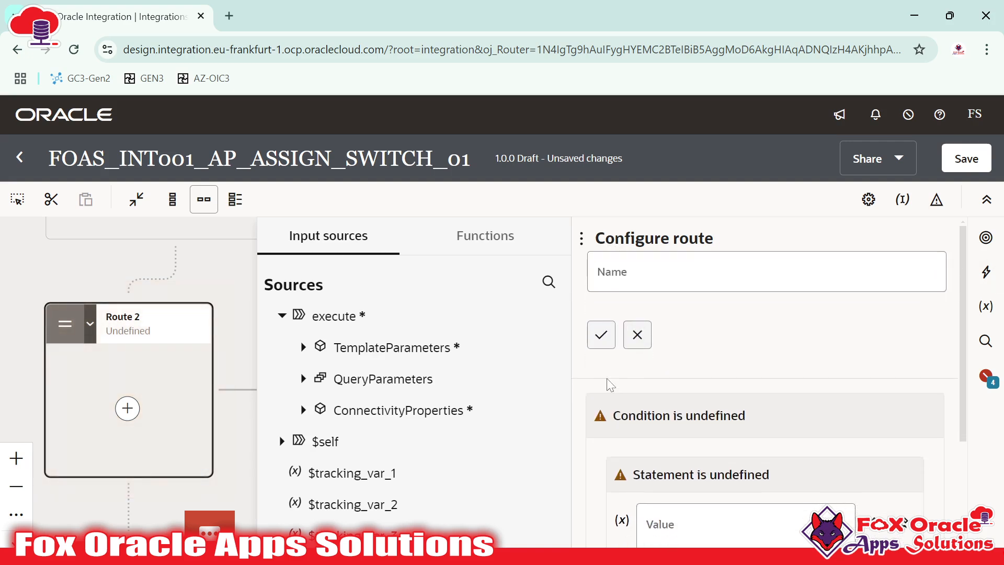
click(608, 278)
text(r)
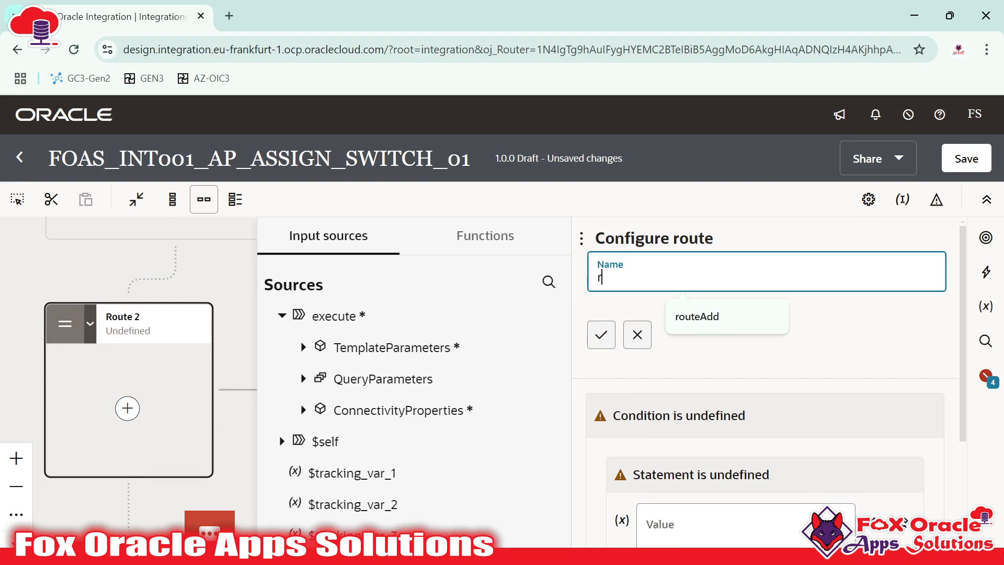
text(outeSub)
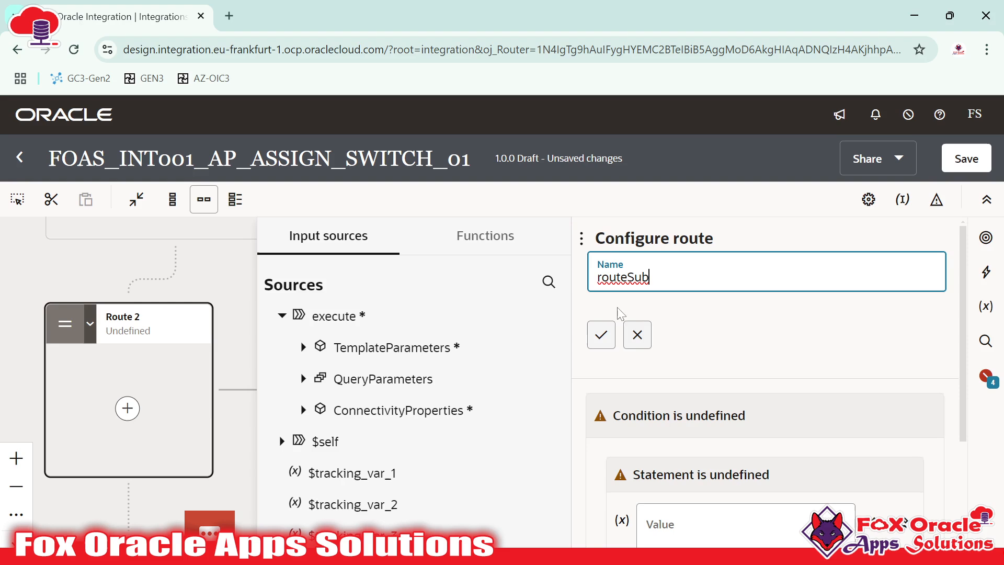
click(600, 334)
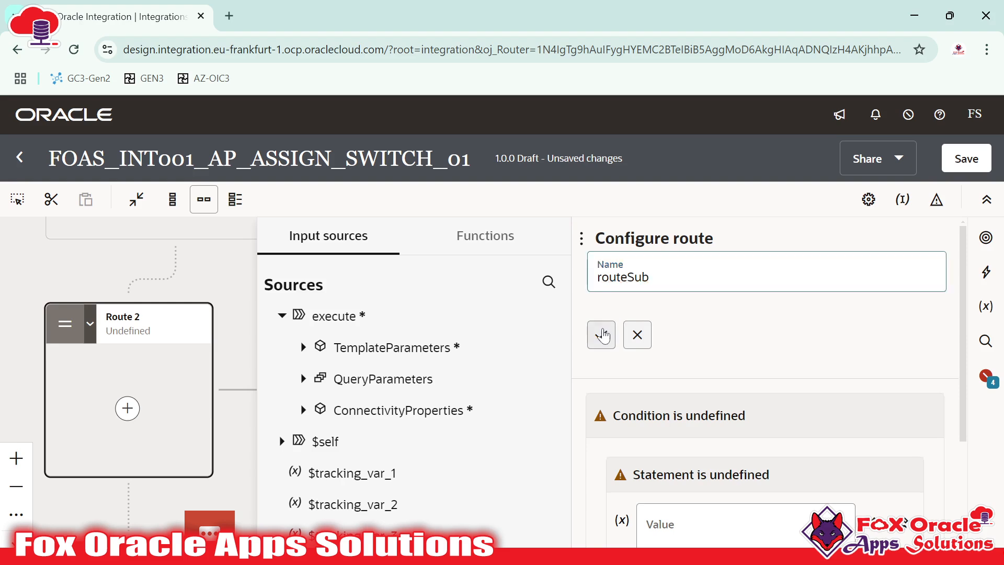
Use the P_OPERATION query parameter as the first value of the routeSub condition.
scroll(679, 354, down, 2)
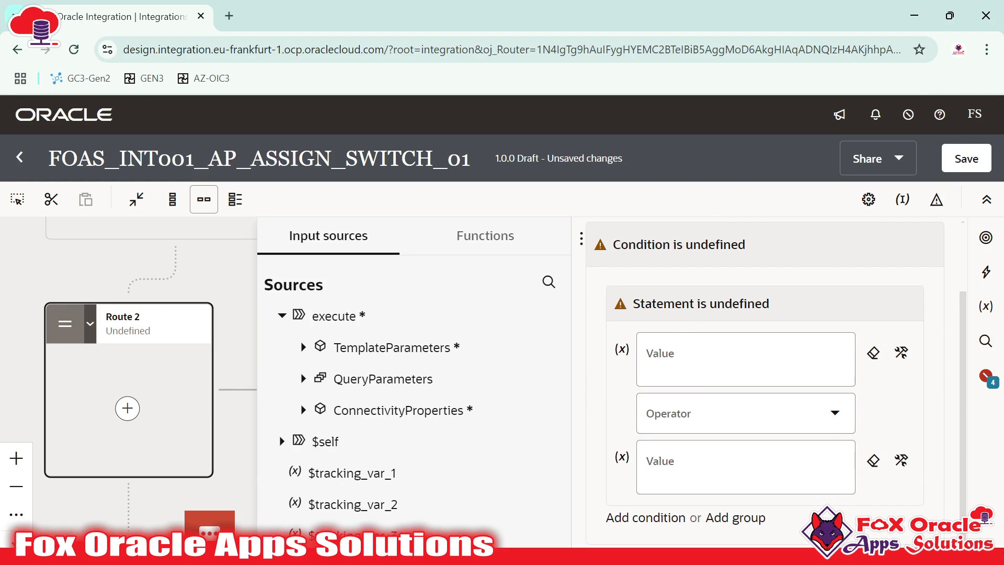
click(303, 347)
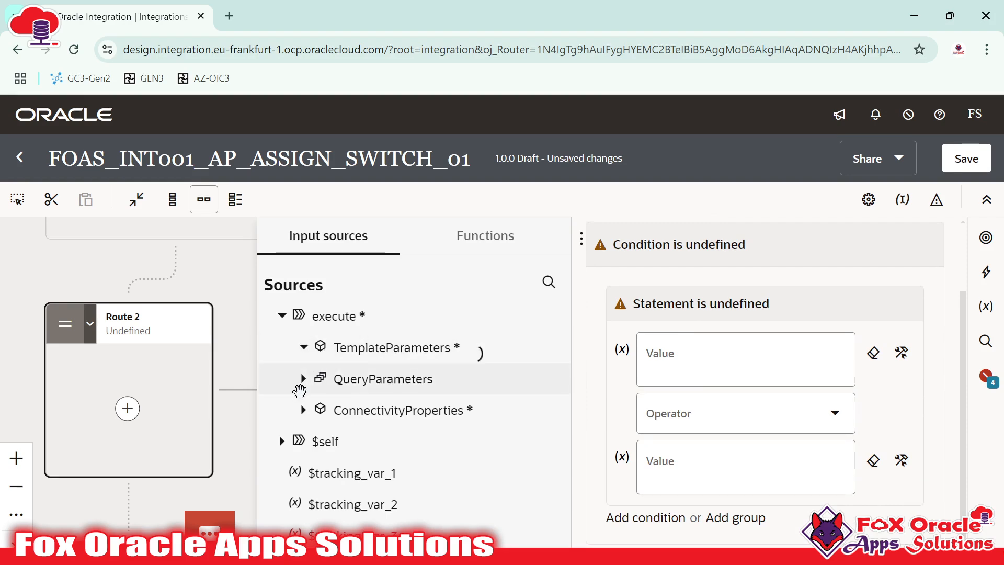
click(303, 441)
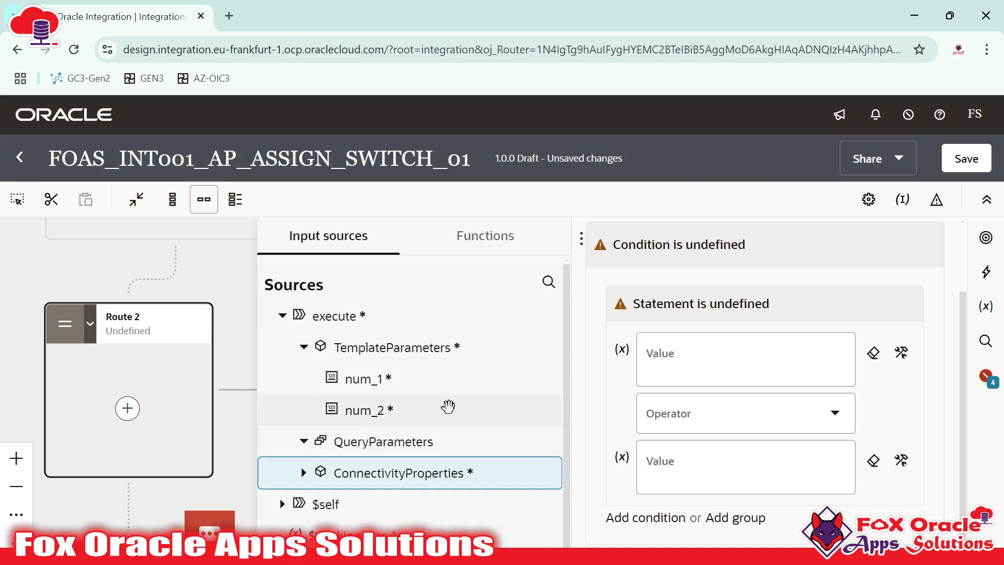
scroll(448, 387, down, 2)
drag(410, 389, 711, 366)
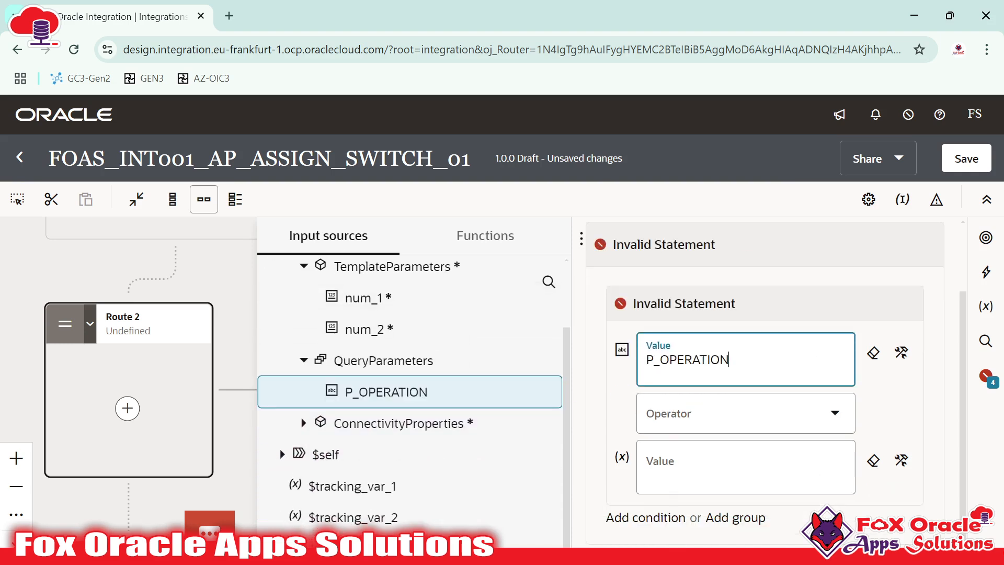
Complete the routeSub condition so P_OPERATION = 'SUB' and close the route configuration.
click(718, 459)
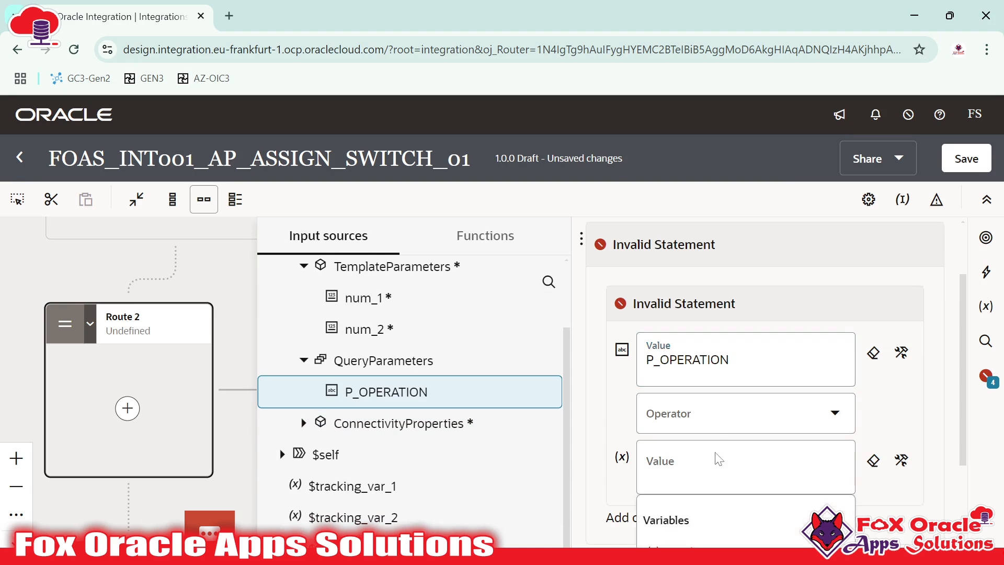
click(675, 532)
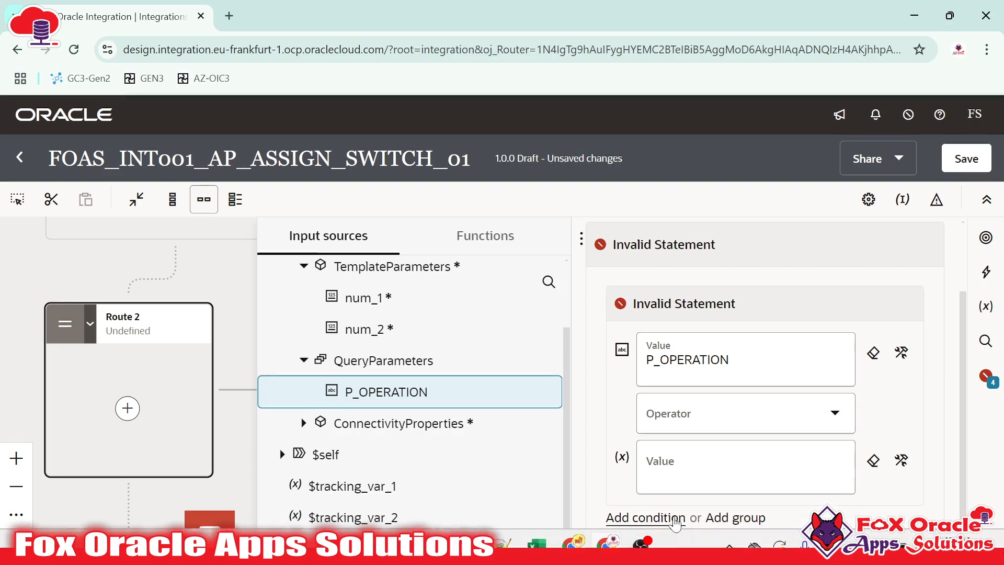
click(686, 466)
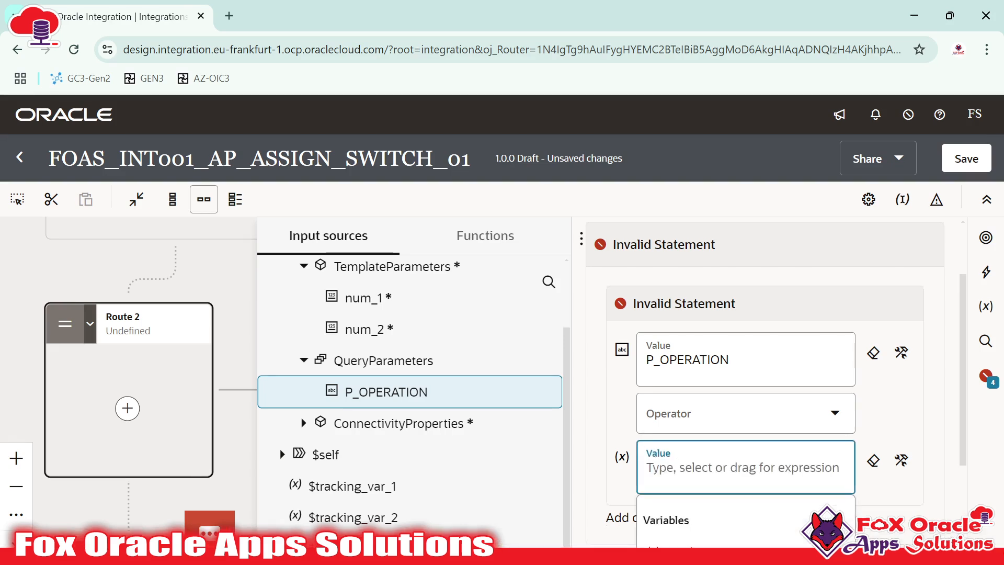
text('')
click(814, 303)
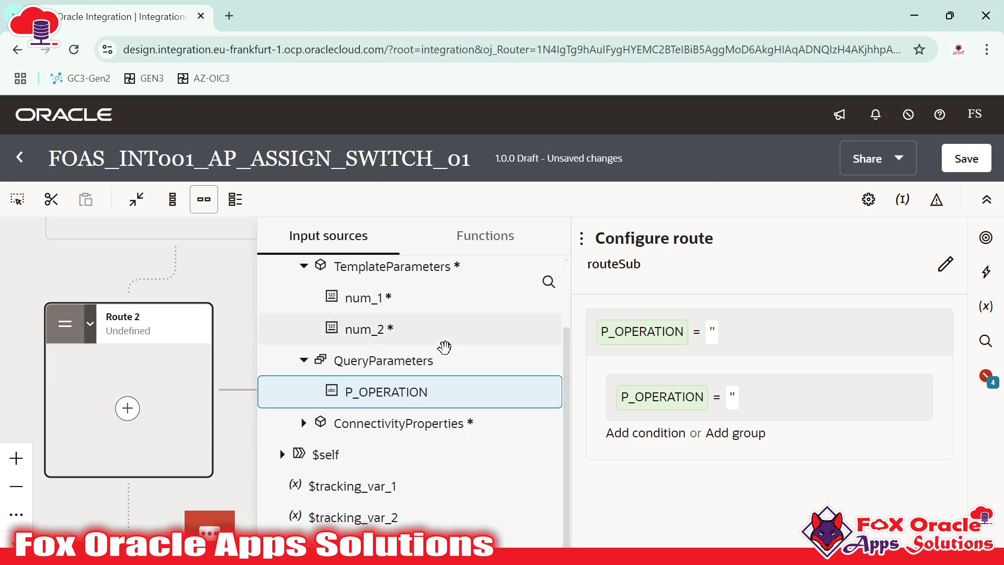
click(715, 399)
scroll(697, 394, down, 2)
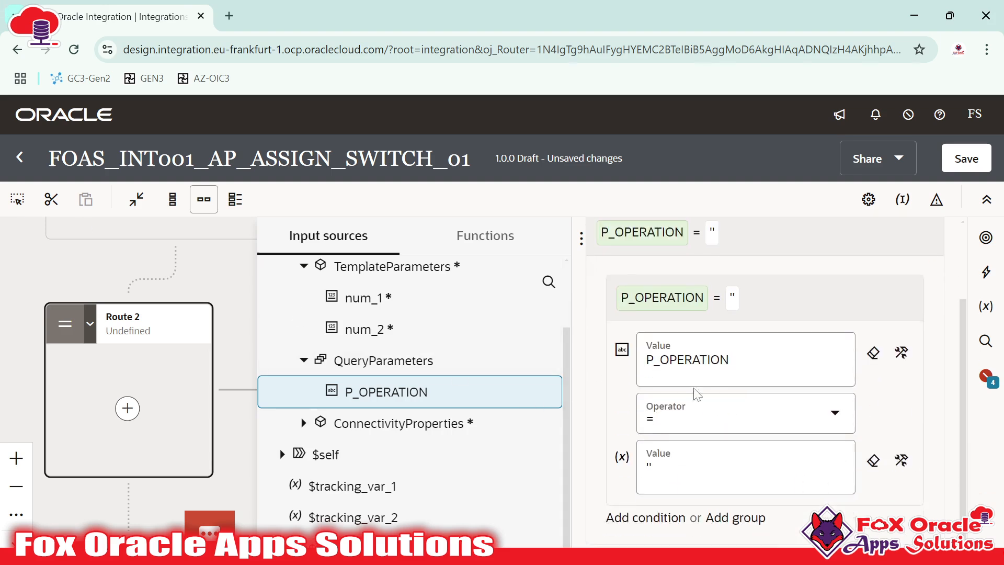
click(686, 462)
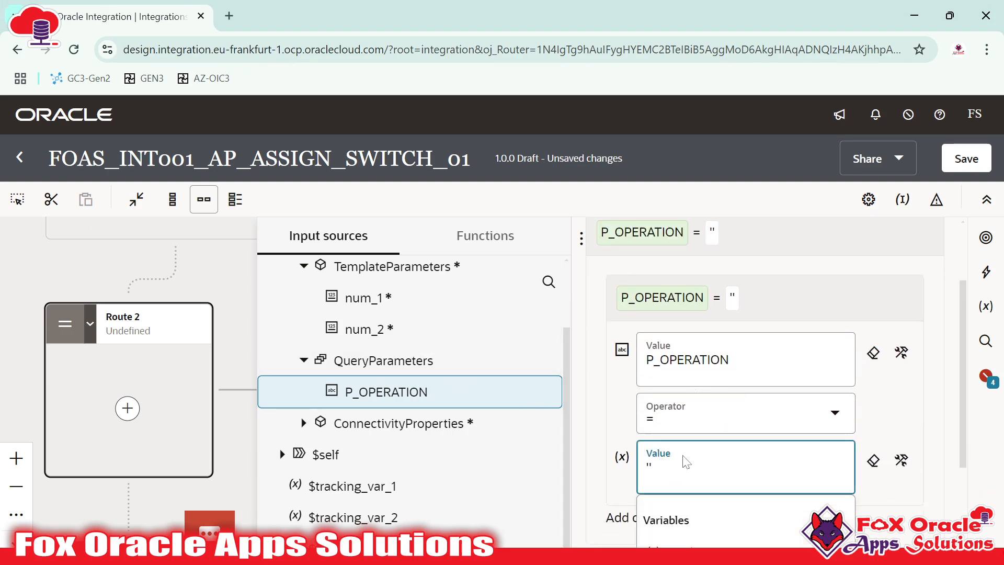
text(SUB)
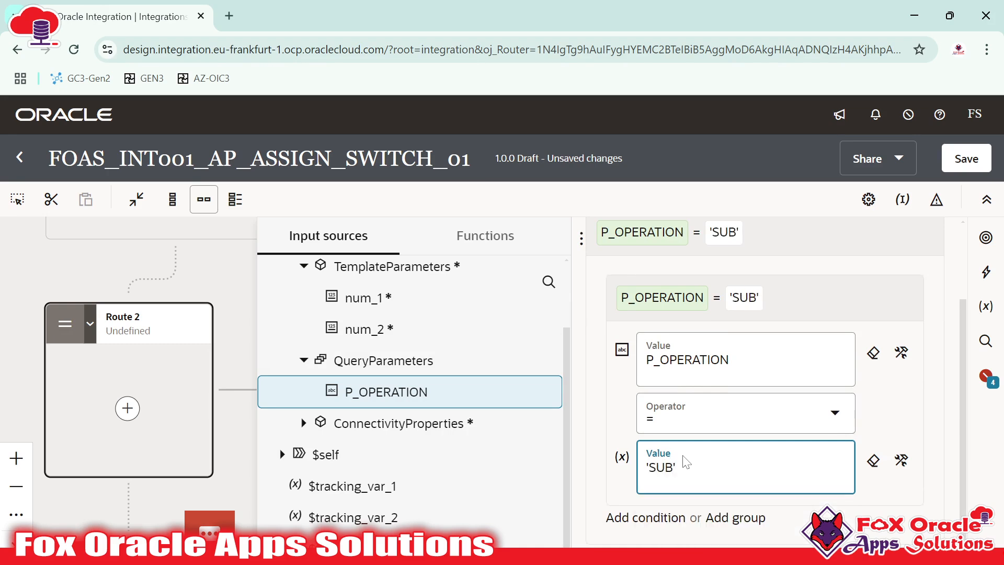
click(753, 300)
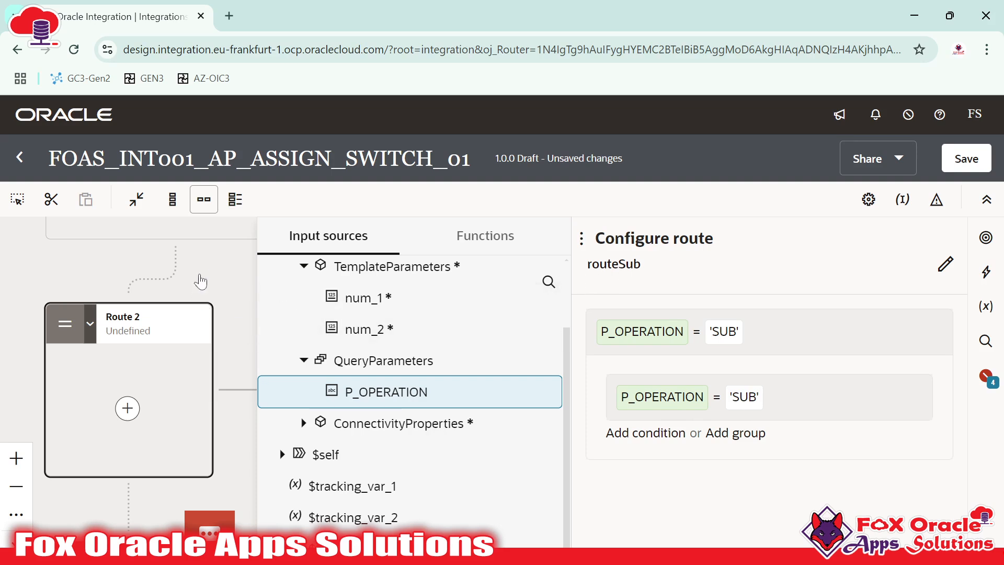
key(ctrl+s)
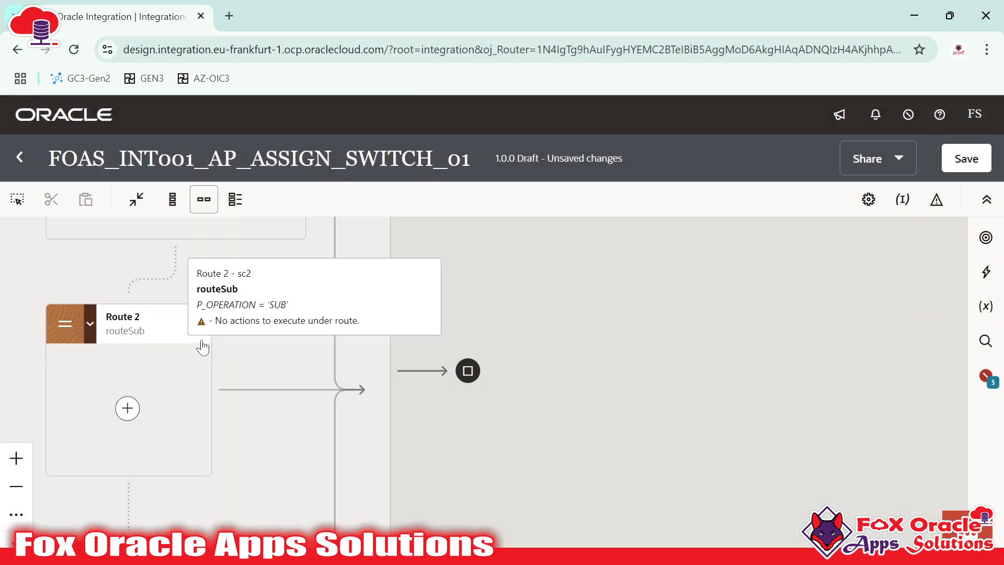
Add an Assign action inside the routeSub branch of the Switch.
drag(293, 335, 659, 259)
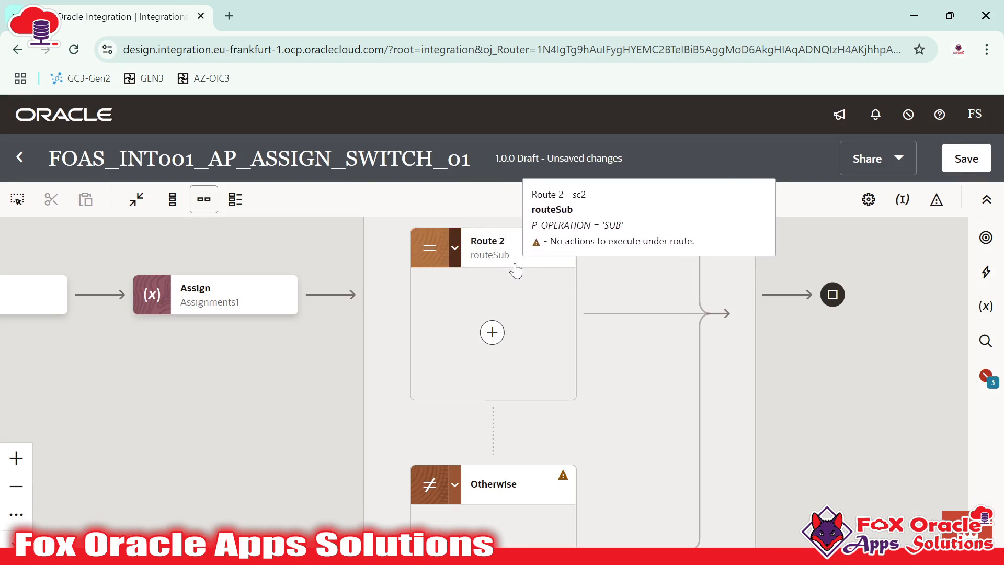
drag(513, 294, 475, 451)
drag(532, 327, 495, 458)
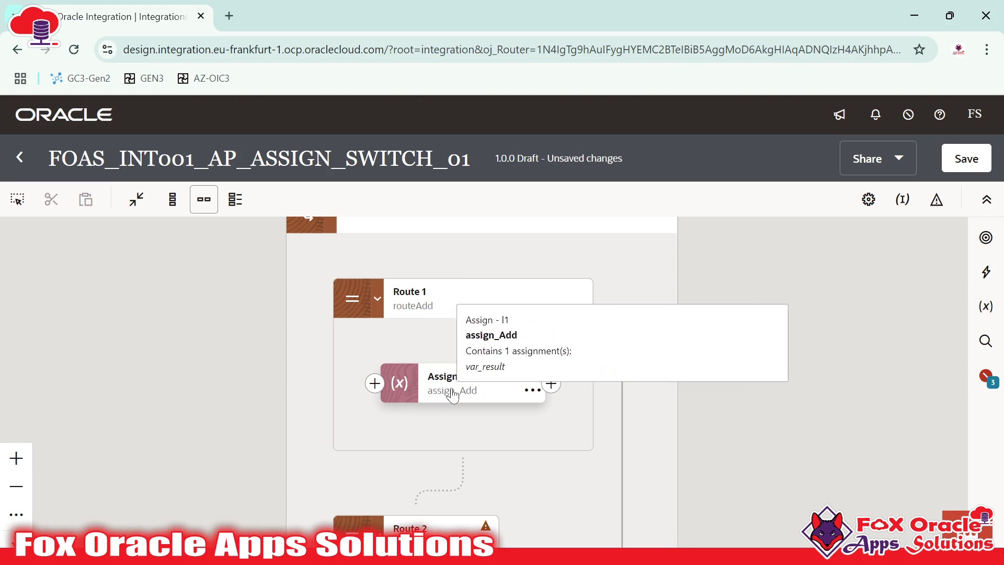
drag(549, 431, 556, 417)
scroll(556, 421, down, 5)
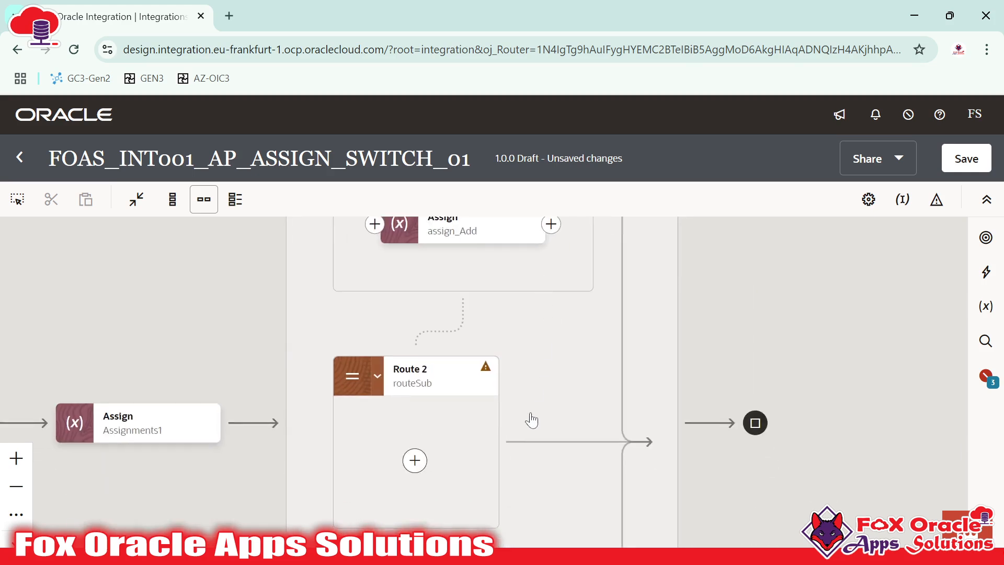
click(442, 368)
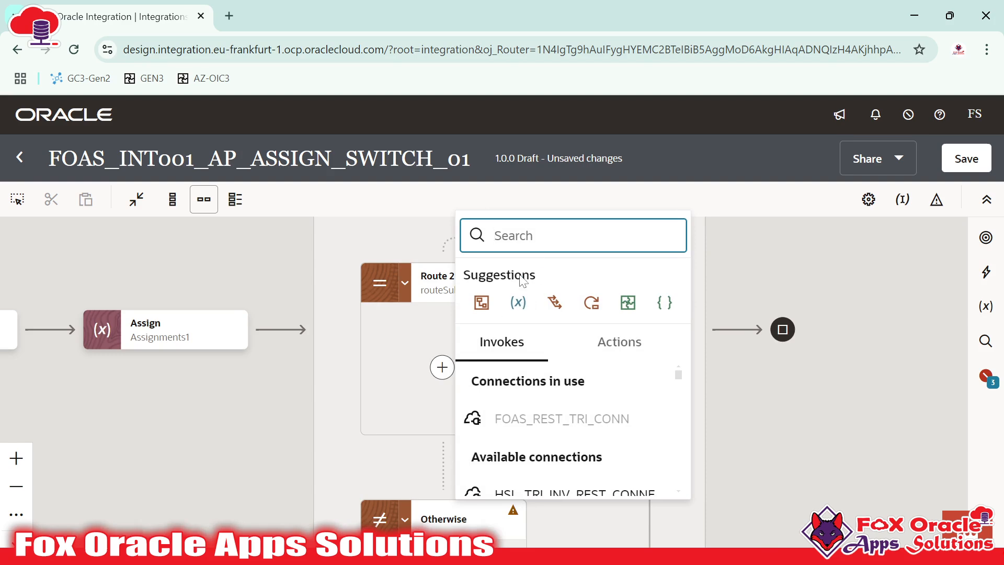
text(Assi)
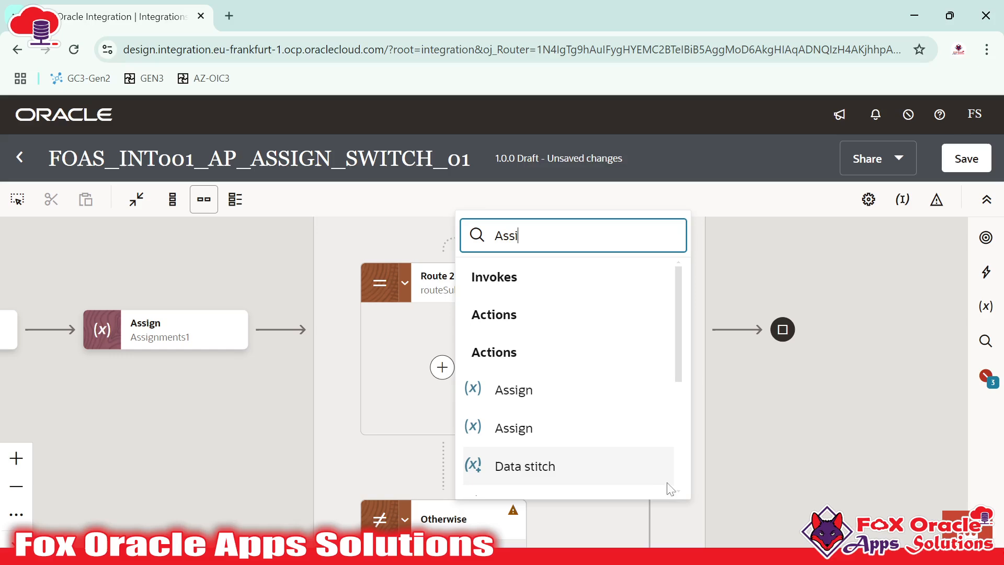
click(560, 424)
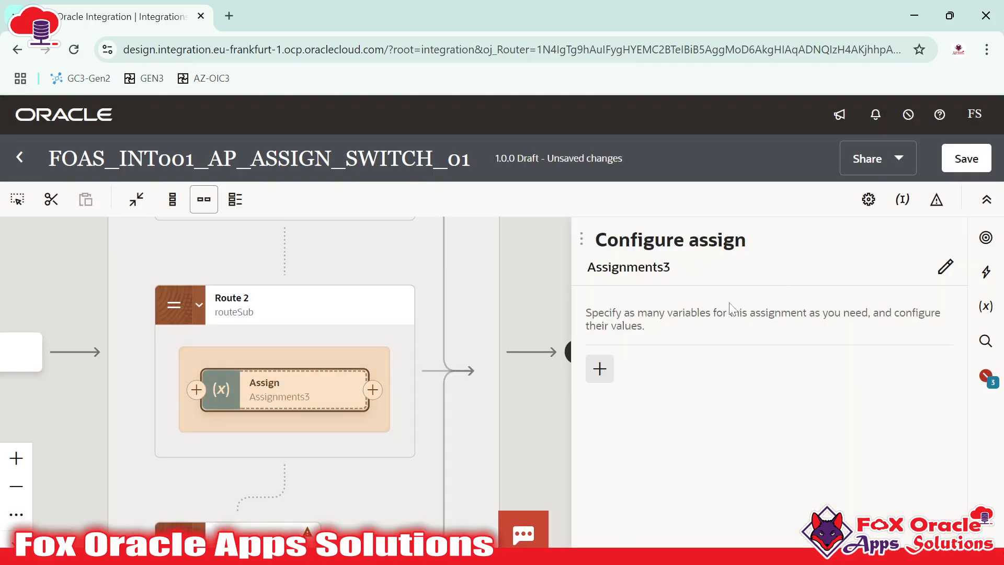
Rename the Assign action inside the routeSub branch to assign_sub.
click(945, 266)
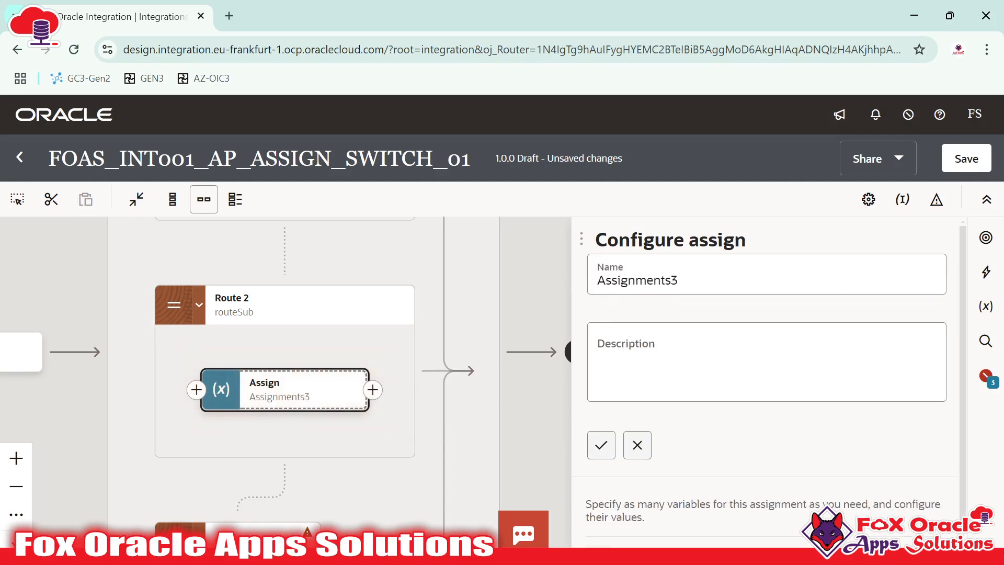
drag(686, 281, 628, 280)
text(A)
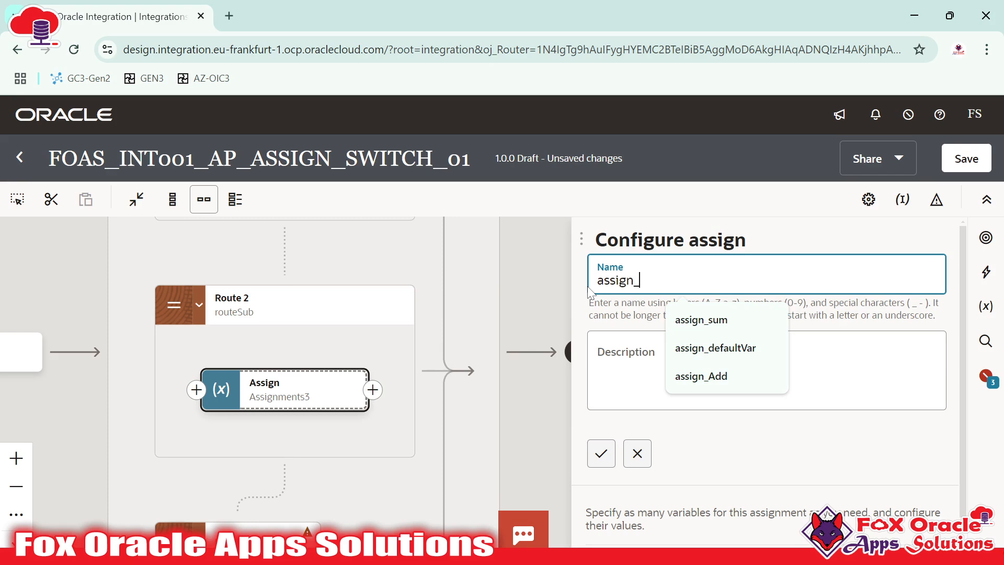
text(ssign_S)
key(BackSpace)
text(sub)
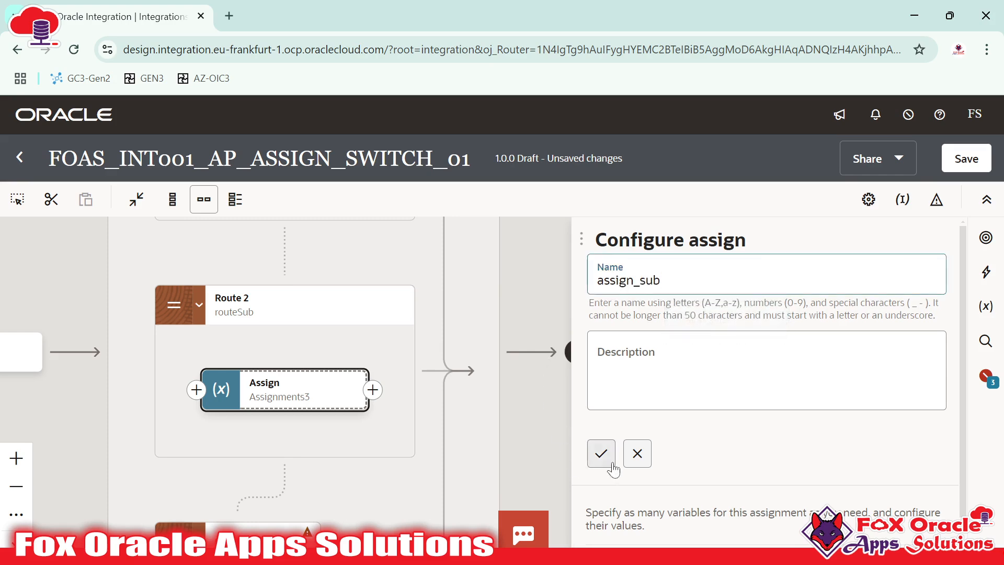
click(610, 462)
Add an assignment to assign_sub with var_result as its variable.
click(600, 369)
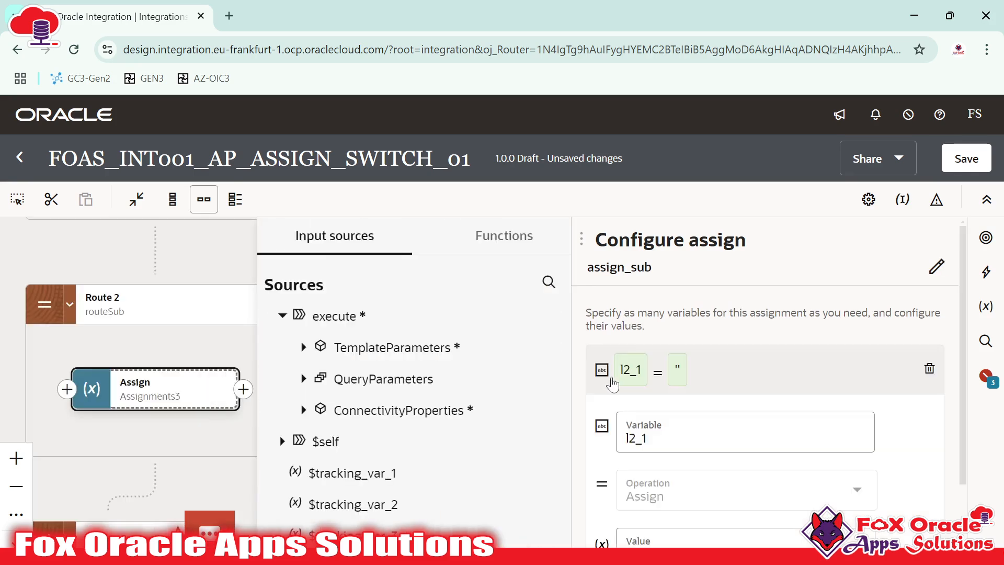
click(660, 439)
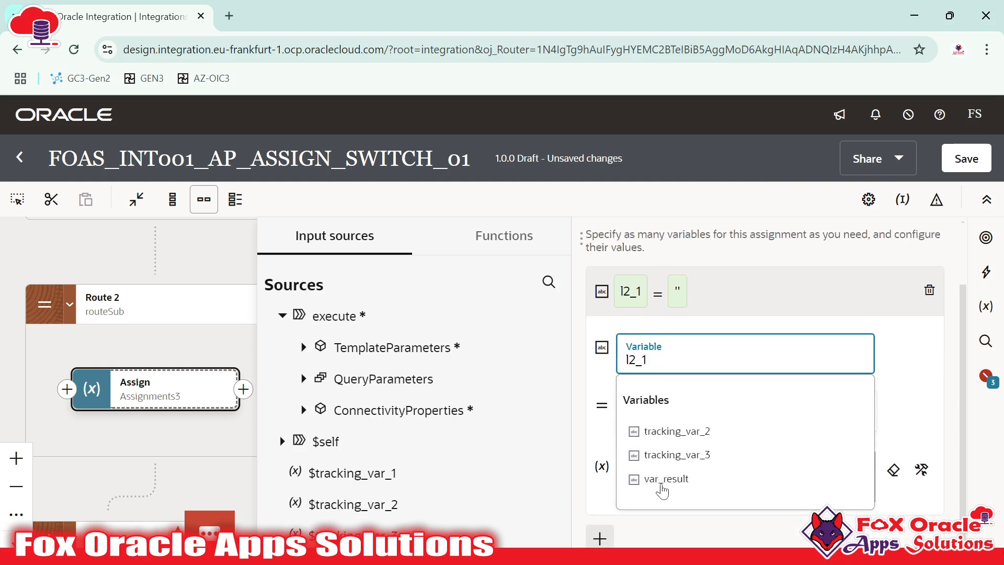
click(665, 485)
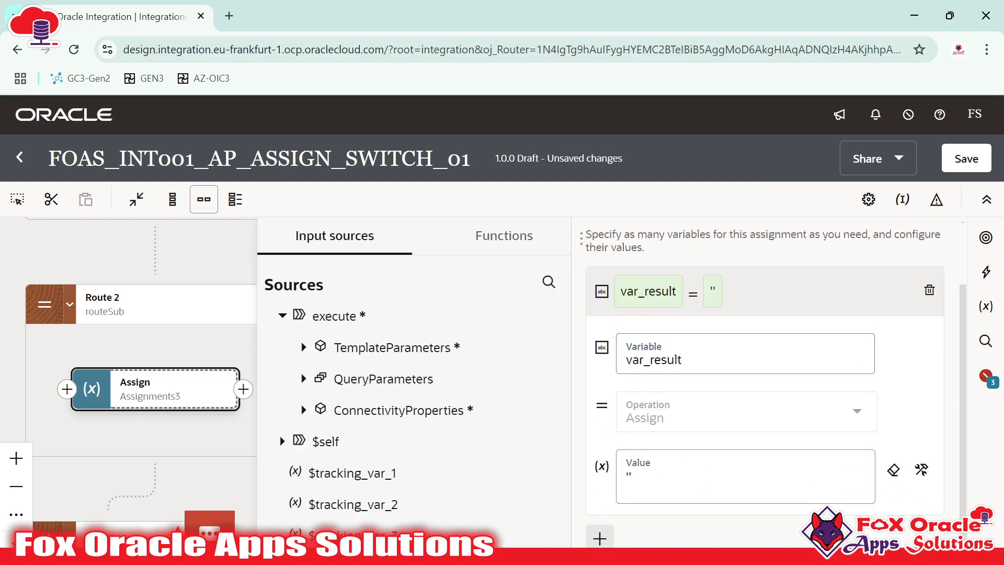
In developer view, set the var_result value to (num_1) - (num_2) from the template parameters and close the assign_sub configuration.
click(683, 467)
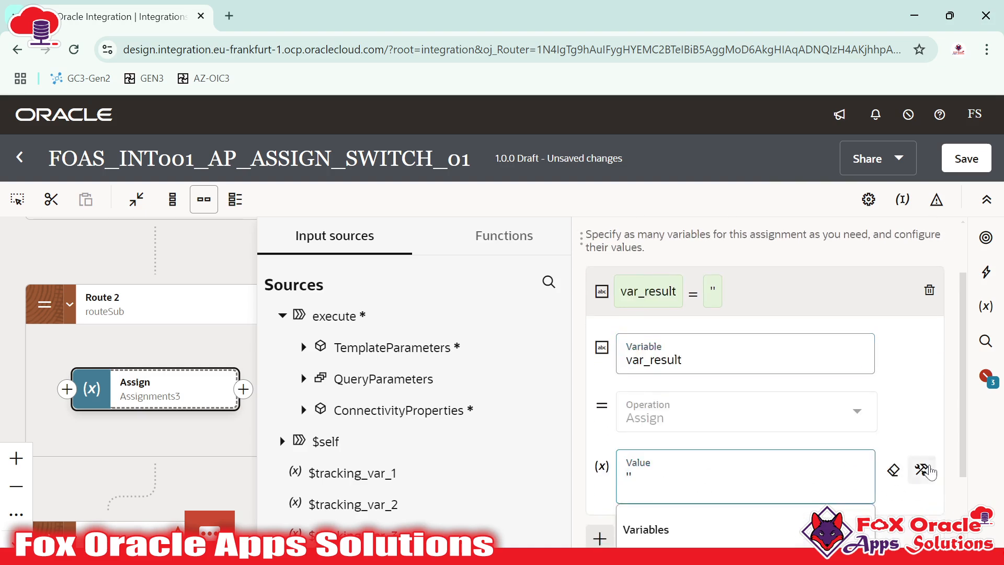
click(921, 469)
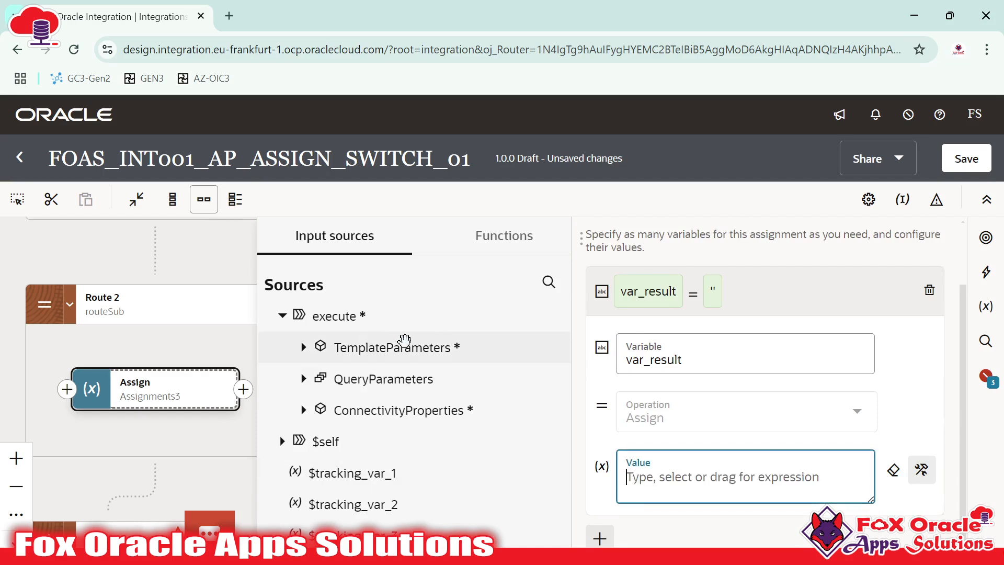
click(303, 347)
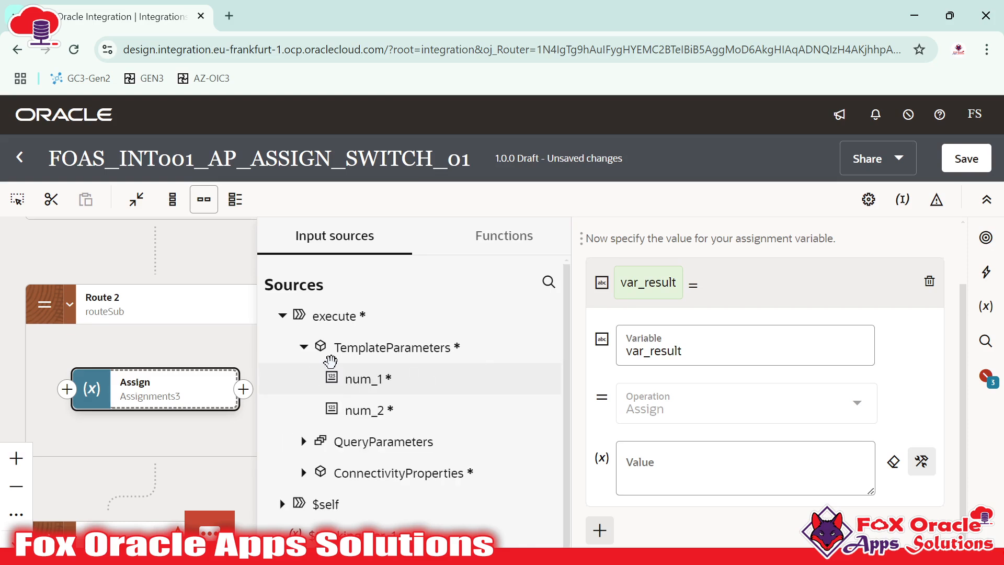
drag(348, 377, 750, 465)
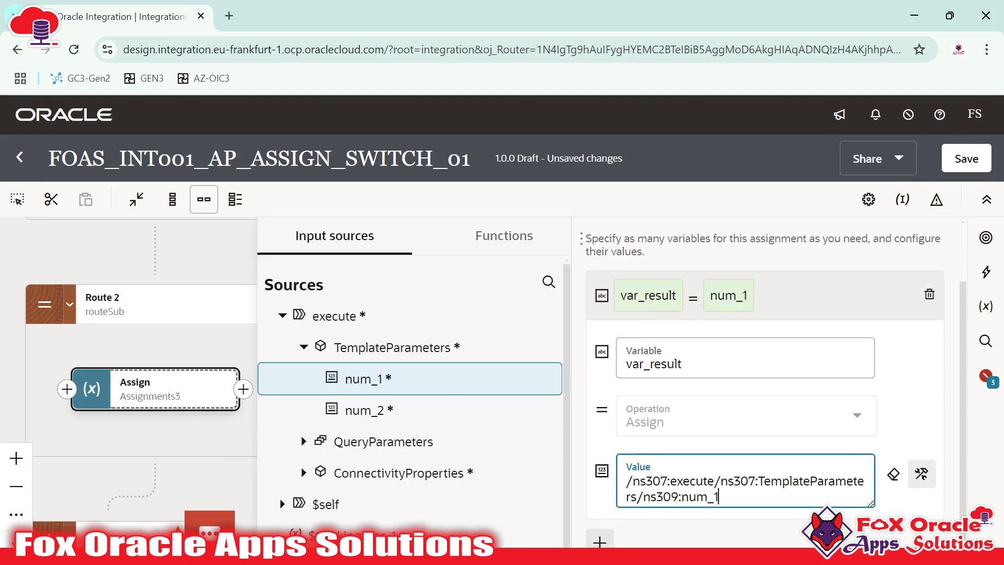
click(734, 481)
text())
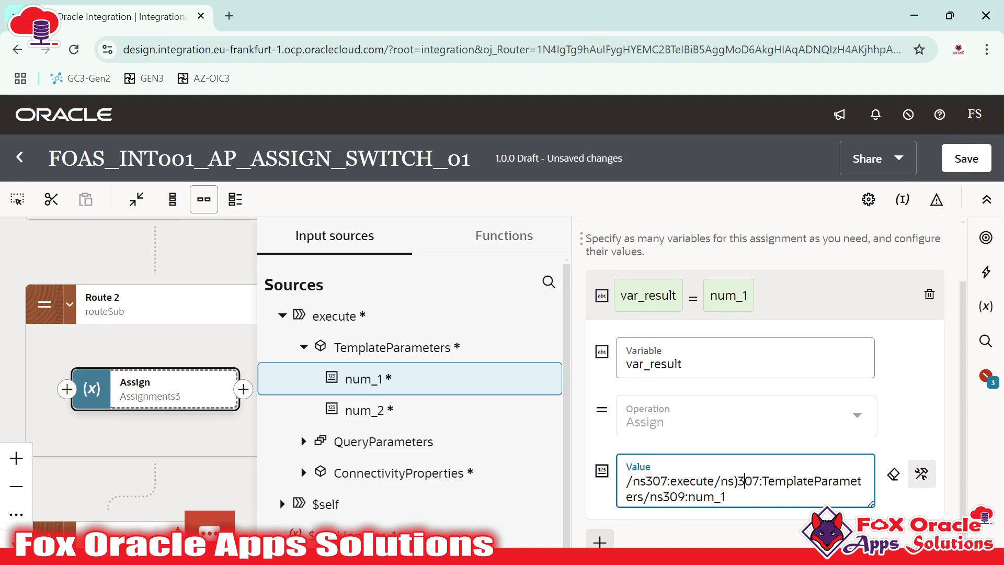
key(BackSpace)
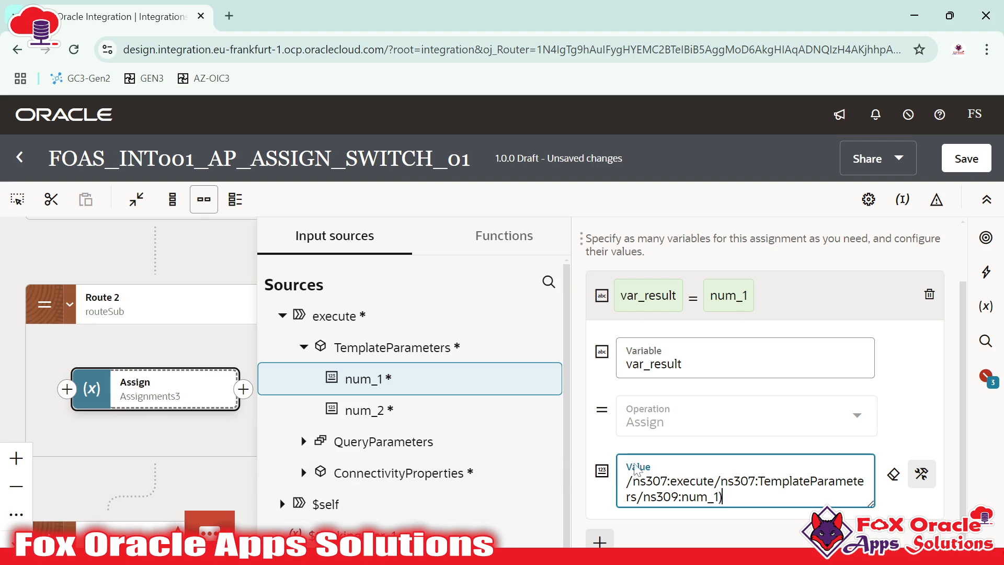
text(()
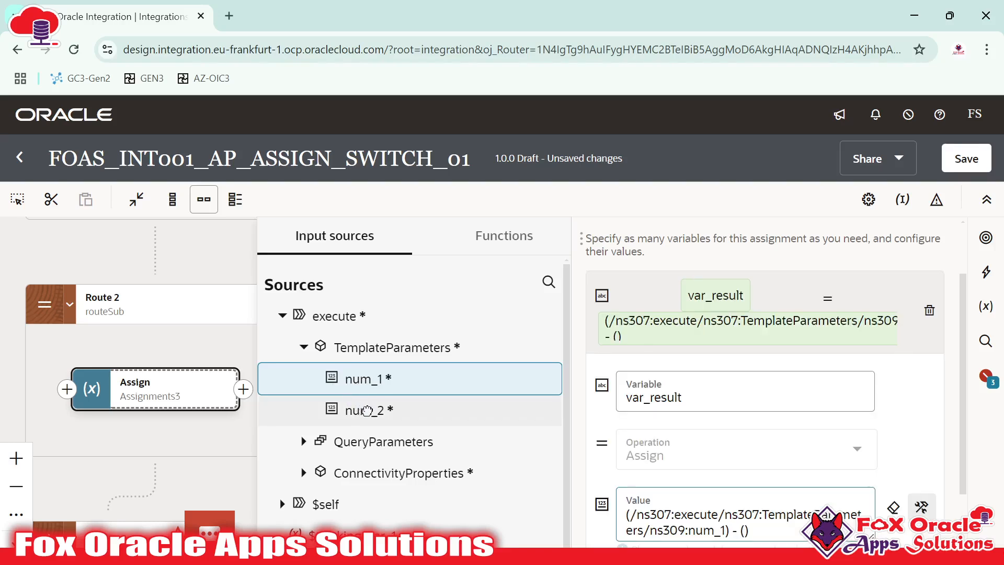
drag(365, 409, 753, 538)
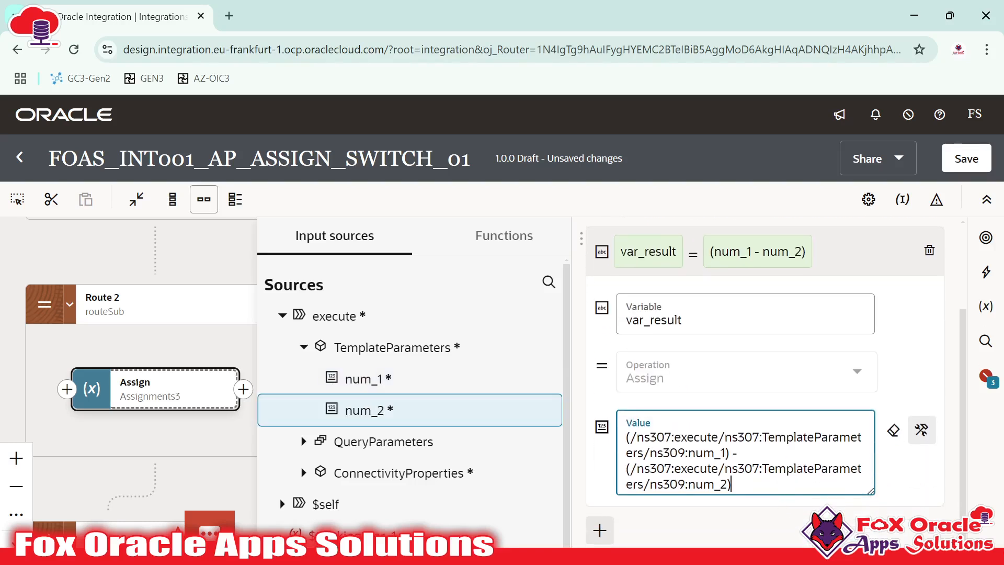
scroll(824, 347, up, 2)
click(824, 348)
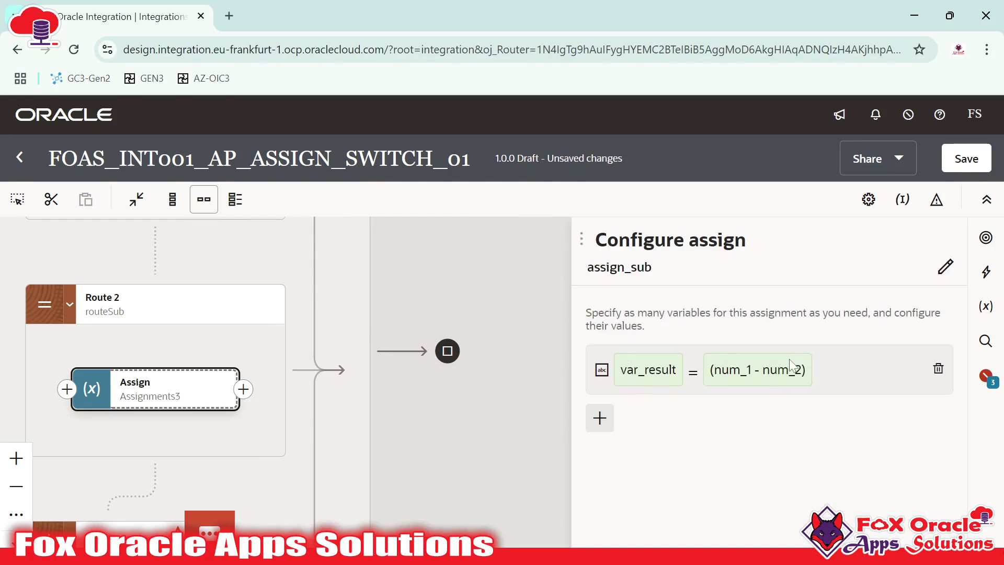
click(477, 343)
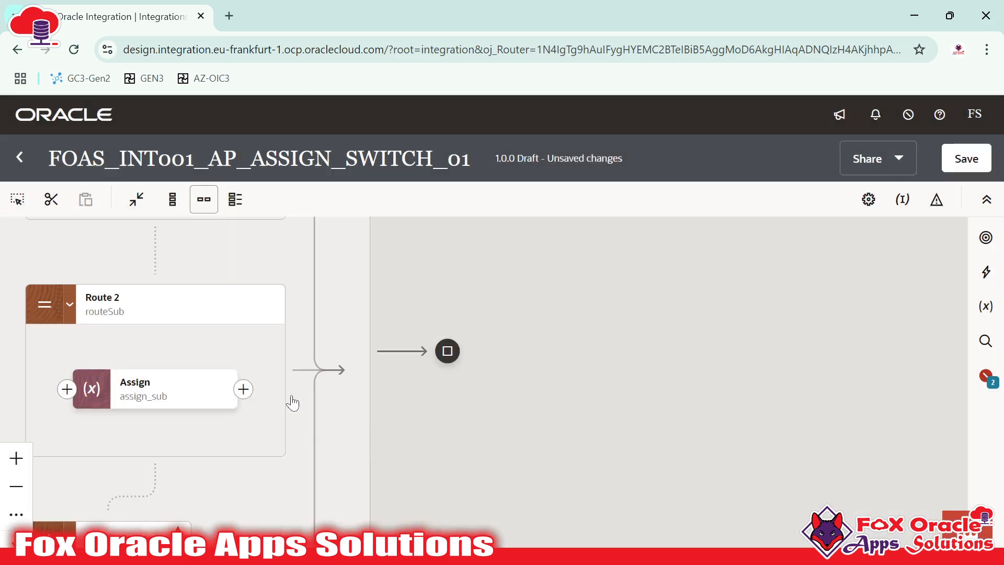
Add a third route to the Switch.
drag(293, 402, 673, 394)
scroll(673, 395, up, 3)
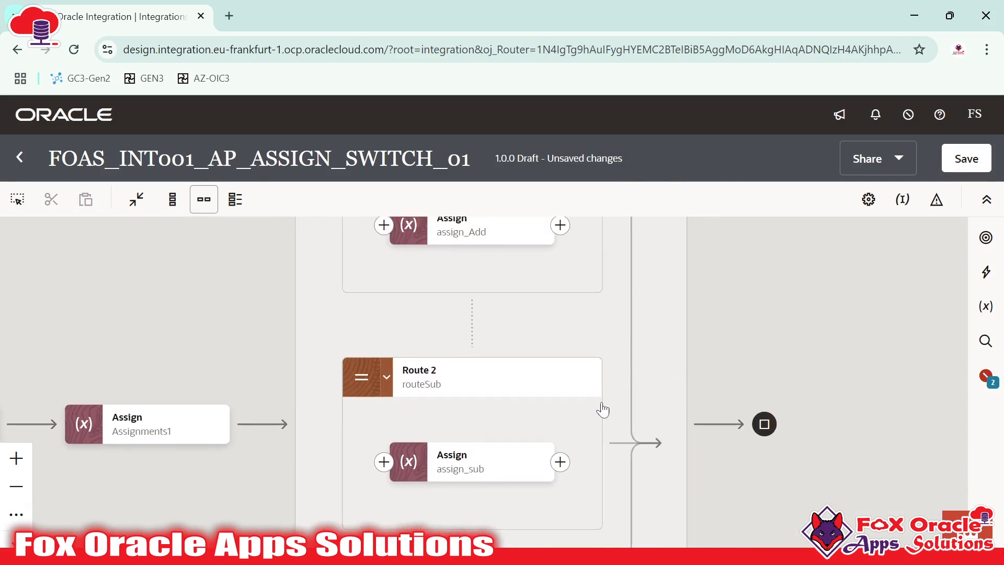
click(588, 387)
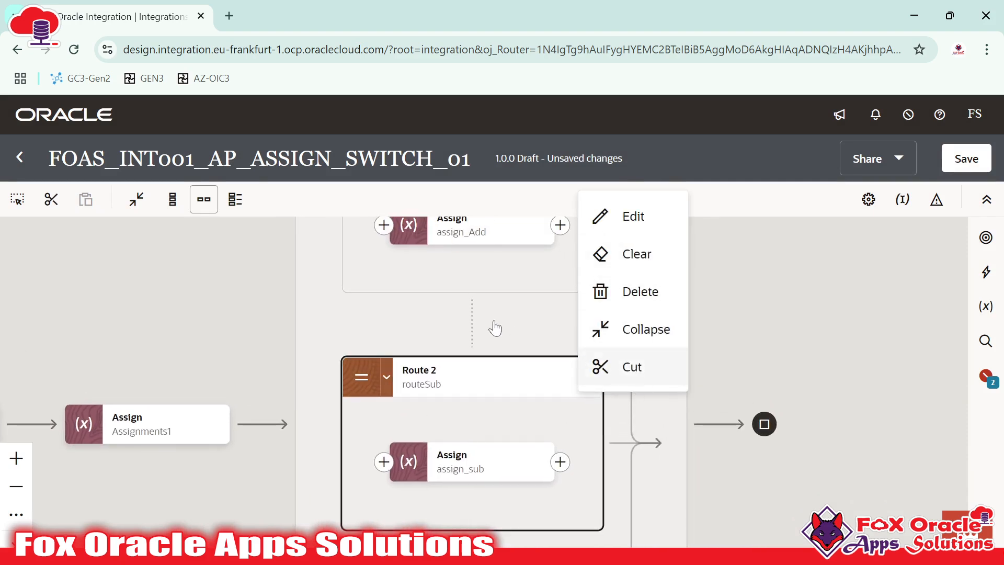
drag(497, 327, 513, 391)
scroll(574, 349, up, 3)
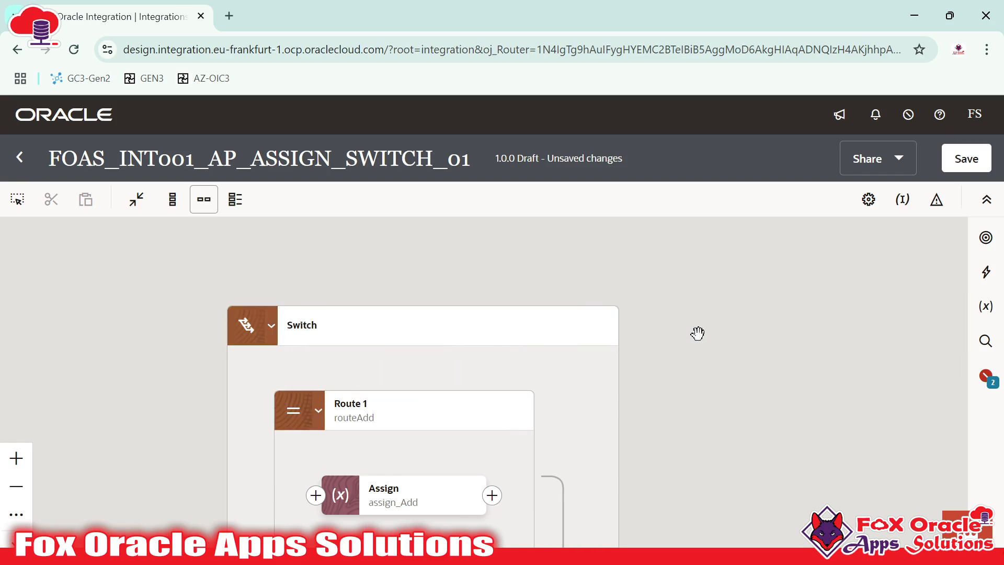
click(604, 332)
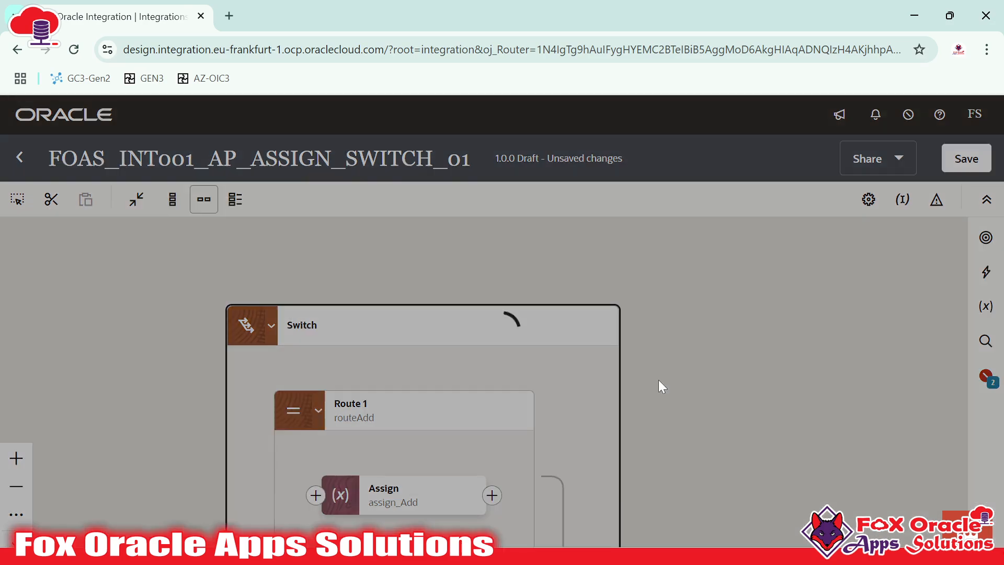
click(653, 445)
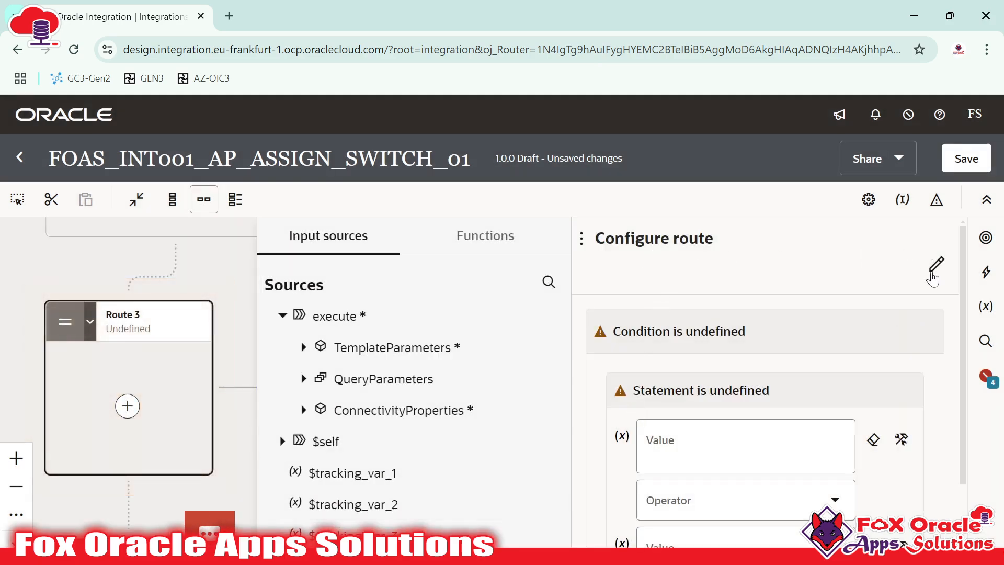
Name the new third route routeMul.
click(681, 274)
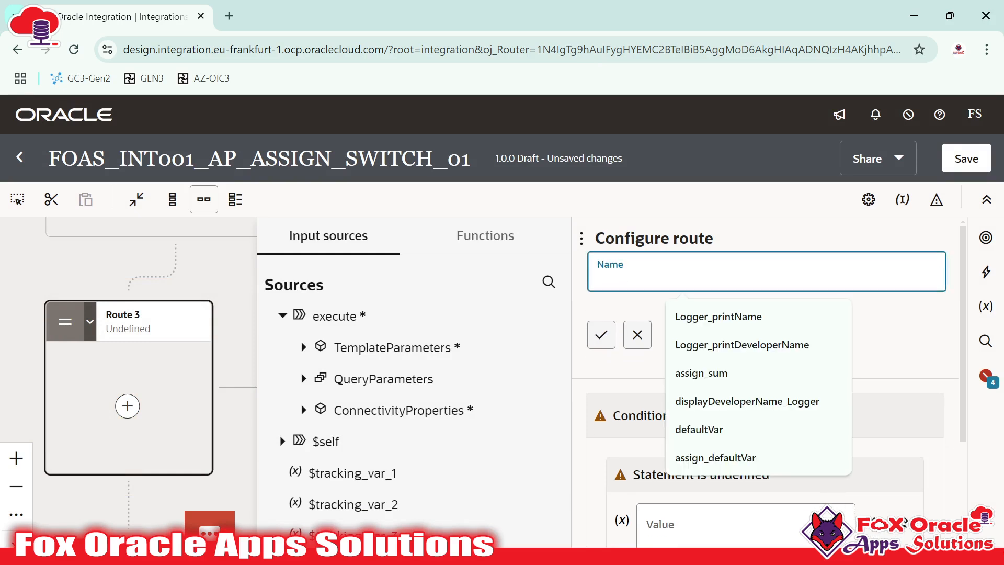
text(route)
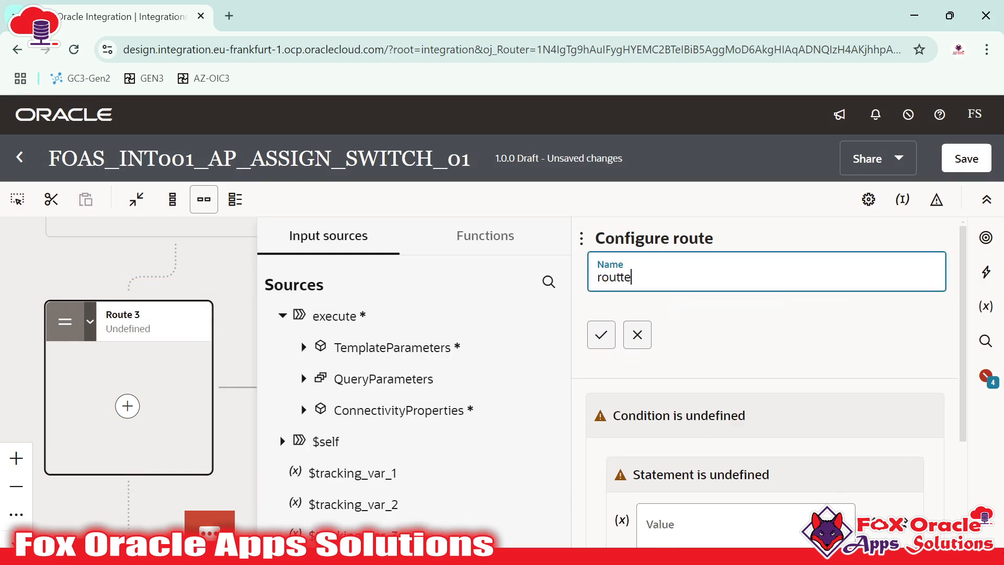
text(MU)
key(BackSpace)
click(601, 334)
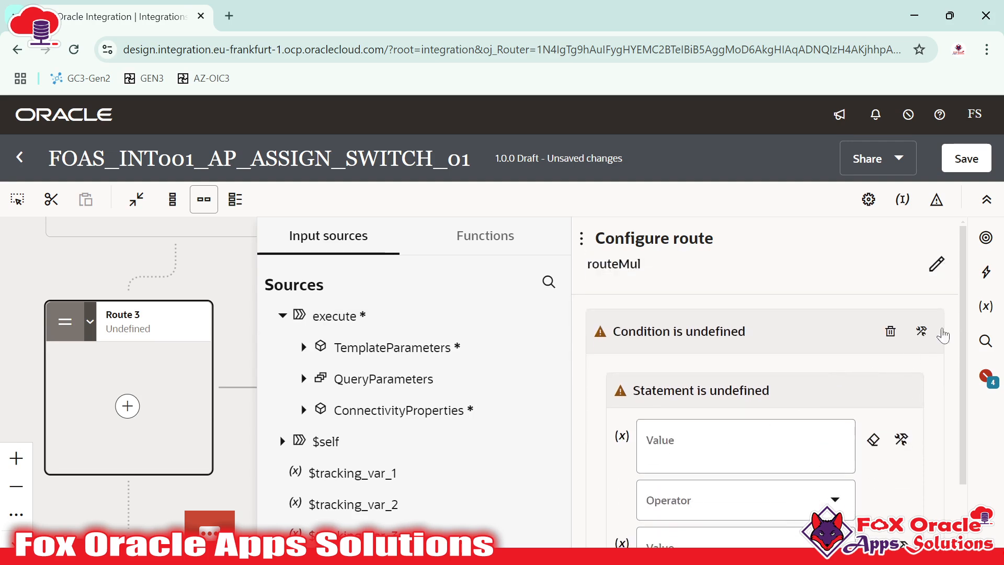
Use the P_OPERATION query parameter as the first value of routeMul's condition, with = as the operator.
scroll(640, 404, down, 2)
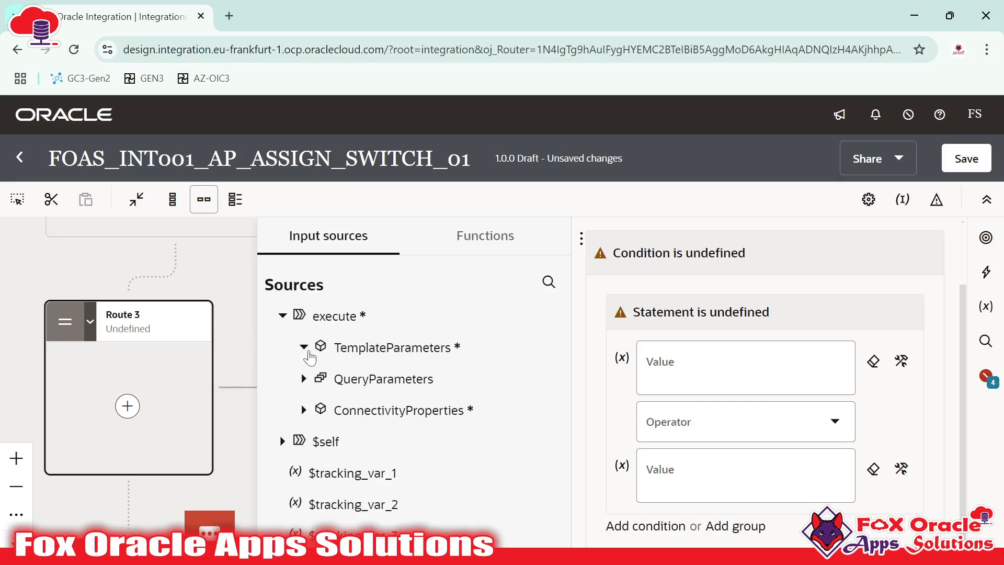
click(307, 351)
click(303, 442)
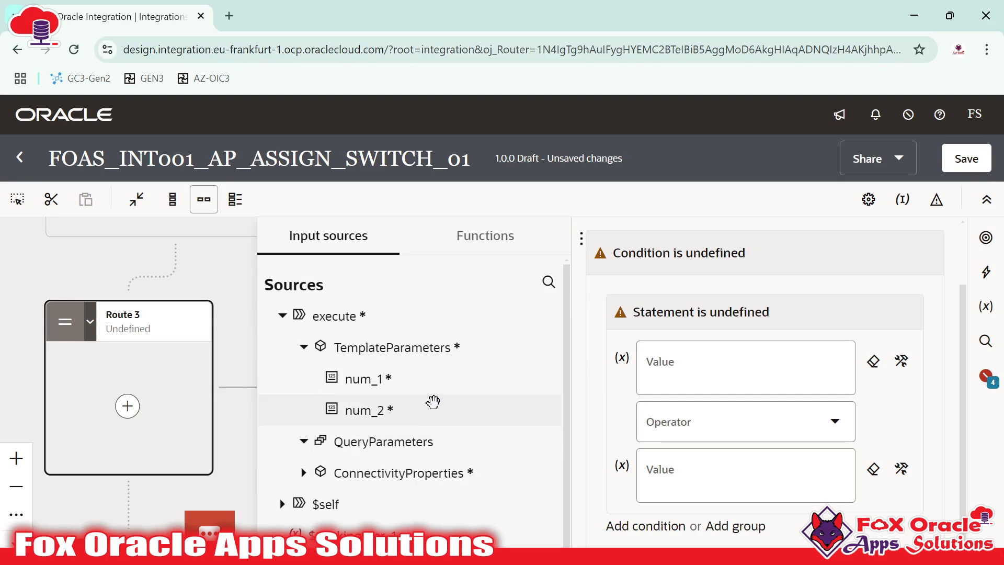
scroll(433, 401, down, 1)
drag(403, 420, 773, 368)
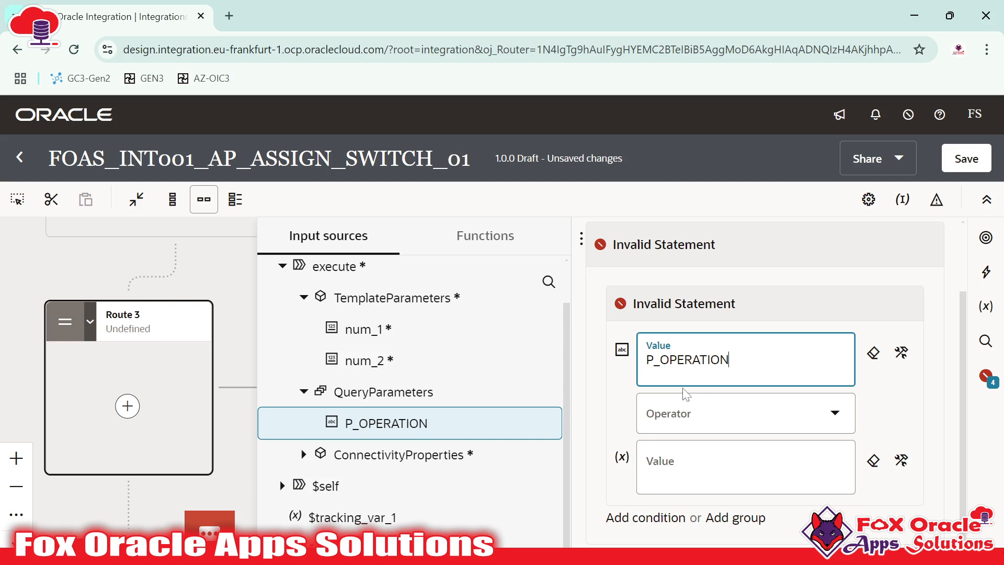
click(679, 413)
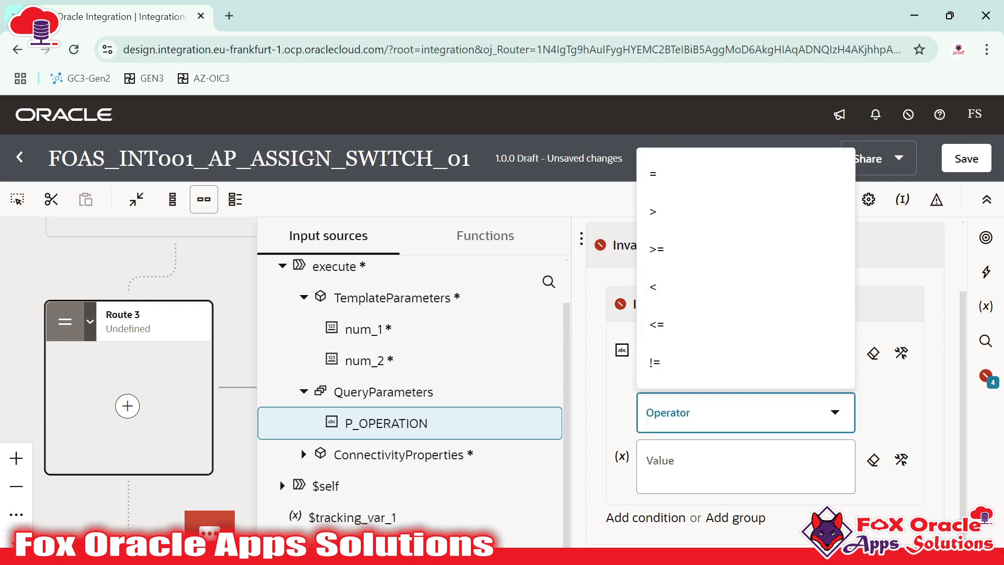
click(674, 168)
Set the comparison value of routeMul's condition to 'MUL' and close the route configuration.
click(649, 460)
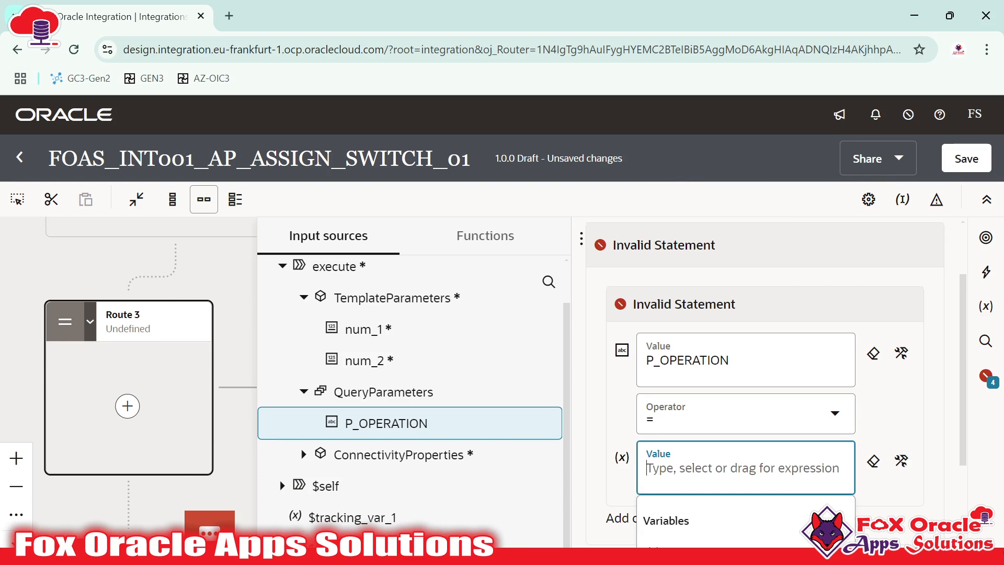
scroll(669, 325, up, 3)
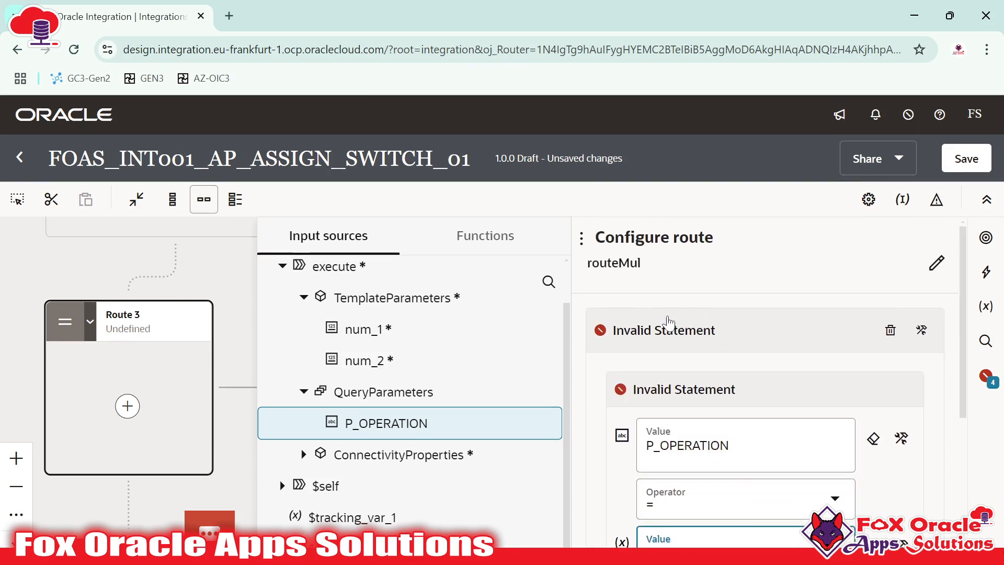
scroll(700, 418, down, 3)
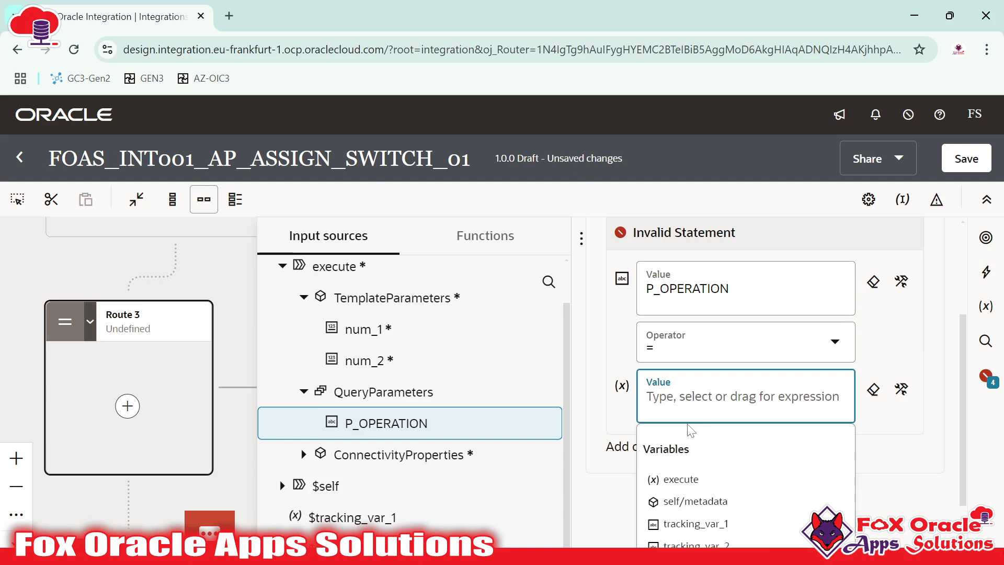
text('MUL)
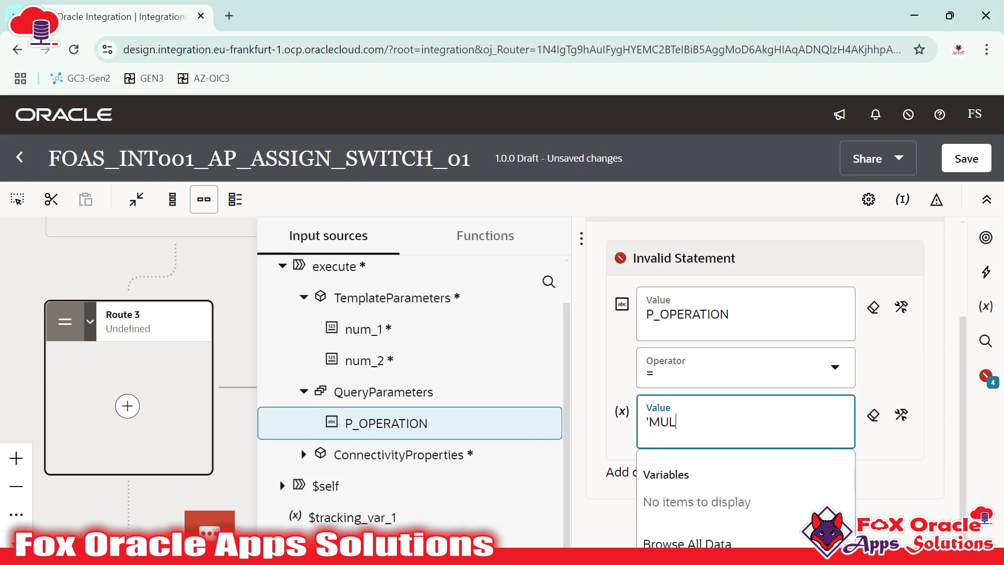
text(')
click(782, 306)
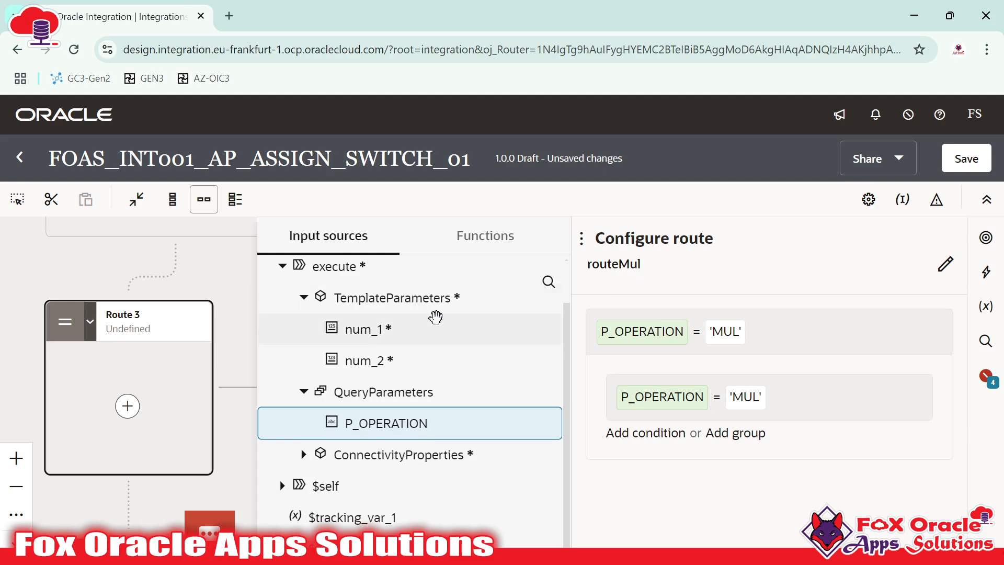
key(ctrl+s)
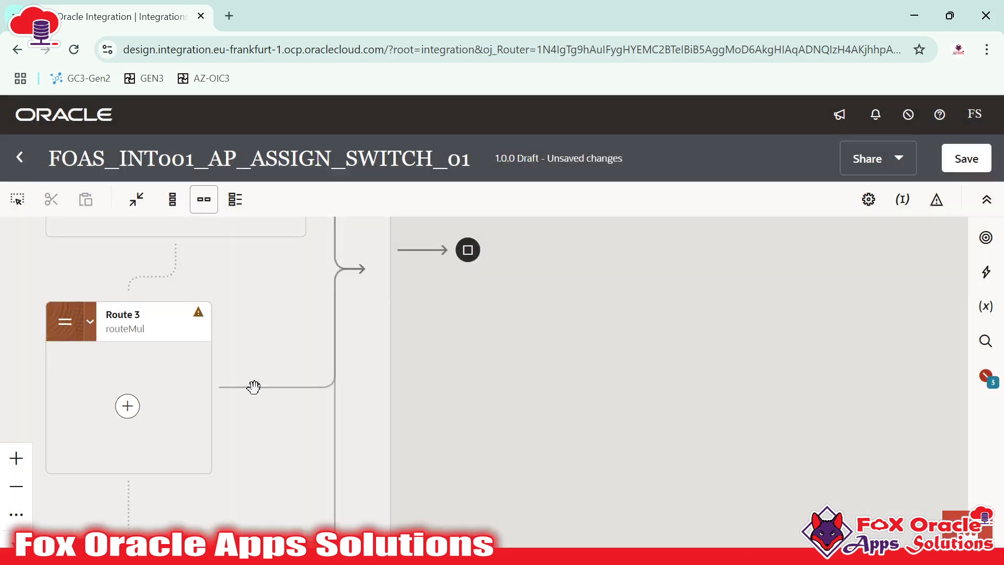
Add an Assign action inside the routeMul branch of the Switch.
drag(305, 352, 680, 336)
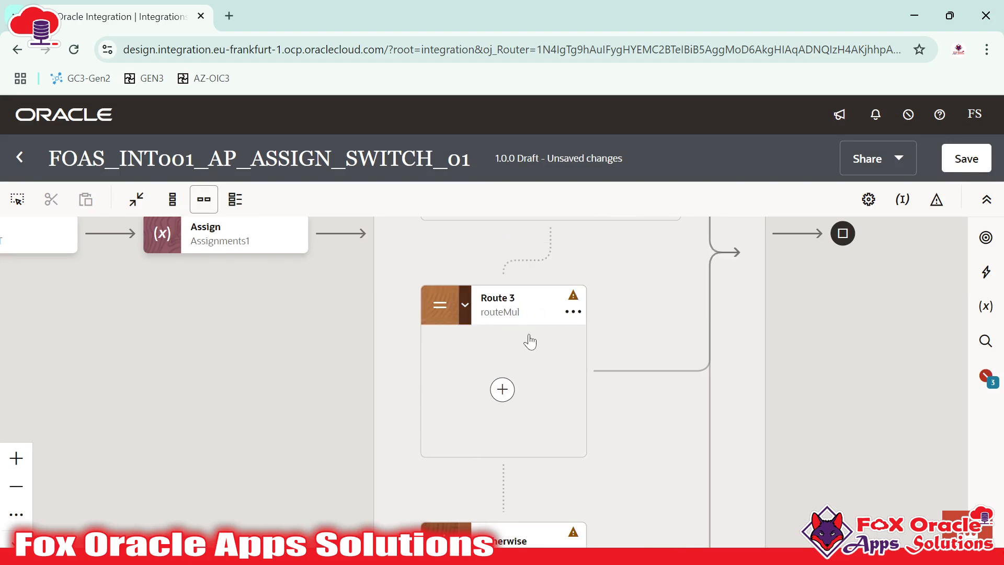
click(501, 390)
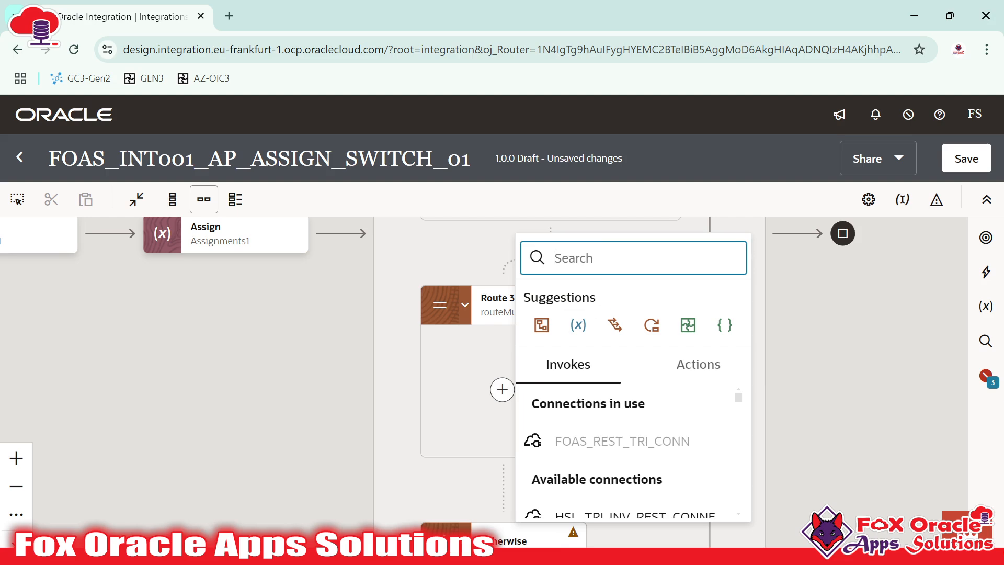
text(assi)
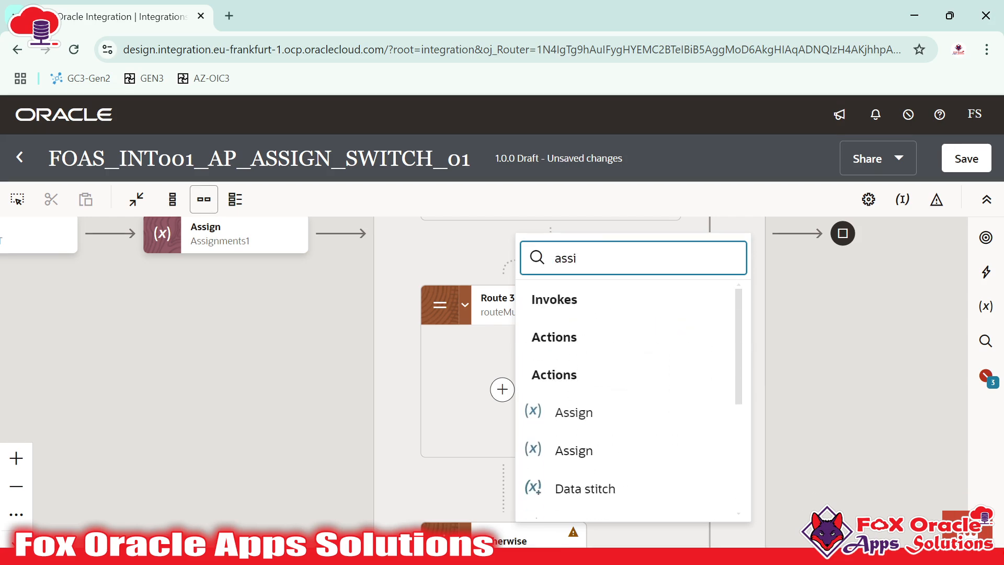
click(560, 408)
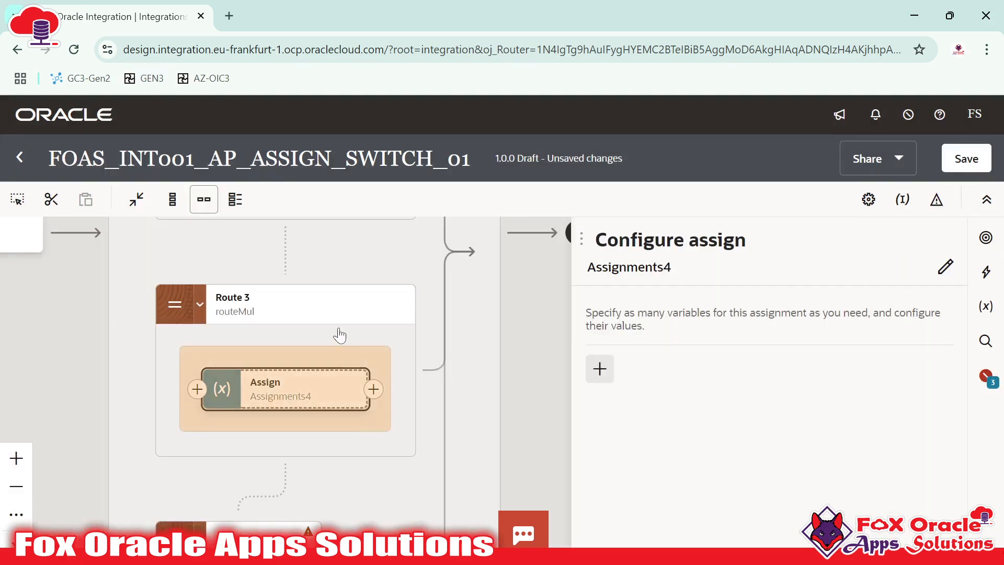
Add an assignment to the routeMul Assign action with var_result as its variable.
click(599, 370)
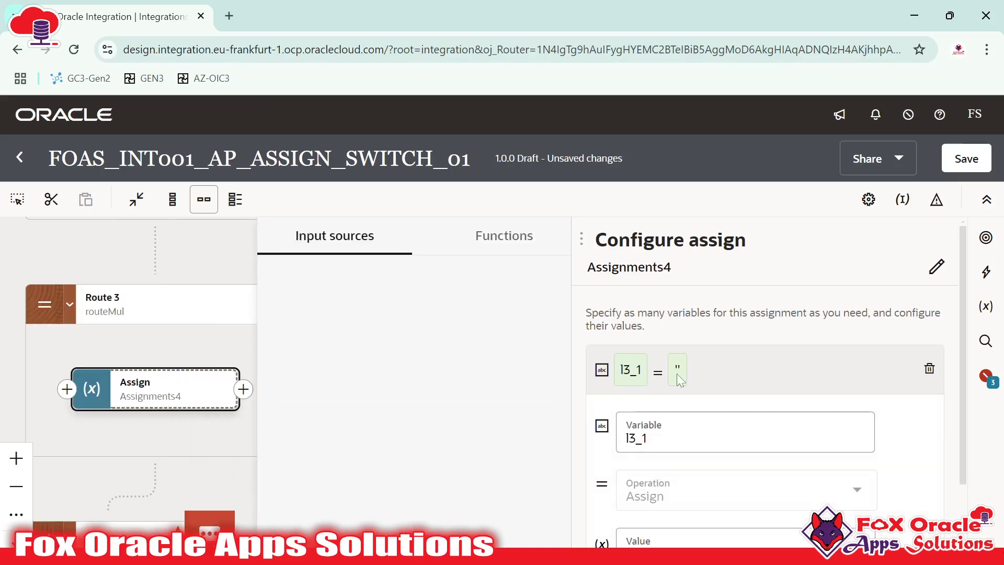
scroll(692, 486, down, 2)
click(669, 472)
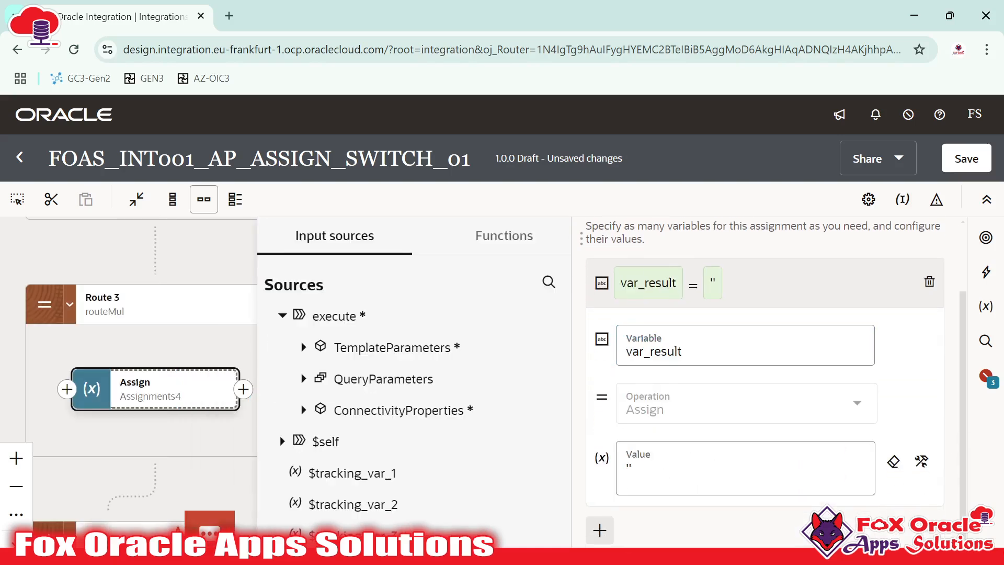
In developer view, replace the empty string value of var_result with the expression skeleton () - ().
drag(642, 470, 555, 456)
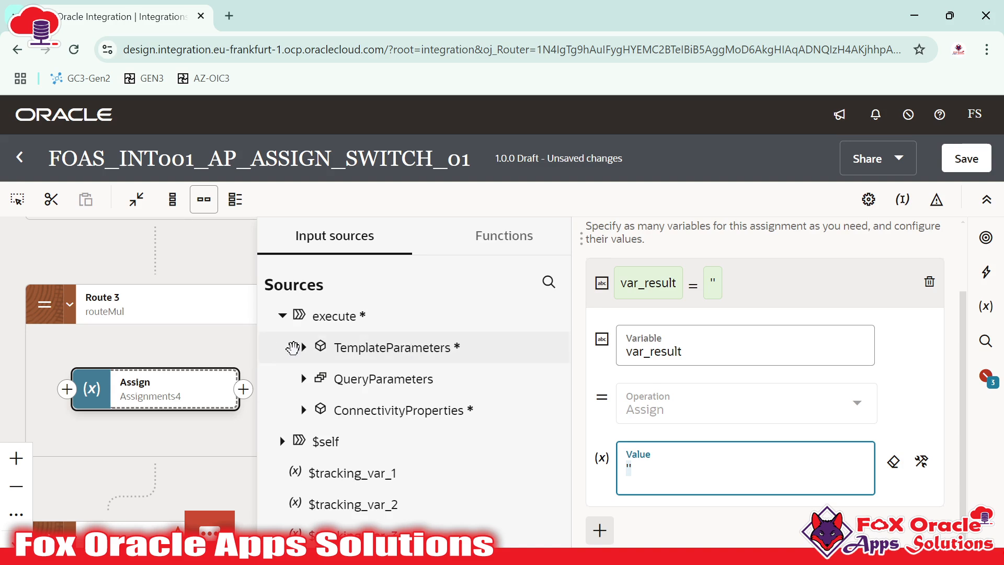
click(920, 465)
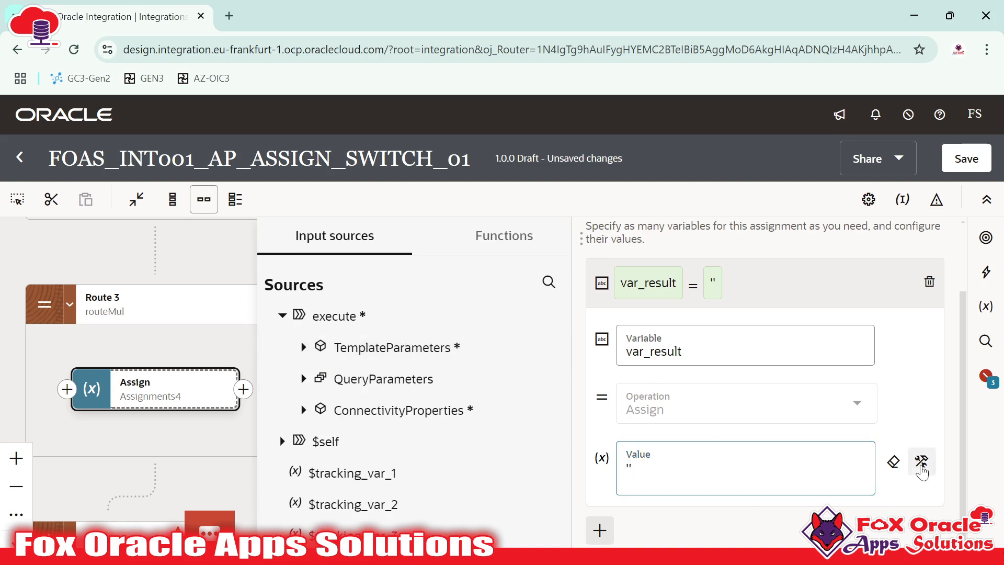
drag(638, 470, 597, 461)
key(BackSpace)
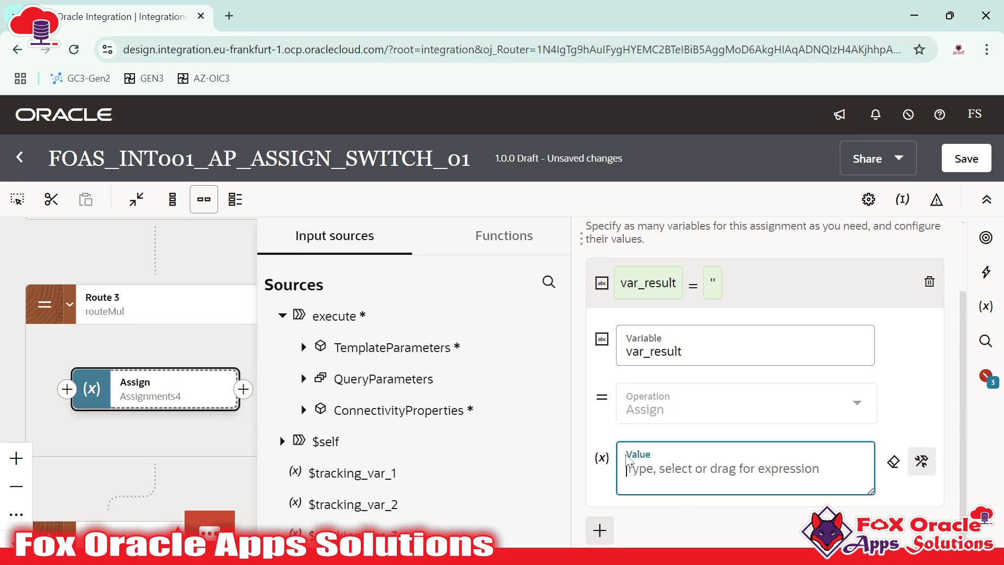
text(0)
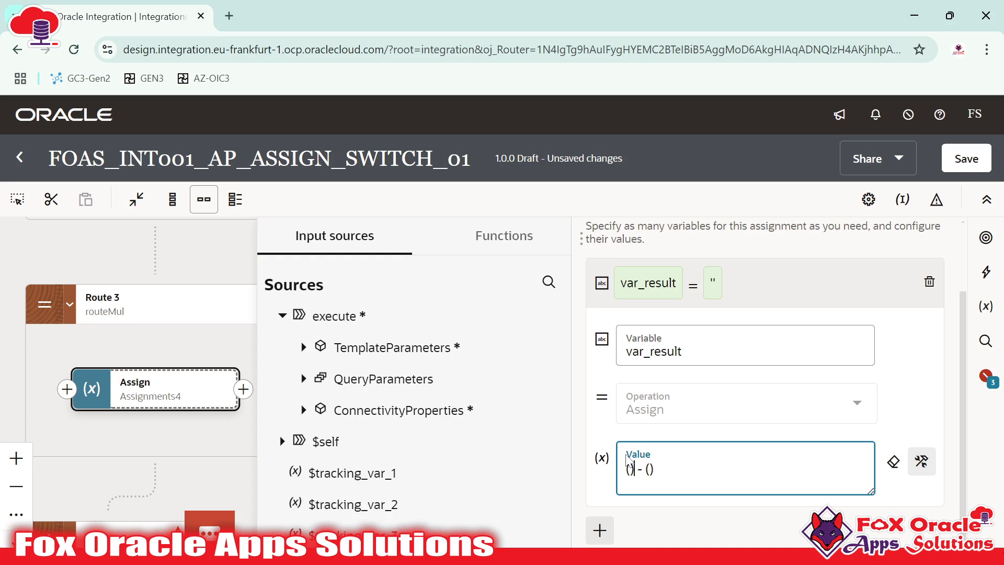
Change the expression's operator to * and place the num_1 template parameter inside the first parentheses.
click(306, 346)
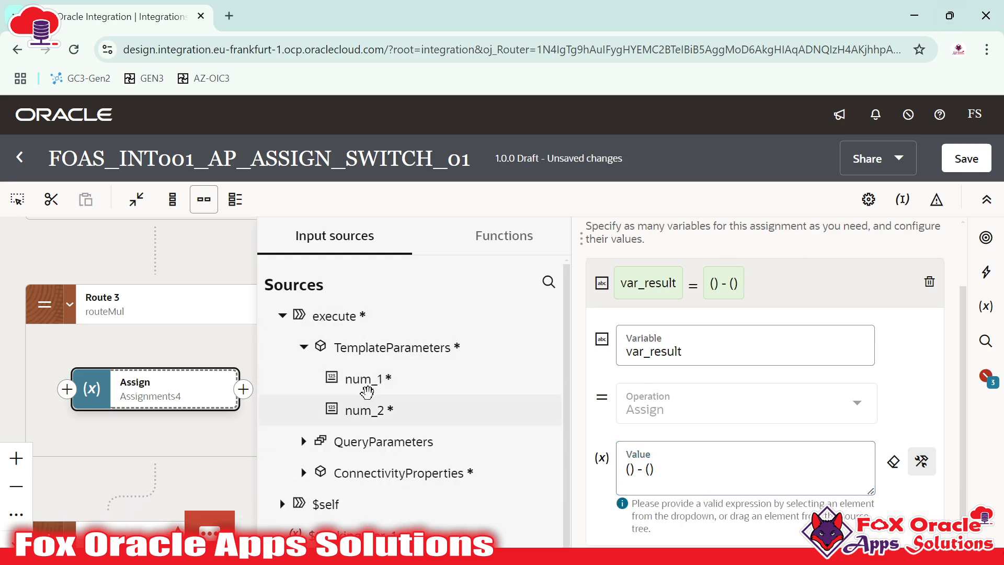
drag(366, 380, 717, 474)
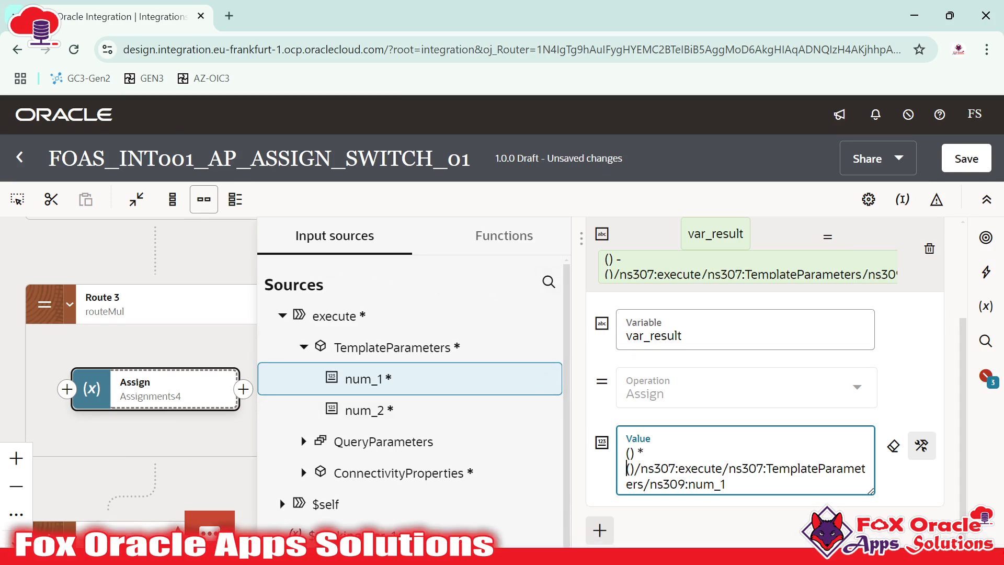
drag(627, 468, 748, 498)
key(ctrl+c)
key(BackSpace)
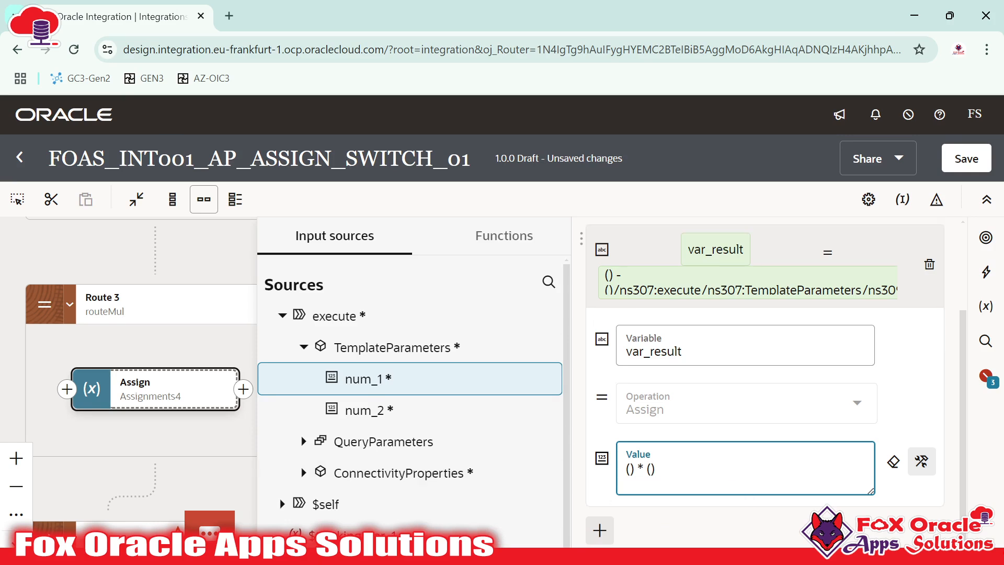
key(ctrl+v)
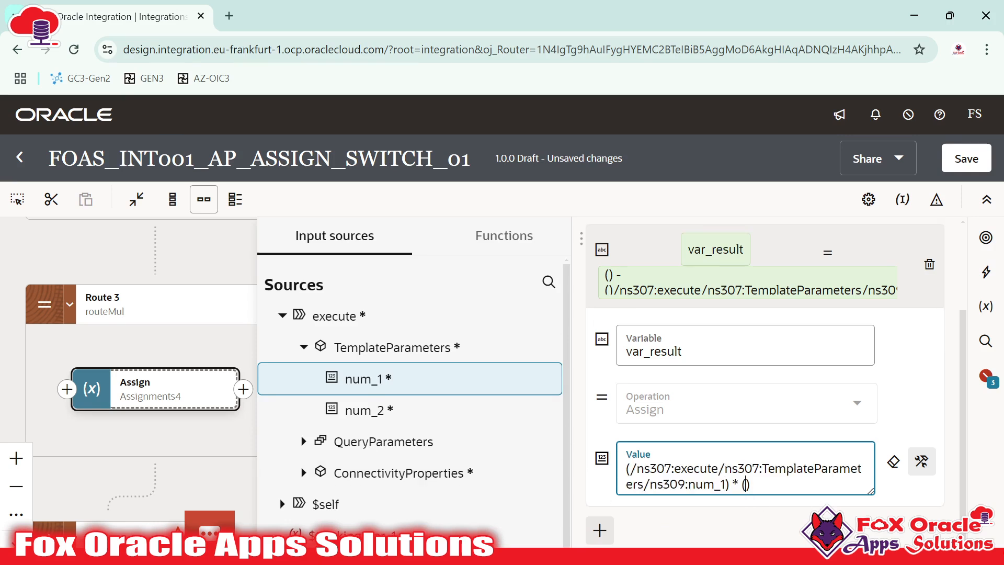
Place the num_2 template parameter inside the second parentheses and finish editing the var_result assignment.
drag(370, 410, 736, 492)
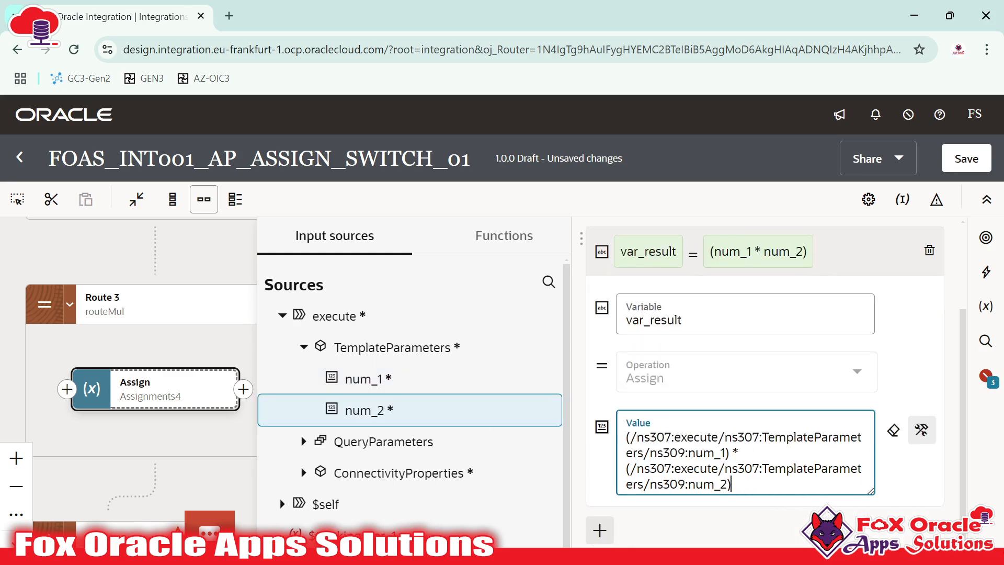
scroll(733, 485, up, 3)
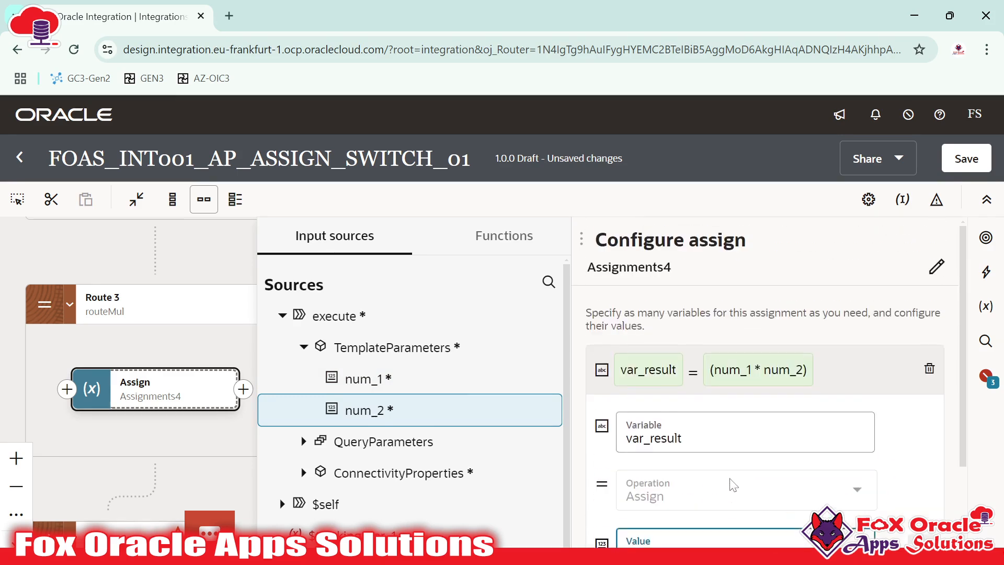
click(833, 372)
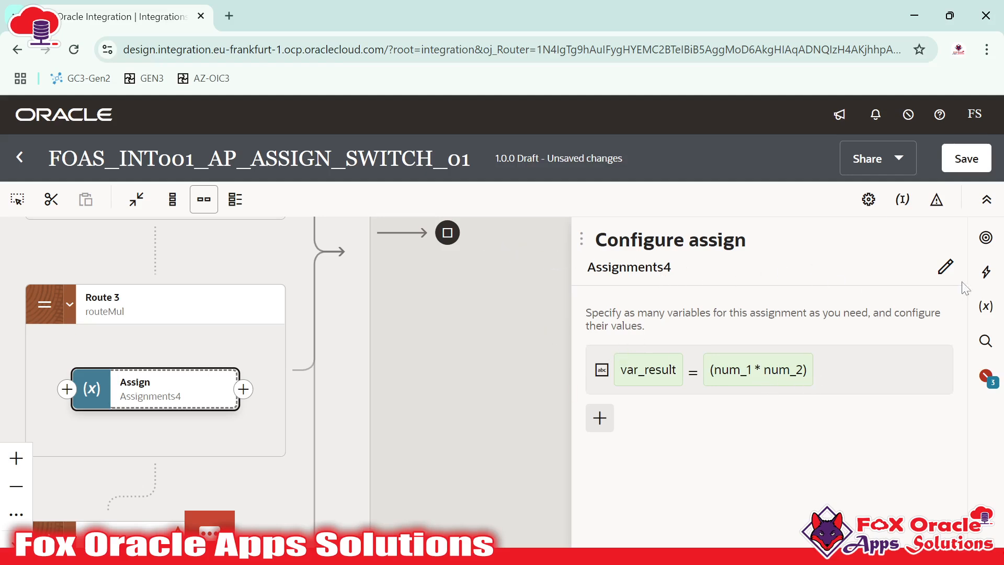
Rename the routeMul Assign action as assign_mul and close its configuration.
click(944, 268)
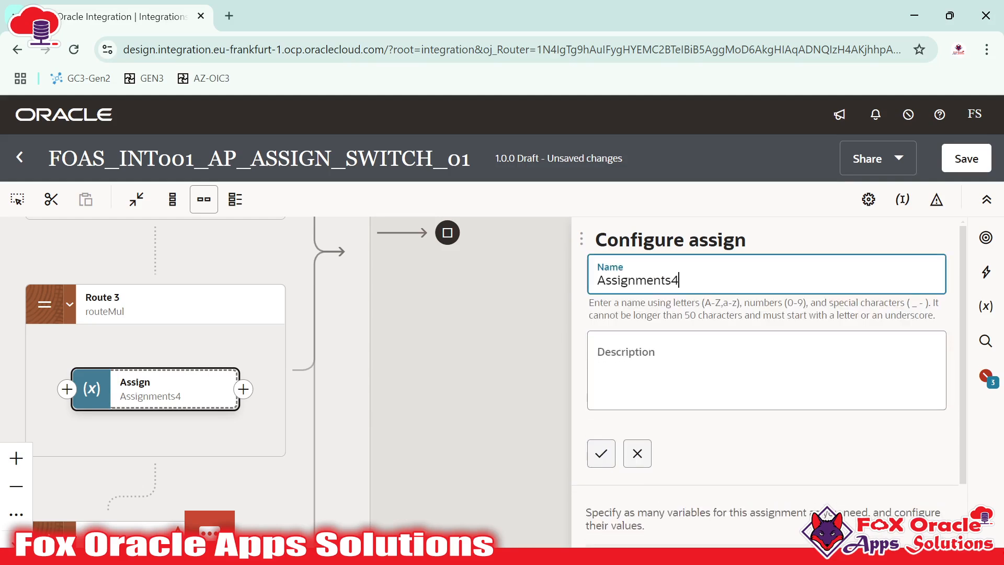
text(assig)
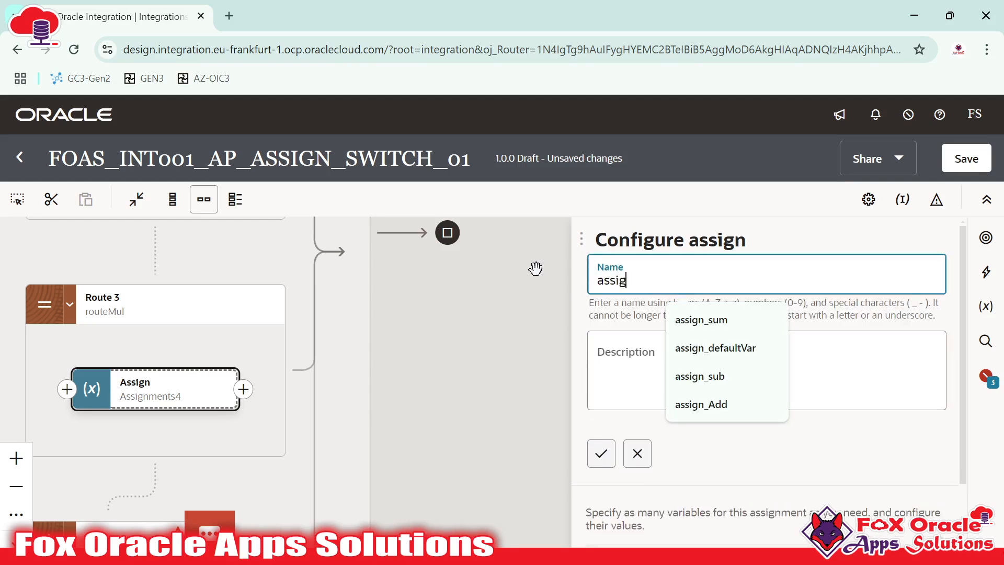
text(n_mul)
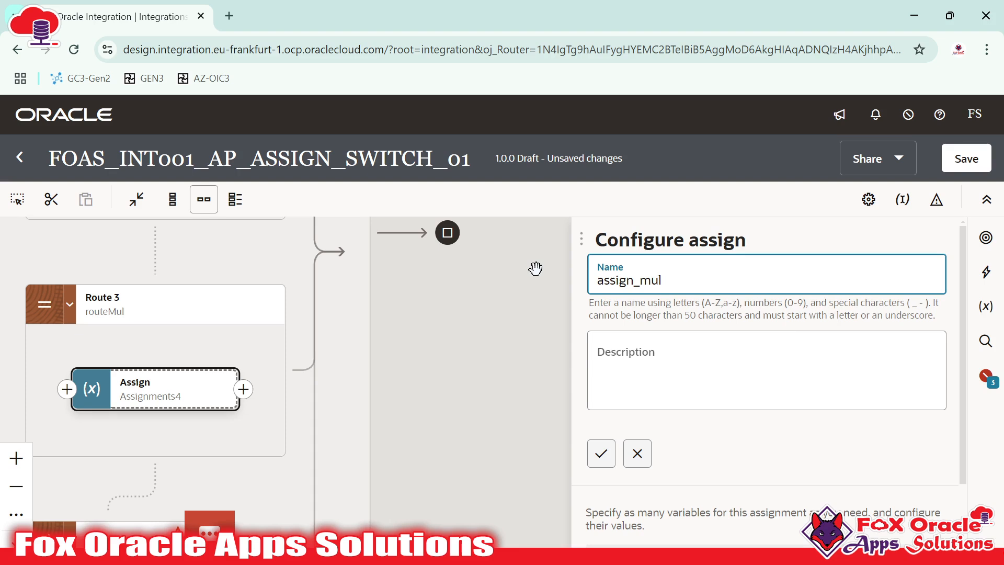
click(609, 459)
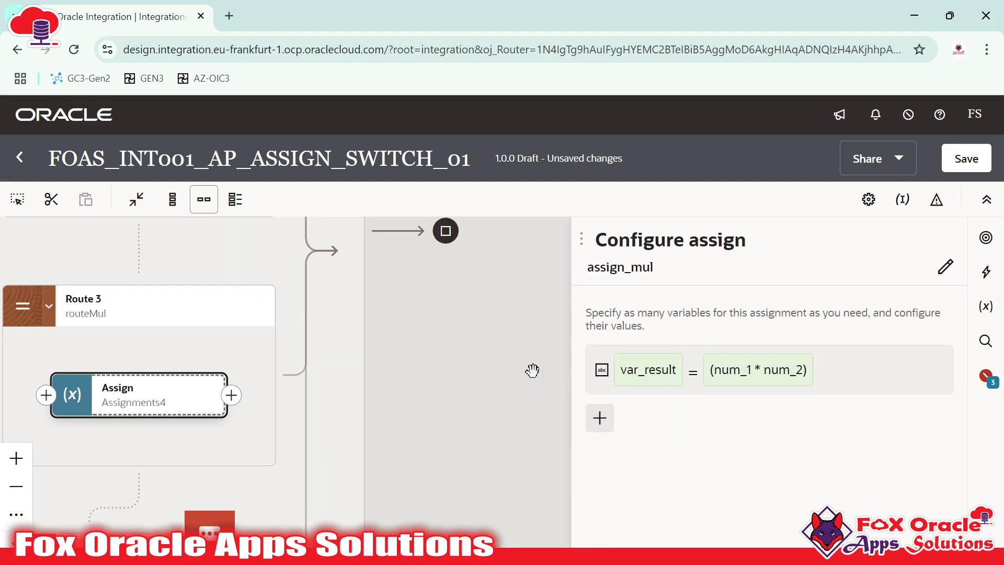
click(451, 337)
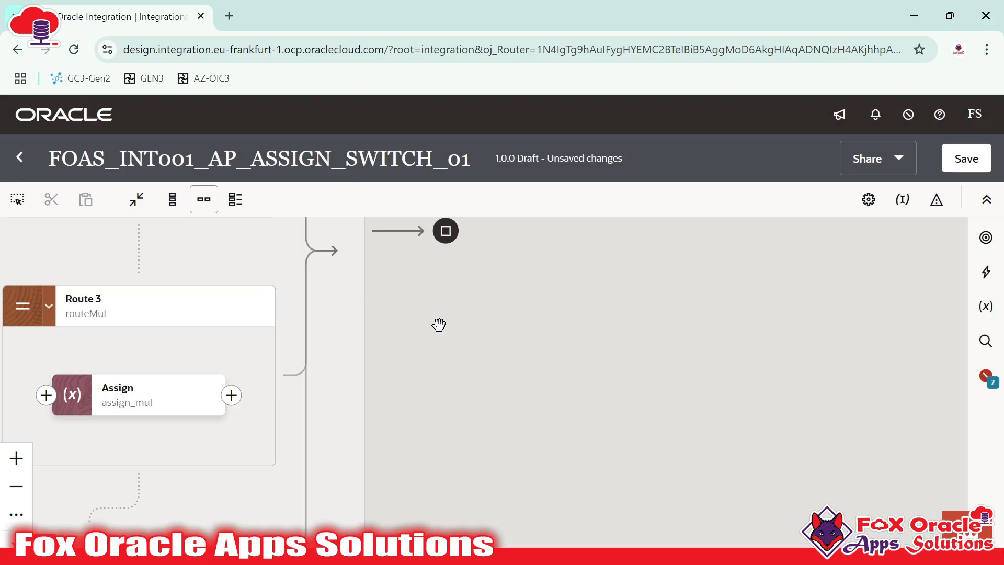
Add an Assign action inside the Otherwise branch of the Switch.
drag(394, 301, 822, 391)
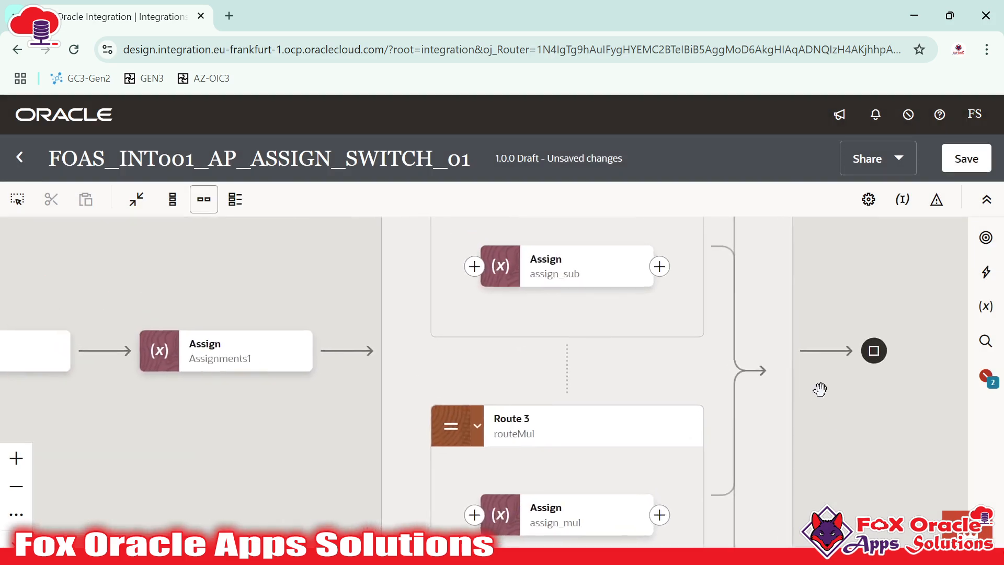
scroll(784, 402, up, 4)
drag(673, 365, 664, 464)
drag(663, 259, 654, 403)
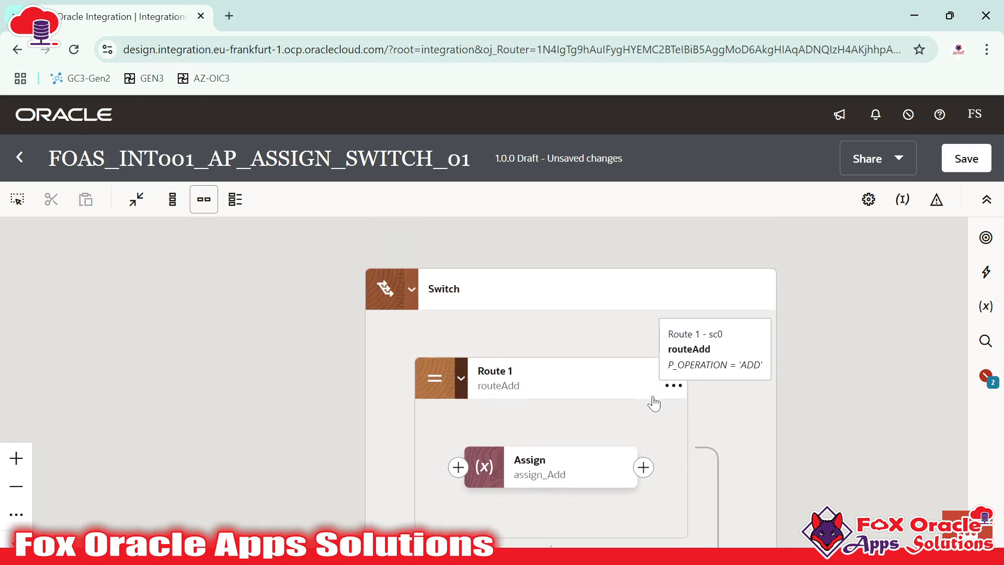
drag(609, 536, 658, 148)
drag(634, 420, 537, 239)
scroll(537, 239, down, 5)
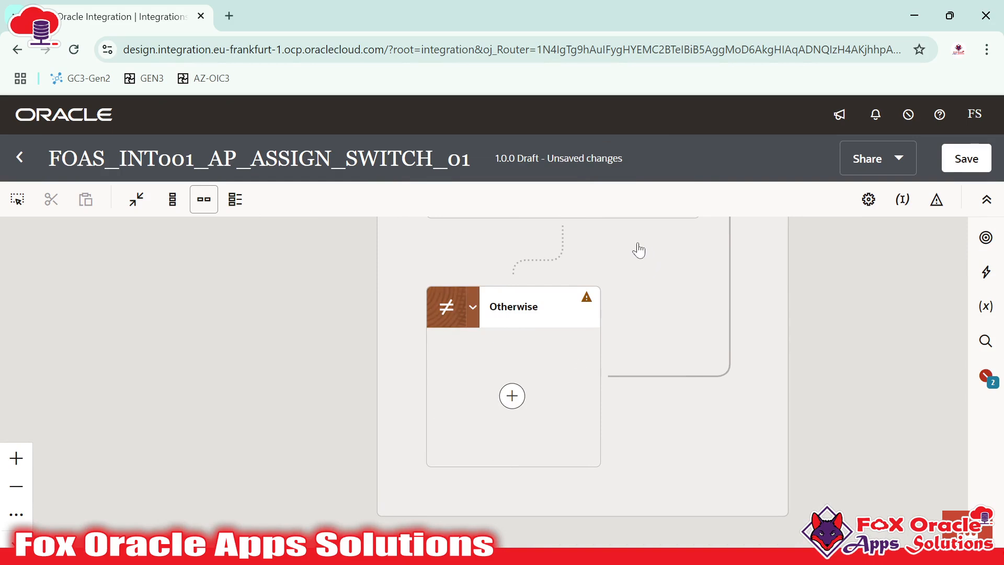
click(985, 272)
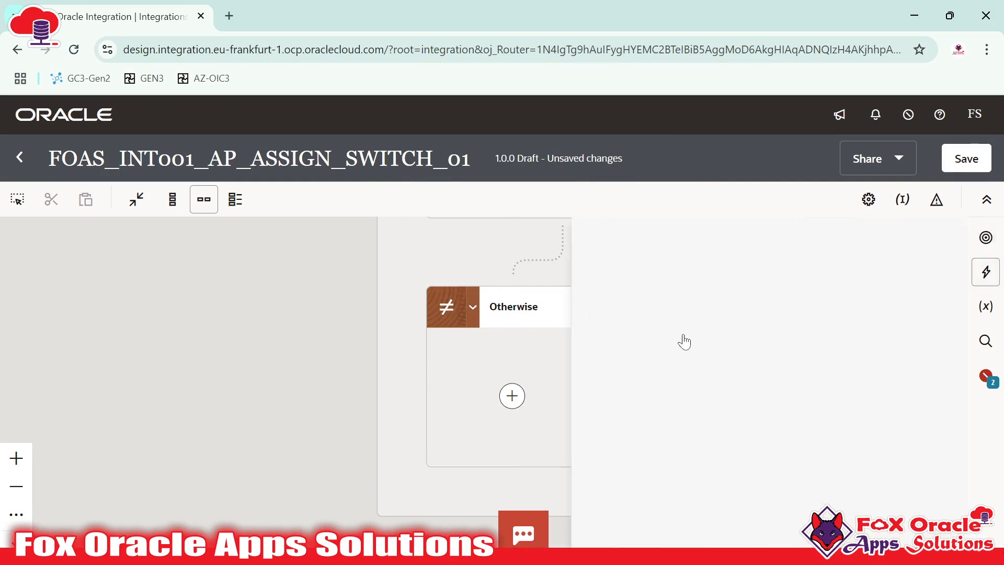
drag(620, 314, 516, 399)
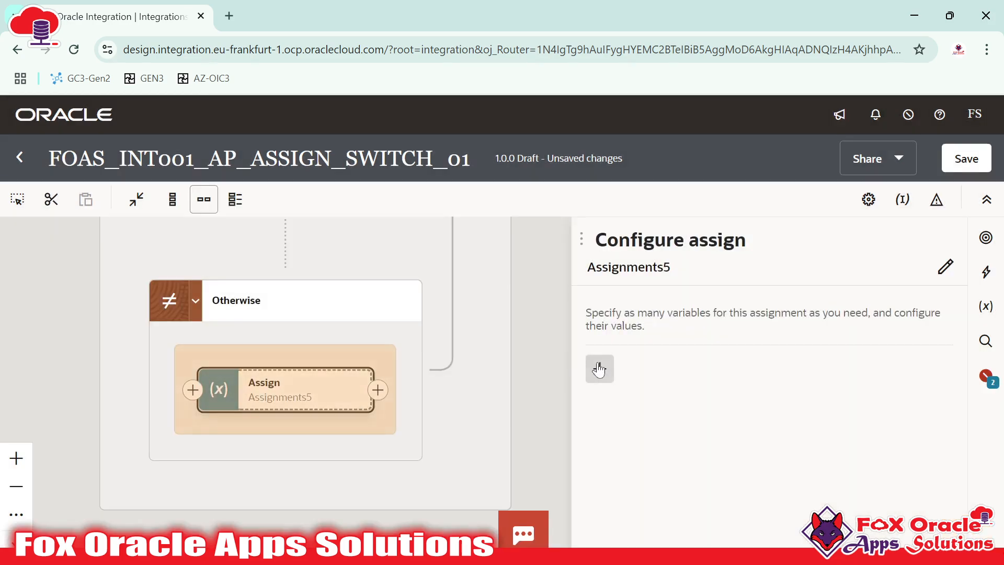
Add an assignment to the Otherwise Assign action with var_result as its variable.
click(599, 369)
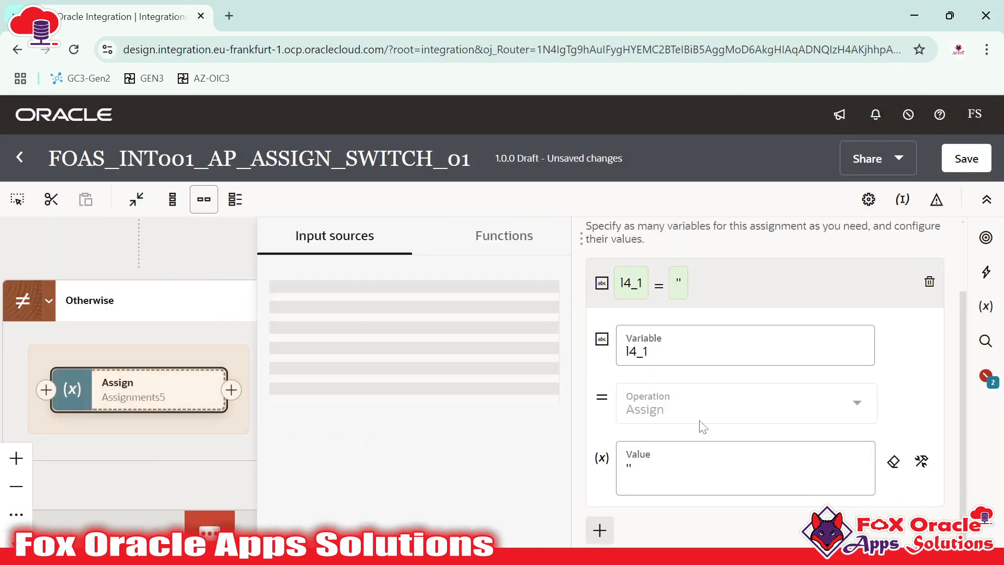
click(666, 352)
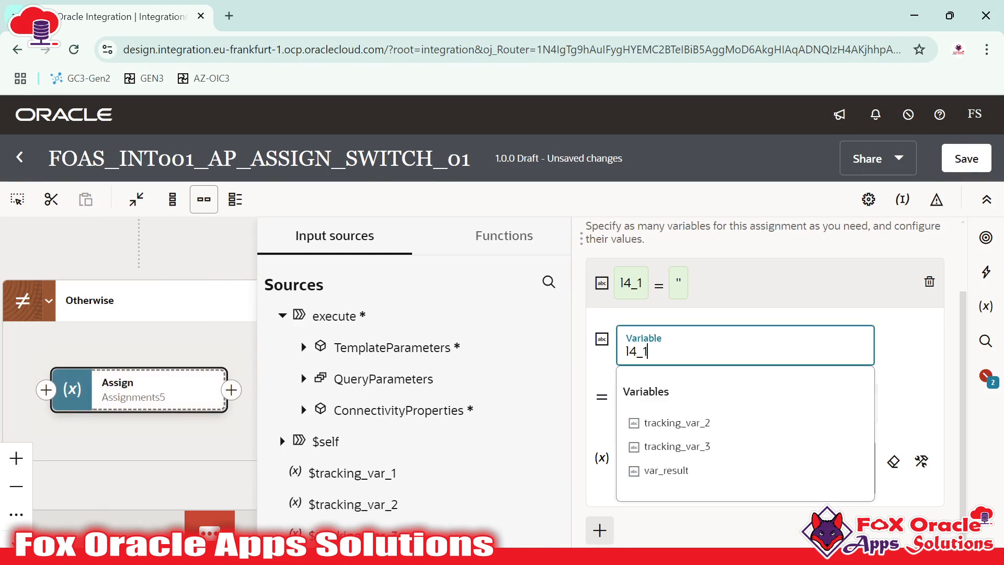
click(668, 471)
Replace the empty string value of var_result with 'The operation you provided is not correct.', including the single quotes.
click(668, 454)
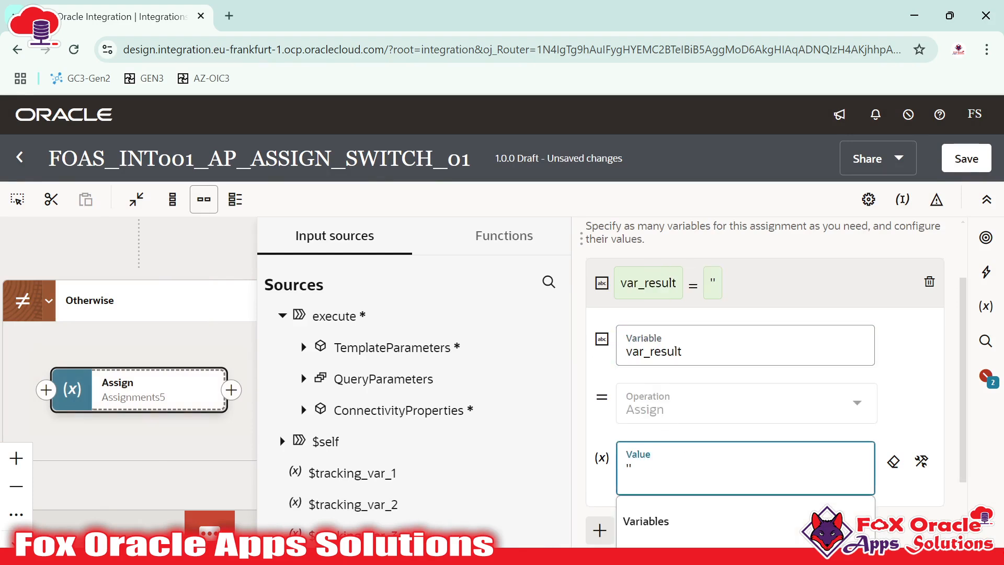
key(BackSpace)
key(BackSpace)
text(')
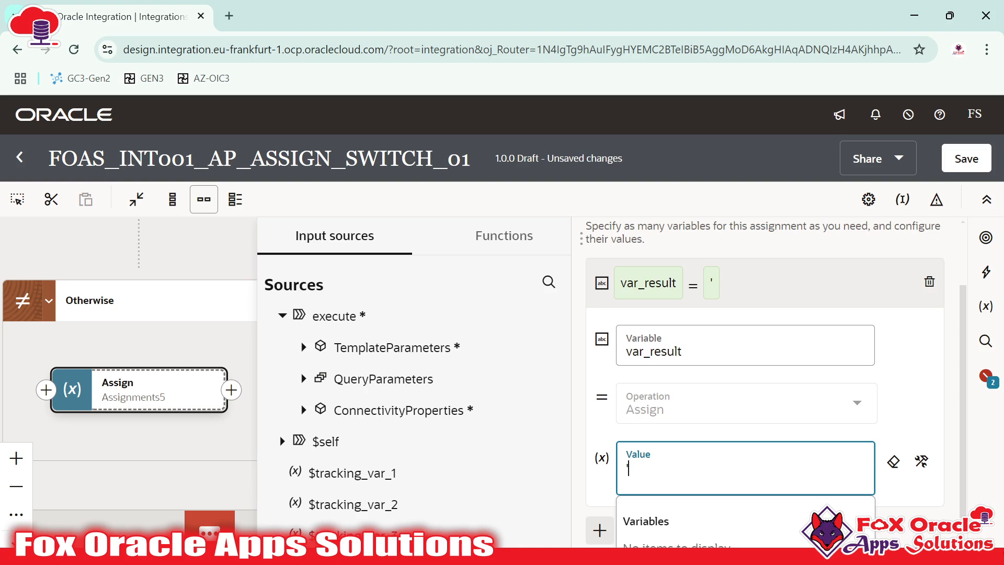
text(The ope)
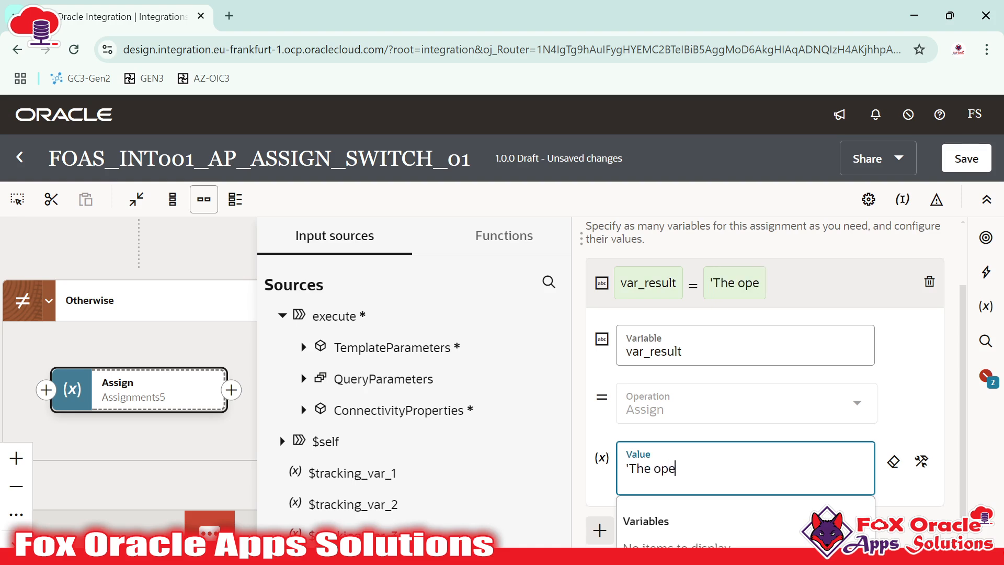
text(ration you pro)
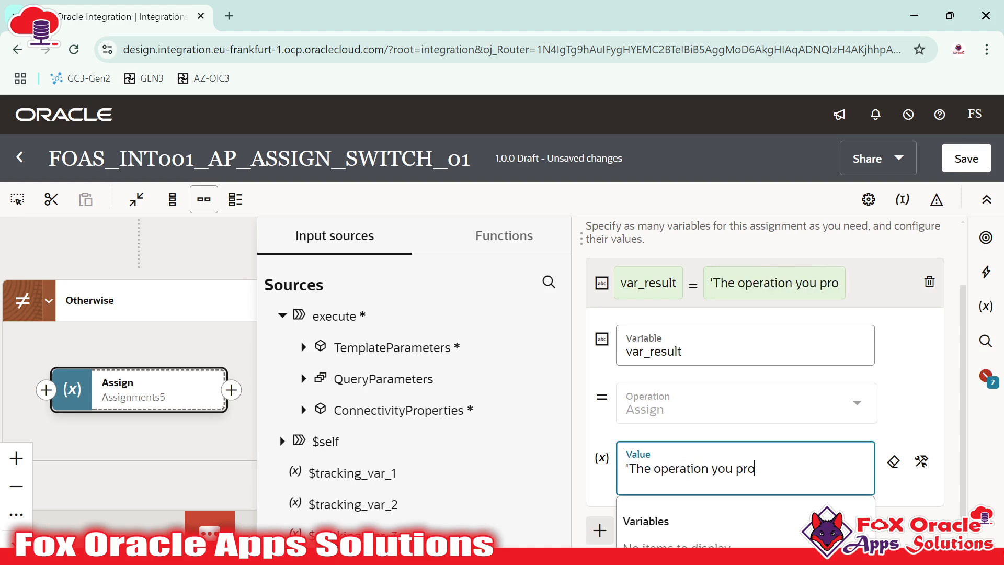
text(vie)
key(BackSpace)
key(BackSpace)
text(ided is n)
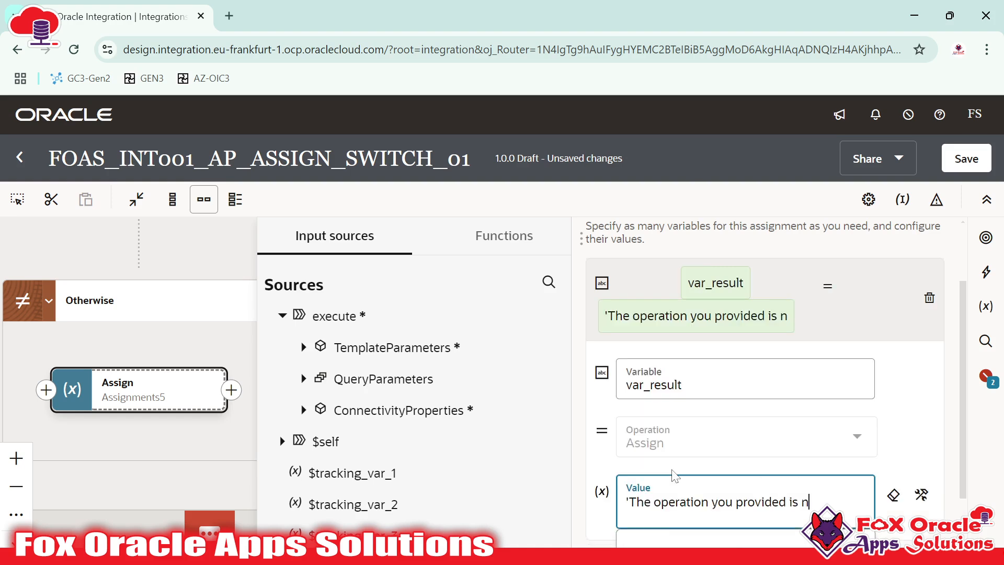
text(ot corre)
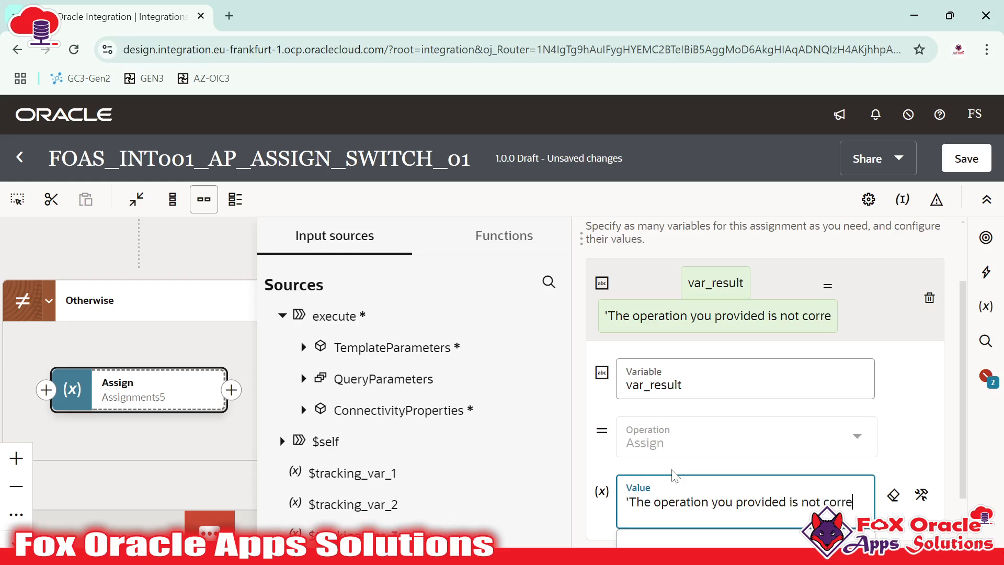
text(ct.')
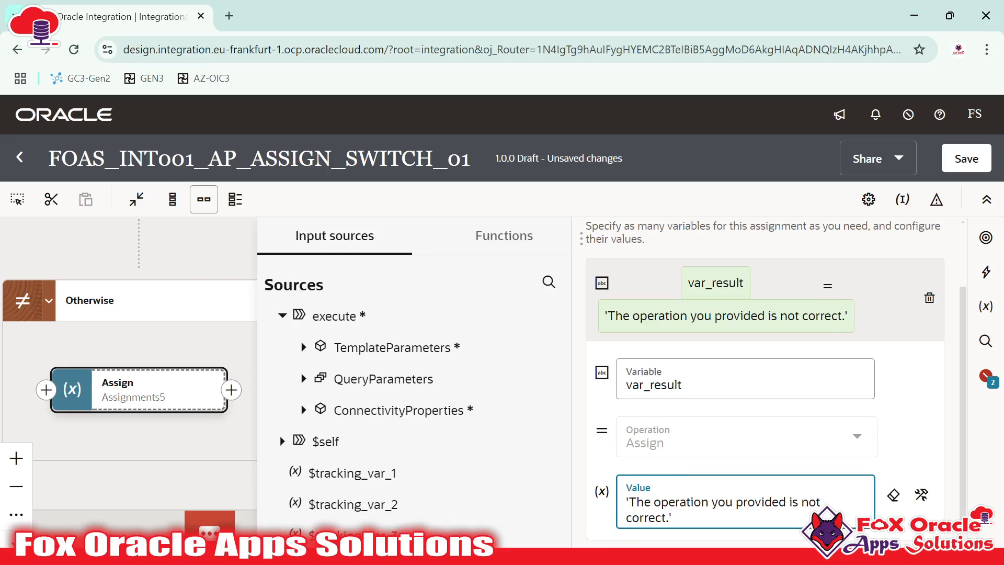
Change the word "operation" to "operator" in the var_result message and finish editing the assignment.
double_click(690, 501)
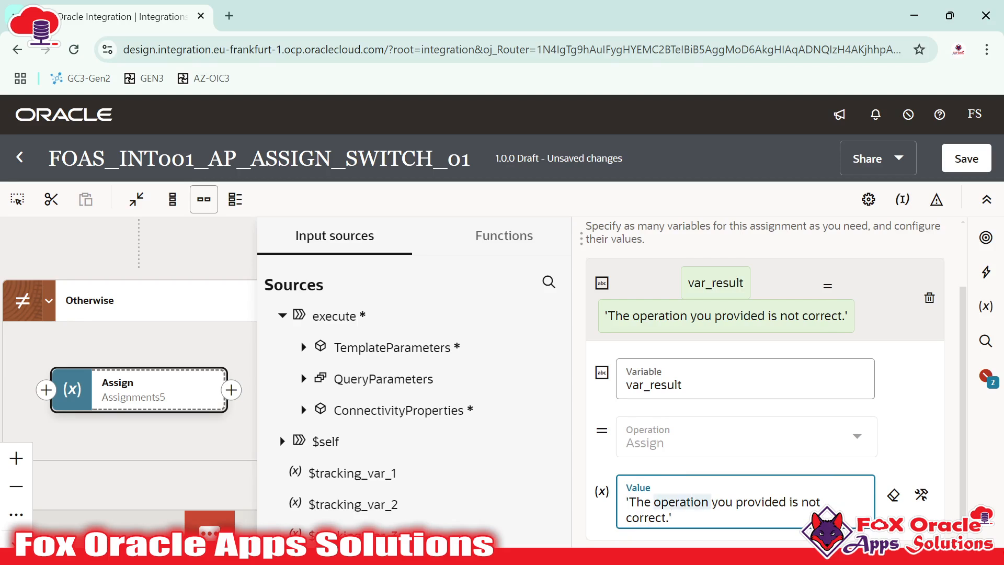
text(operat)
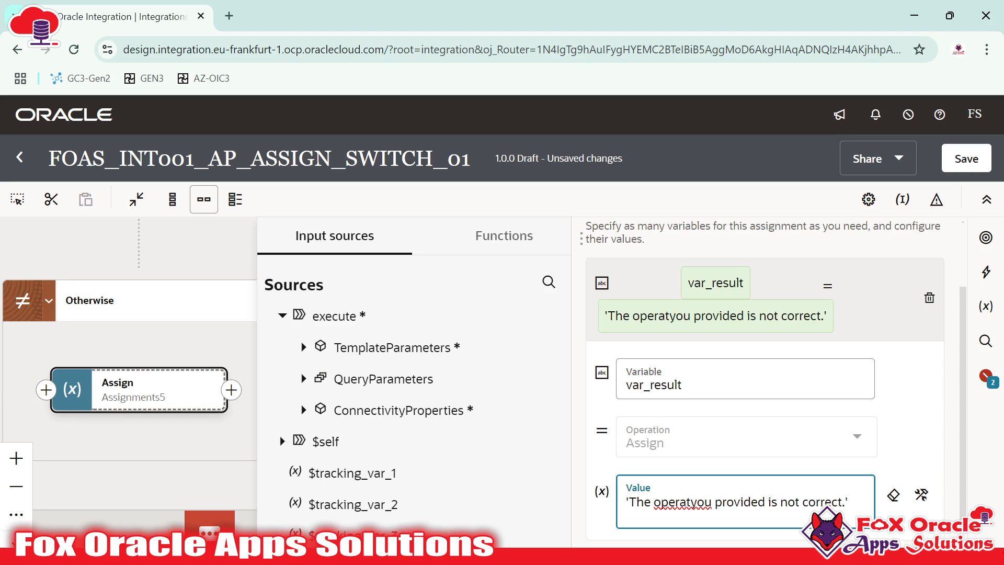
text(or)
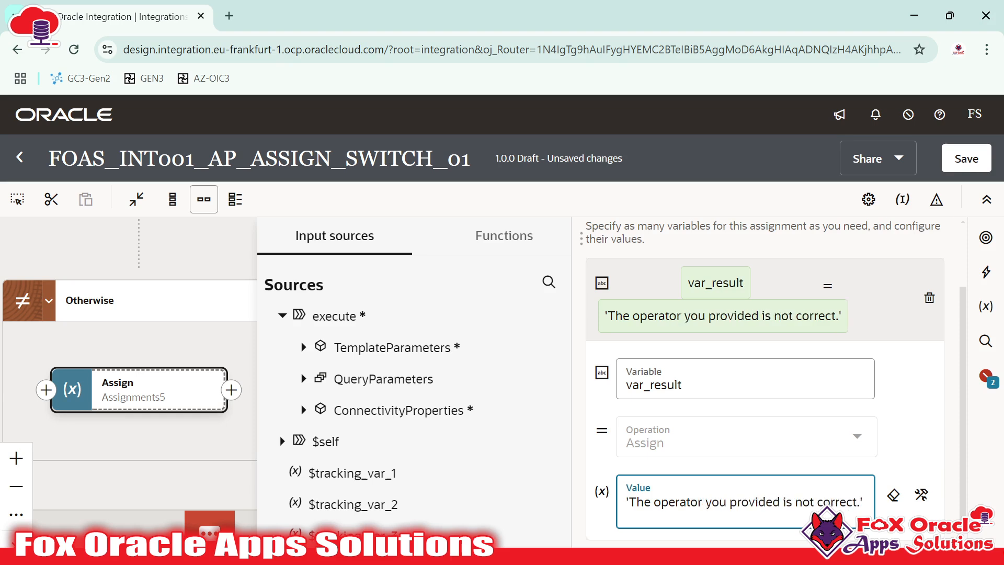
click(749, 284)
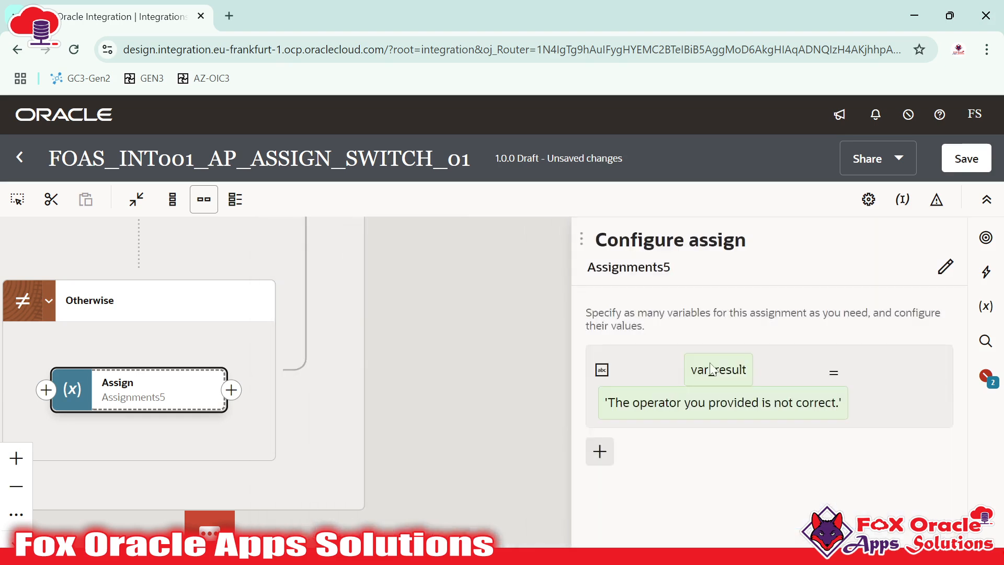
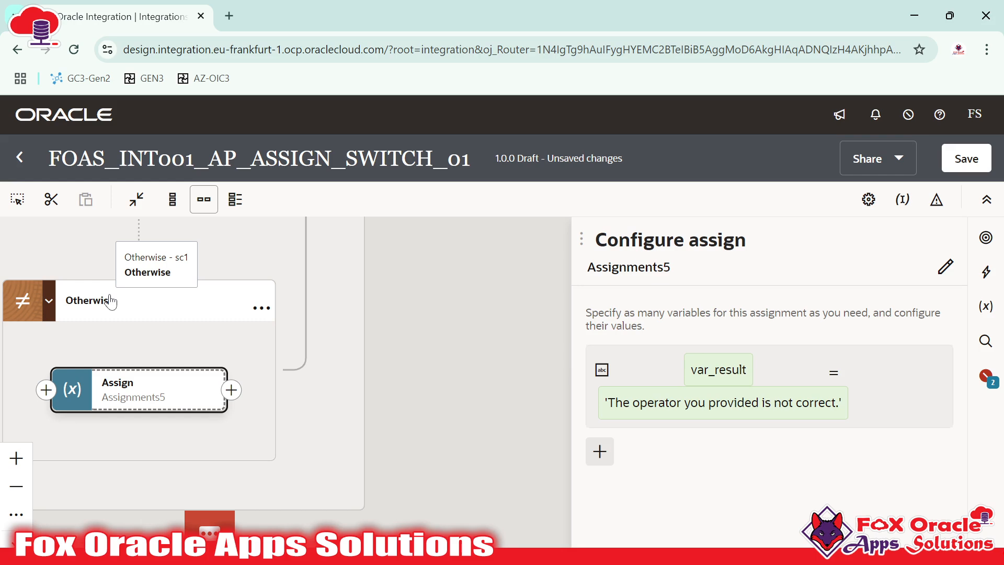
Close the Otherwise Assign configuration, save the integration and dismiss the confirmation.
drag(188, 331, 290, 347)
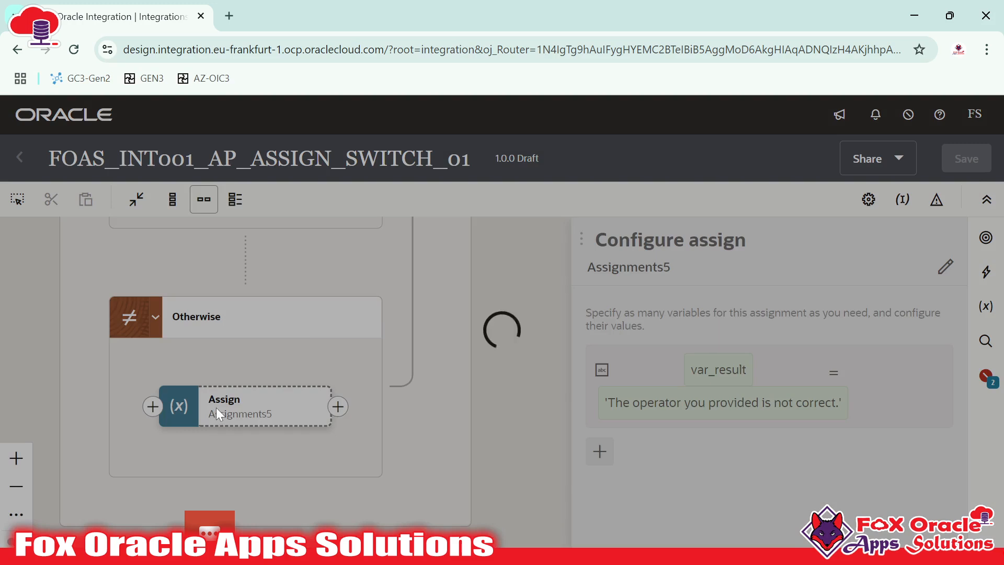
click(228, 433)
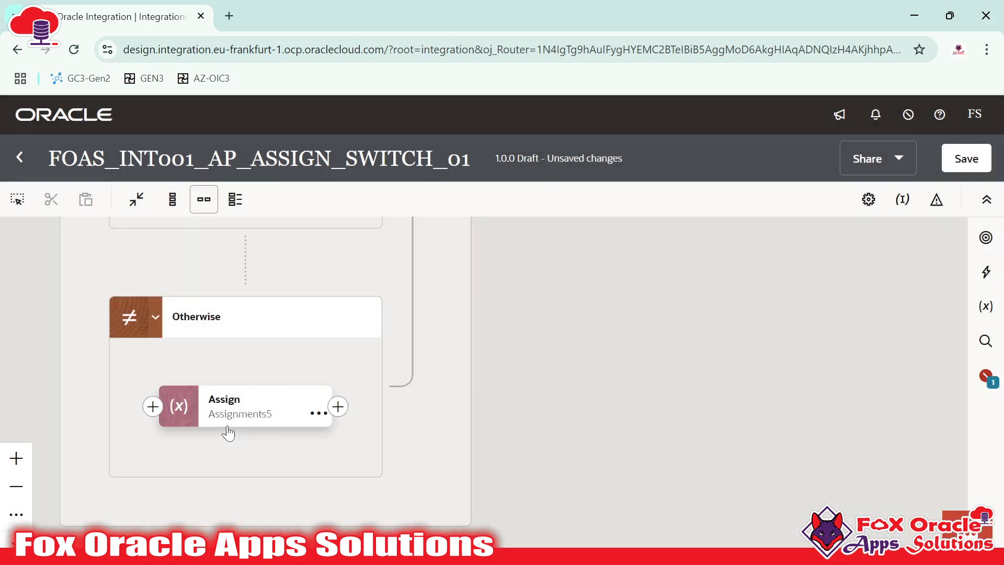
click(964, 159)
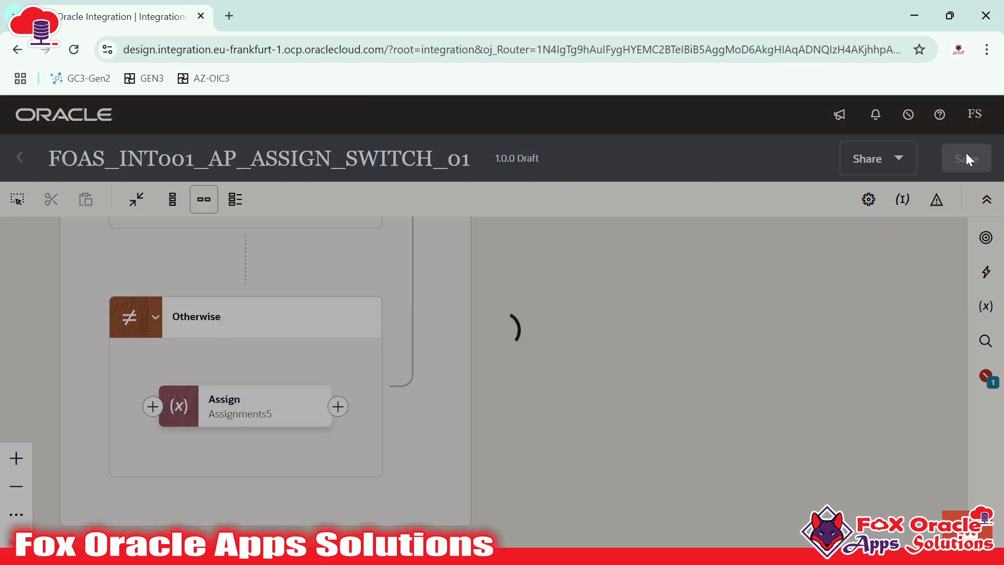
scroll(340, 478, down, 5)
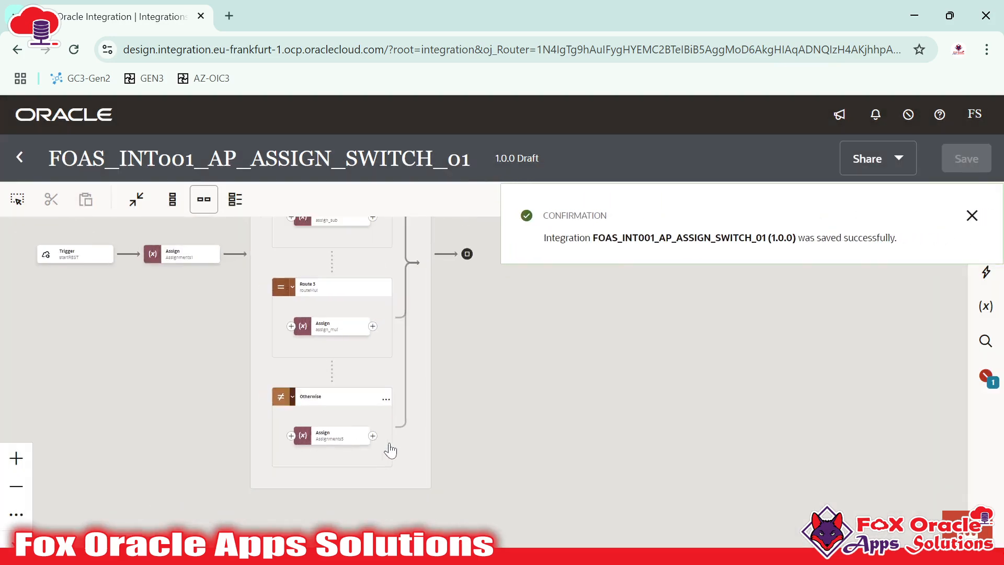
drag(555, 340, 589, 315)
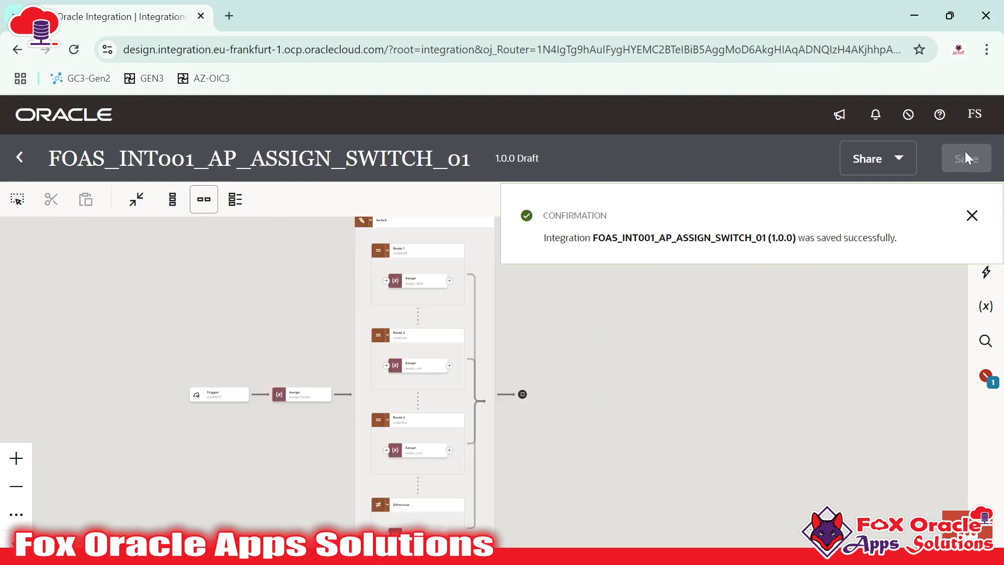
click(972, 215)
Review the flow from the trigger and initial Assign action through the Switch routes and their assignments to the end of the integration.
mouse_move(331, 398)
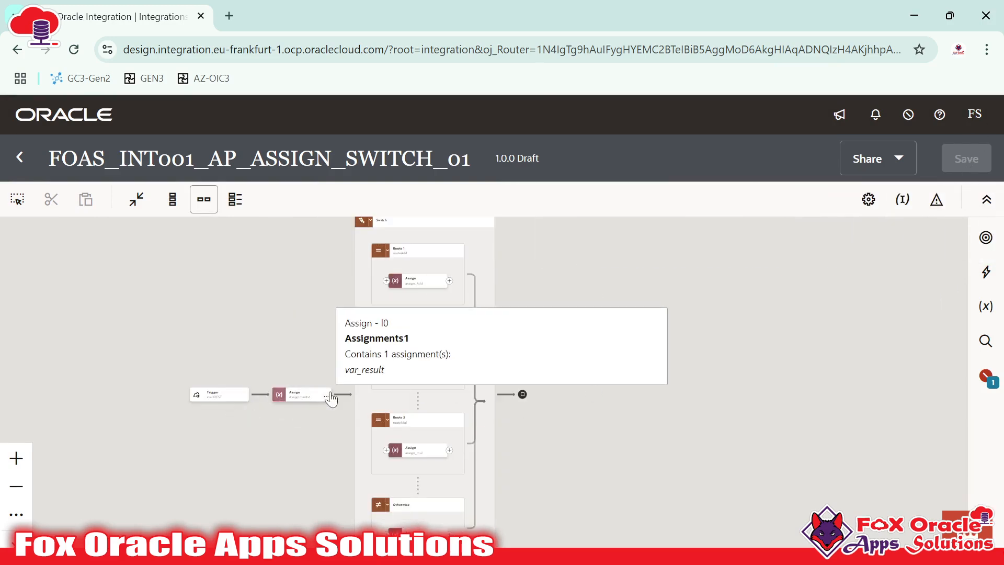
mouse_move(210, 403)
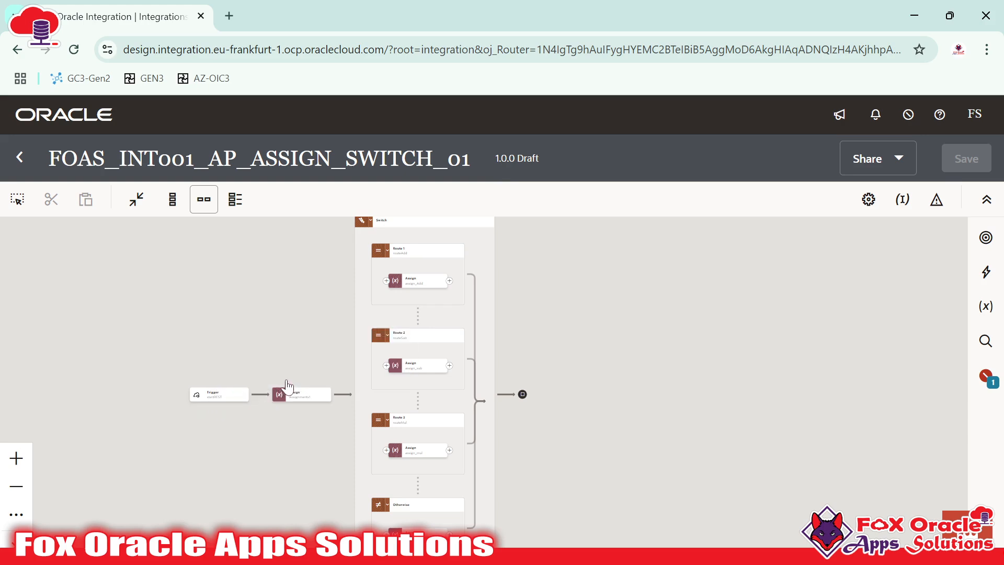
click(301, 396)
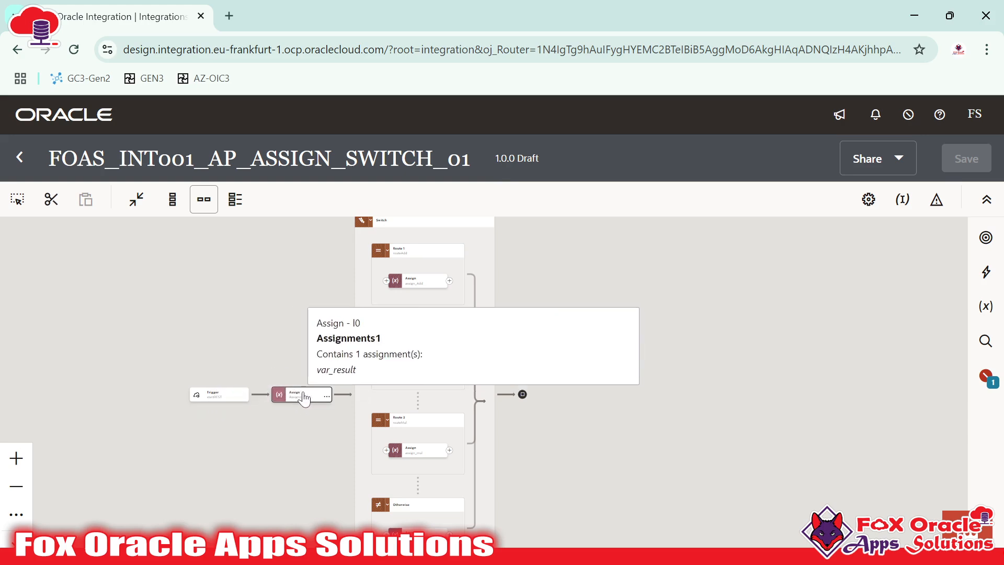
mouse_move(449, 295)
drag(449, 296, 441, 447)
mouse_move(421, 440)
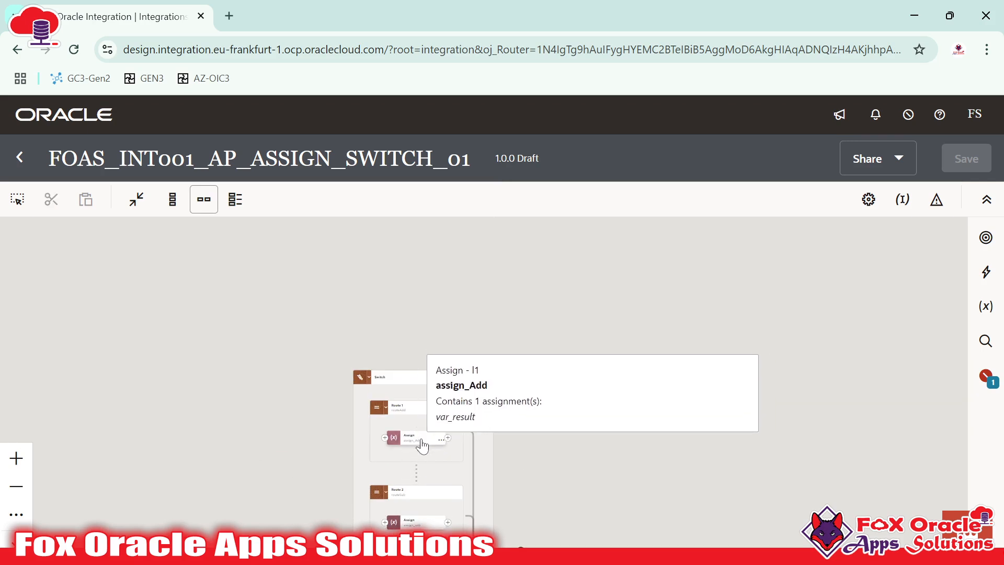
scroll(424, 442, down, 1)
drag(426, 440, 419, 257)
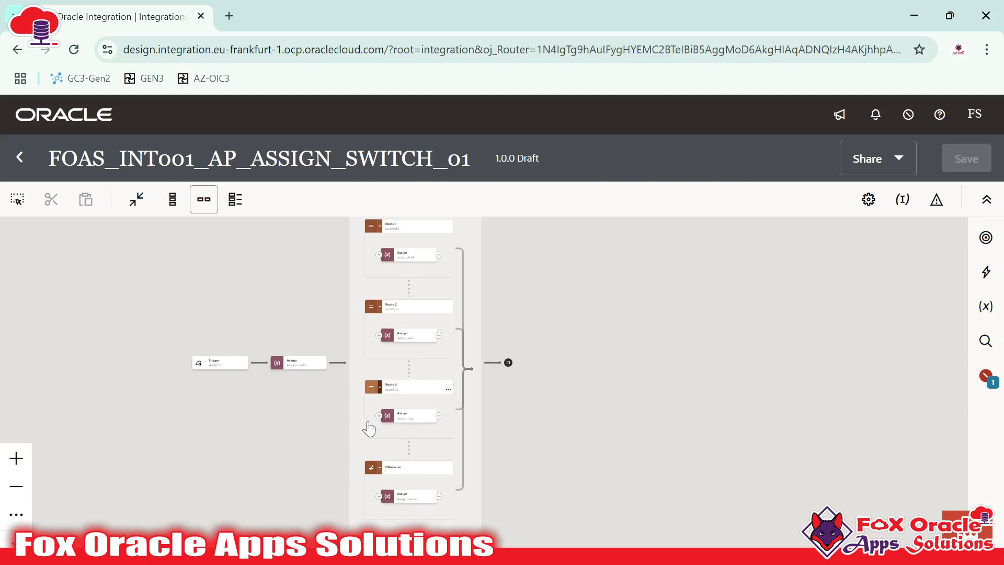
mouse_move(404, 428)
scroll(549, 387, up, 5)
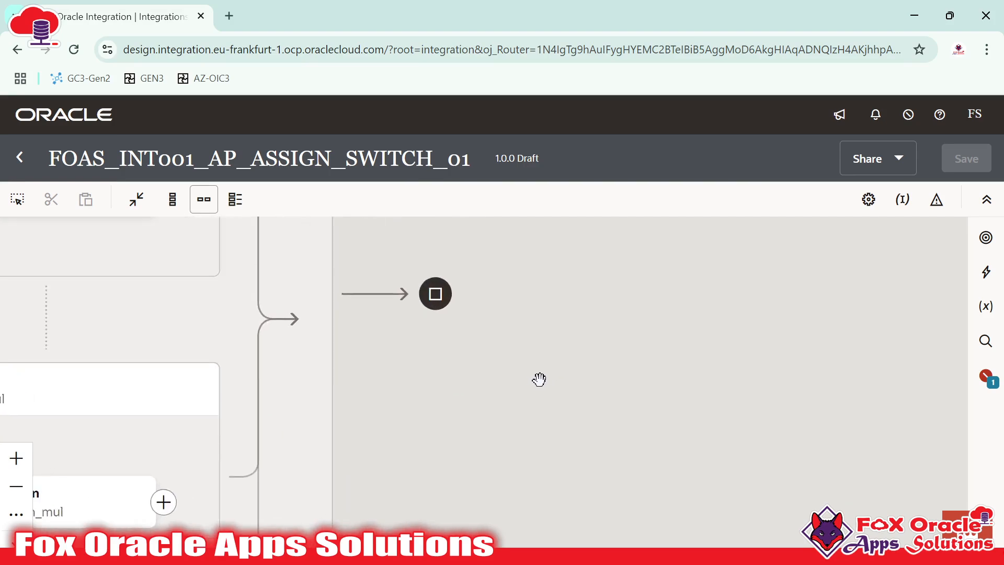
Add a Logger action between the Switch and the end of the integration and name it logger_result.
drag(538, 379, 688, 406)
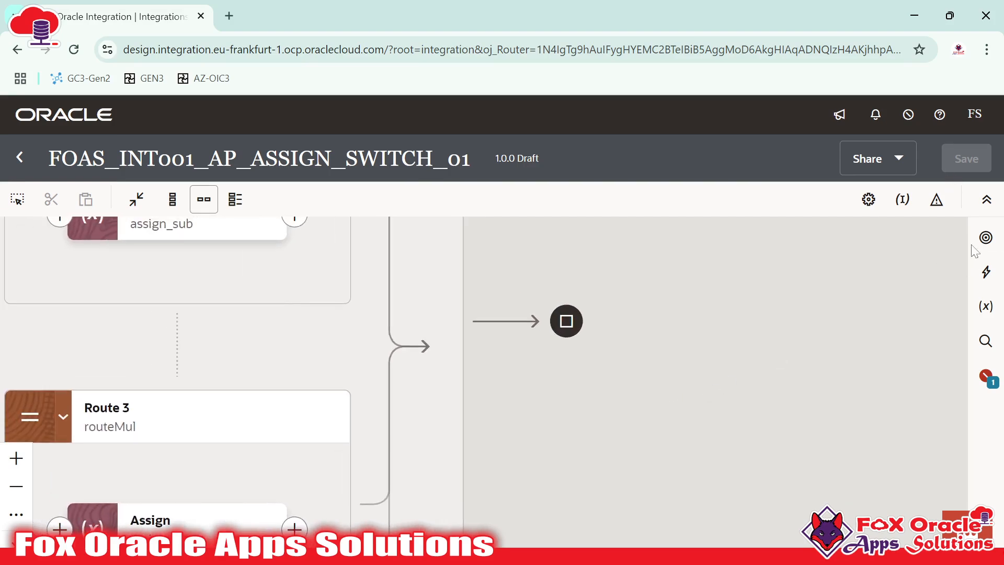
click(985, 271)
drag(775, 359, 504, 321)
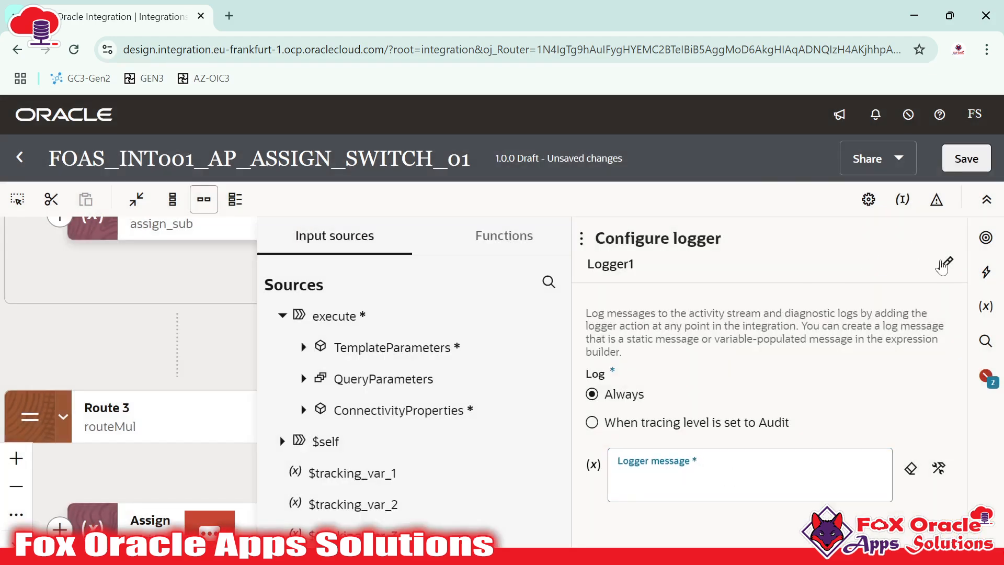
click(944, 263)
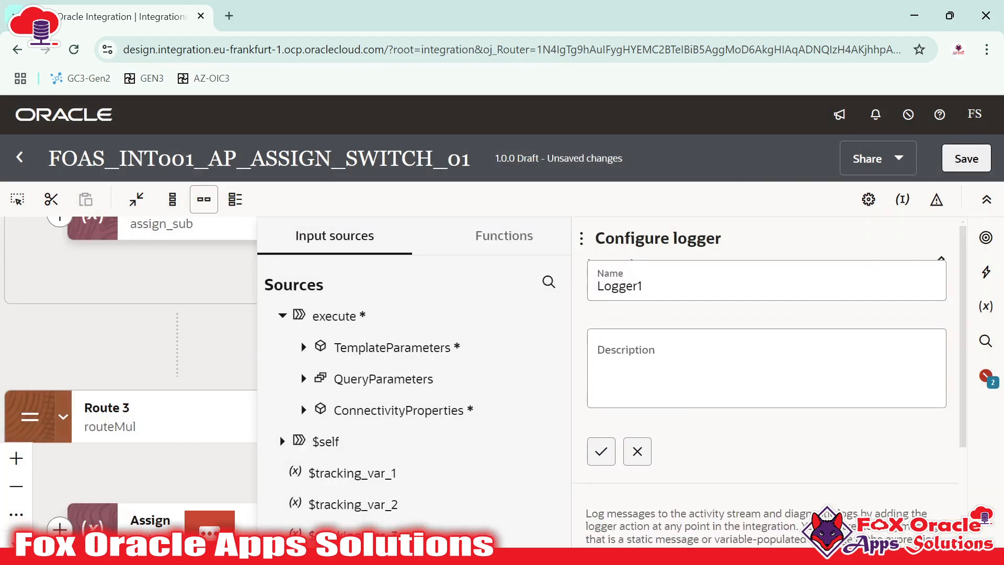
key(ctrl+a)
text(logg)
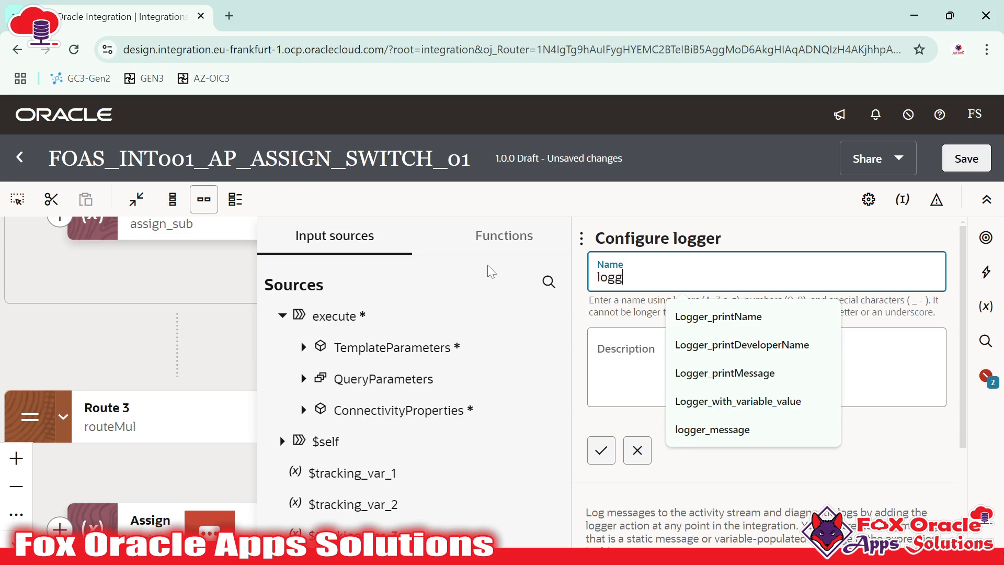
text(er_result)
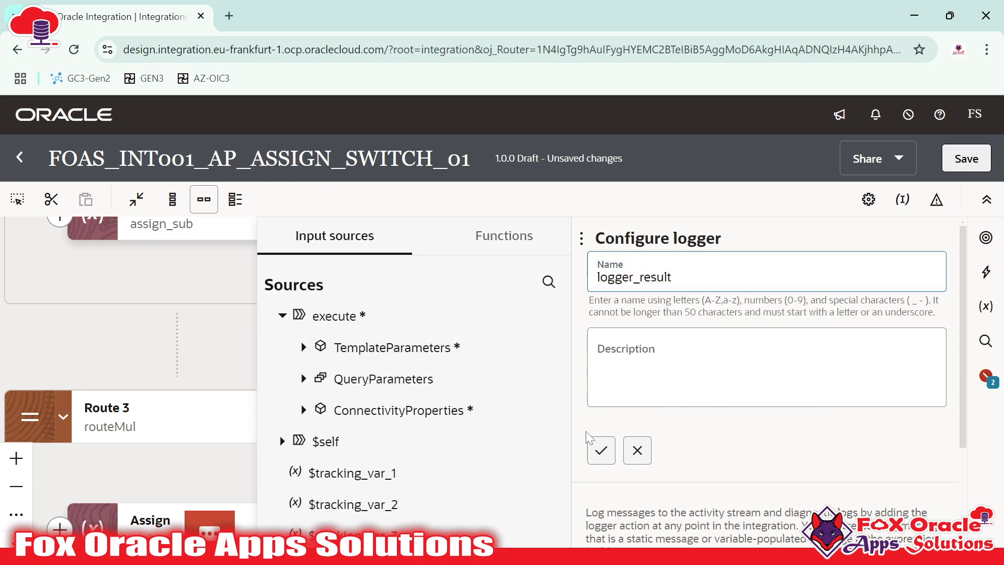
click(600, 445)
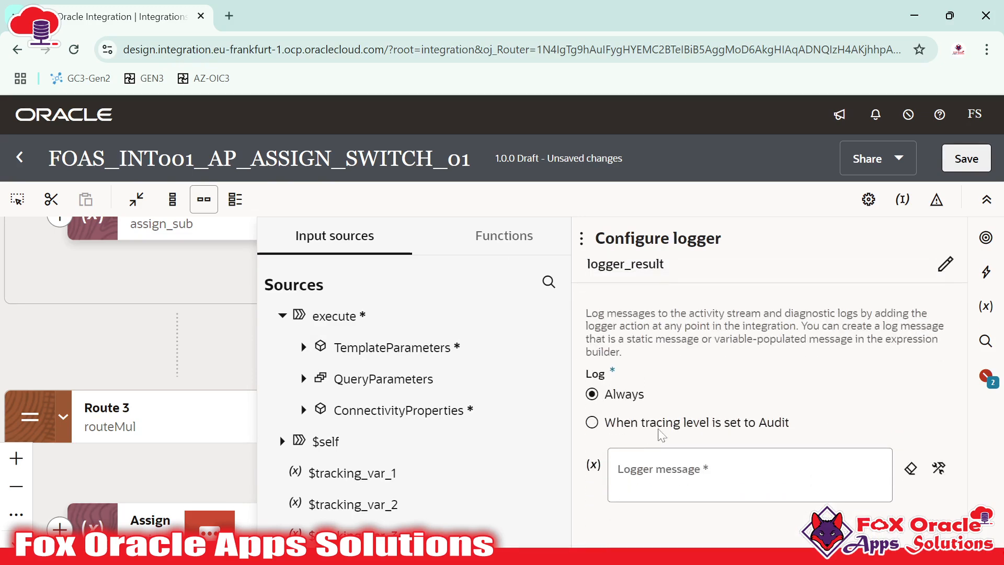
Set the logger message of logger_result to the $var_result variable and close the logger configuration.
click(661, 473)
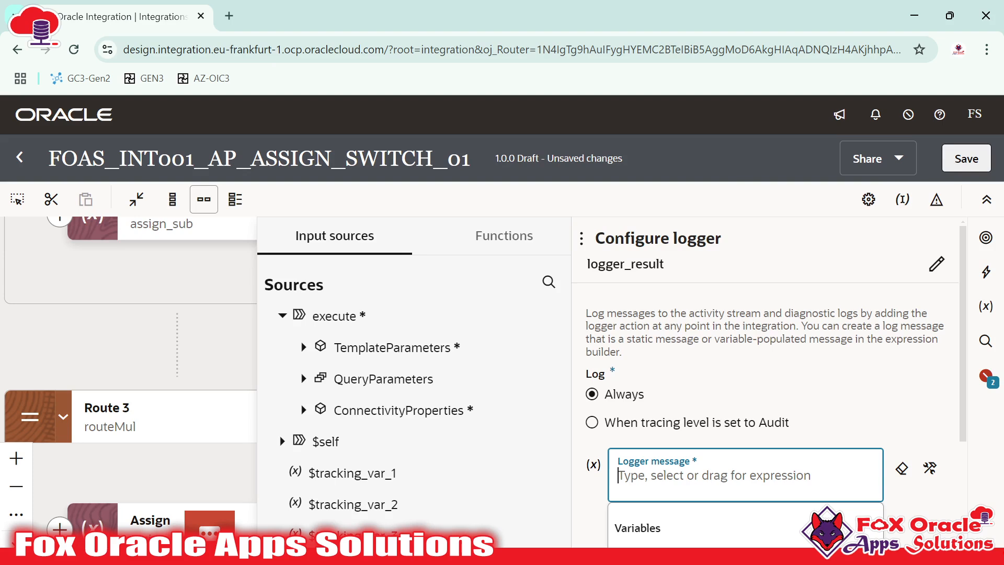
text(')
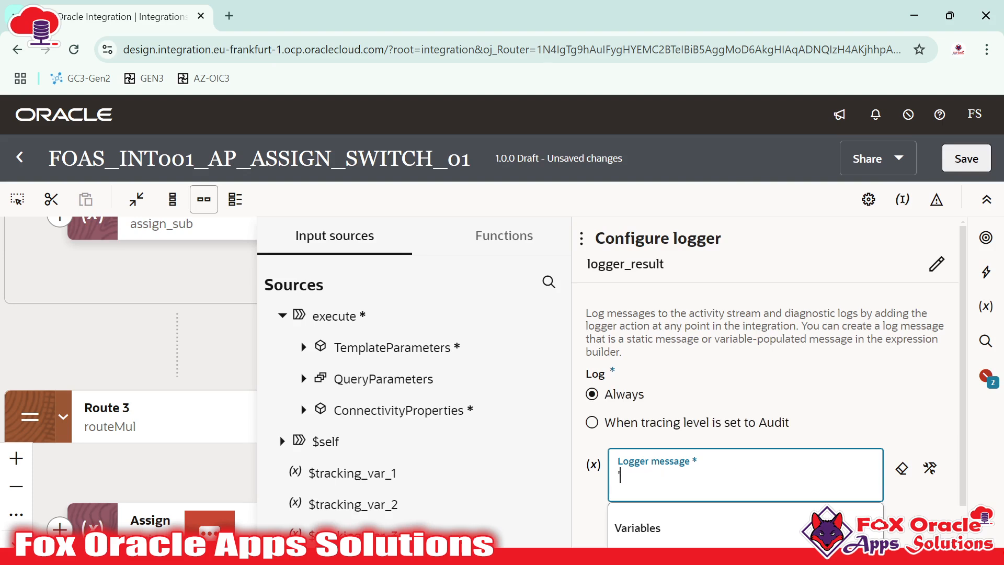
key(BackSpace)
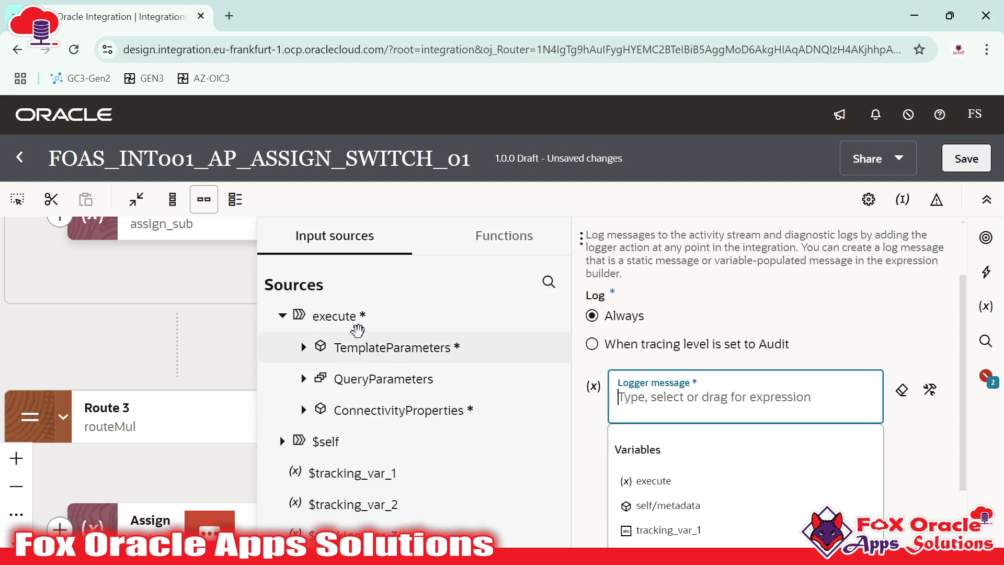
key(ctrl+minus)
key(ctrl+minus)
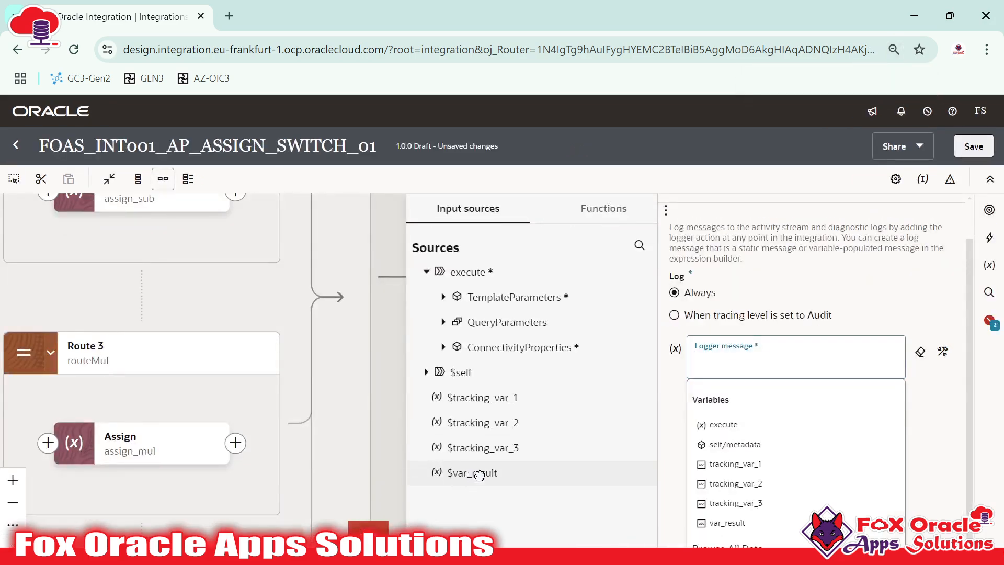
drag(477, 473, 818, 371)
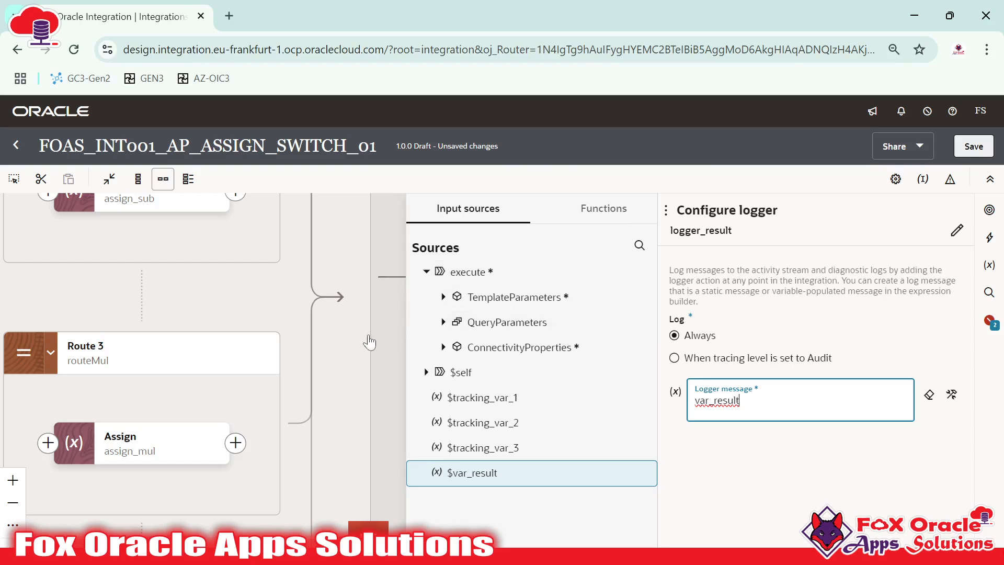
click(333, 337)
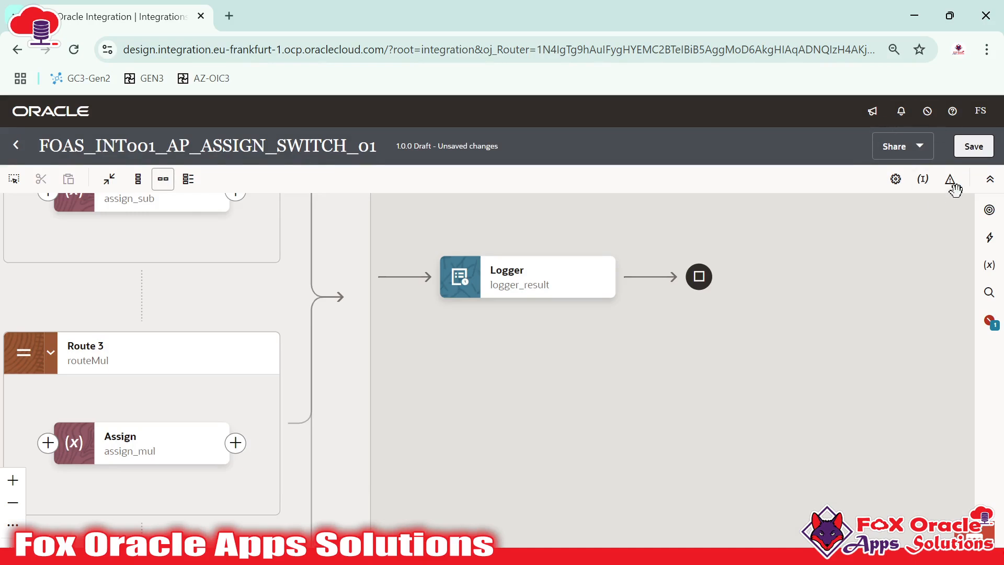
Save the integration with its new logger, dismiss the confirmation and leave the integration editor.
click(972, 148)
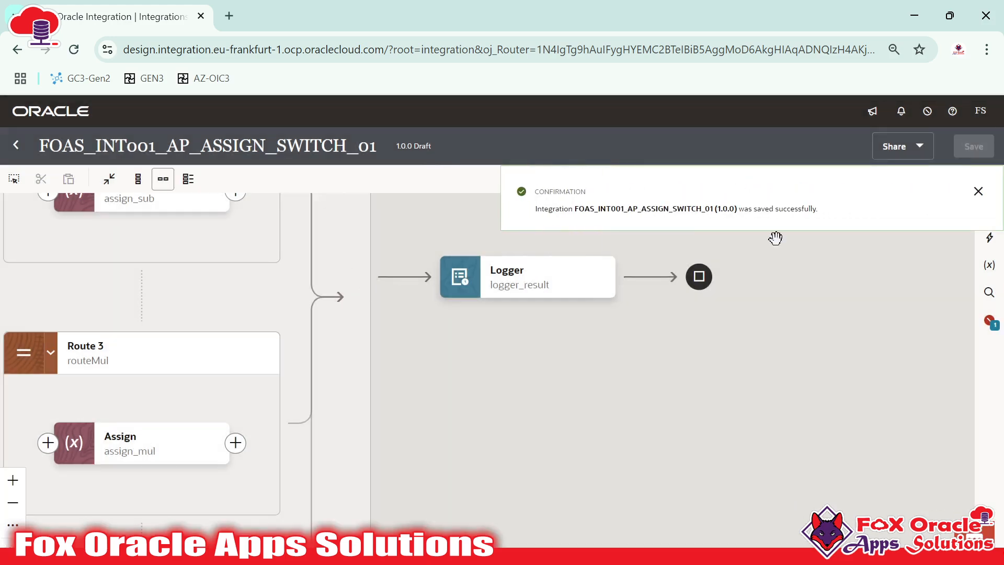
click(978, 194)
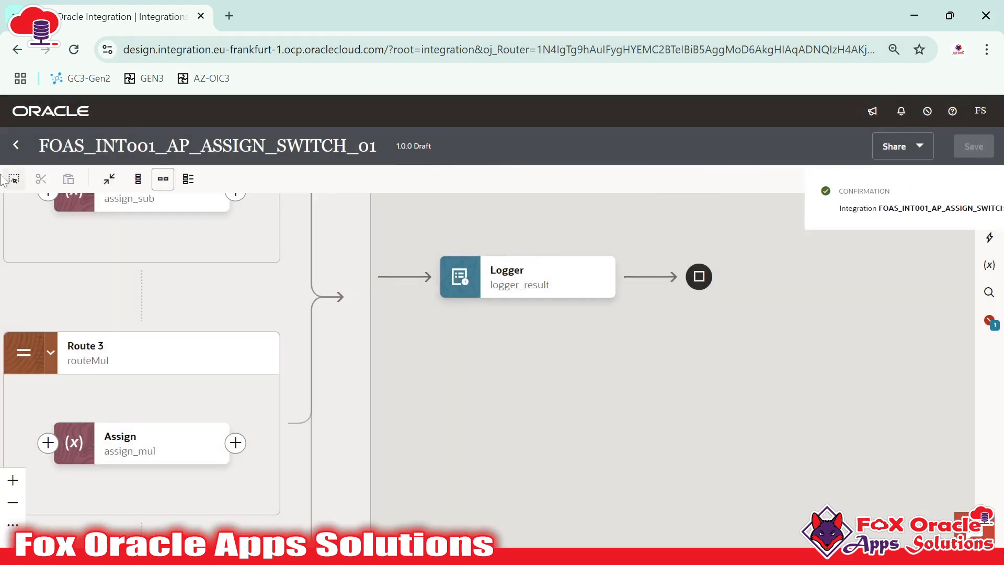
click(14, 146)
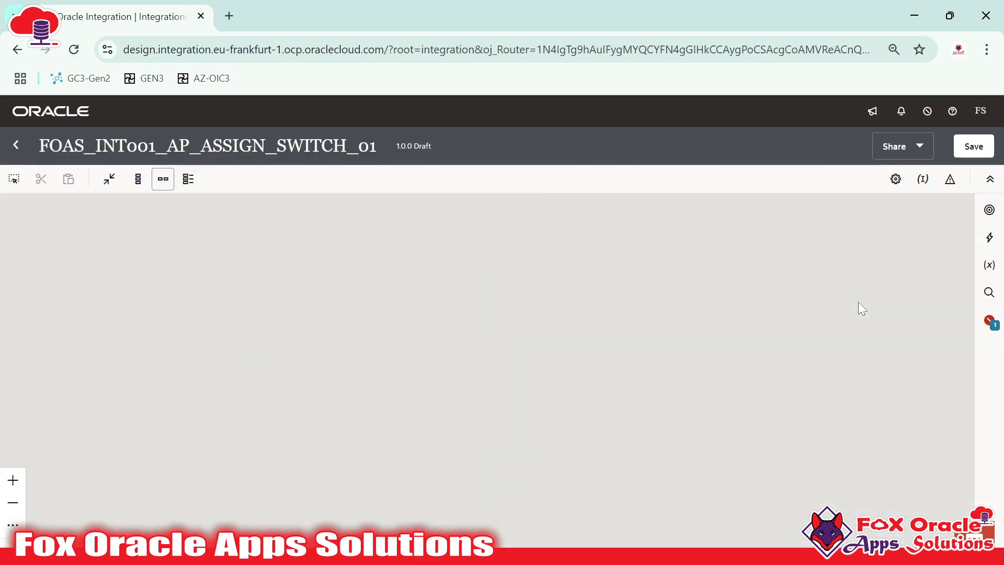
Check the integration's error, assign the P_OPERATION query parameter as primary business identifier and save the integration.
click(989, 321)
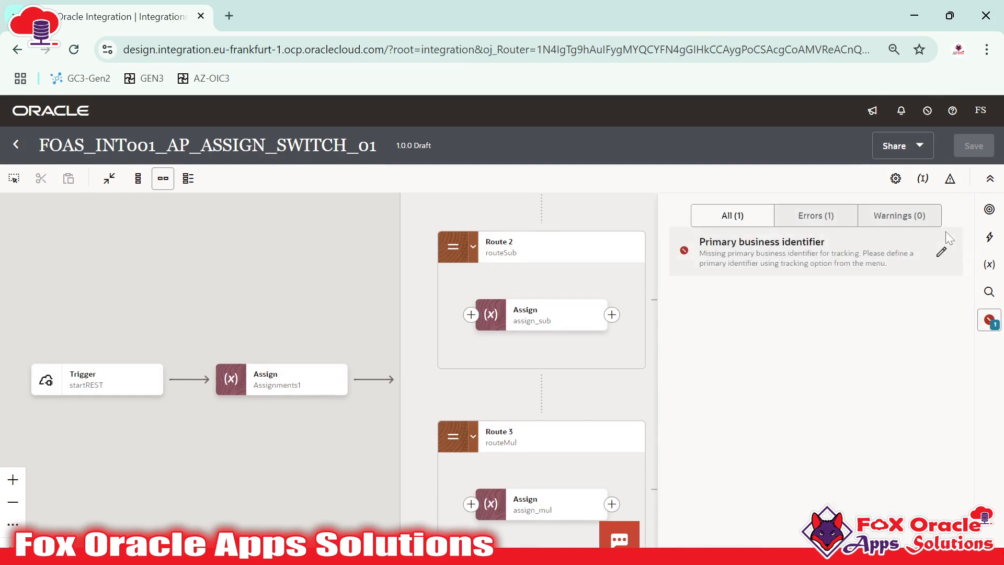
click(923, 176)
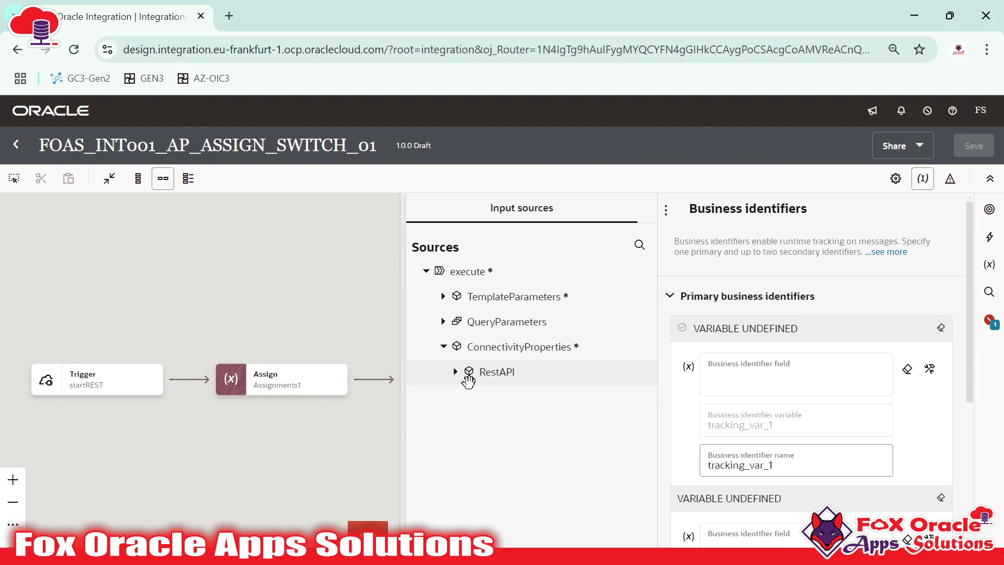
click(442, 321)
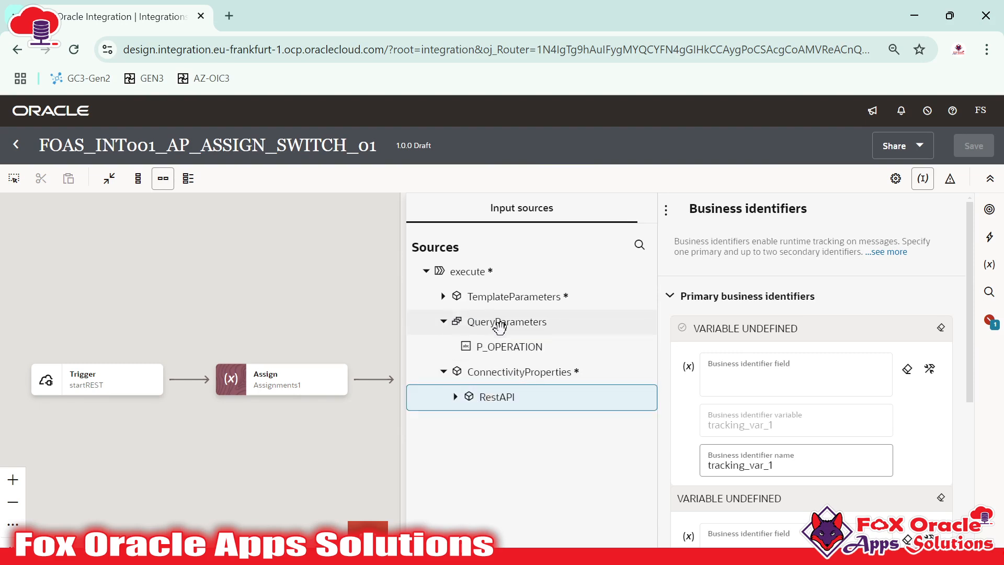
drag(503, 349, 781, 374)
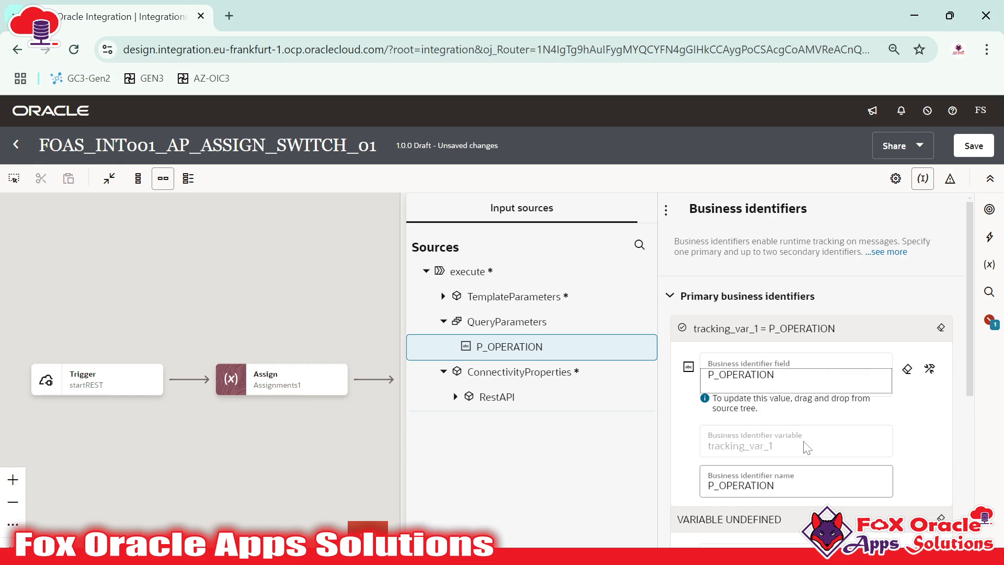
click(339, 272)
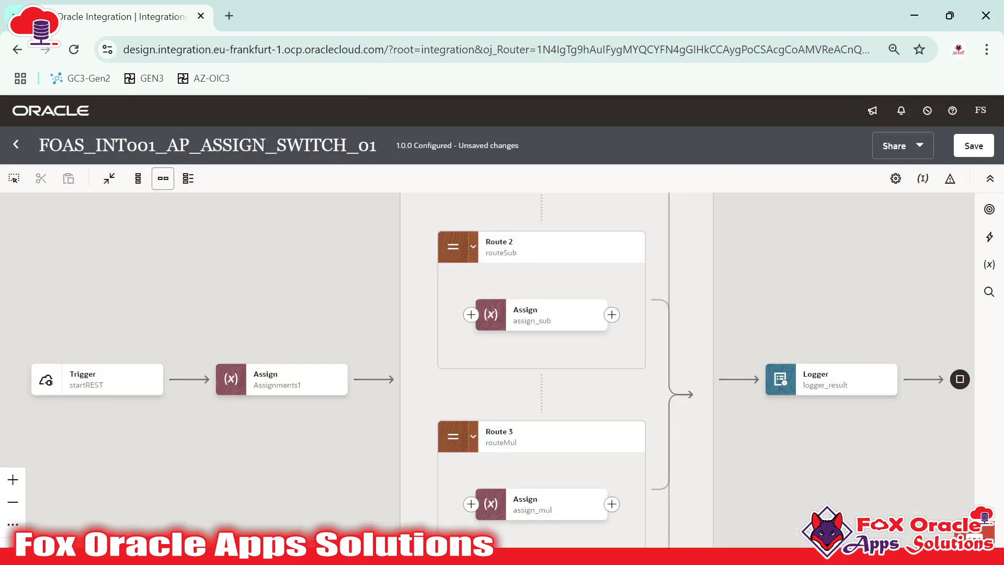
click(957, 152)
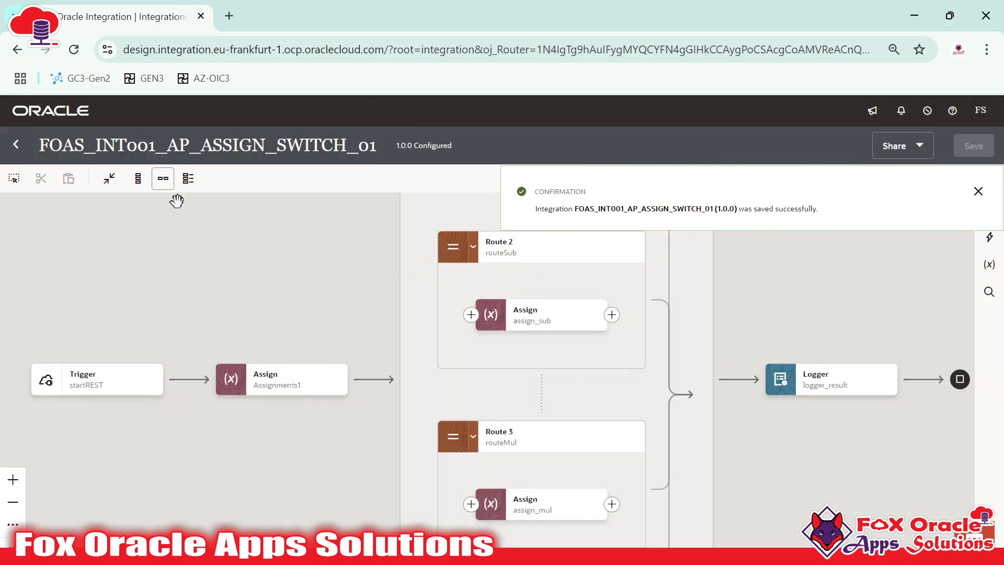
Return to the integrations list and activate FOAS_INT001_AP_ASSIGN_SWITCH_01 with the Debug tracing level, refreshing its status.
click(7, 145)
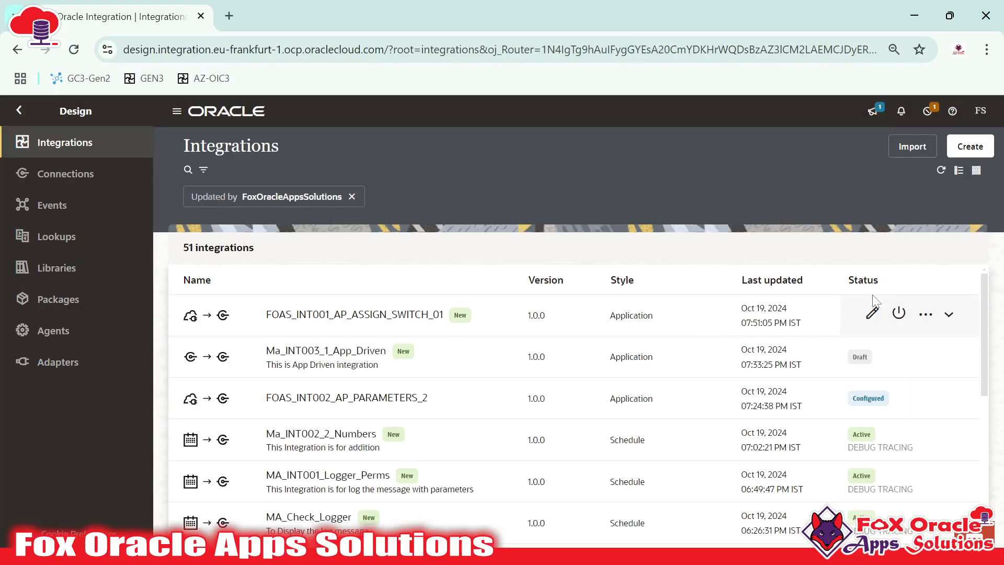
click(898, 314)
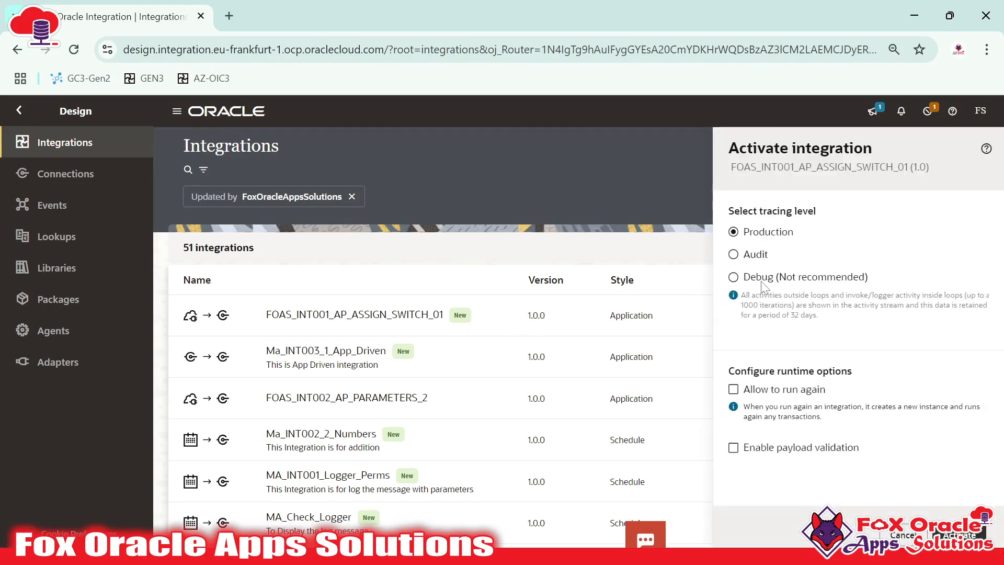
click(733, 277)
click(957, 534)
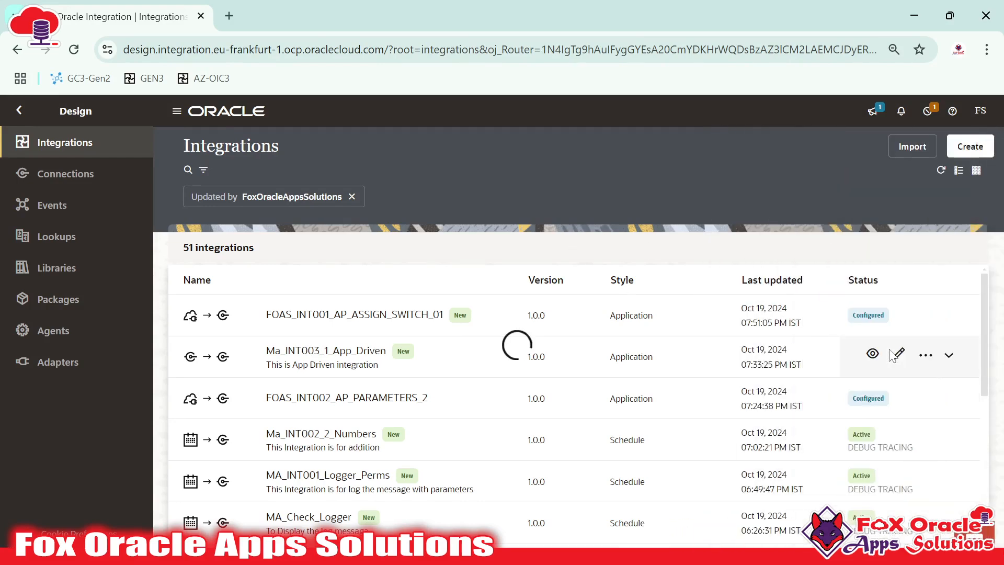
click(980, 223)
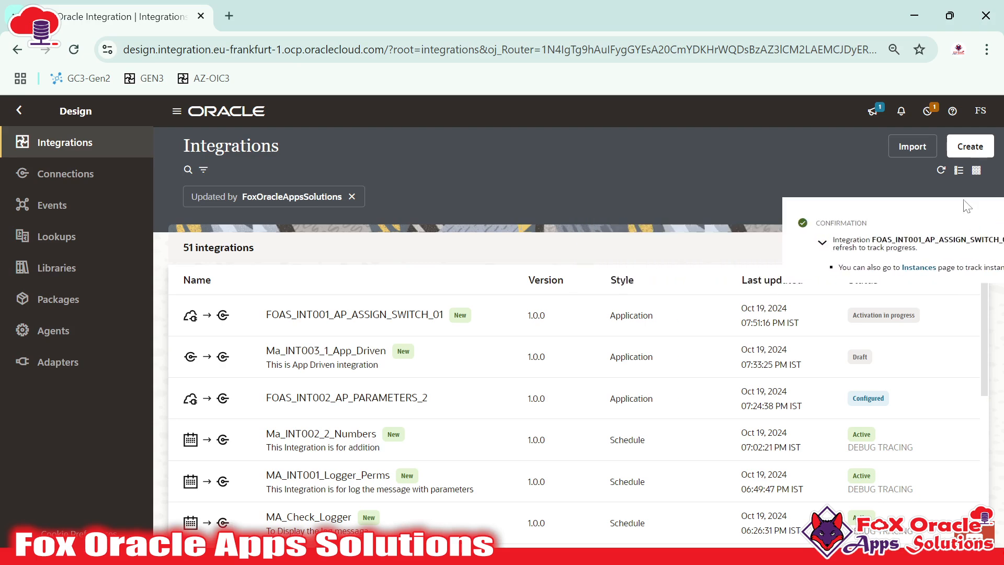
click(941, 171)
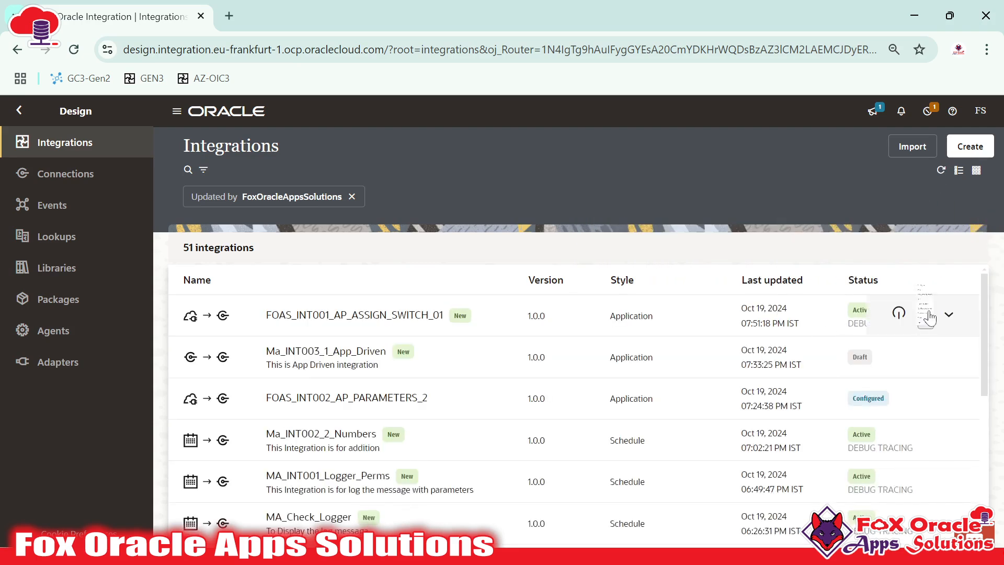
Open the run page of FOAS_INT001_AP_ASSIGN_SWITCH_01 and review its URI parameters num_1, num_2 and P_OPERATION.
click(926, 314)
click(843, 394)
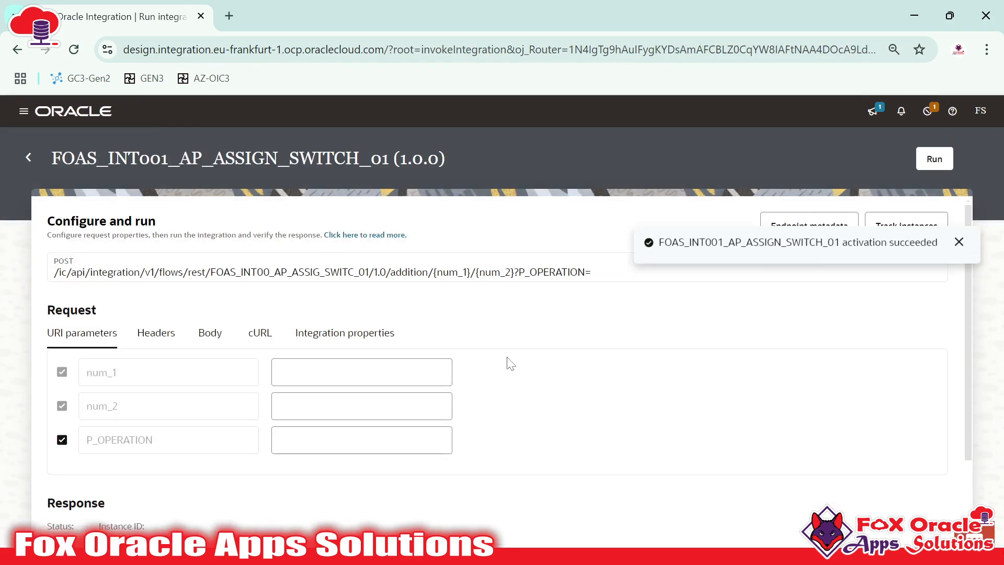
scroll(232, 380, down, 1)
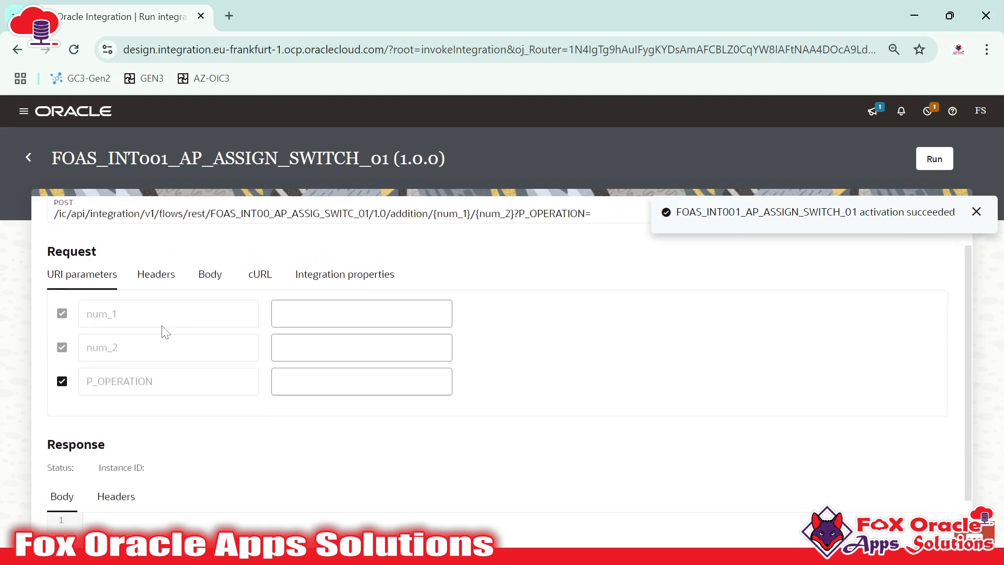
scroll(163, 332, up, 1)
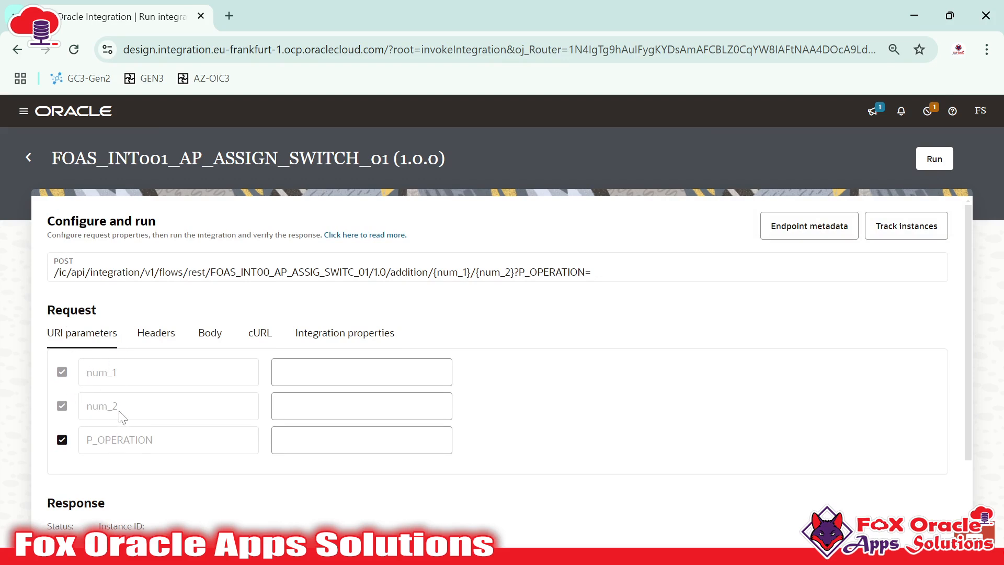
drag(122, 416, 87, 374)
drag(93, 449, 153, 448)
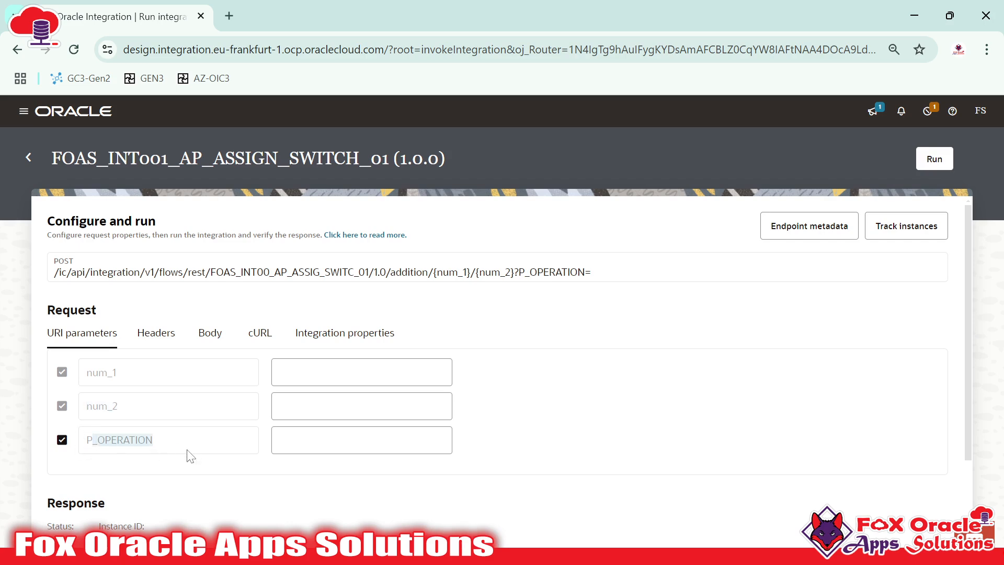
Set the URI parameters for the test run: num_1 to 10, num_2 to 6 and P_OPERATION to ADD.
click(361, 372)
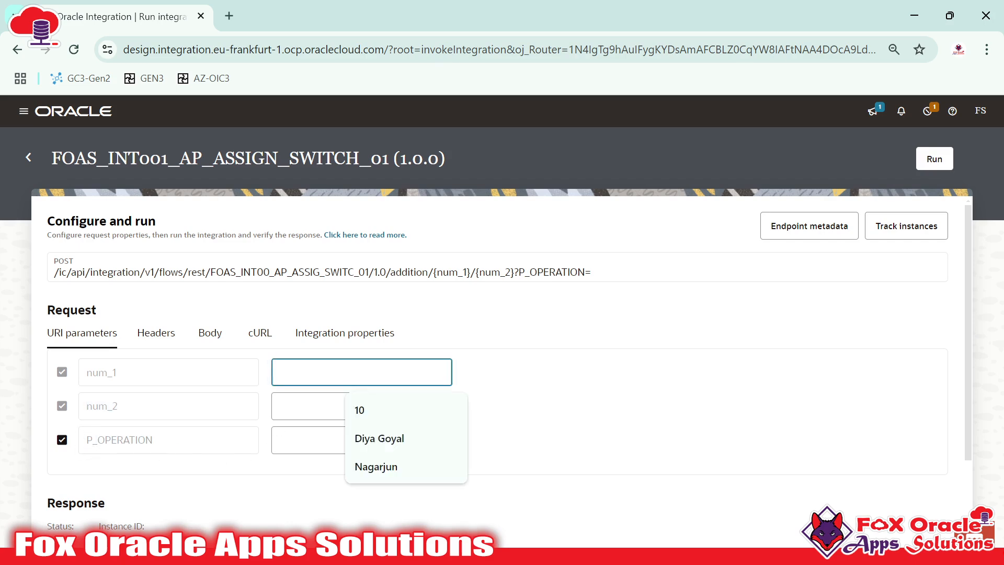
text(10)
click(326, 400)
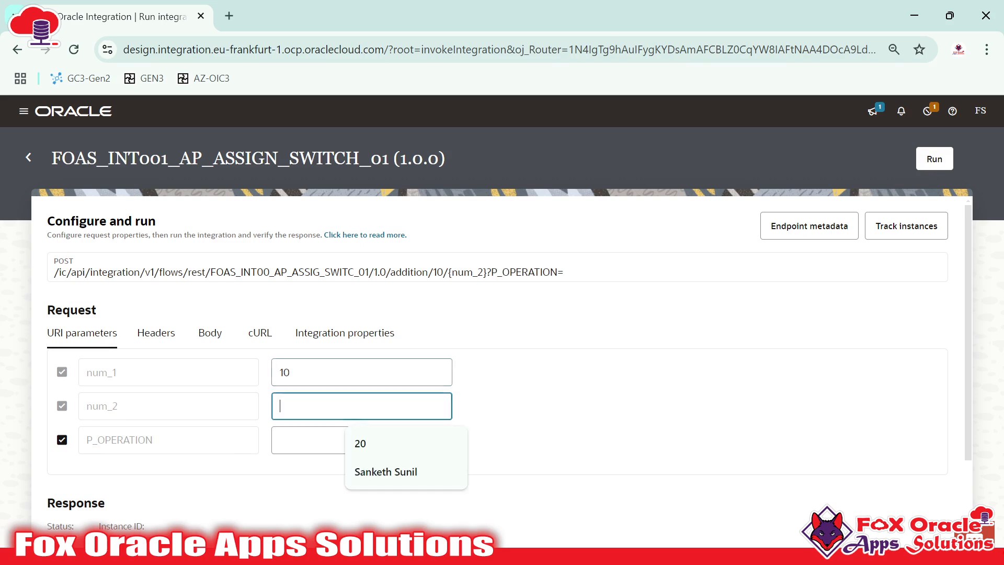
text(6)
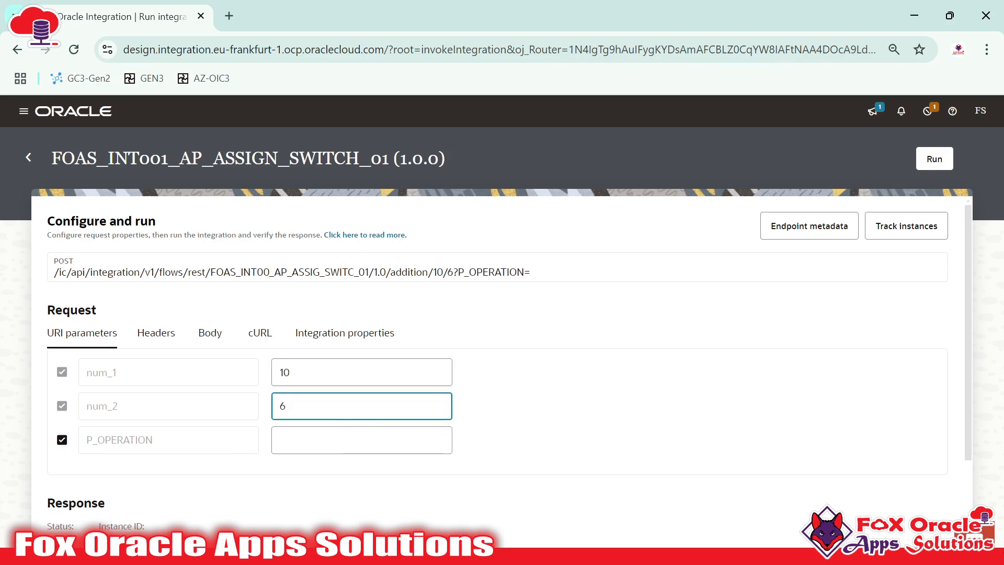
click(333, 432)
text(ADD)
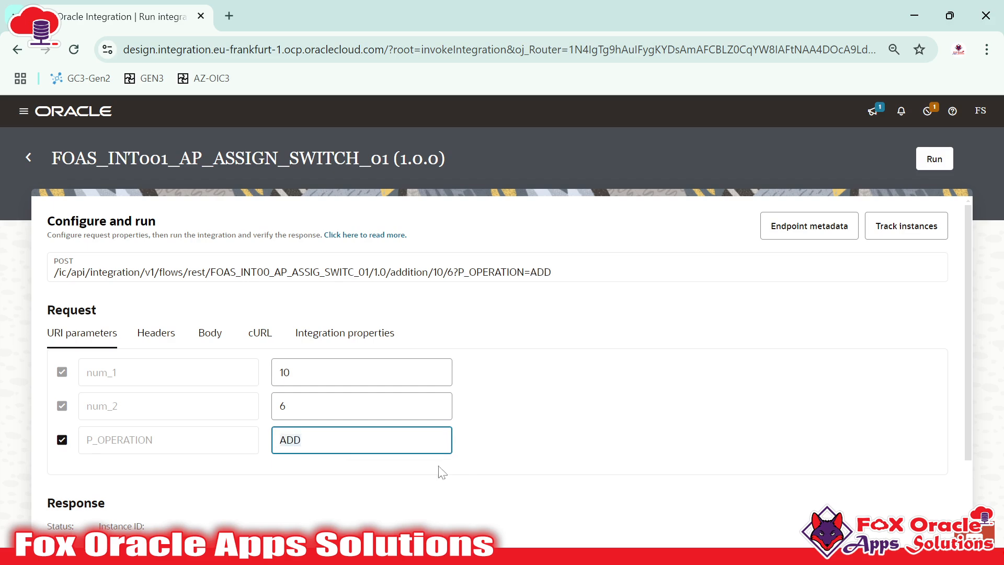
scroll(589, 359, down, 3)
scroll(713, 340, up, 3)
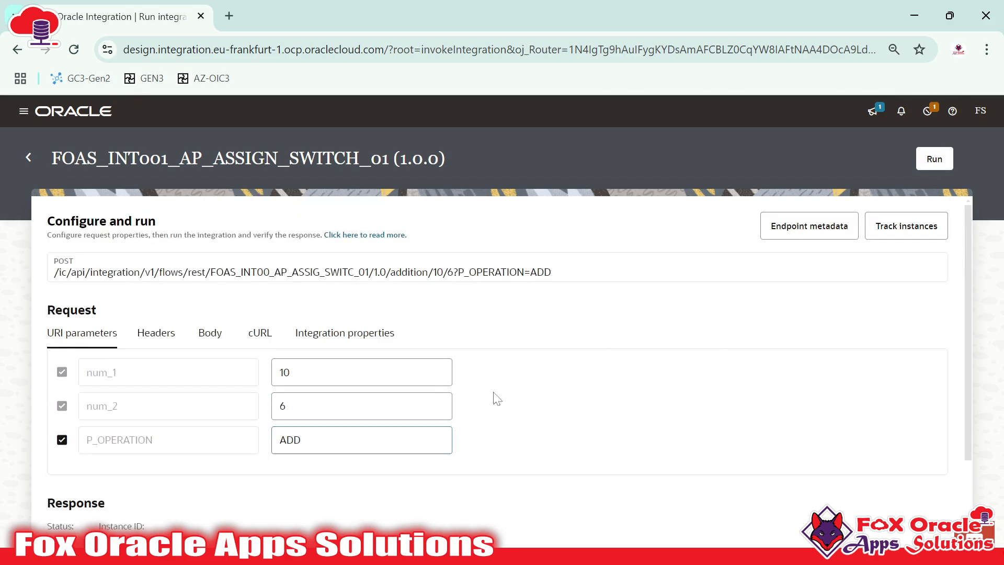
Run the integration with the ADD parameters and check the P_OPERATION value in the request URL.
click(907, 268)
click(935, 159)
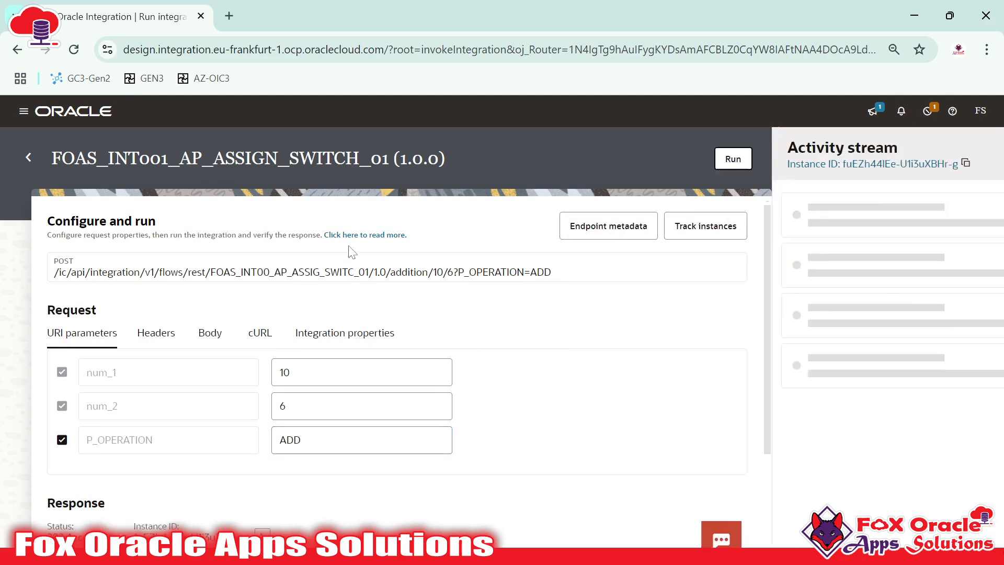
scroll(432, 284, down, 2)
scroll(434, 287, up, 2)
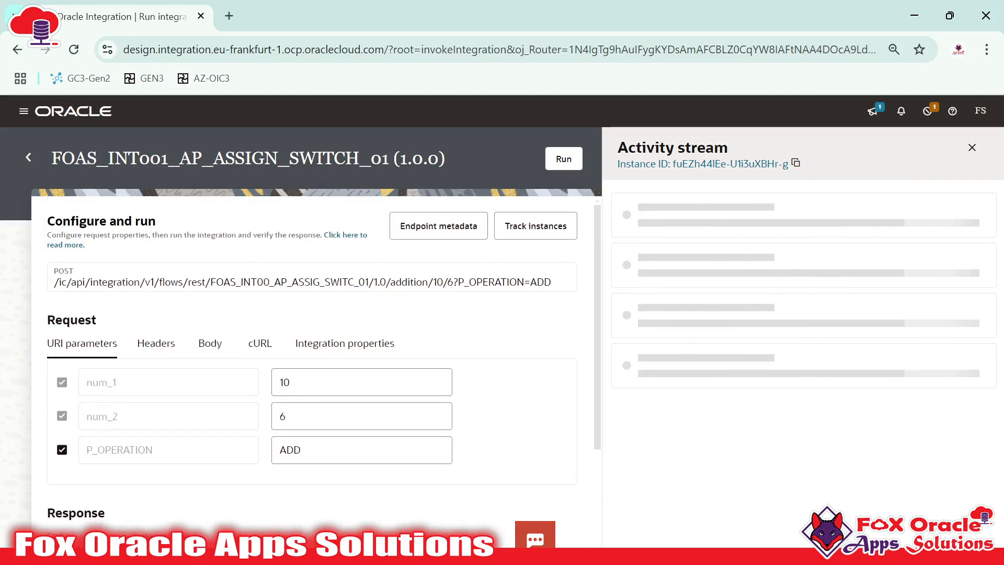
drag(458, 282, 536, 282)
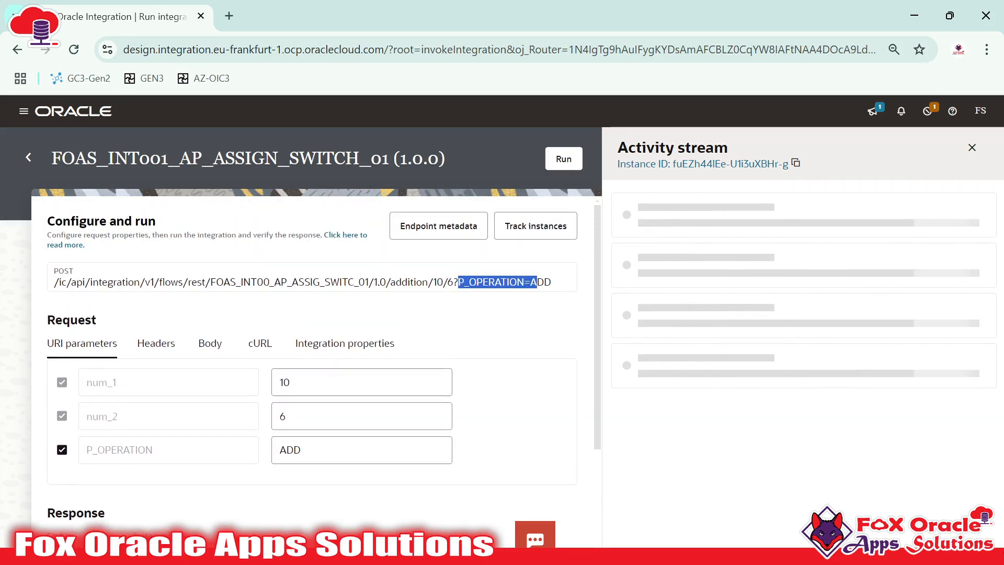
double_click(540, 282)
scroll(701, 313, down, 1)
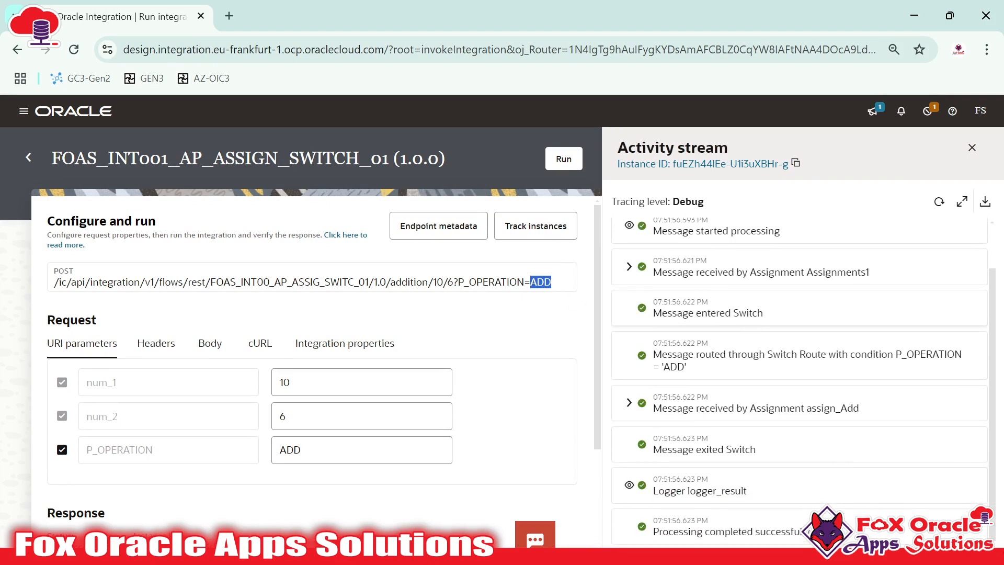
Review the ADD run's activity stream and view the logged message of logger_result.
scroll(664, 486, up, 2)
scroll(664, 486, down, 2)
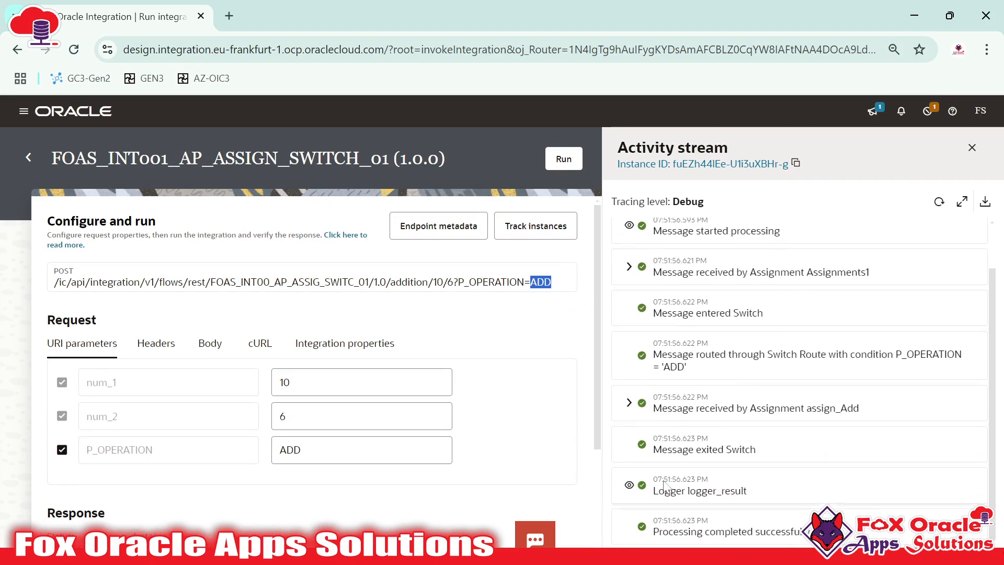
click(629, 485)
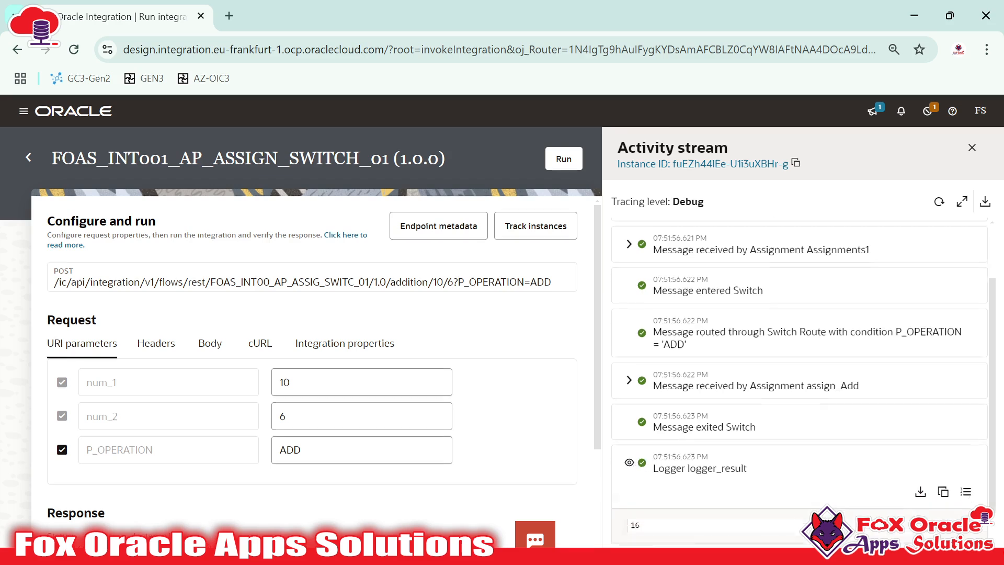
scroll(667, 472, down, 1)
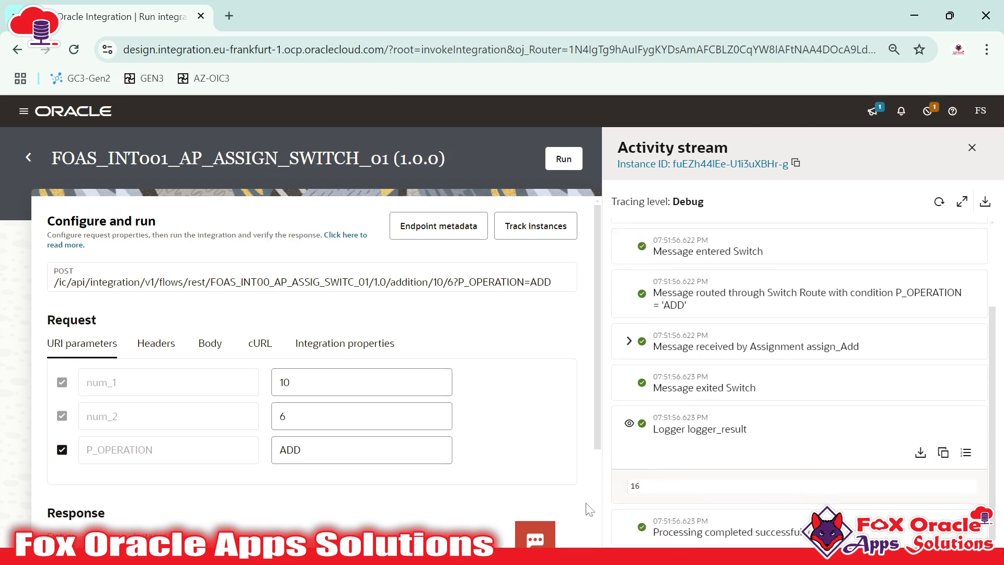
scroll(963, 339, up, 3)
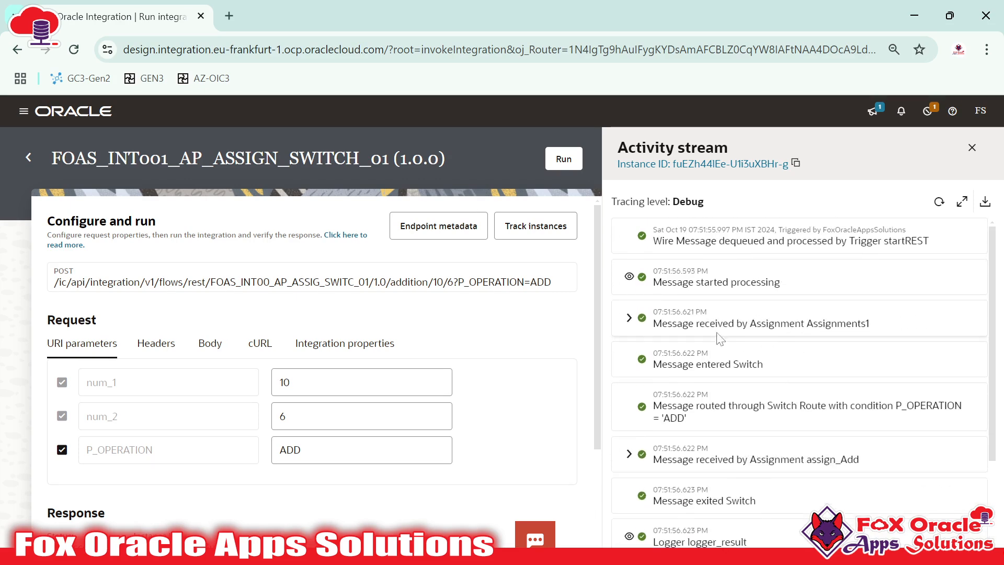
Refresh the activity stream and examine the var_result assignment under Assignments1.
click(939, 201)
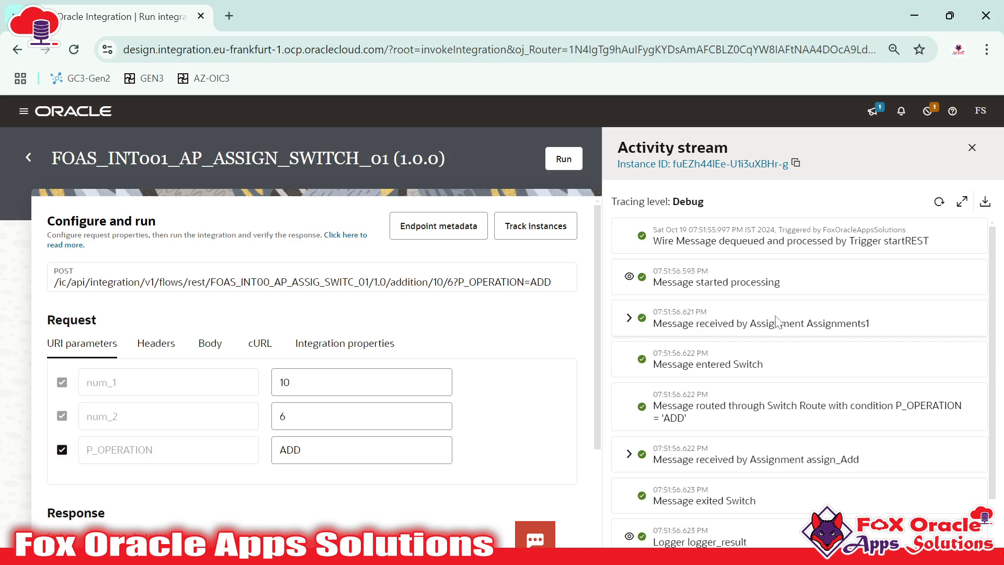
drag(805, 335, 869, 324)
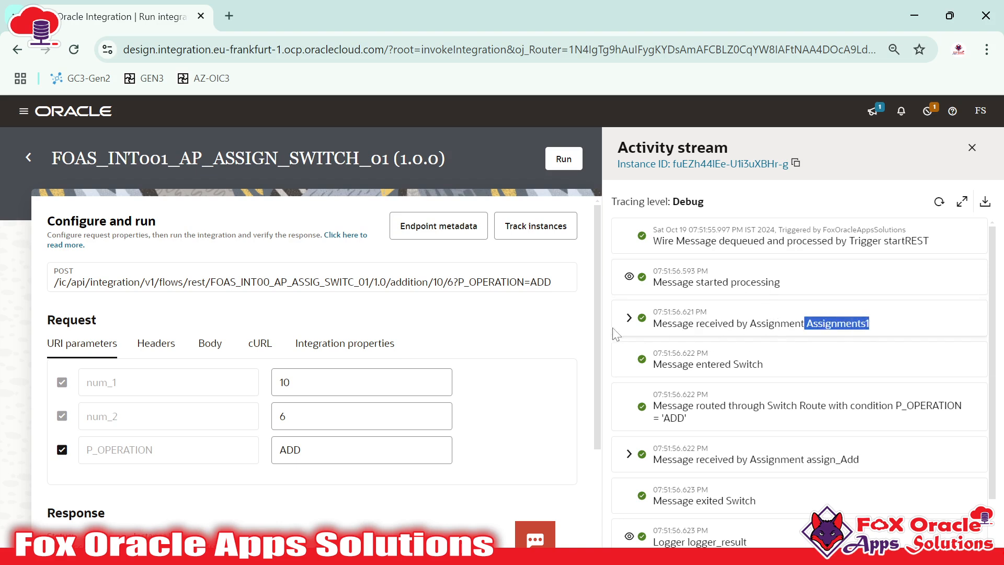
click(628, 318)
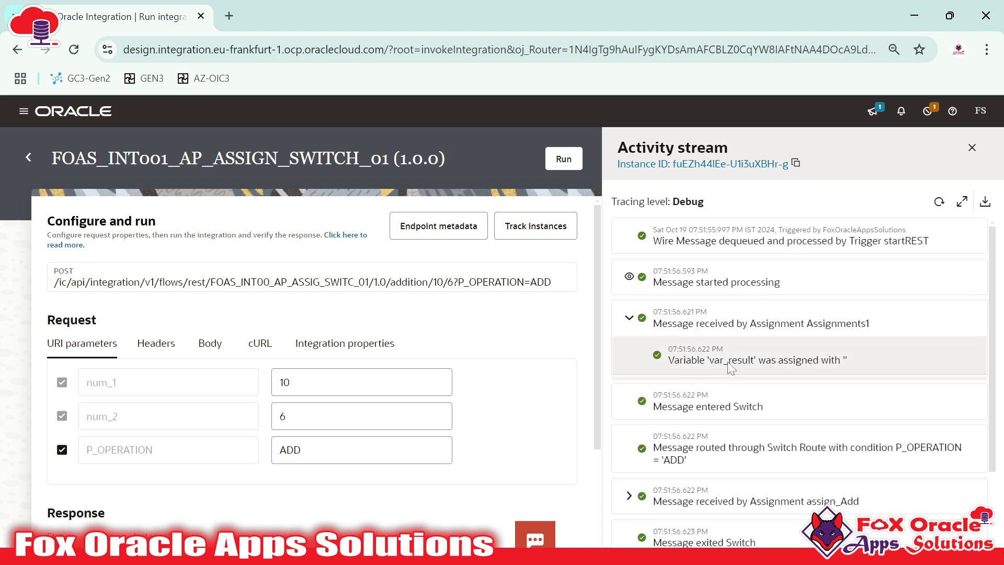
click(829, 360)
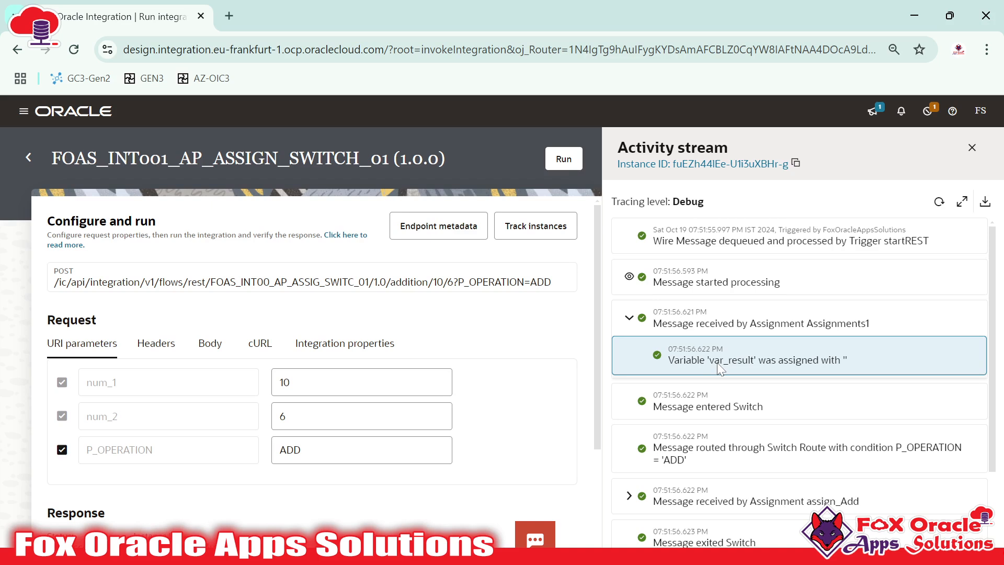
scroll(720, 369, down, 2)
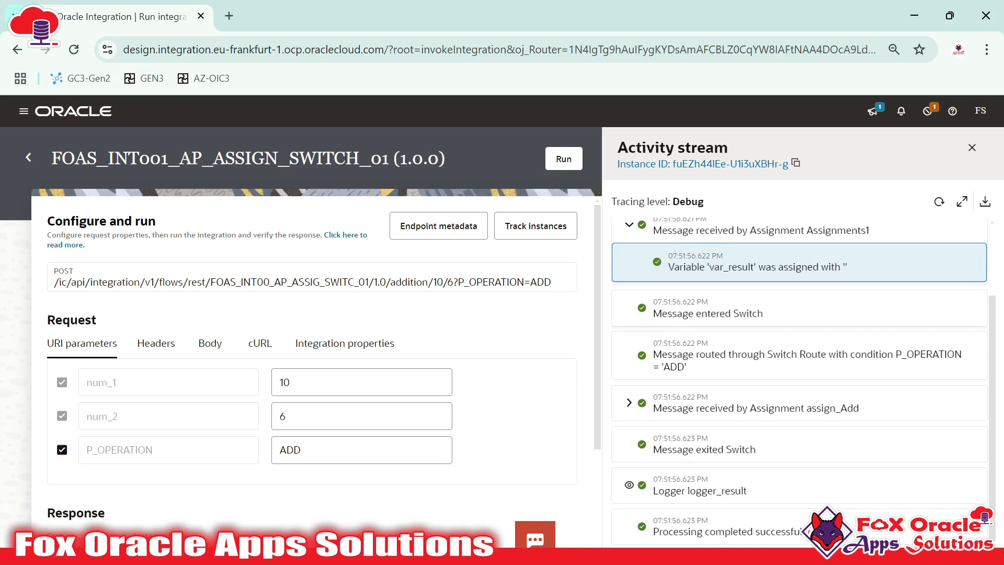
Examine the Switch entry and the route condition on P_OPERATION in the ADD run's activity stream.
drag(653, 313, 753, 313)
click(756, 313)
triple_click(756, 313)
click(756, 314)
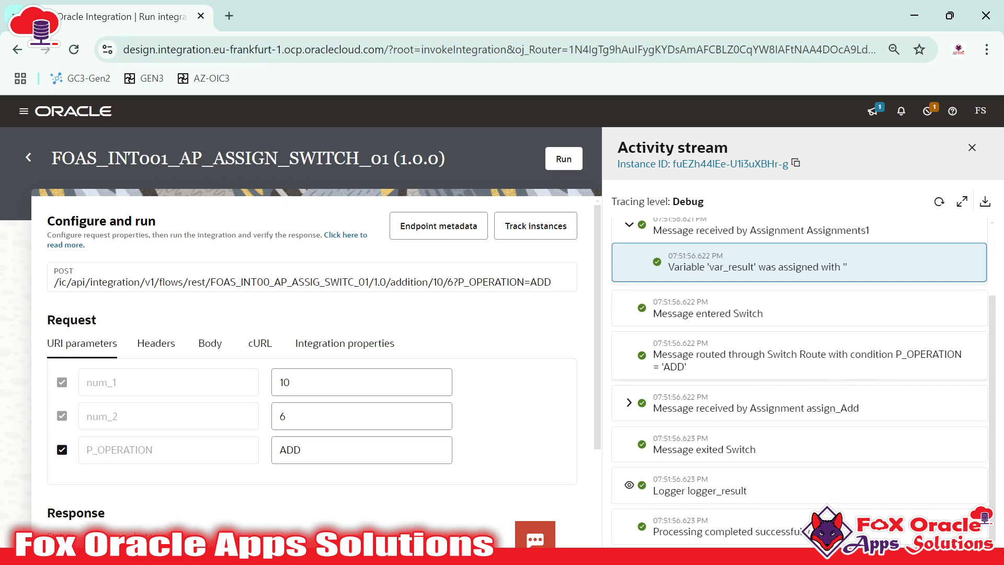
drag(900, 354, 944, 355)
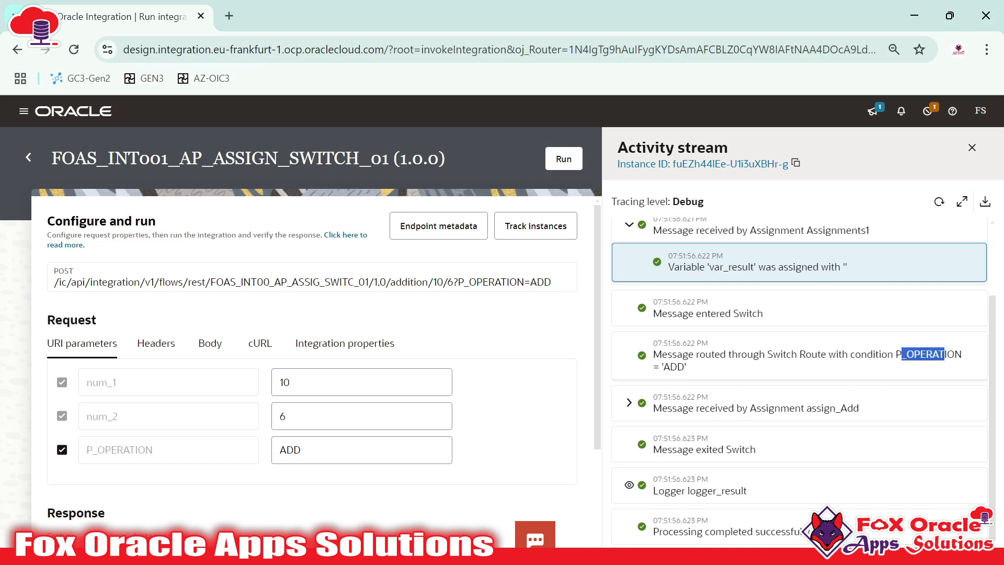
double_click(673, 367)
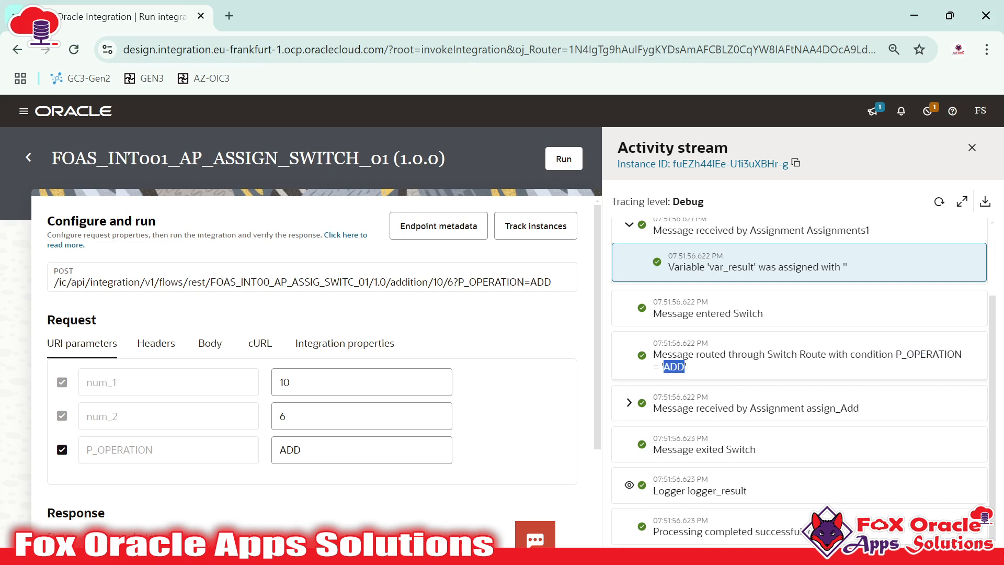
click(731, 364)
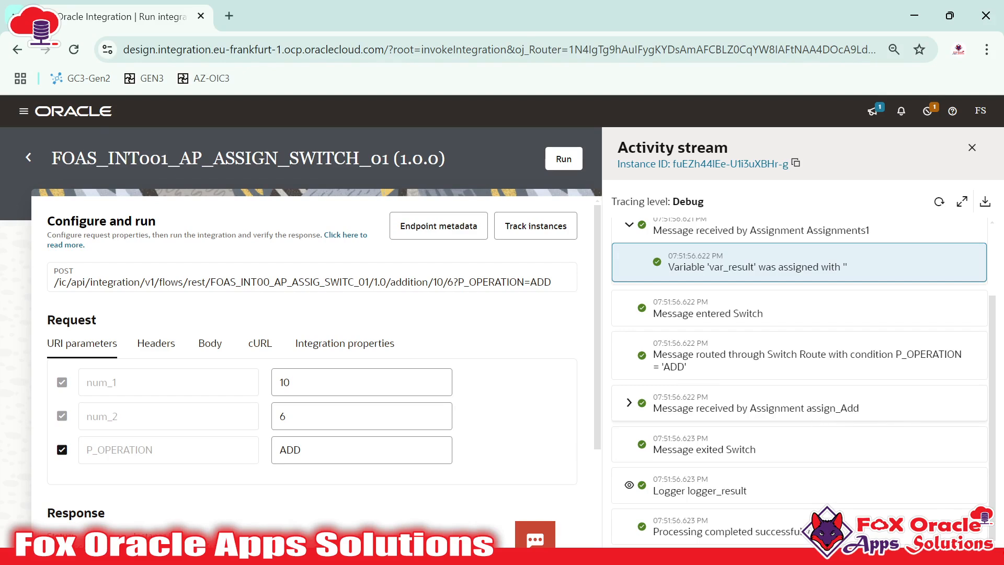
Expand the assign_Add entry in the activity stream and check the value assigned to var_result.
click(629, 403)
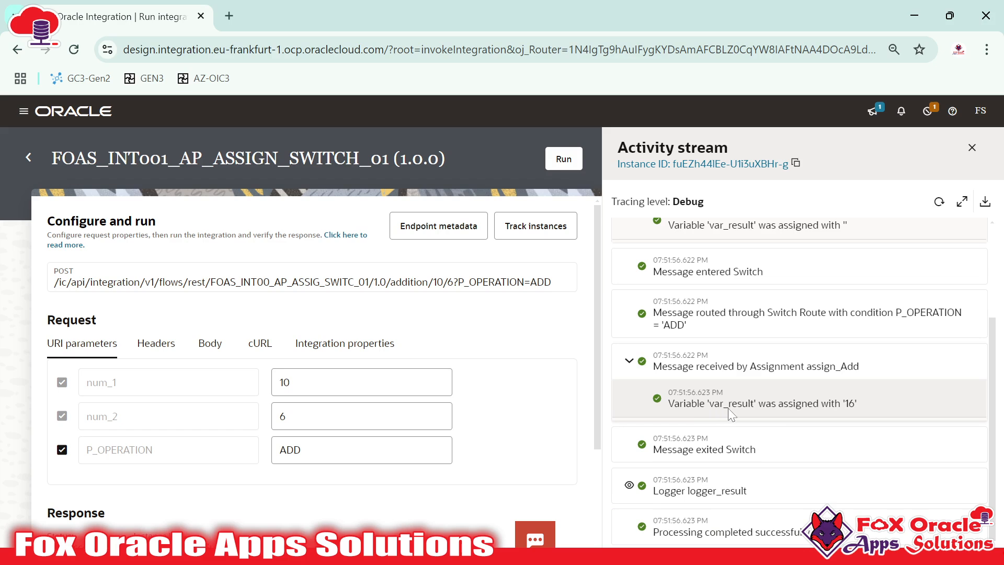
click(728, 407)
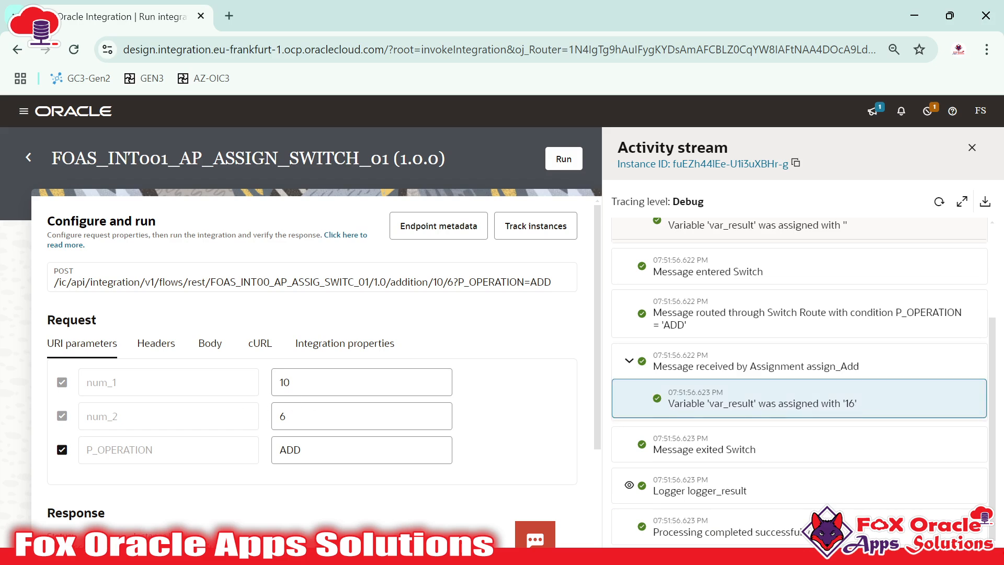
scroll(342, 387, down, 3)
scroll(369, 361, up, 3)
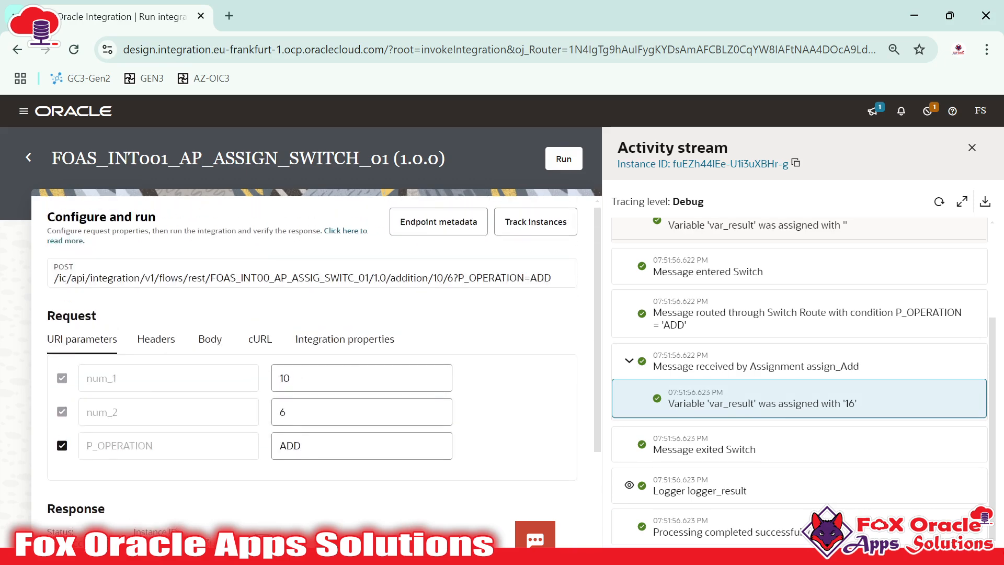
Set num_2 to 60, keeping P_OPERATION as ADD, and run the integration again.
click(356, 412)
text(0)
click(563, 158)
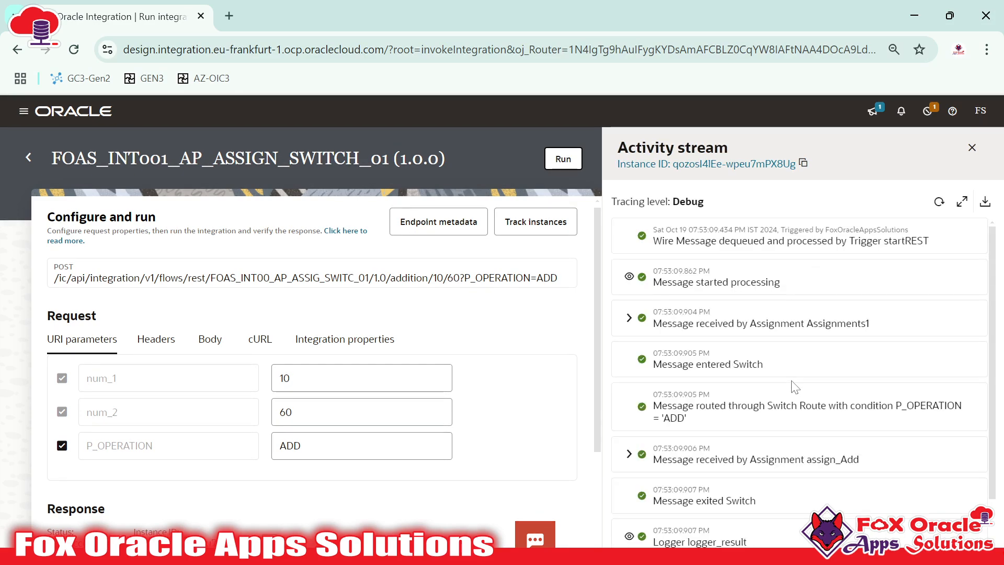
Check the second ADD run's logger_result message and the var_result value assigned under assign_Add.
scroll(710, 439, down, 1)
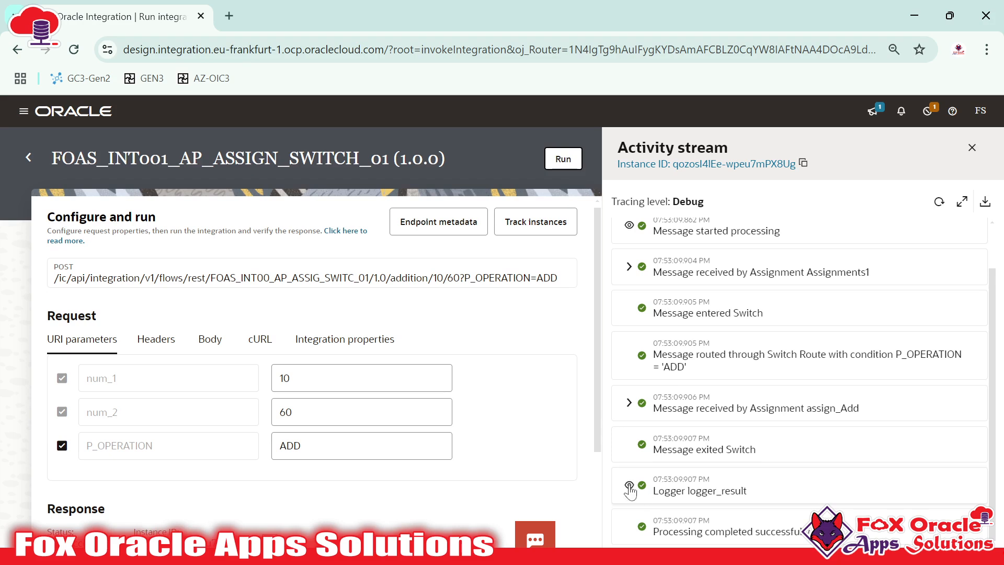
click(629, 486)
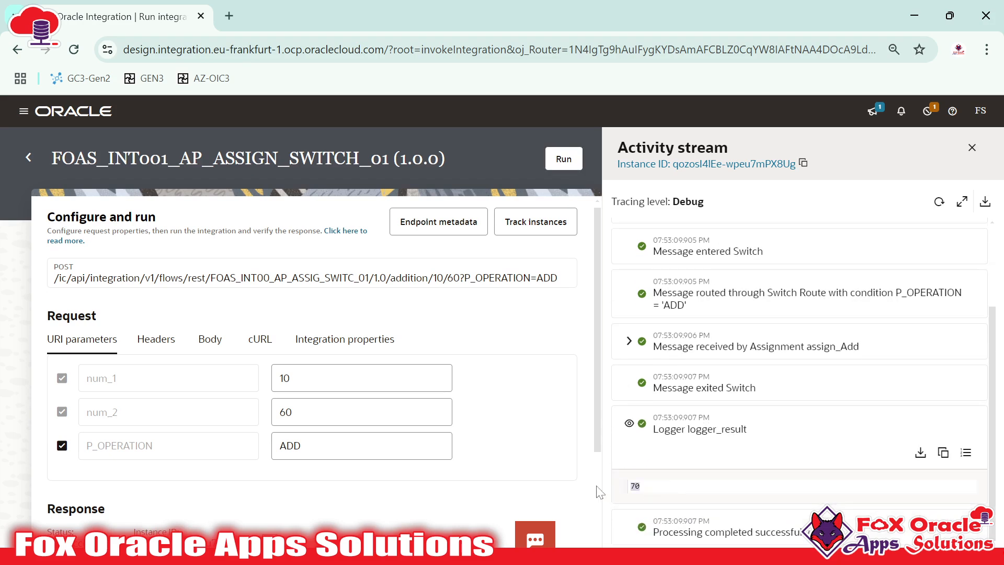
scroll(633, 471, up, 3)
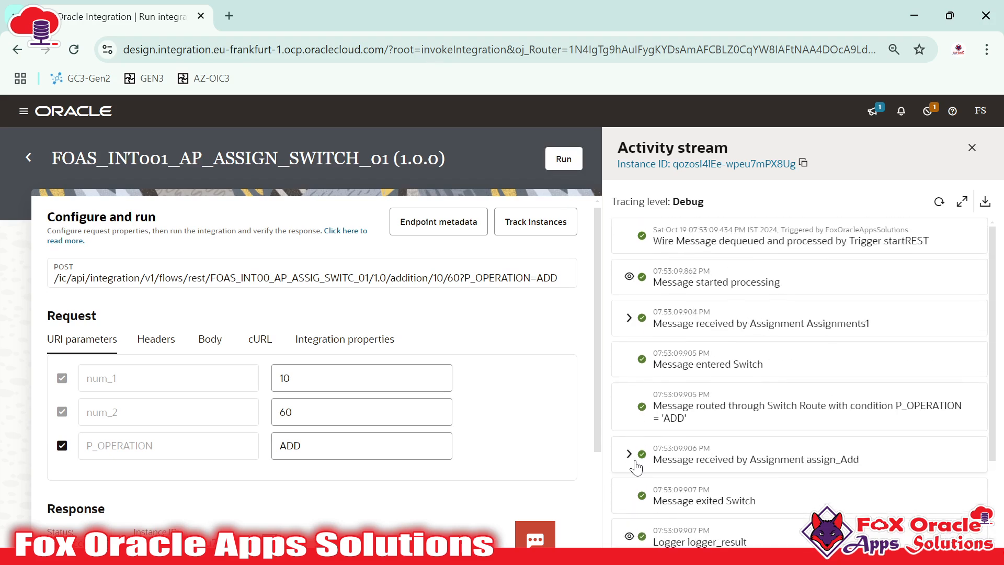
click(629, 453)
scroll(636, 467, down, 3)
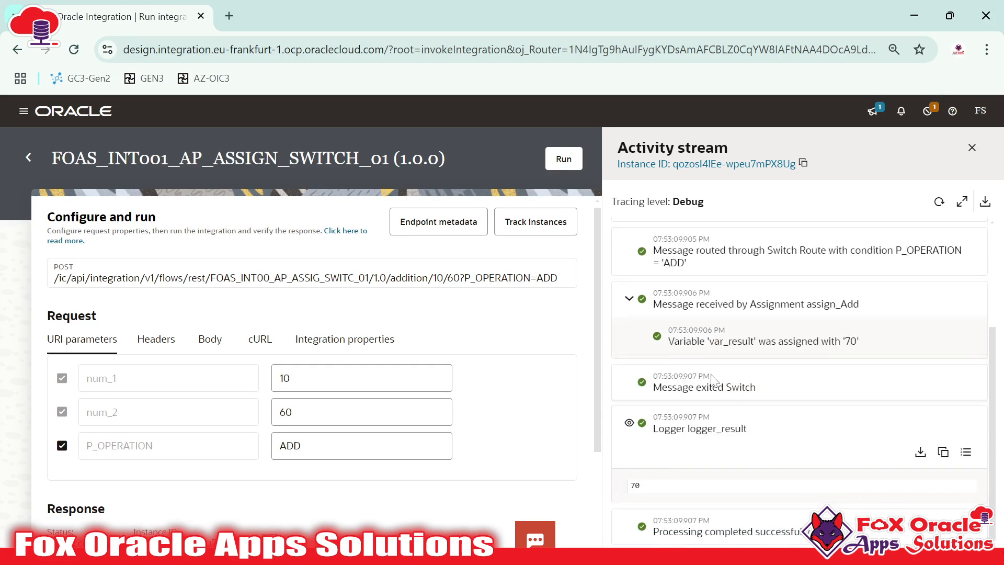
click(716, 346)
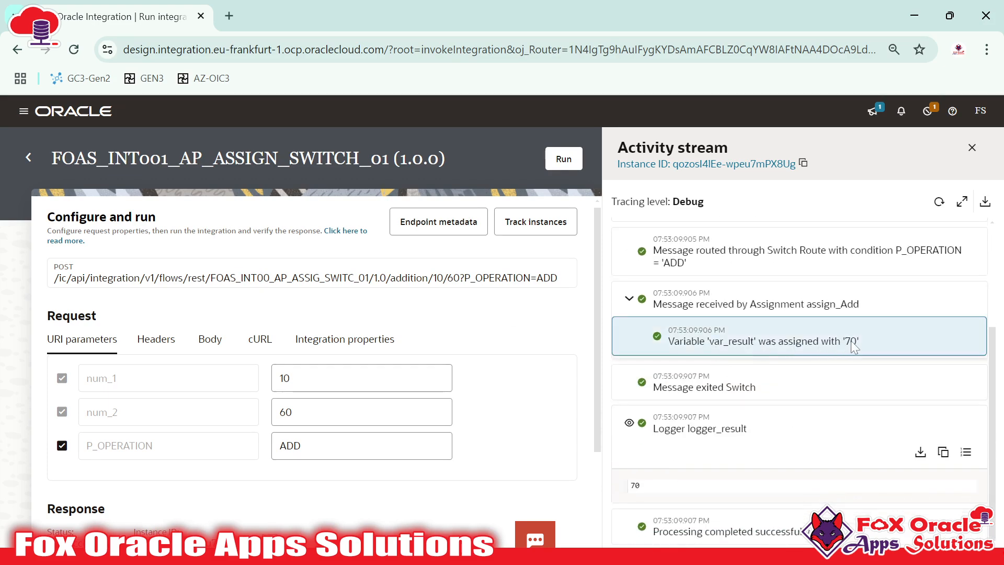
Set P_OPERATION to SUB and run the integration again.
click(297, 446)
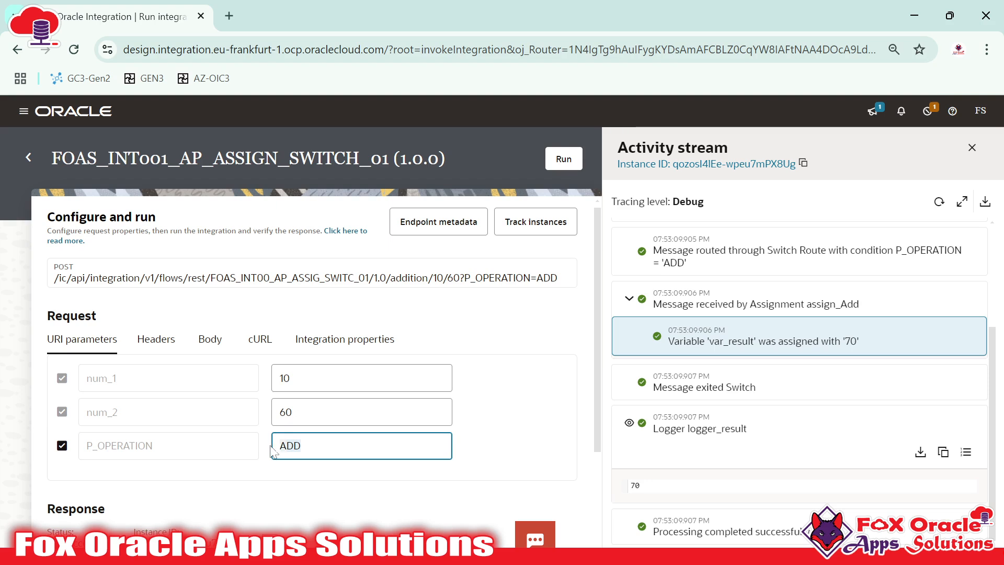
text(SUB)
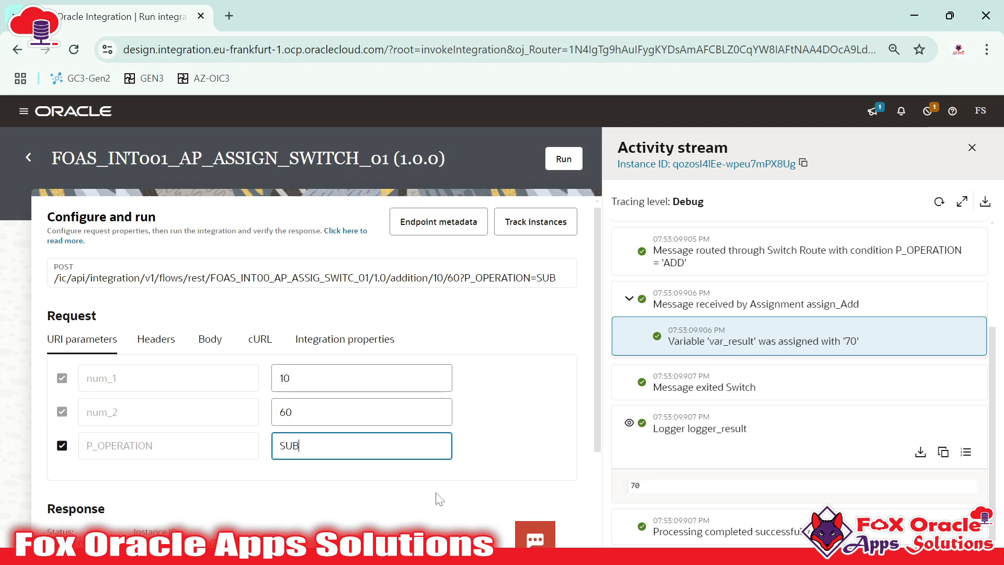
click(577, 177)
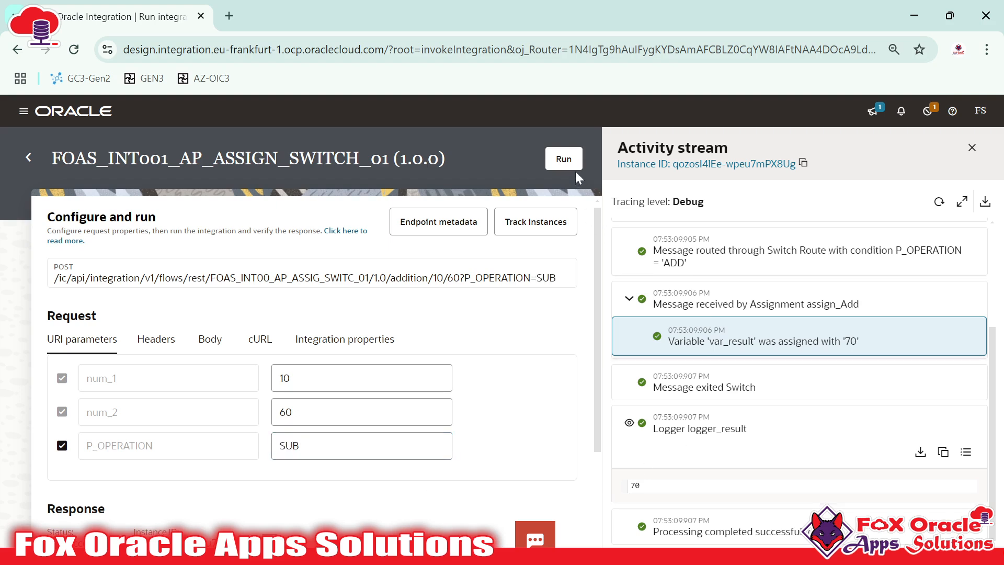
click(570, 163)
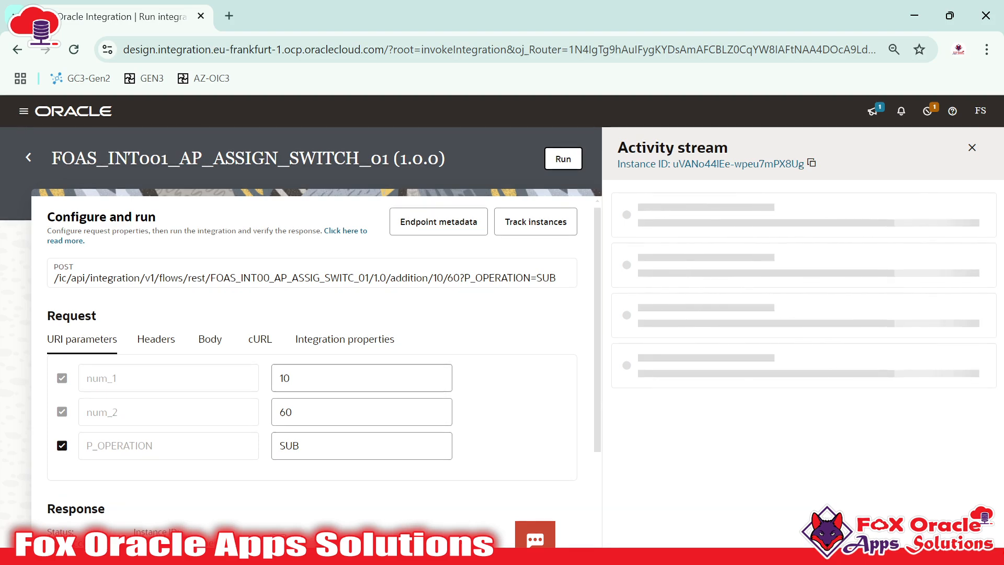
Examine the SUB run's Switch route condition and the var_result value assigned under assign_sub.
scroll(905, 439, down, 1)
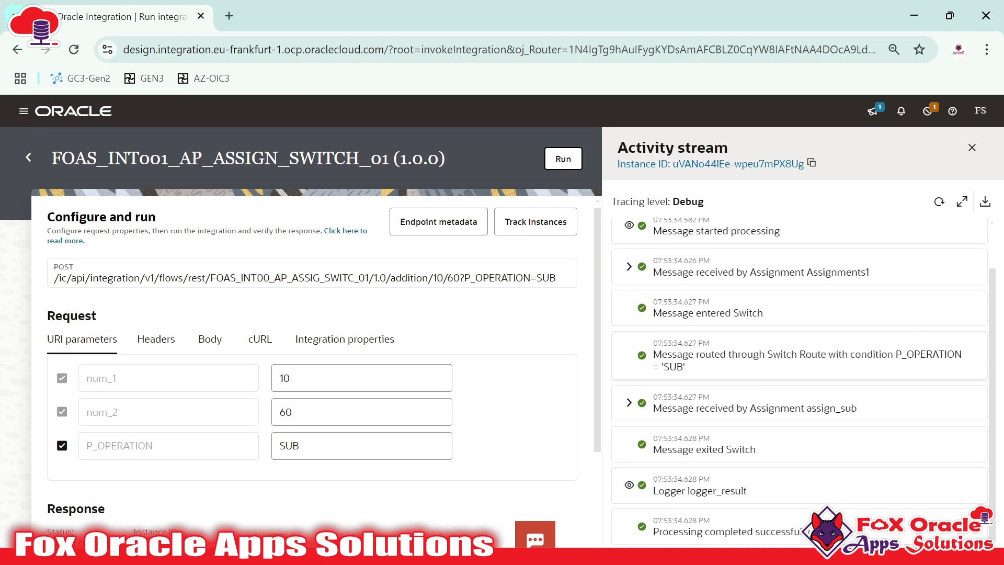
drag(896, 354, 804, 381)
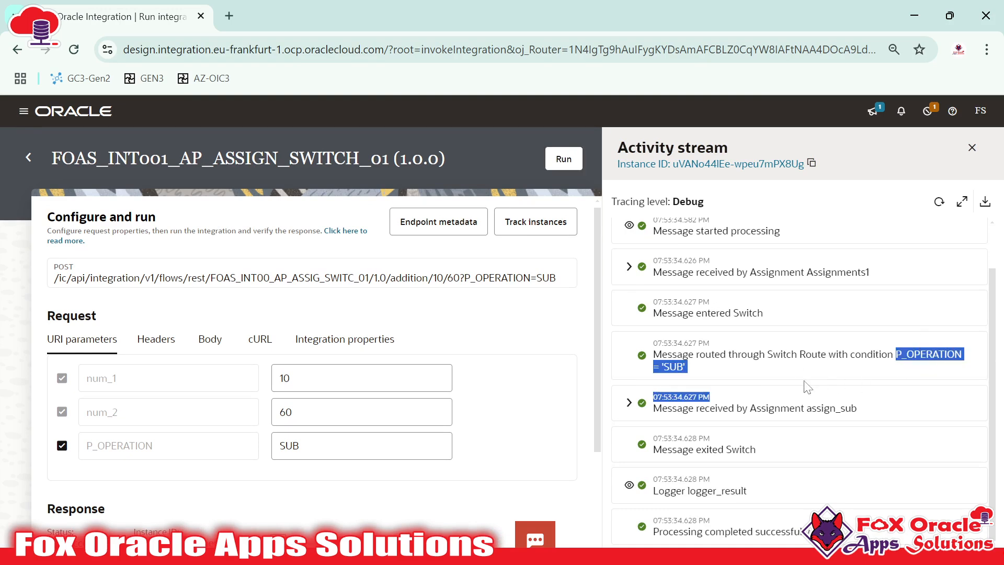
click(686, 369)
triple_click(689, 373)
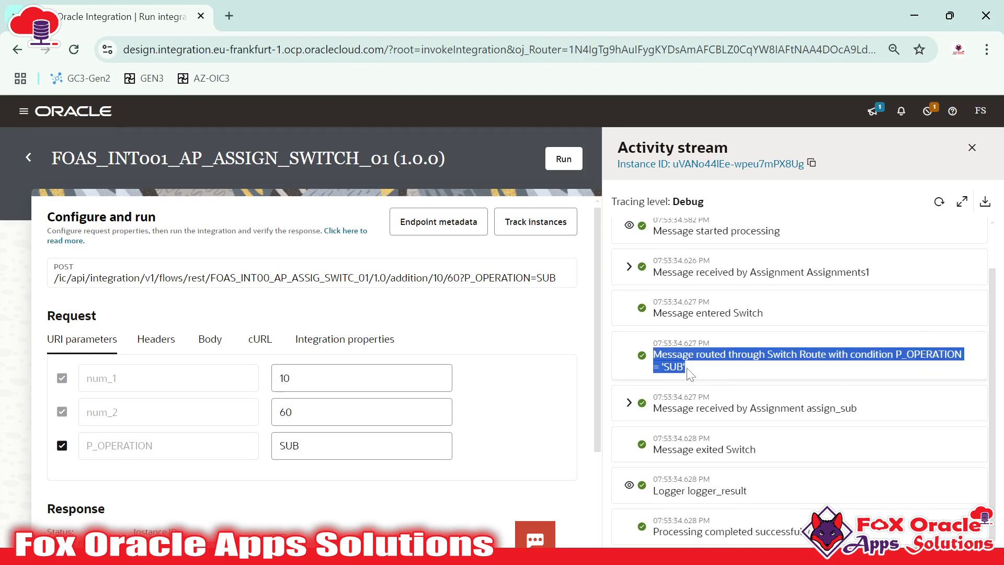
click(630, 403)
scroll(753, 430, down, 1)
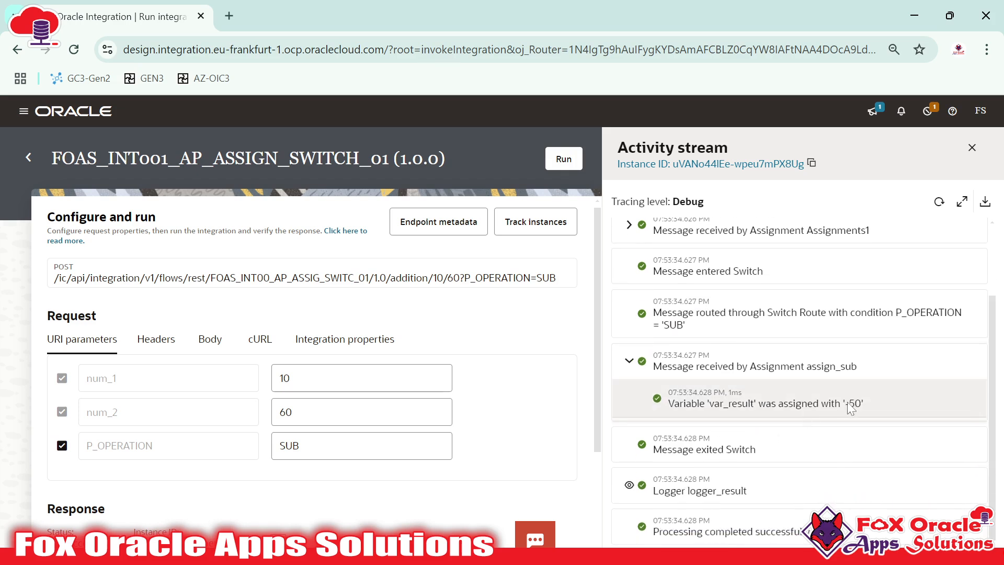
click(869, 403)
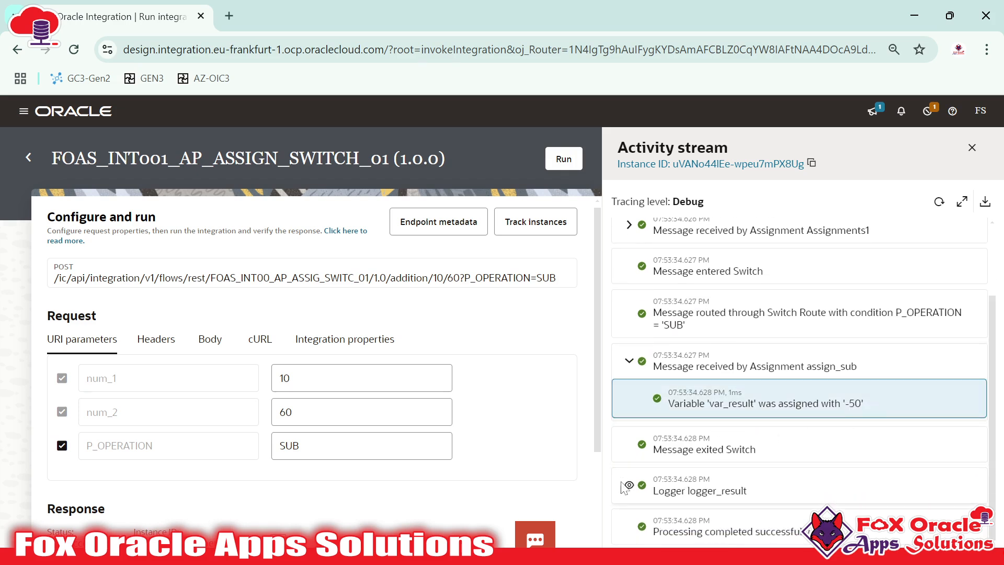
Check the message written by logger_result in the SUB run's activity stream.
click(638, 483)
scroll(632, 487, down, 1)
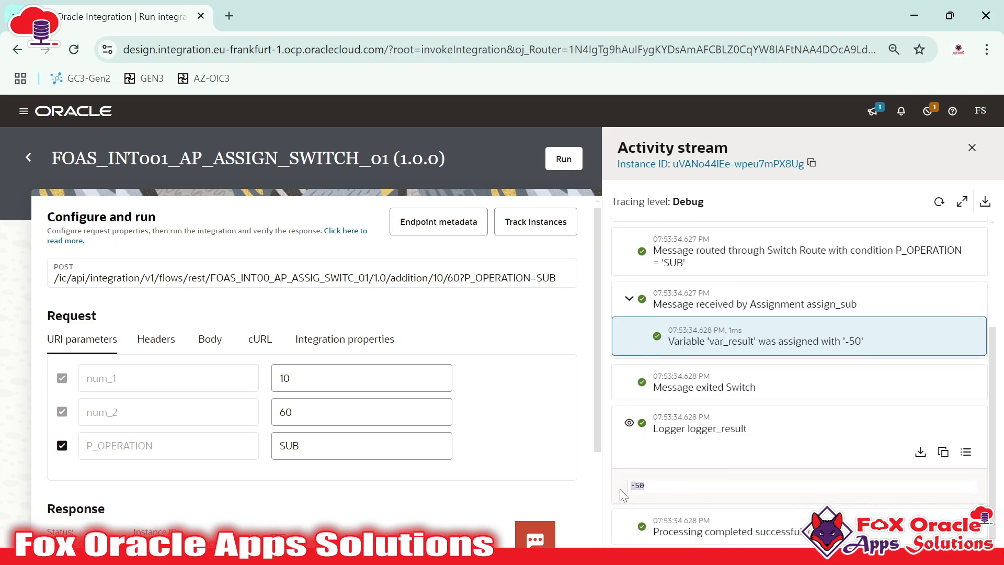
scroll(805, 343, up, 3)
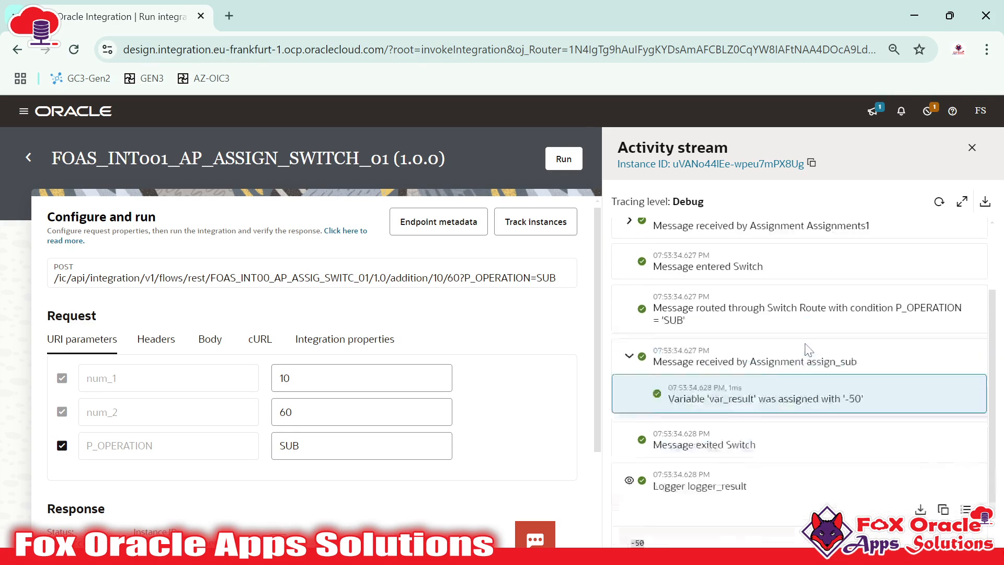
Set P_OPERATION to MUL, keeping num_1 at 10 and num_2 at 60, and run the integration again.
drag(315, 448, 267, 451)
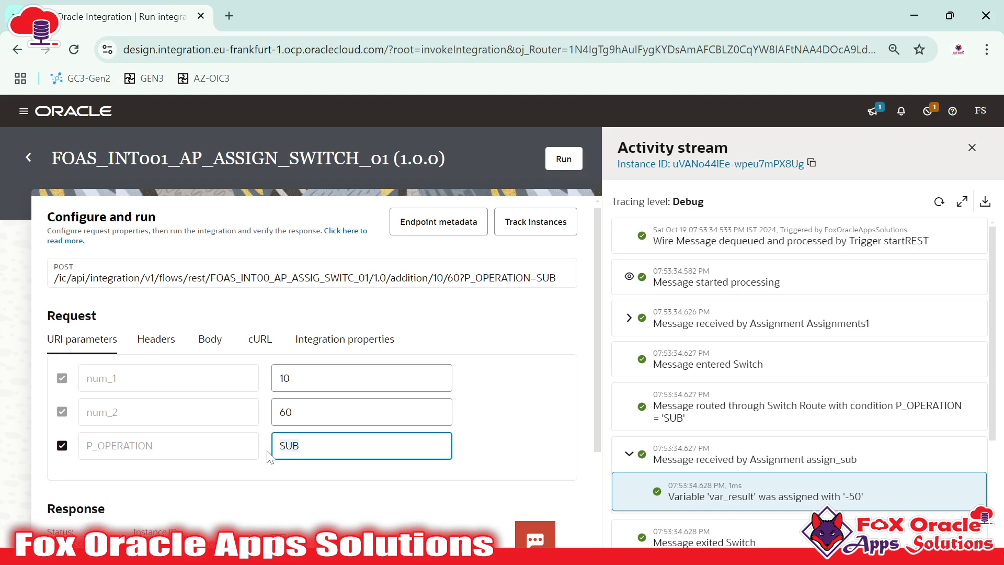
text(MUL)
click(565, 171)
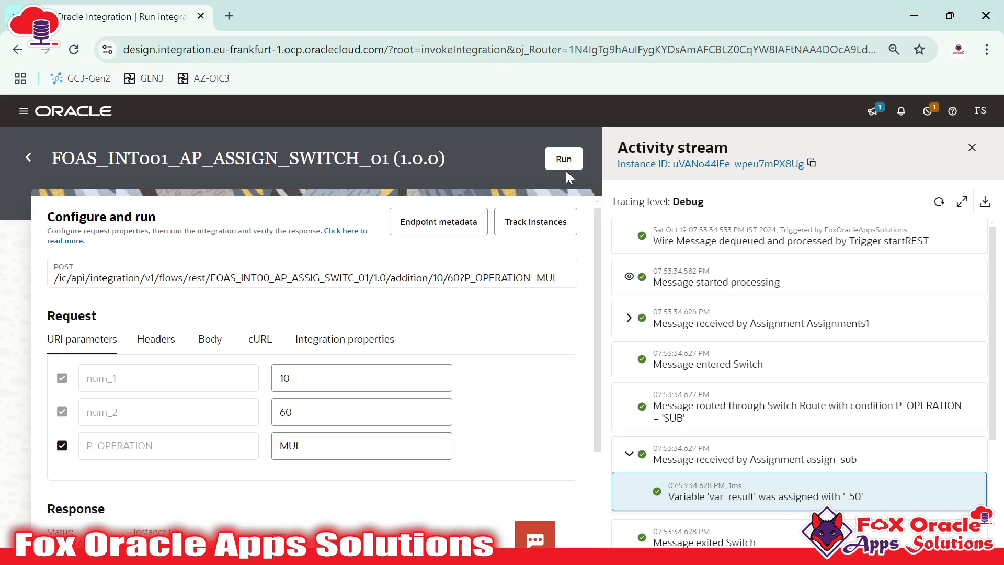
scroll(747, 421, down, 3)
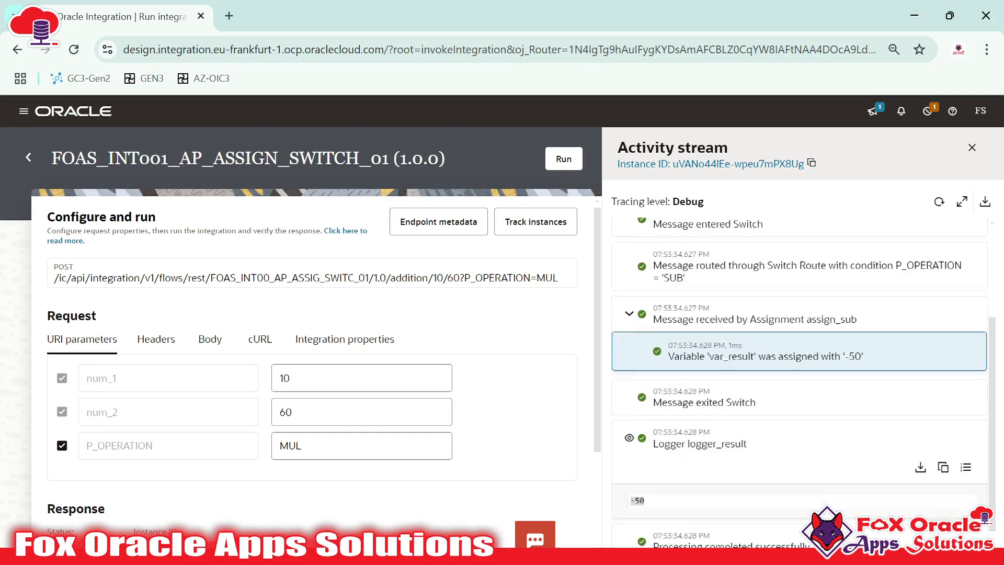
scroll(742, 420, up, 3)
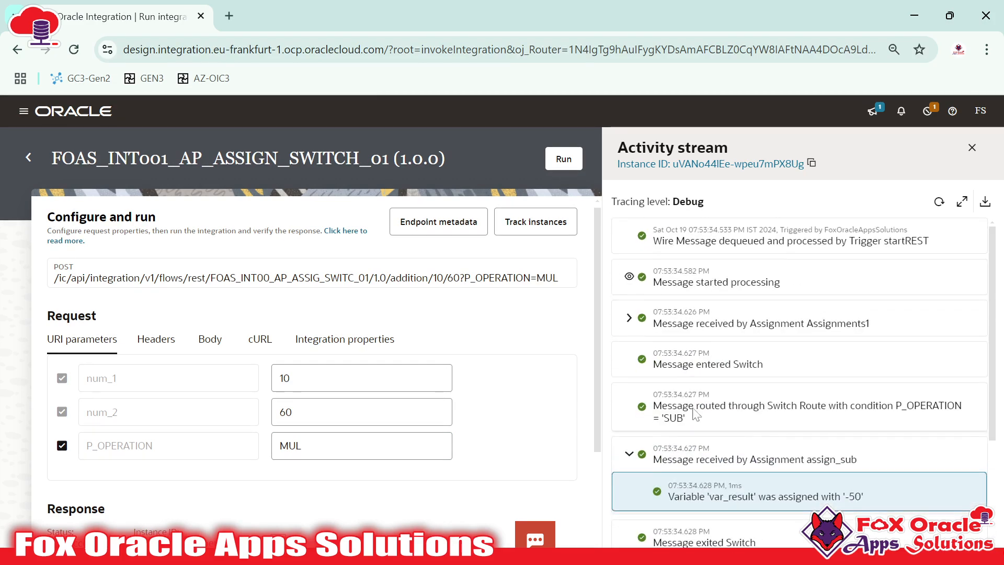
click(563, 158)
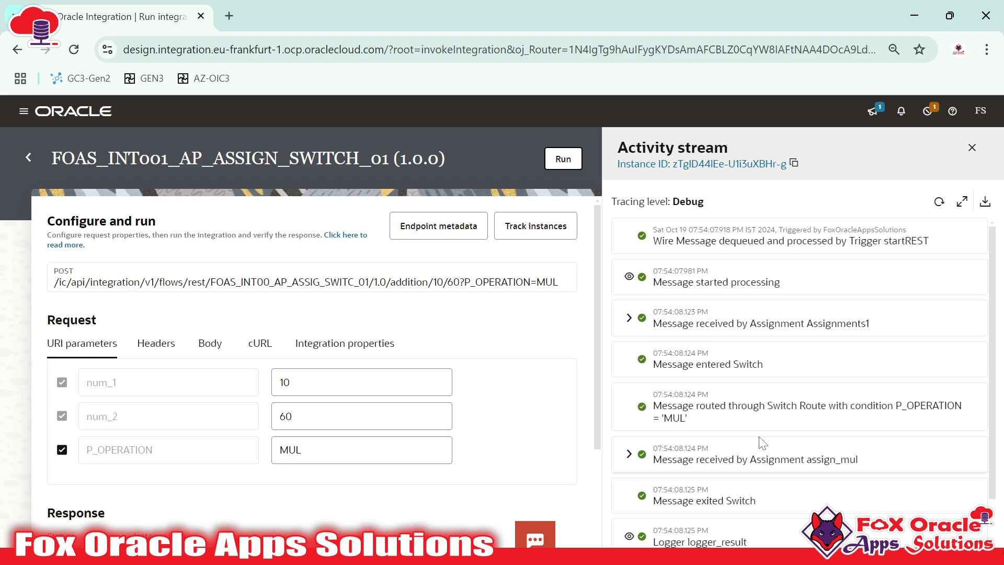
Examine the MUL run's Switch route condition and the var_result value assigned under assign_mul.
scroll(773, 437, down, 1)
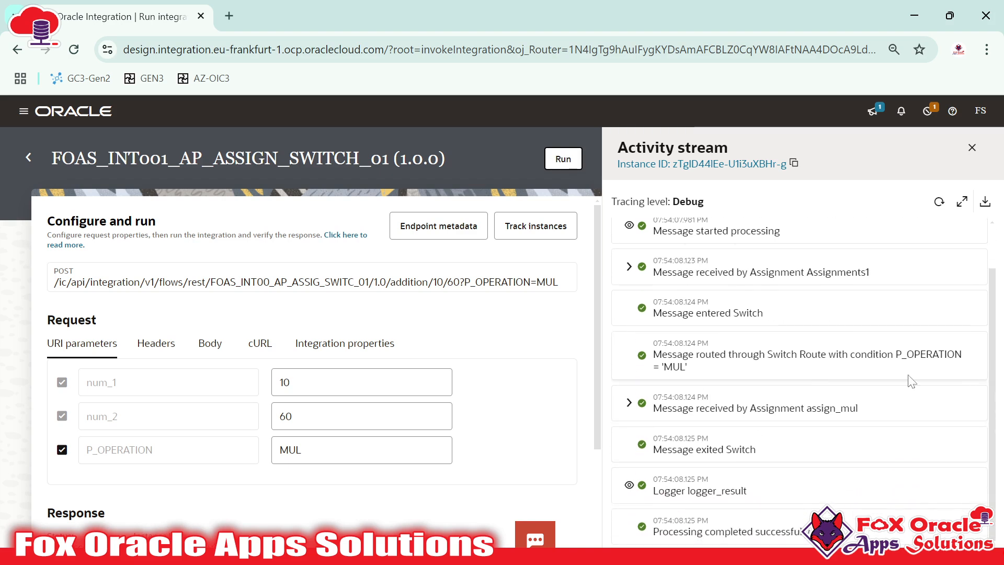
drag(964, 355, 689, 367)
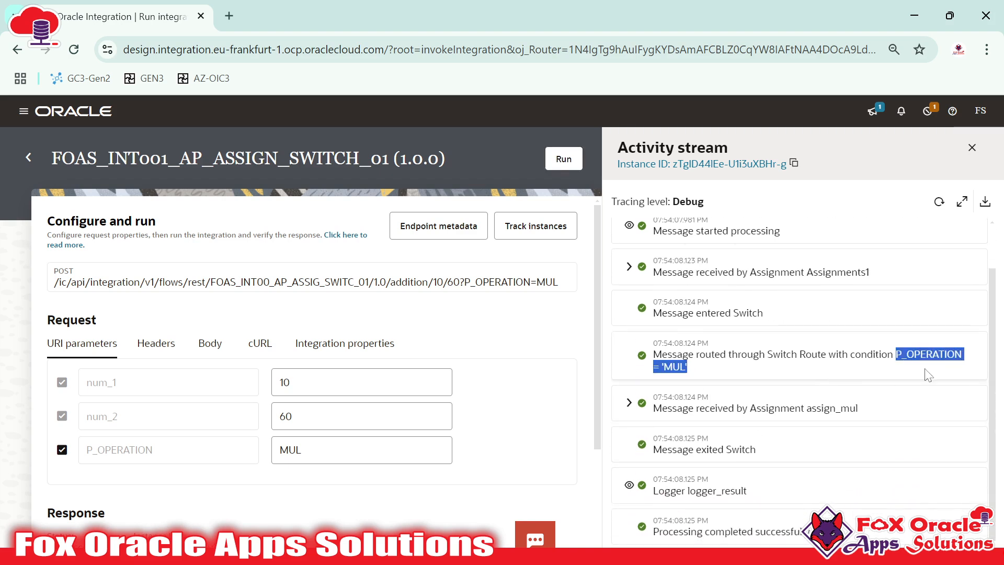
click(697, 386)
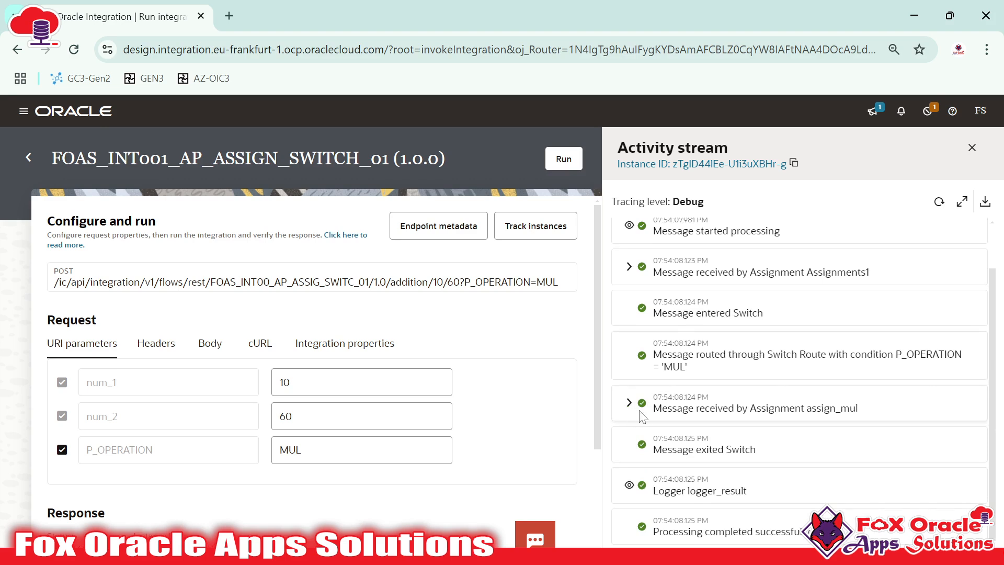
drag(806, 408, 860, 410)
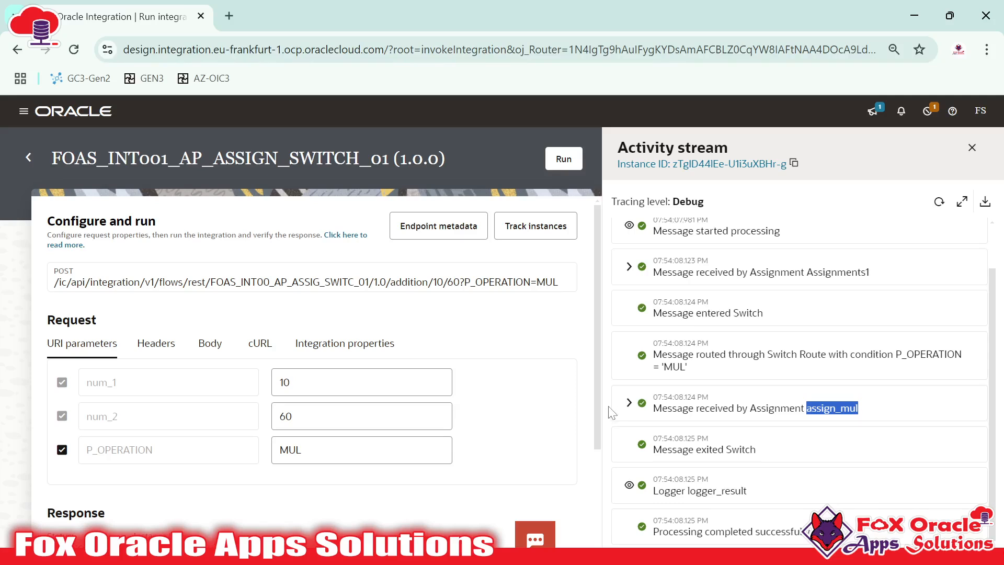
click(629, 402)
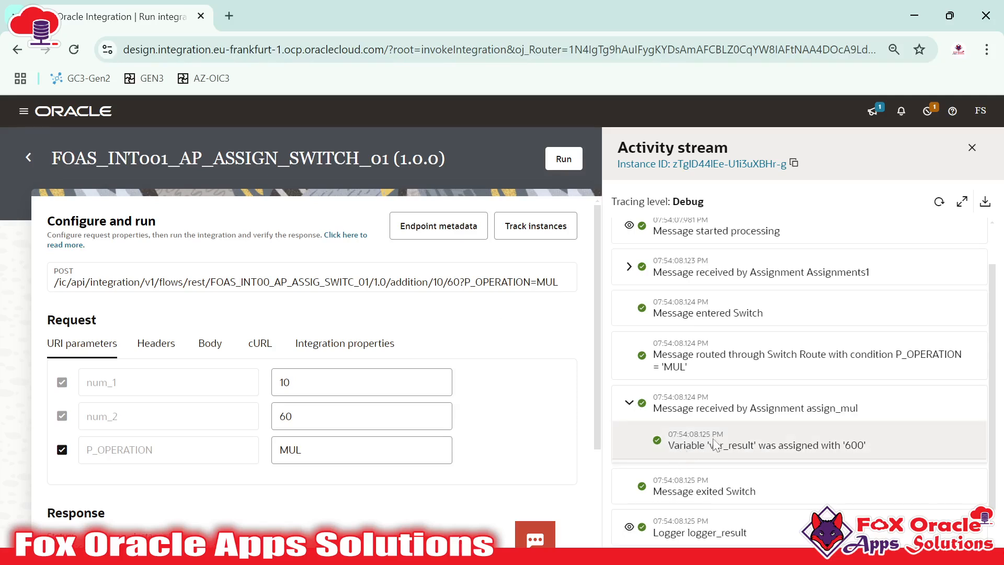
click(716, 445)
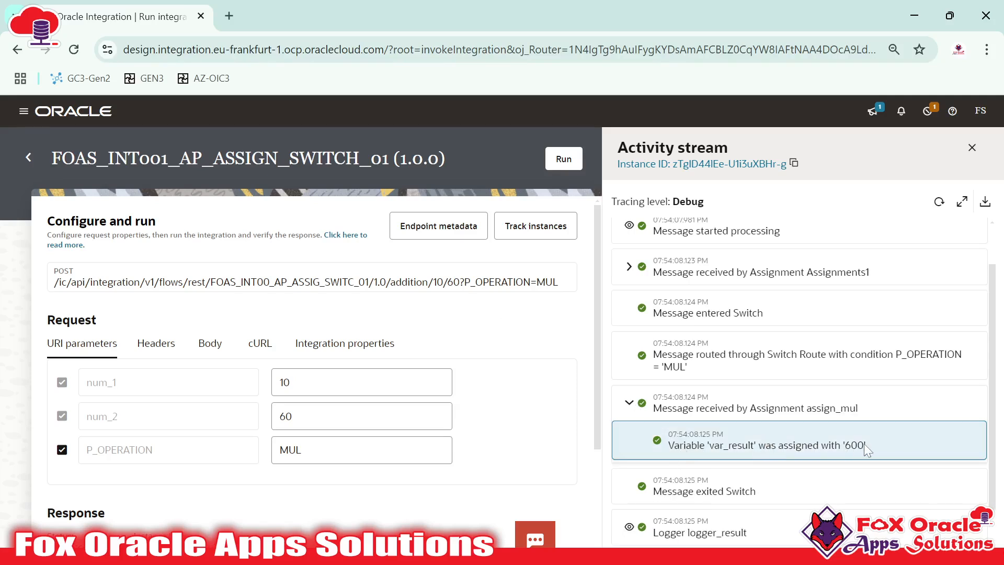
scroll(864, 443, down, 1)
scroll(713, 429, up, 2)
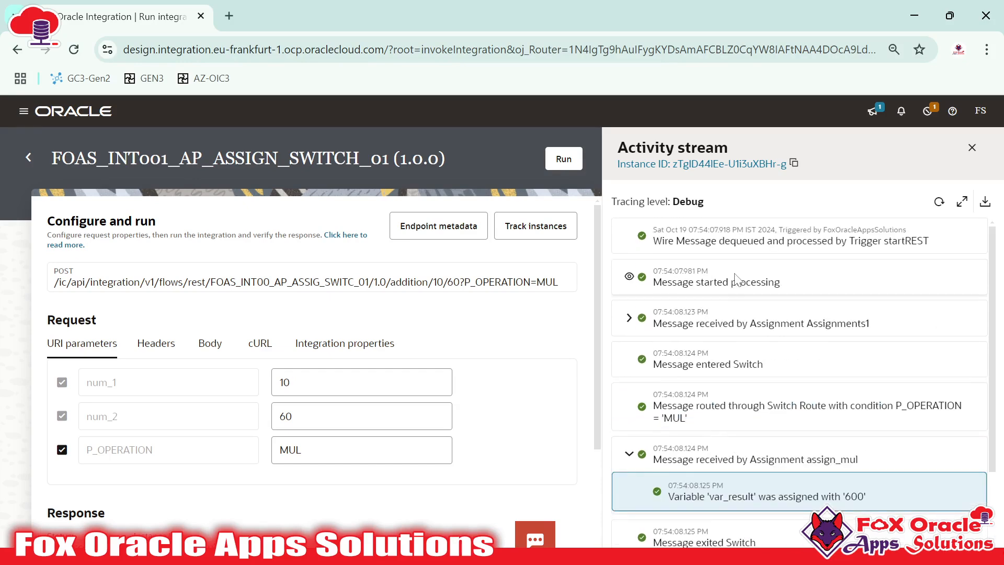
scroll(736, 278, down, 2)
Set P_OPERATION to DIV, an operation without its own route, and run the integration again.
drag(311, 450, 212, 436)
text(DIV)
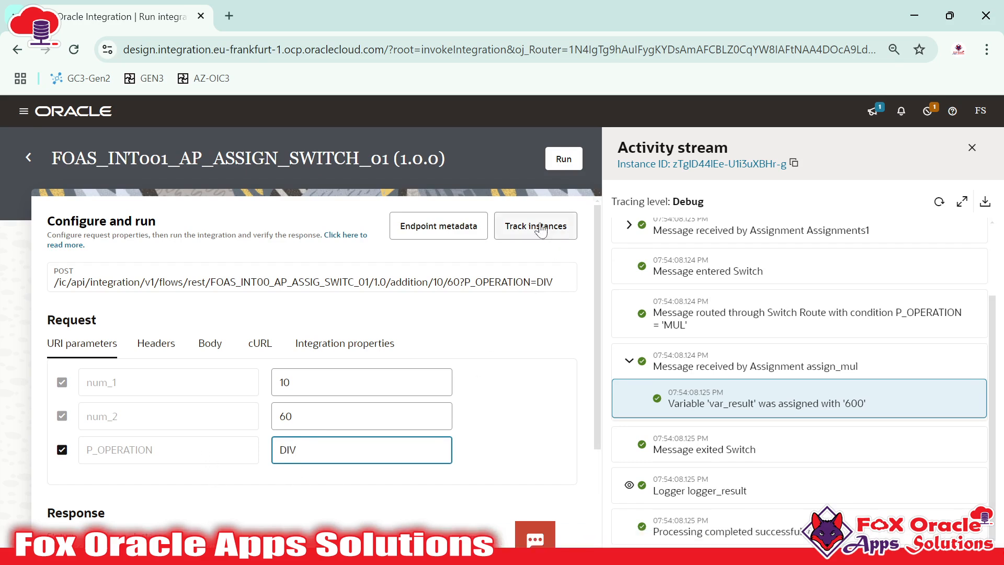
click(568, 166)
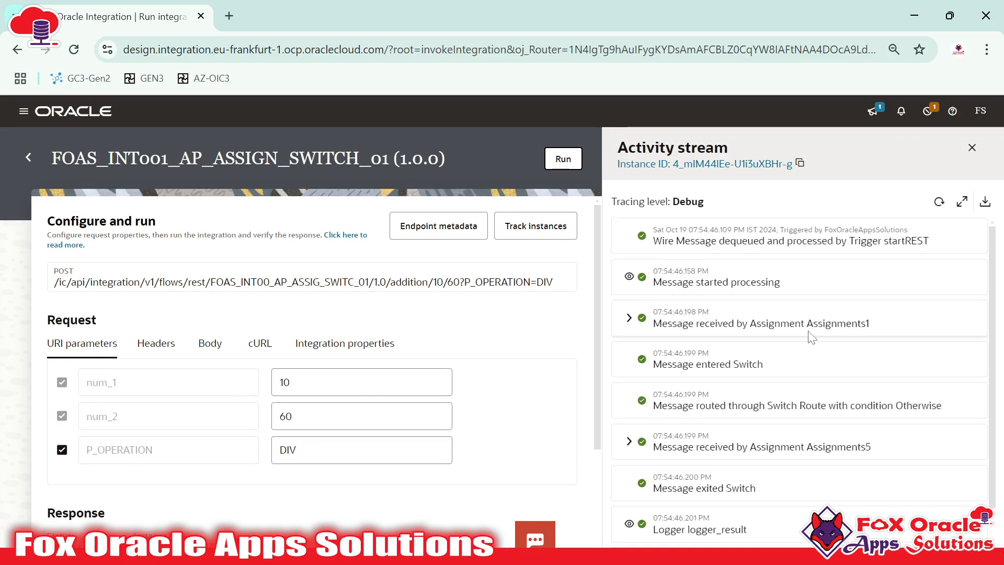
Check the DIV run's Switch entry and the route condition the message was routed through.
scroll(807, 348, down, 1)
scroll(674, 313, down, 1)
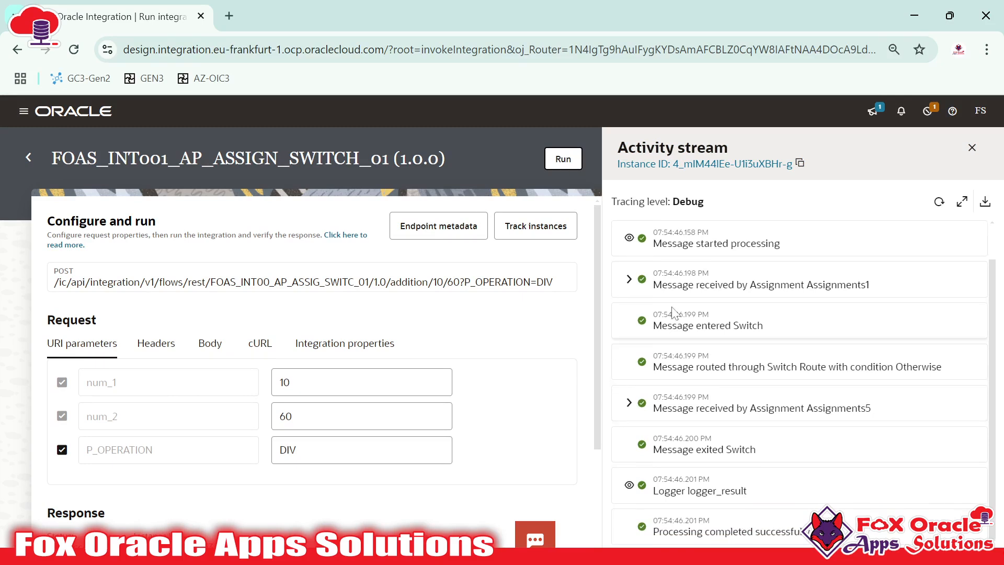
drag(707, 325, 756, 325)
click(732, 325)
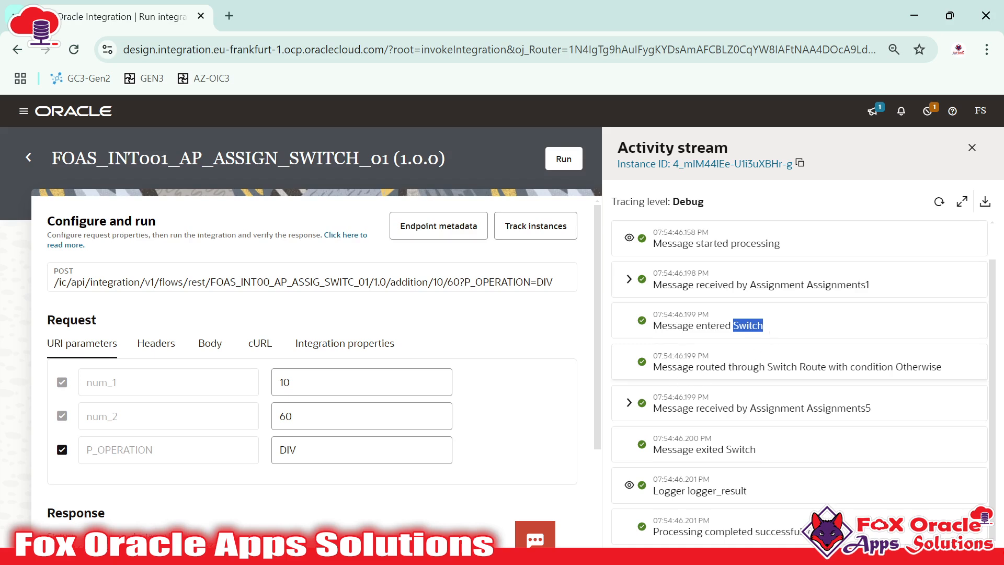
double_click(918, 367)
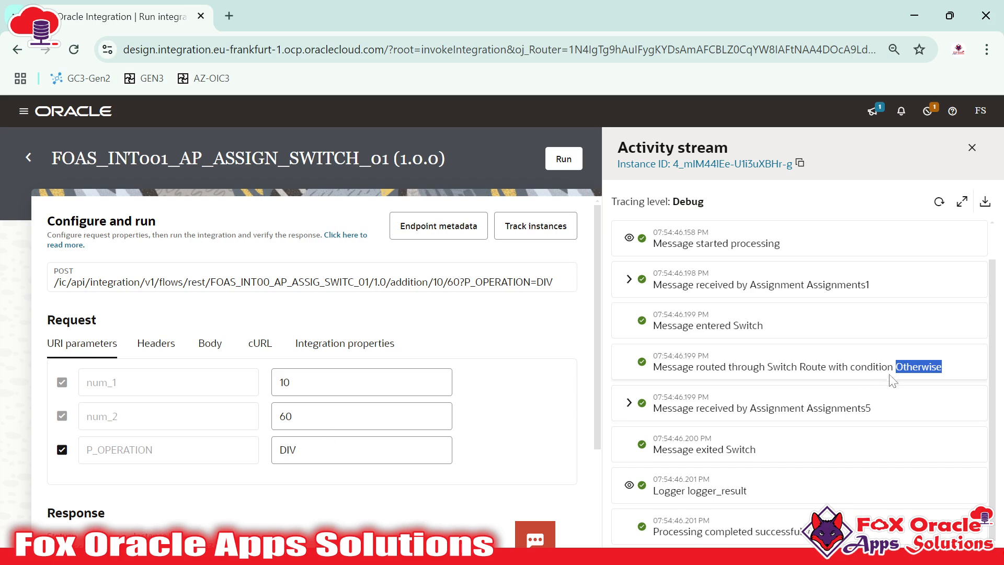
drag(894, 367, 953, 365)
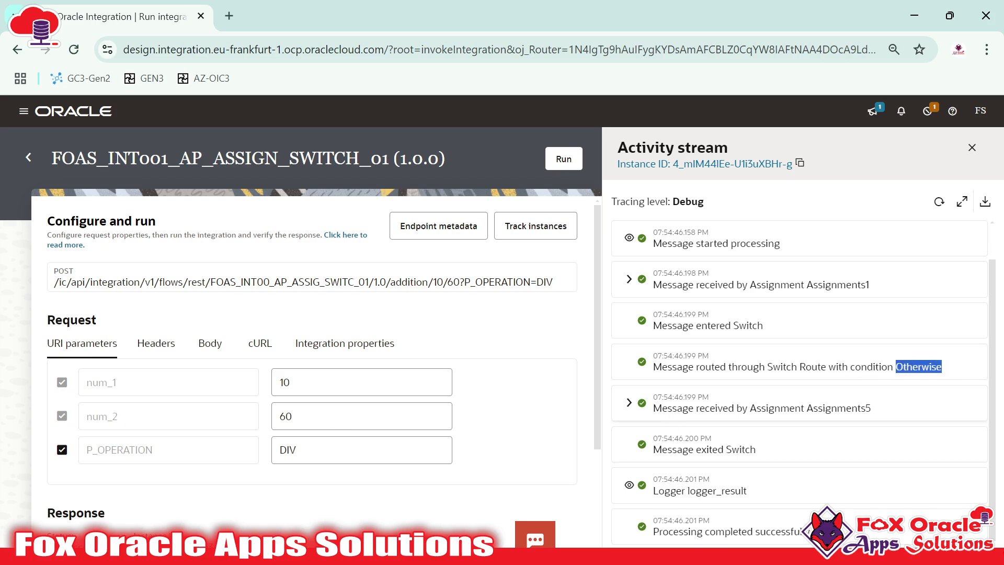
Read the full var_result value assigned under Assignments5 and the logger_result message of the DIV run.
click(629, 402)
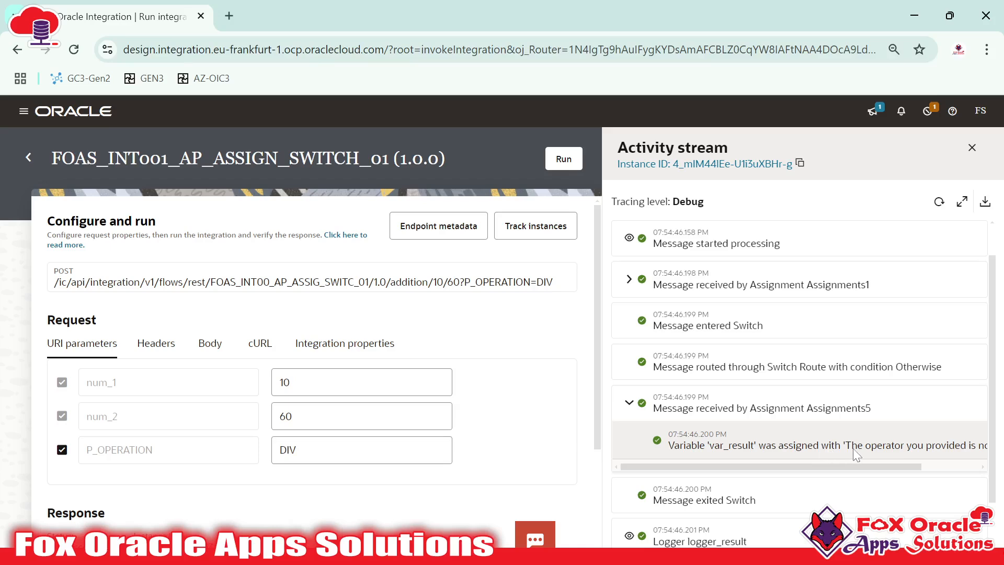
click(962, 450)
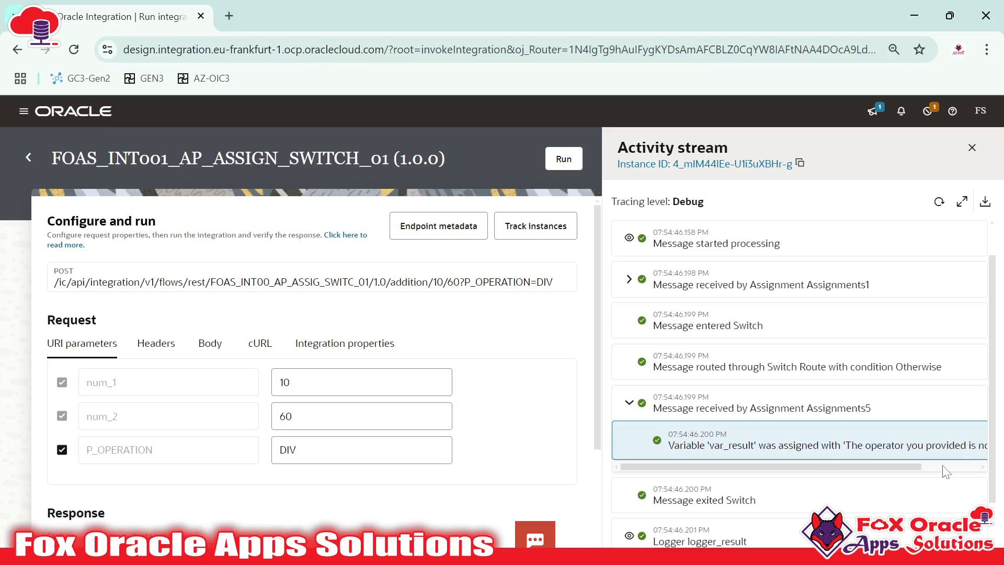
drag(886, 467, 955, 462)
scroll(939, 448, down, 1)
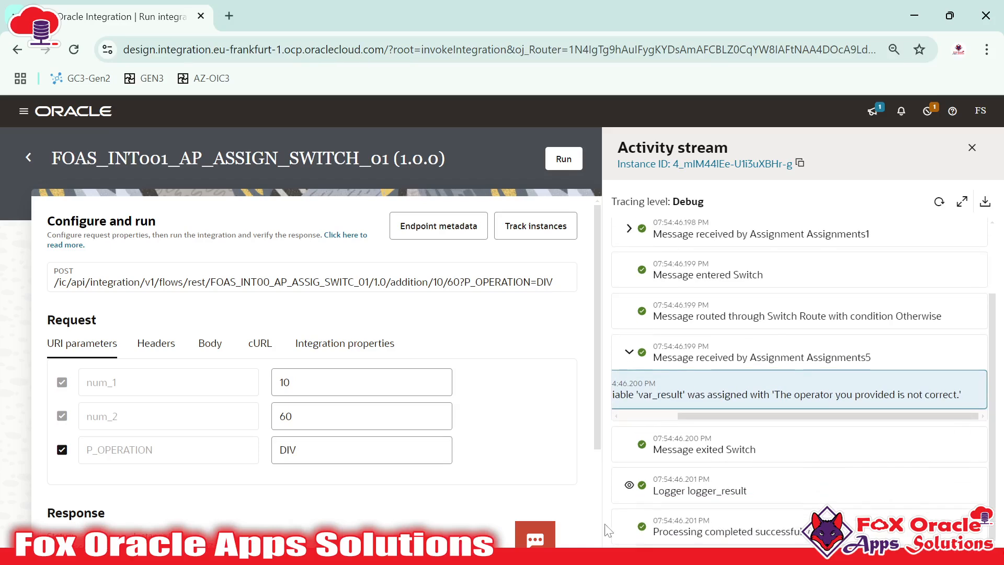
click(629, 485)
scroll(757, 454, down, 1)
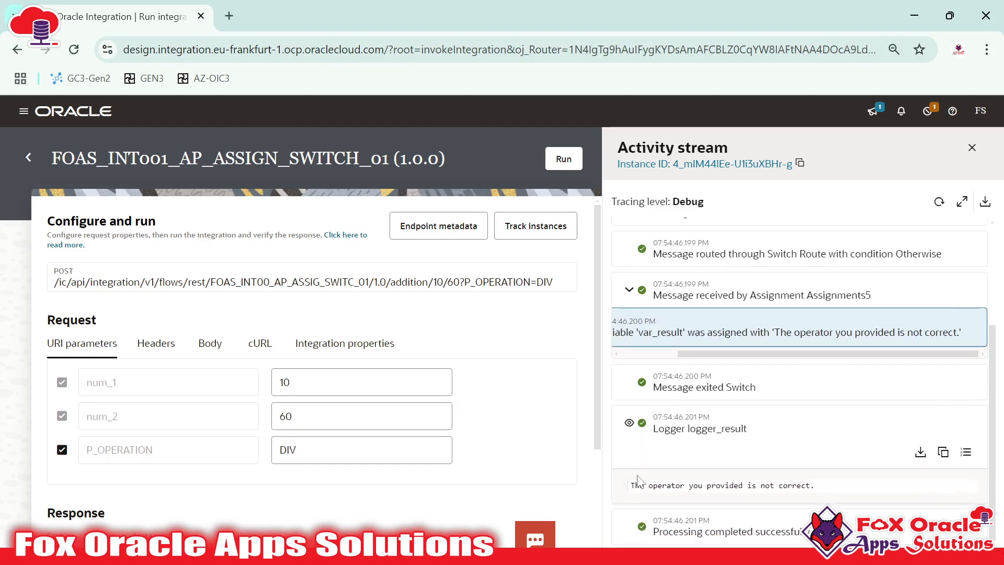
drag(631, 485, 815, 485)
click(815, 485)
Close the DIV run's activity stream and look over the request and response sections.
click(971, 148)
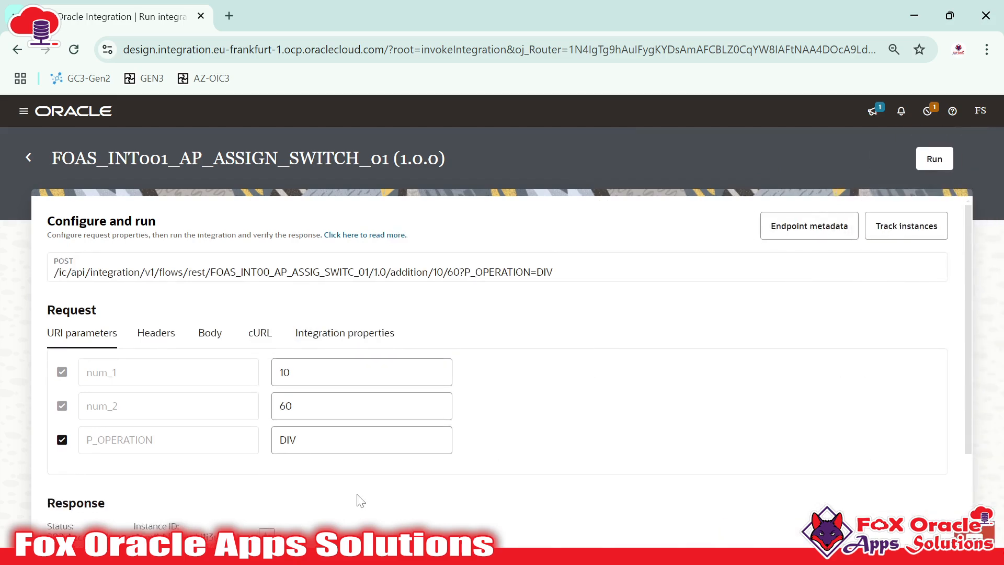
scroll(378, 466, down, 2)
scroll(378, 466, up, 2)
key(alt+Tab)
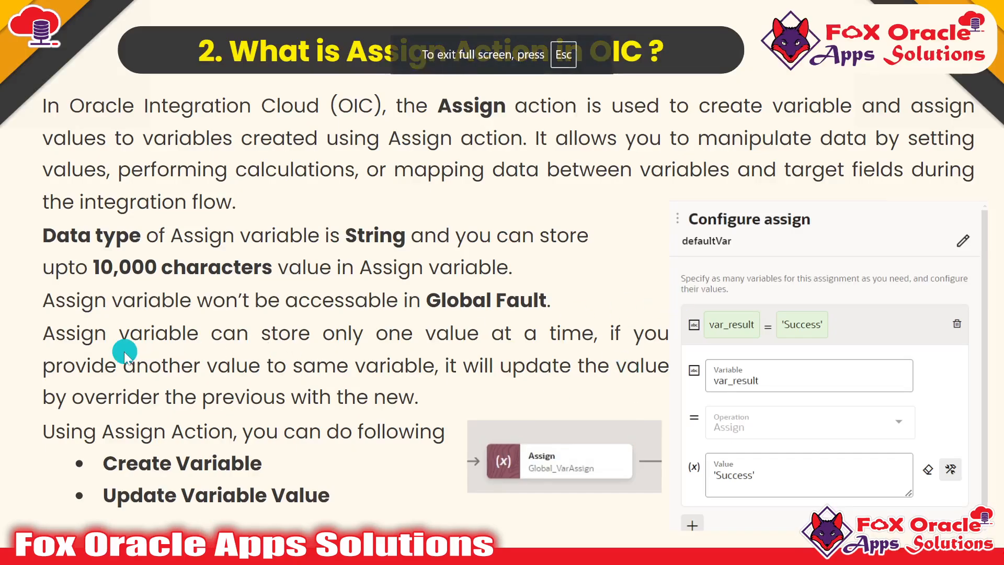
click(124, 351)
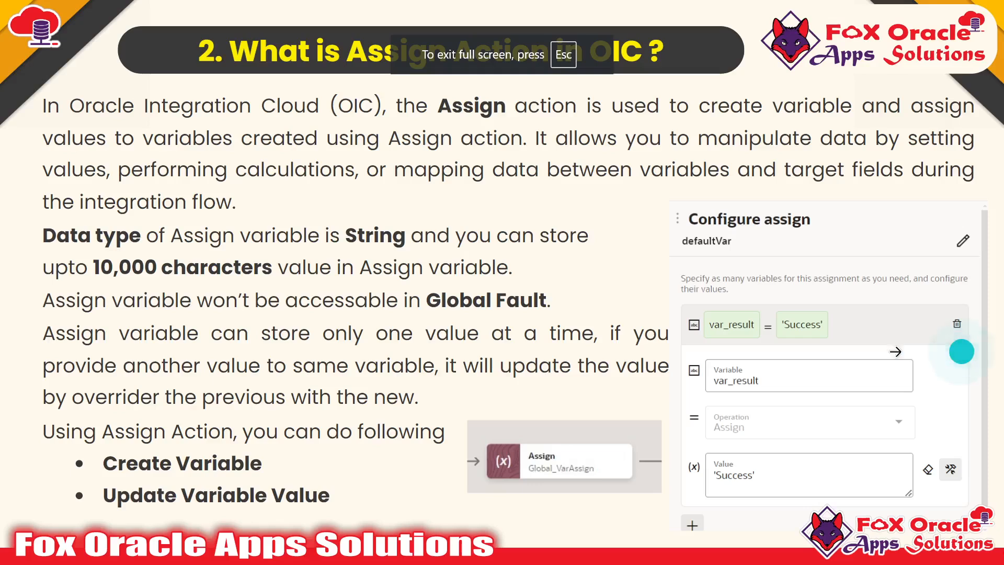
click(889, 352)
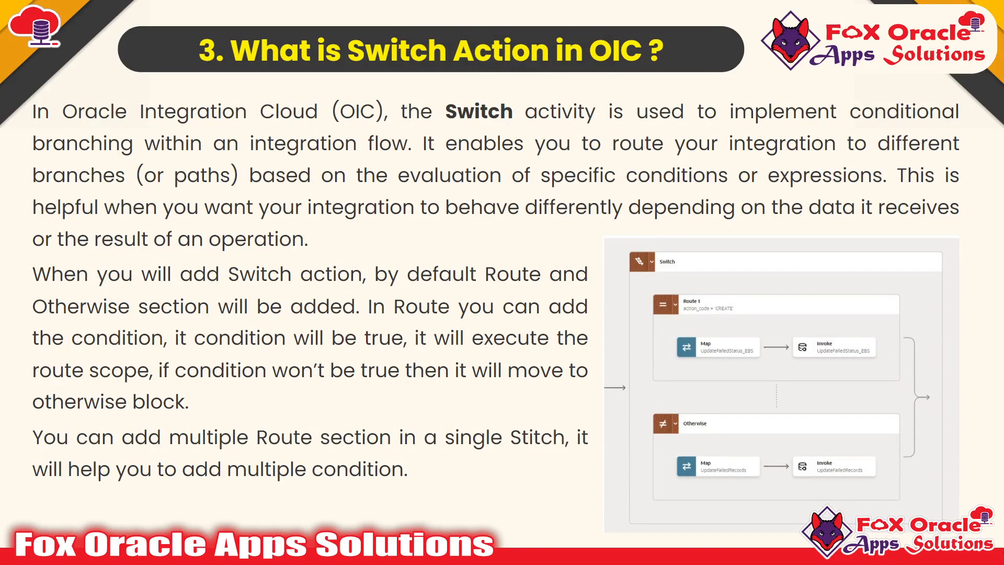
key(Right)
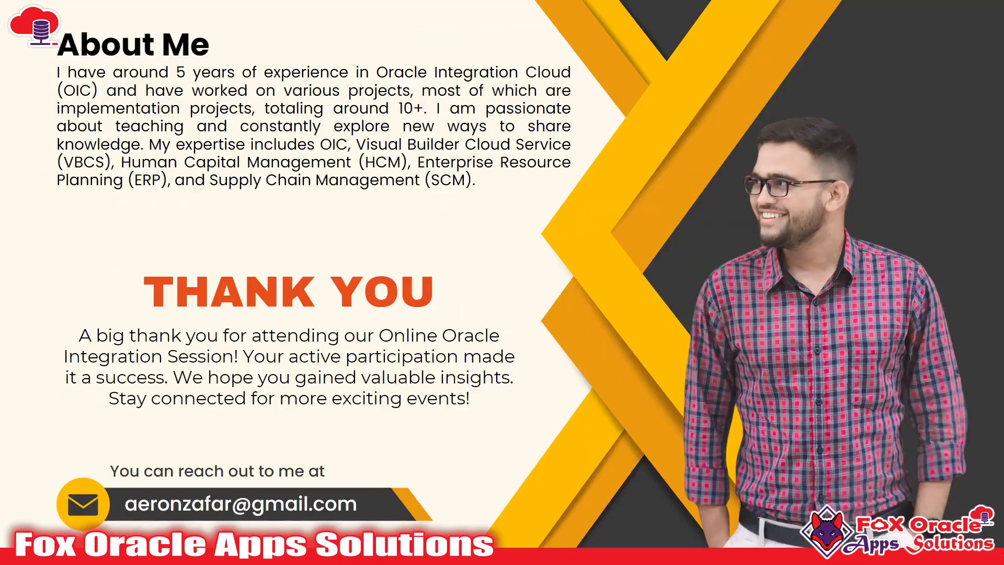